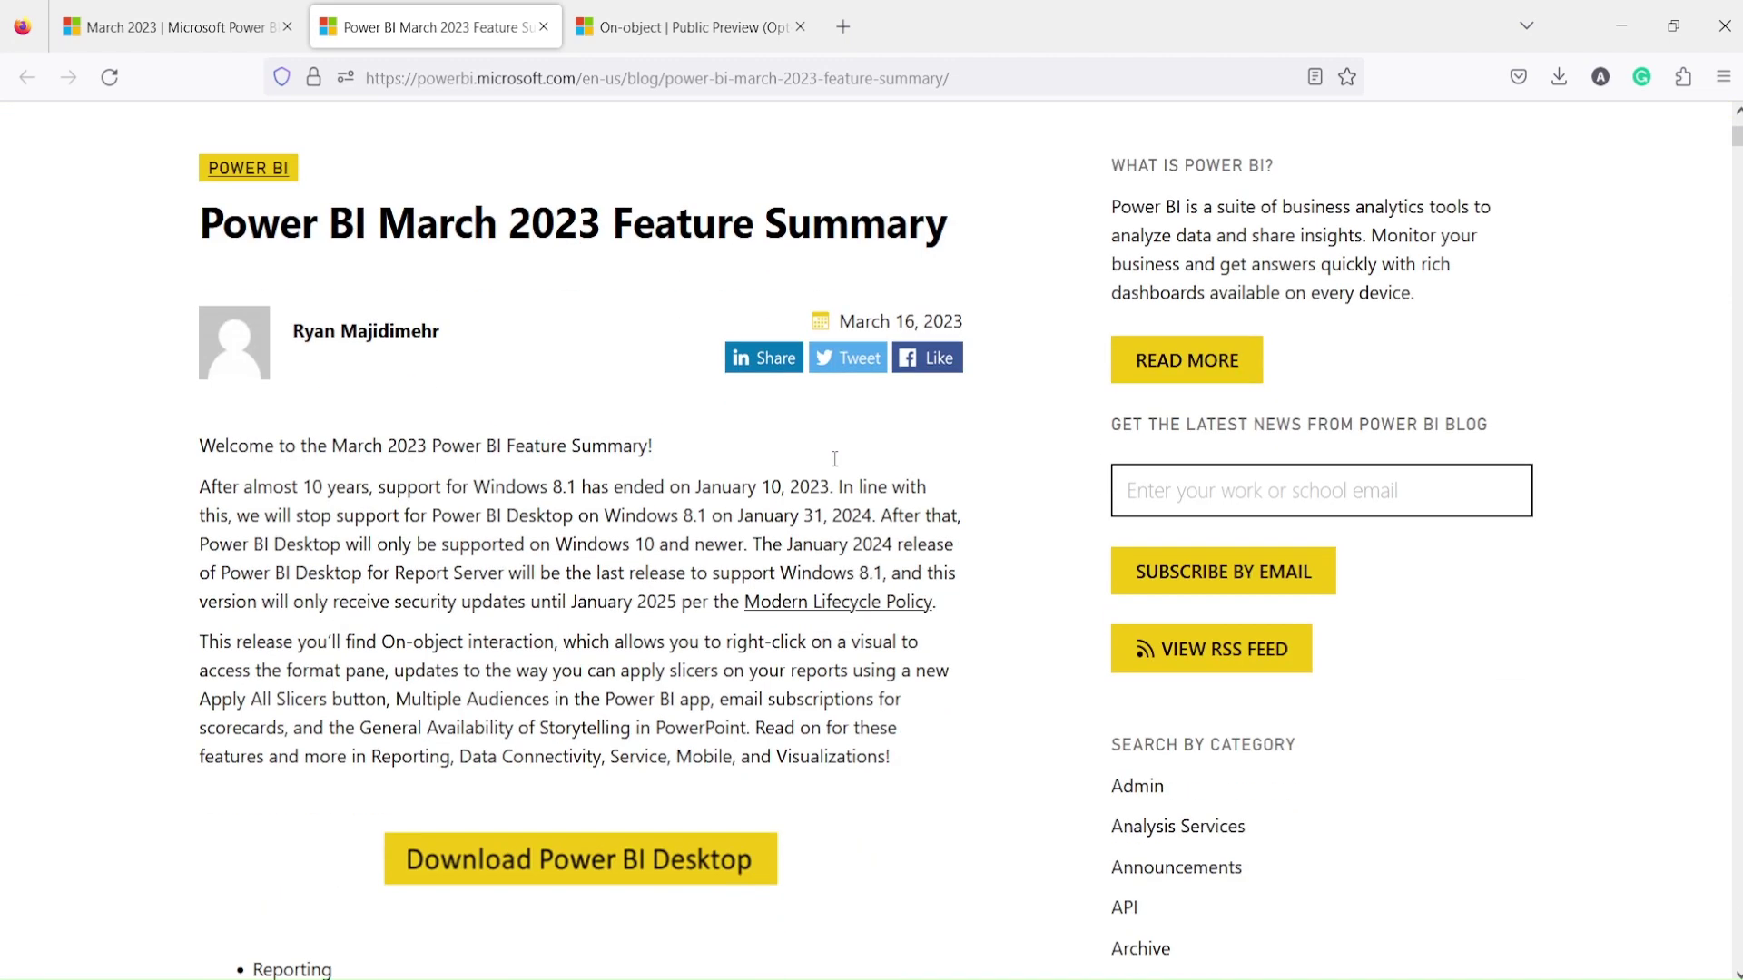
pyautogui.scroll(-3, 818, 452)
pyautogui.scroll(2, 818, 452)
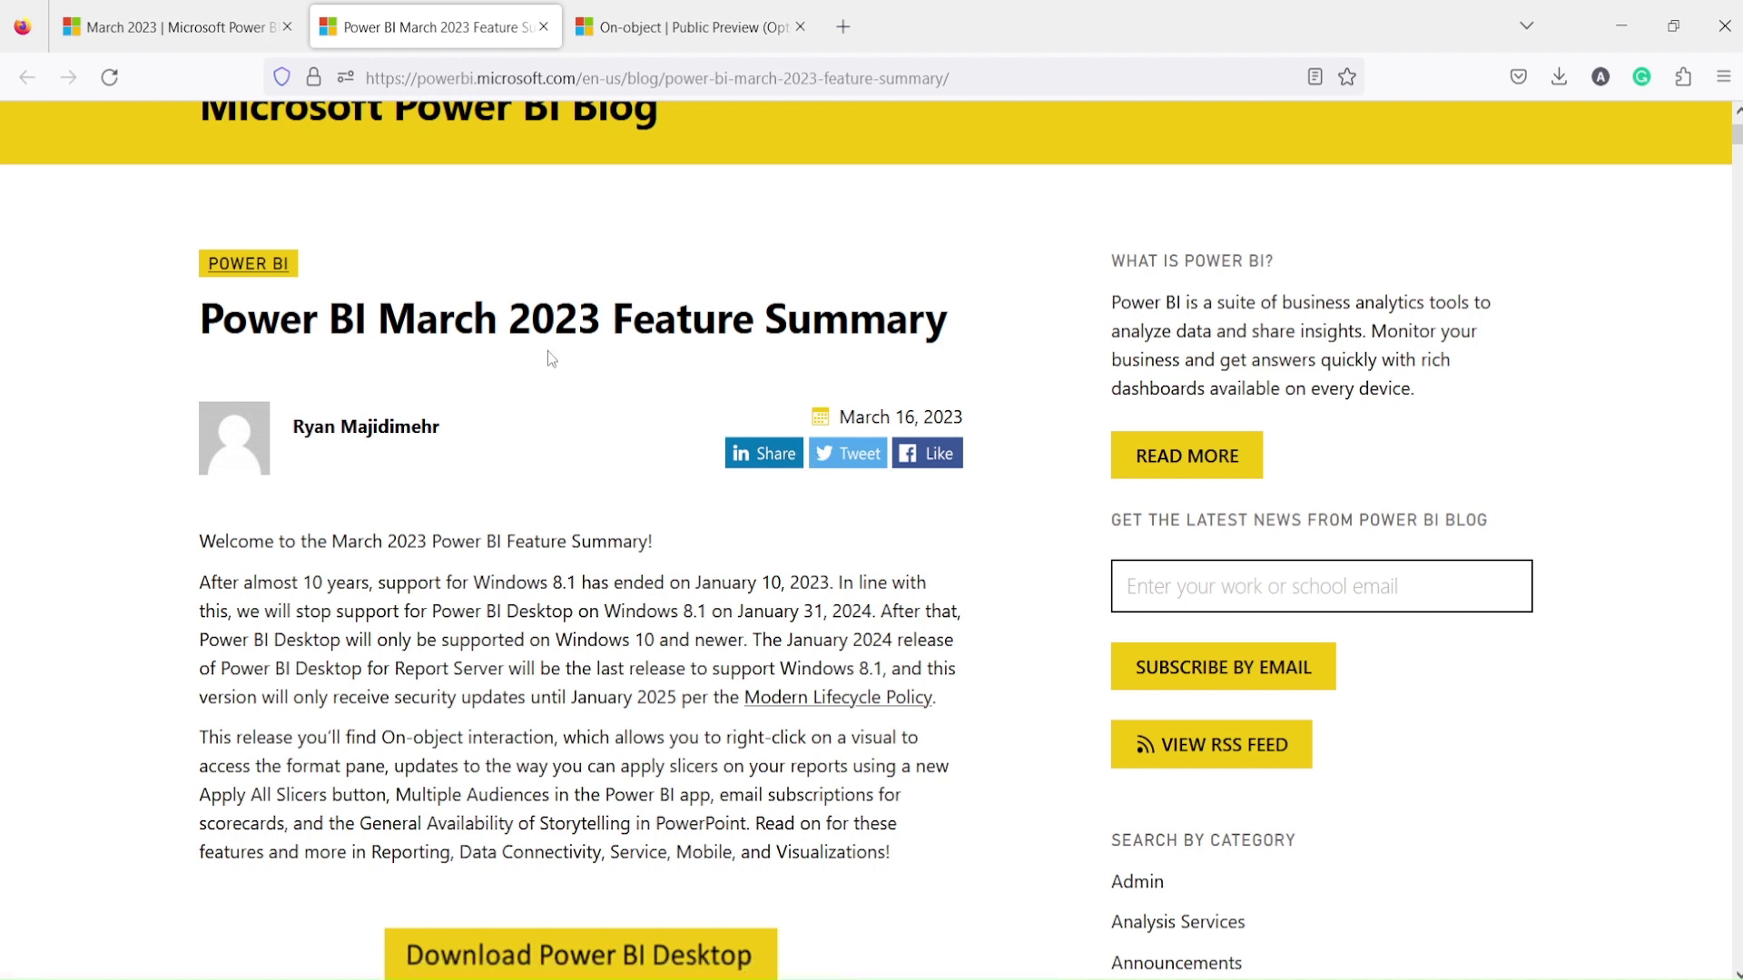
pyautogui.scroll(2, 547, 358)
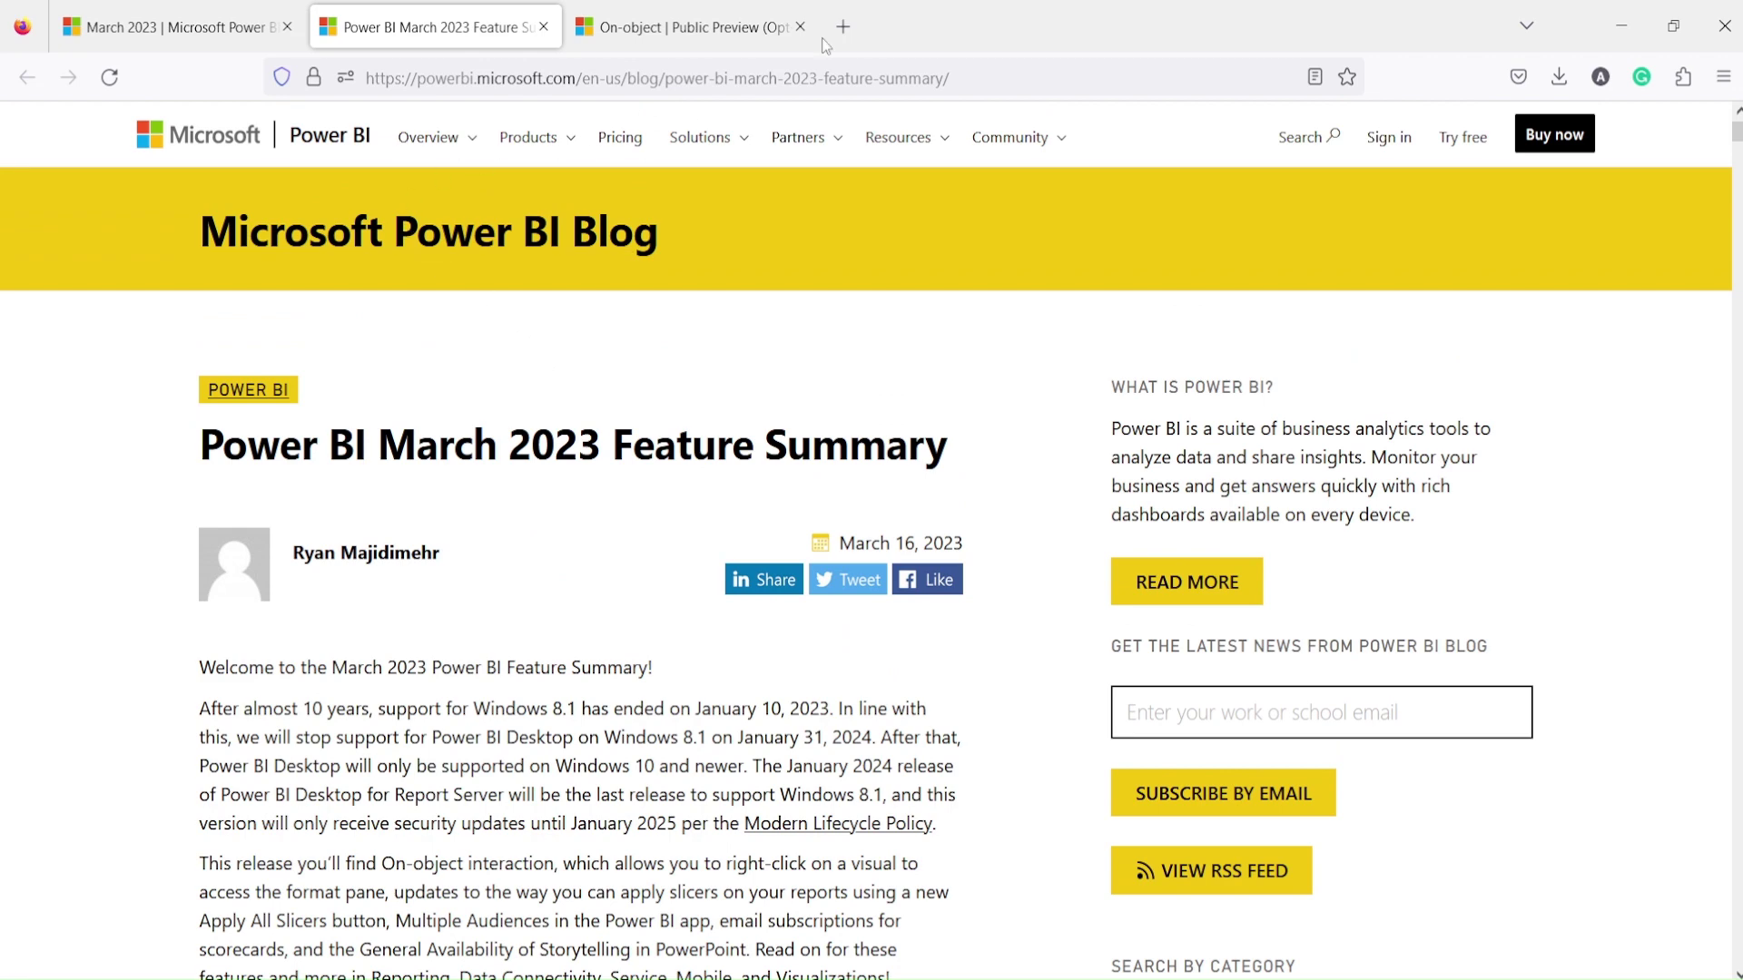
# - Open the Power BI blog at blog.powerbi.com in a new browser tab
pyautogui.click(842, 27)
pyautogui.write('blog')
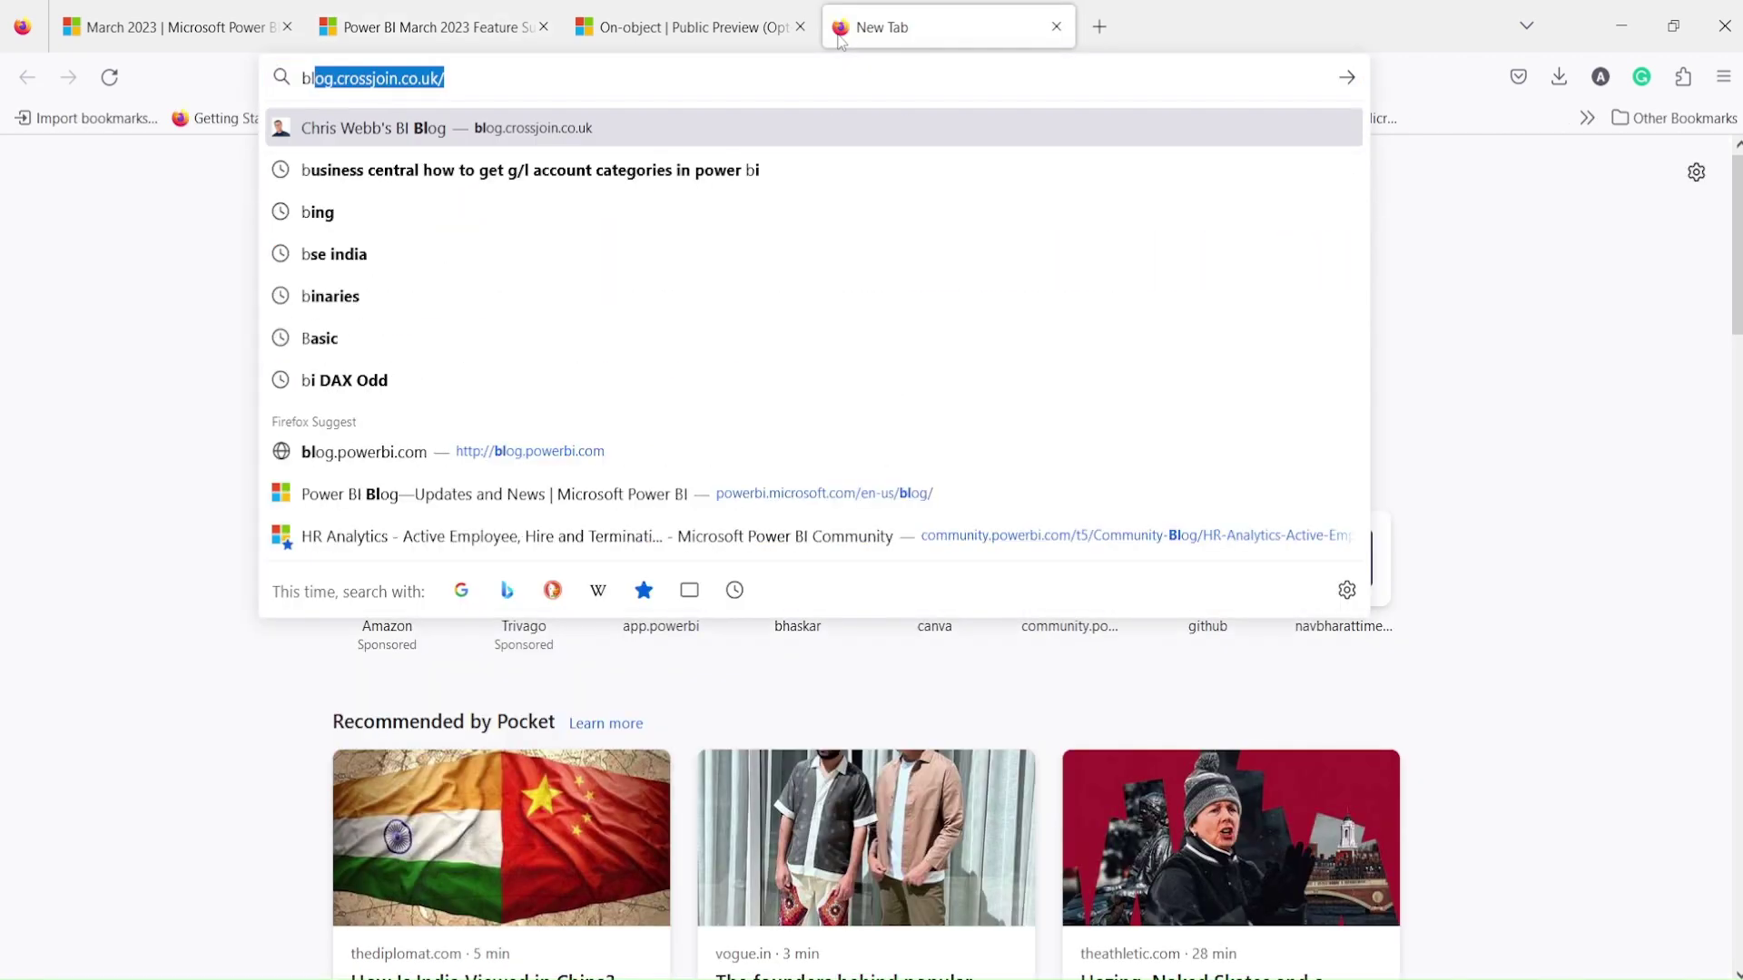
pyautogui.write('.po')
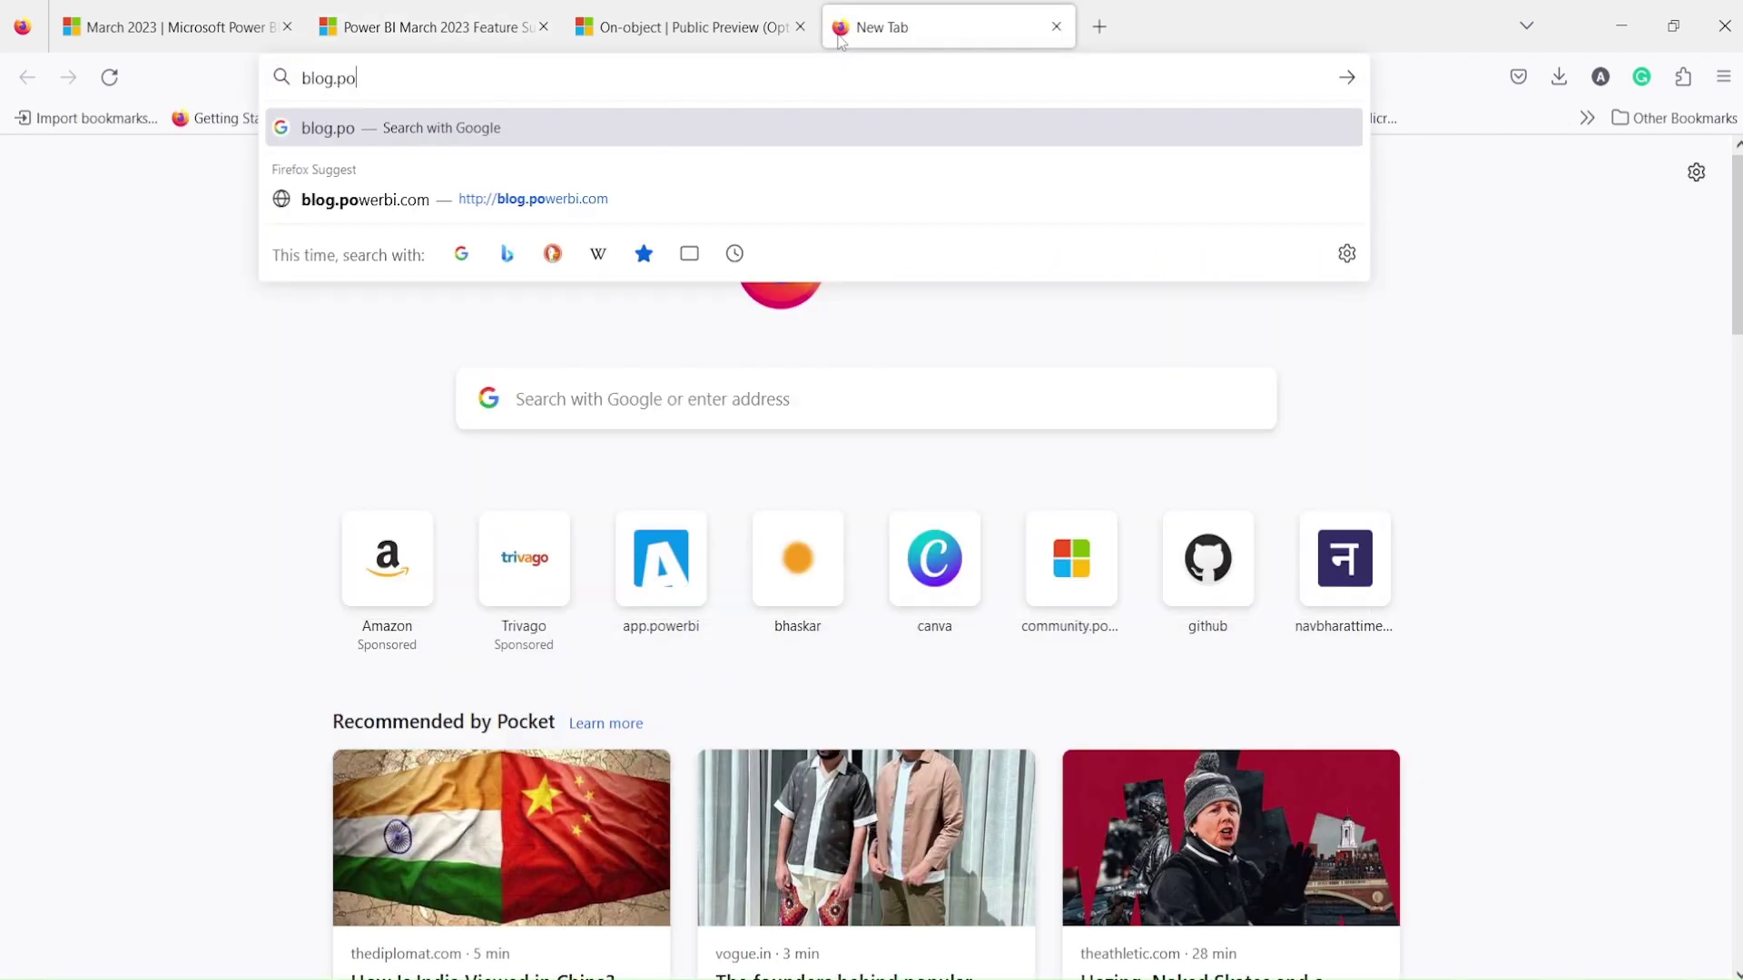
pyautogui.press('Down')
pyautogui.press('Return')
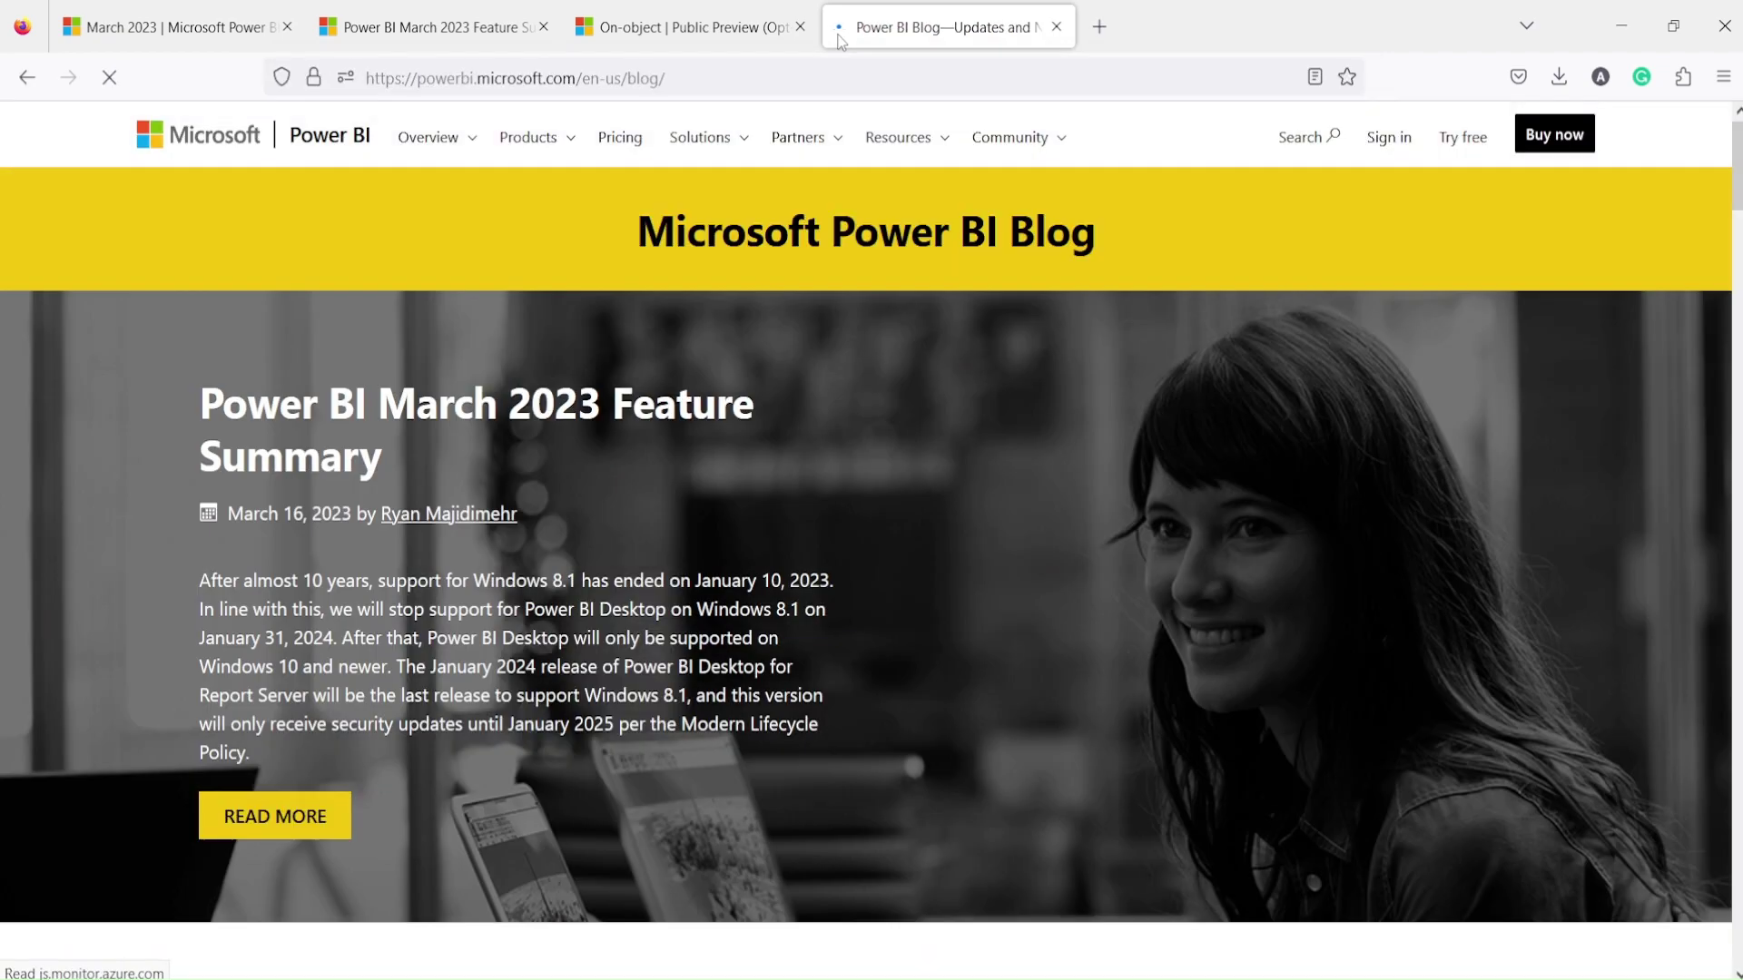
# - Open the blog's March 2023 archive from the articles listed by date
pyautogui.scroll(-2, 651, 515)
pyautogui.scroll(2, 417, 455)
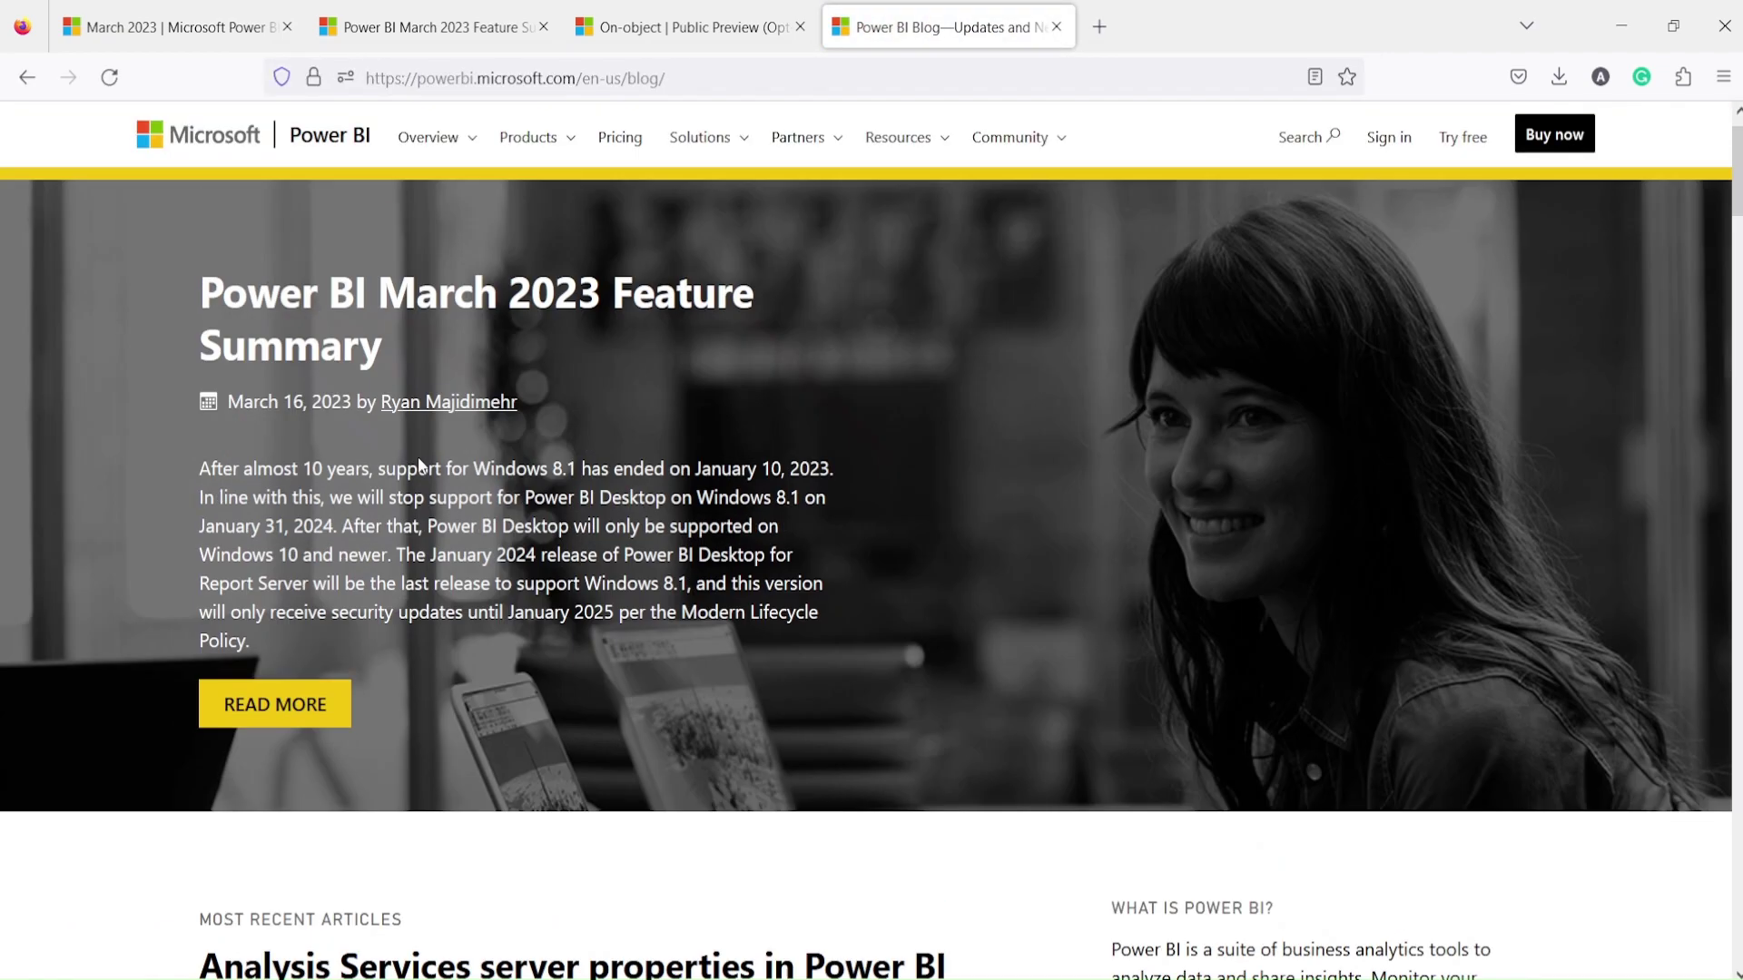
pyautogui.scroll(-6, 1055, 503)
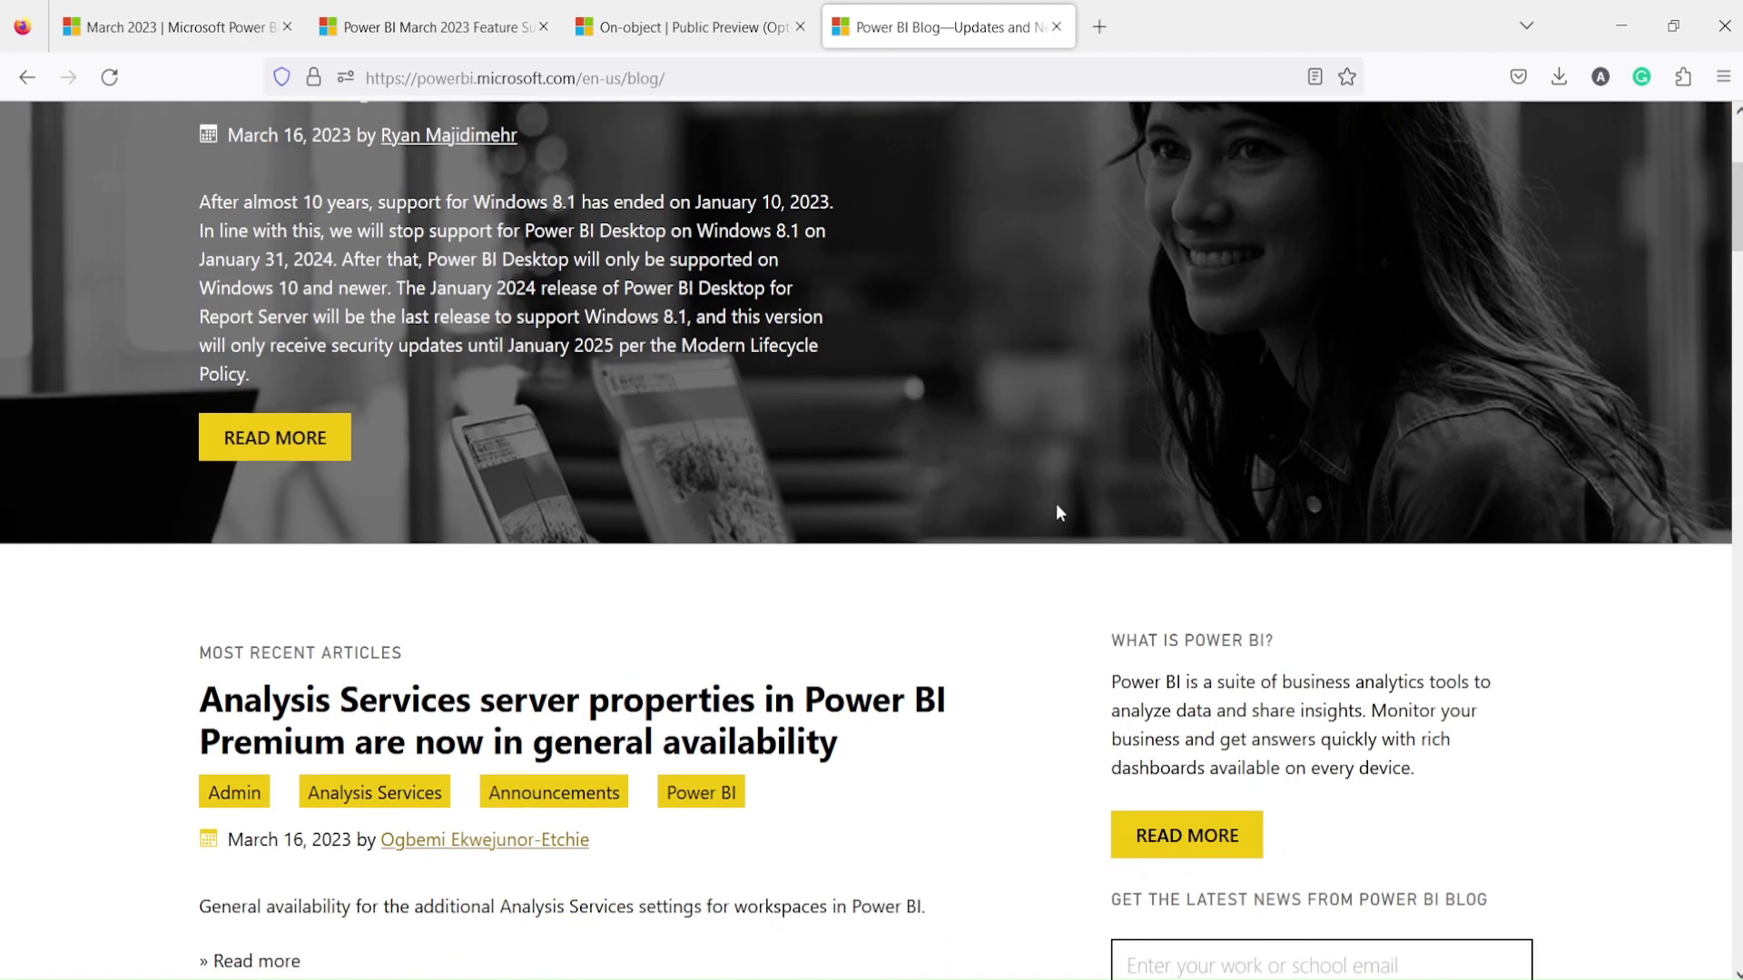
pyautogui.scroll(-10, 1061, 515)
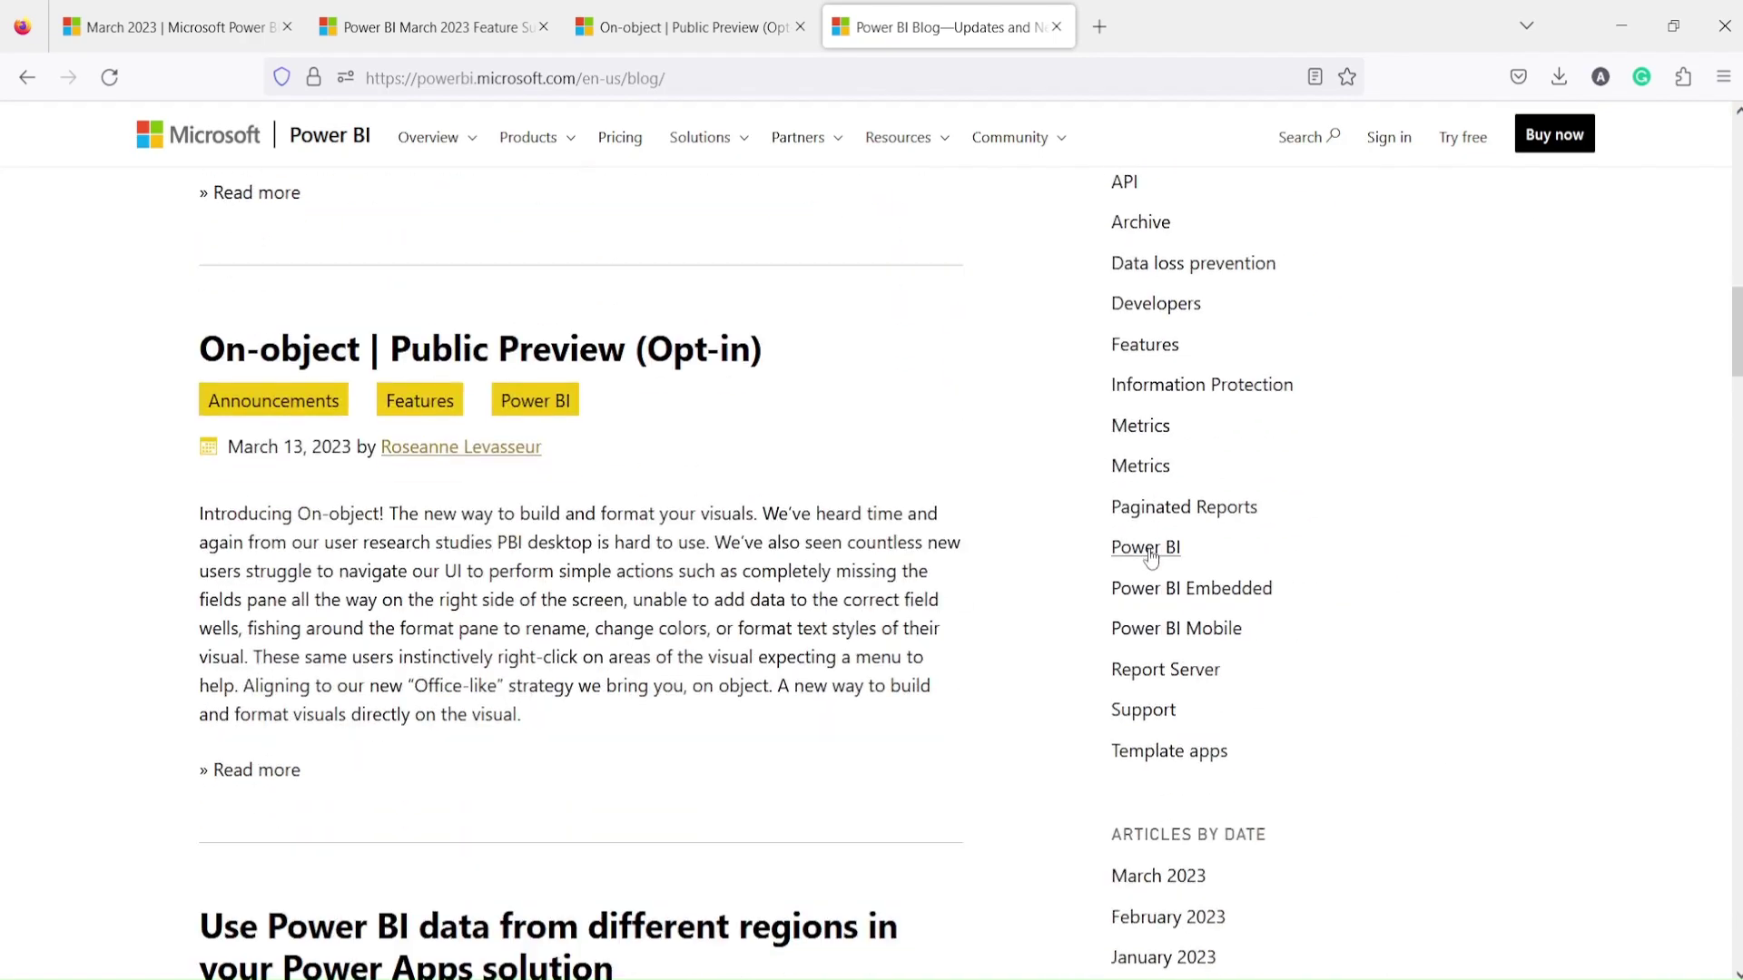
pyautogui.click(1160, 626)
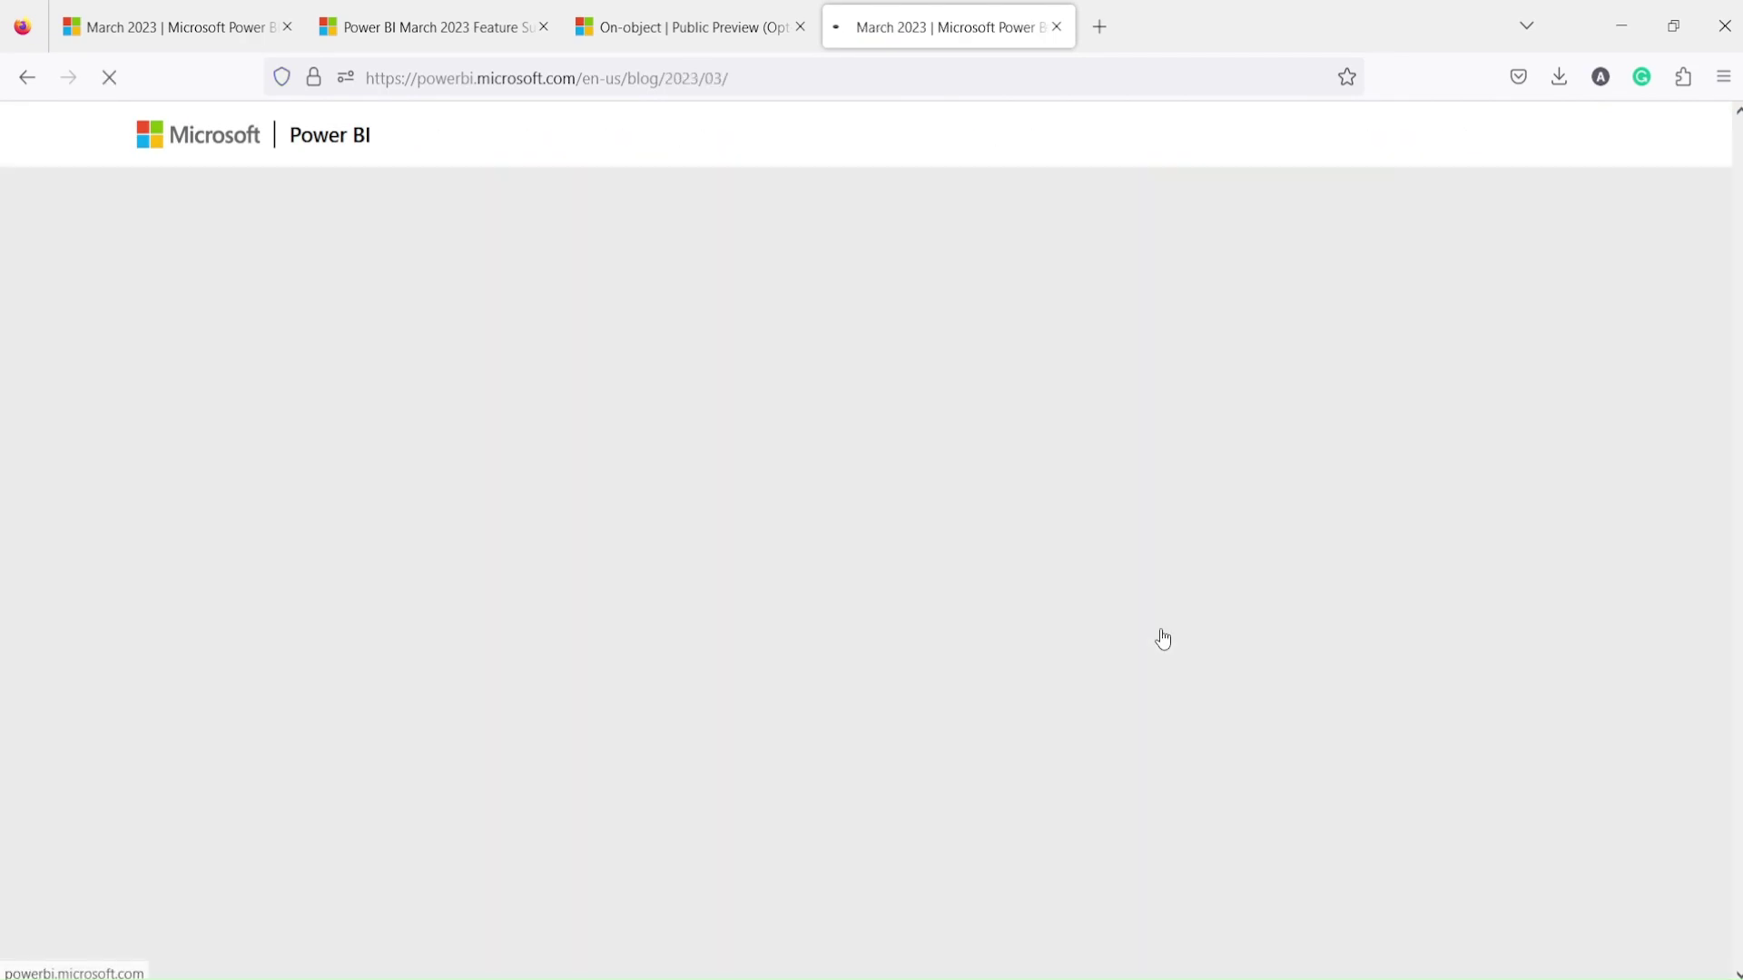
# - Open the Power BI March 2023 Feature Summary post and jump to its section on the Apply all slicers and Clear all slicers buttons
pyautogui.scroll(-5, 508, 590)
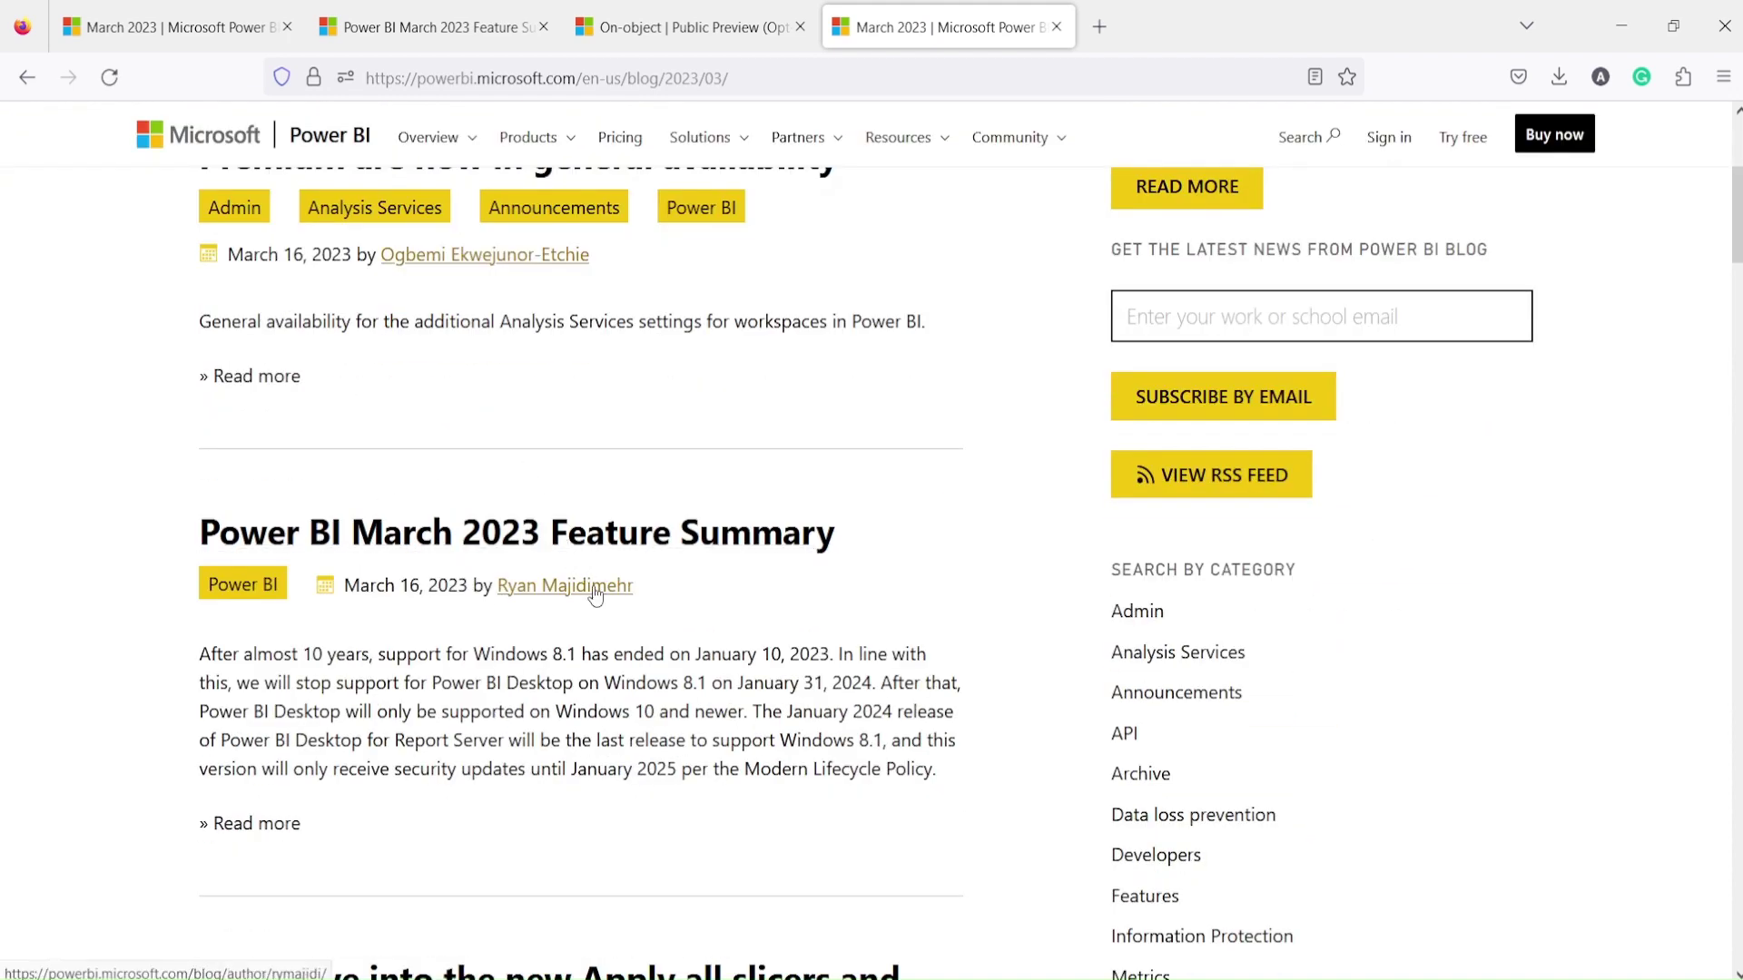
pyautogui.click(557, 537)
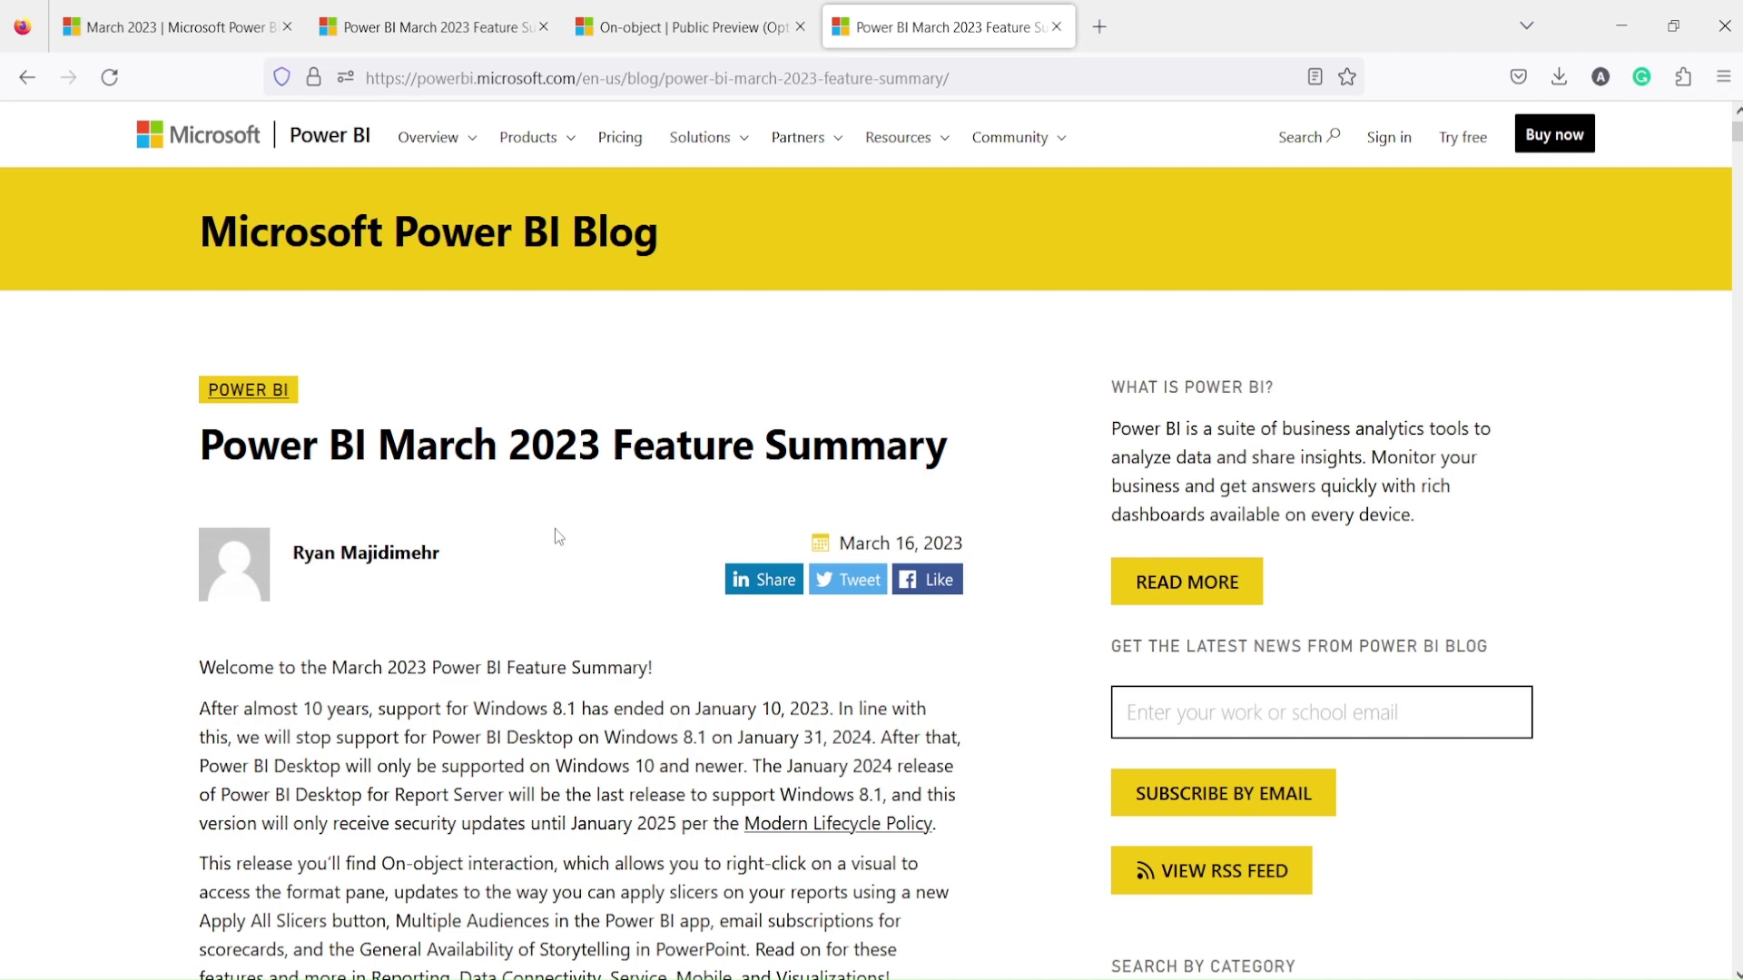
pyautogui.scroll(-5, 557, 531)
pyautogui.scroll(-4, 556, 529)
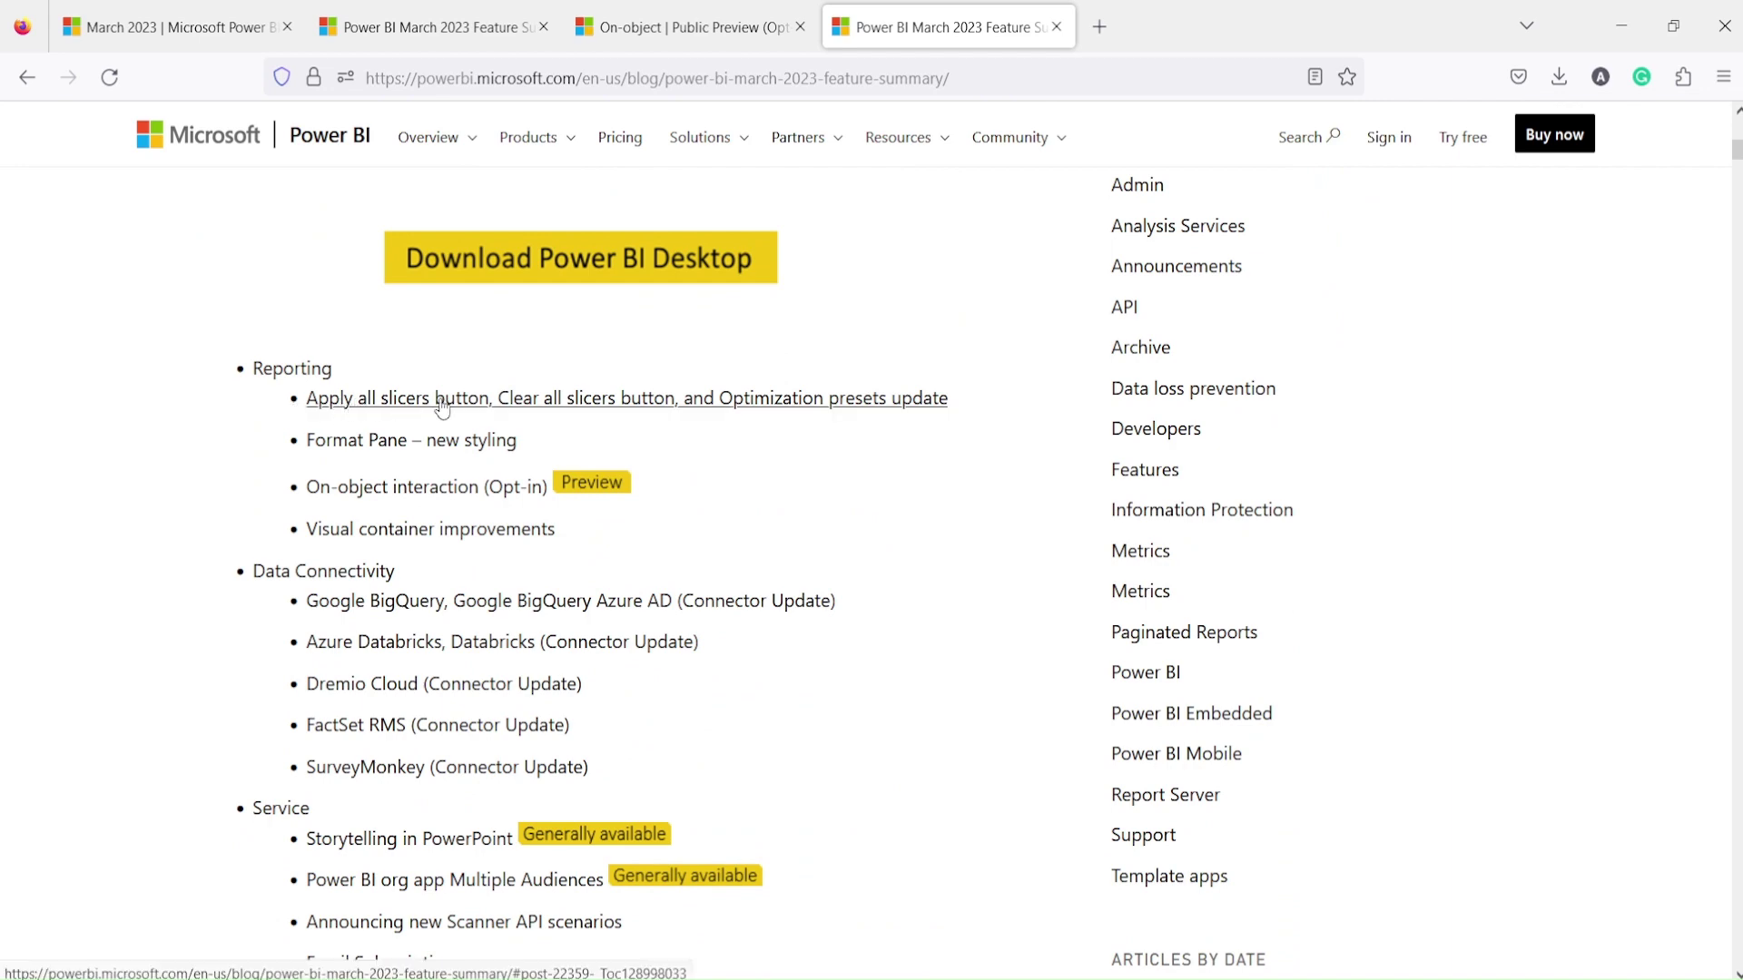
pyautogui.click(588, 405)
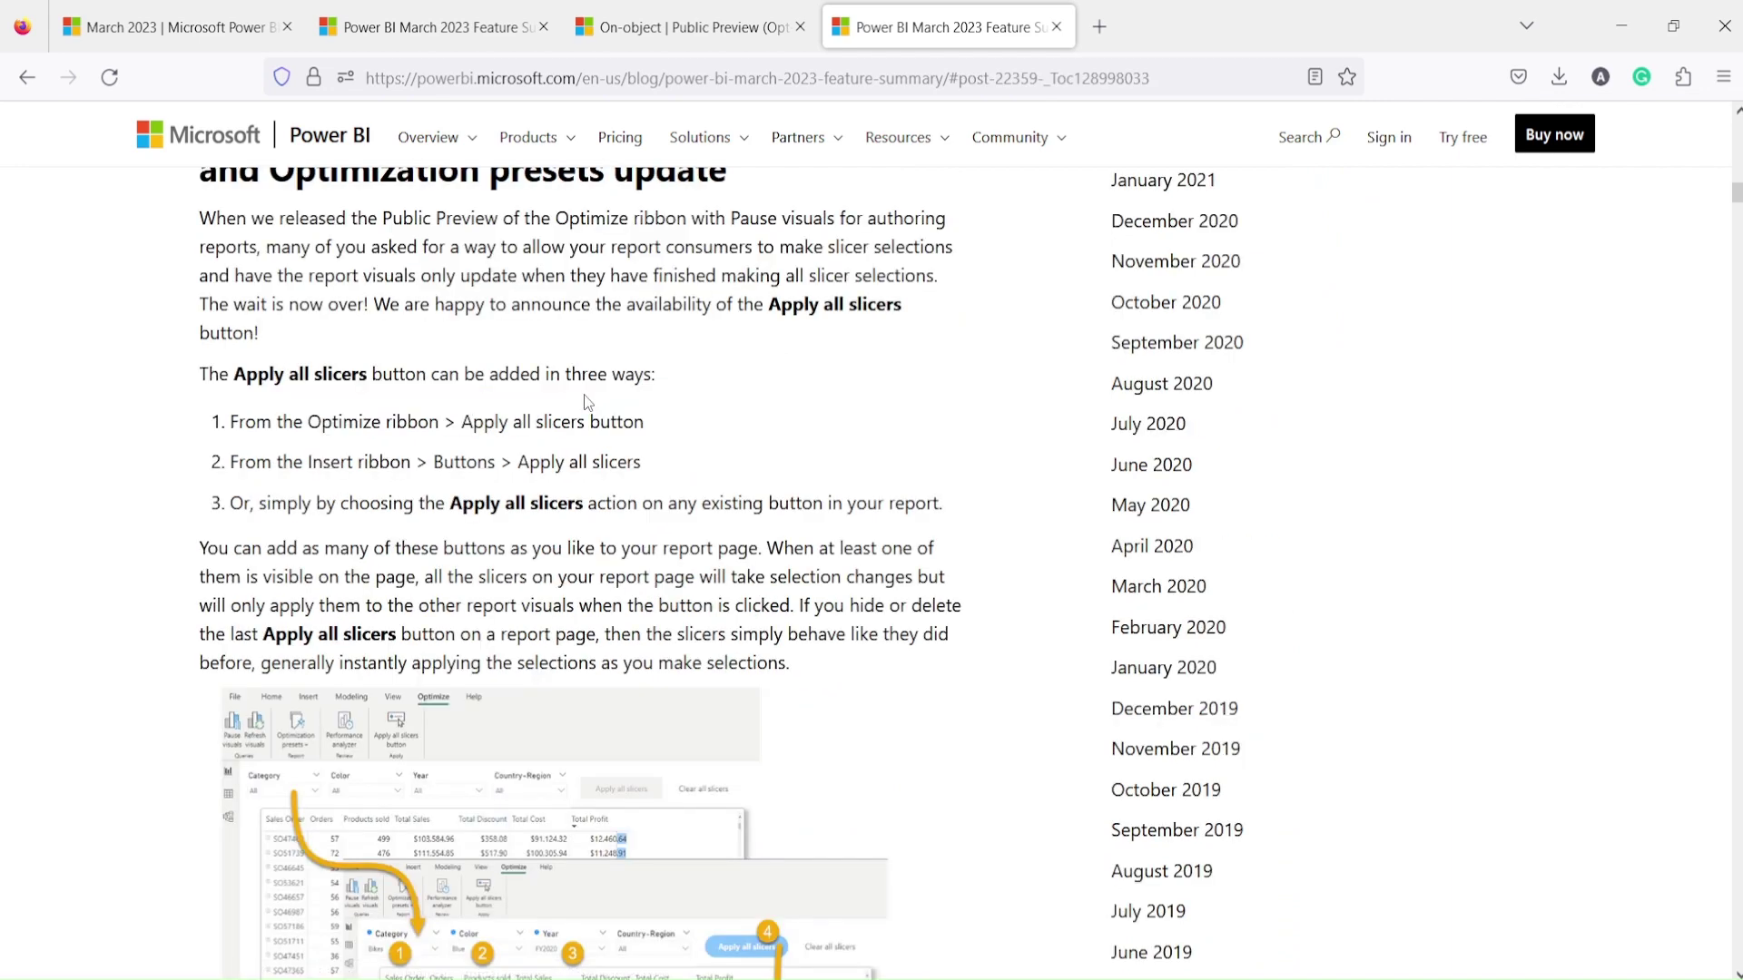
# - Read the Apply all slicers, Clear all slicers and Optimization presets section, including the ways to add the button and the query reduction options
pyautogui.scroll(-7, 541, 459)
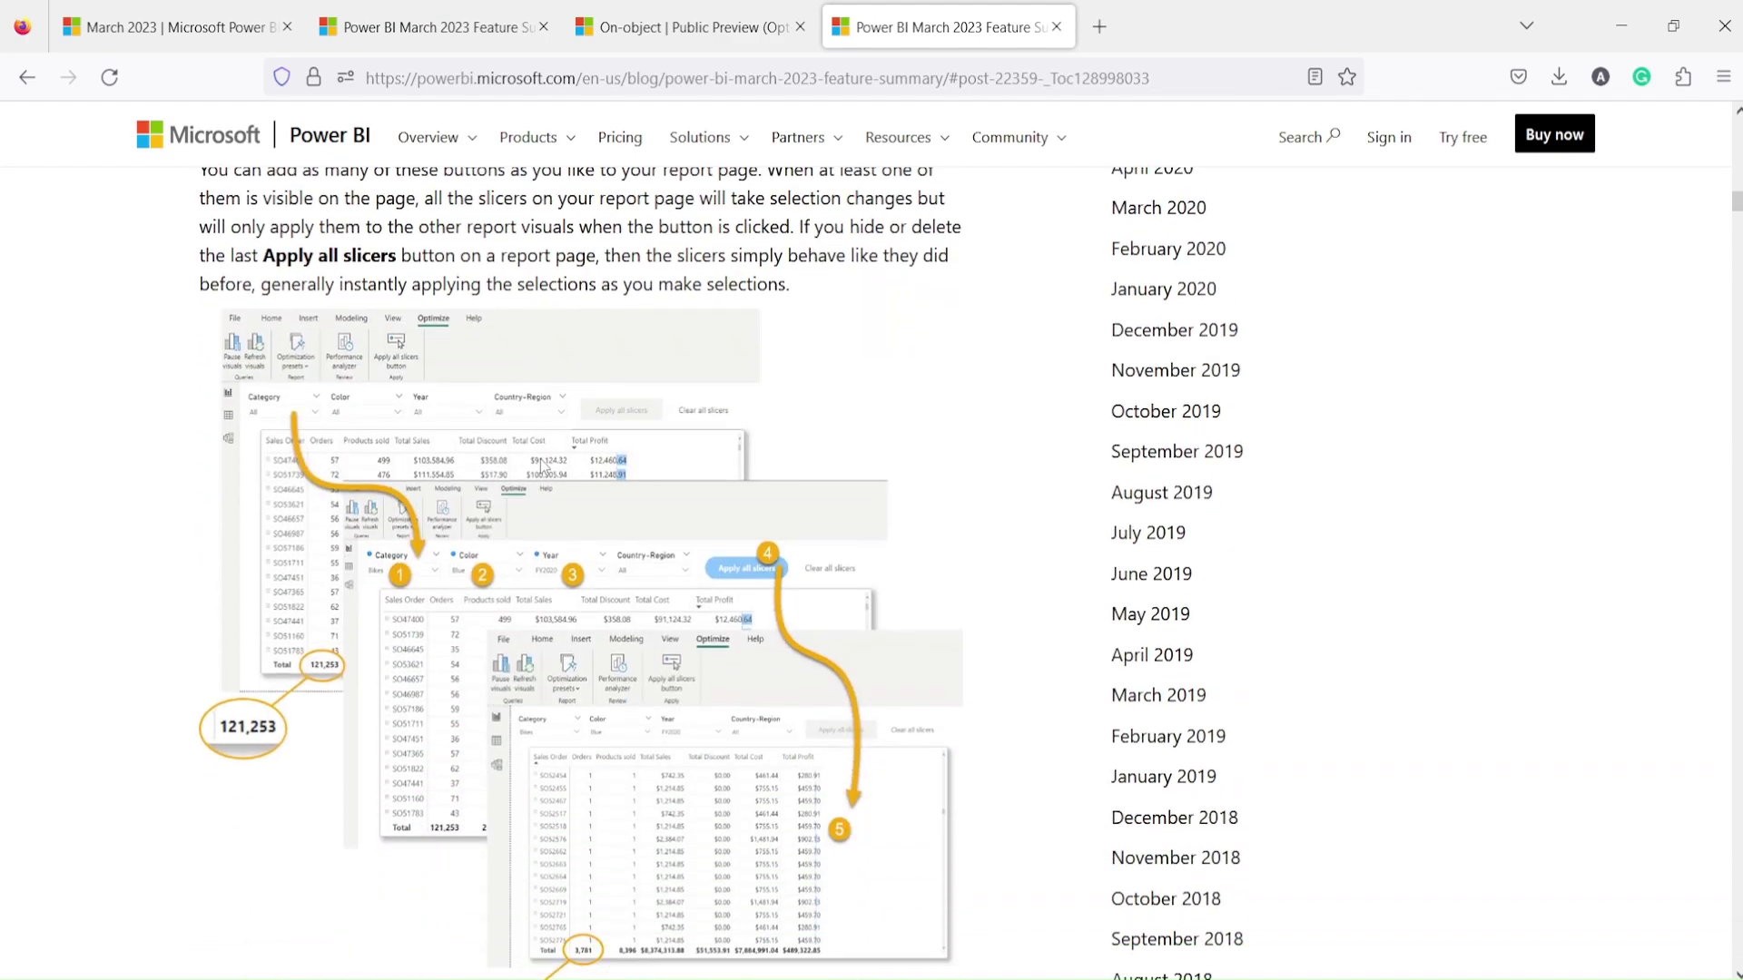
pyautogui.scroll(7, 396, 365)
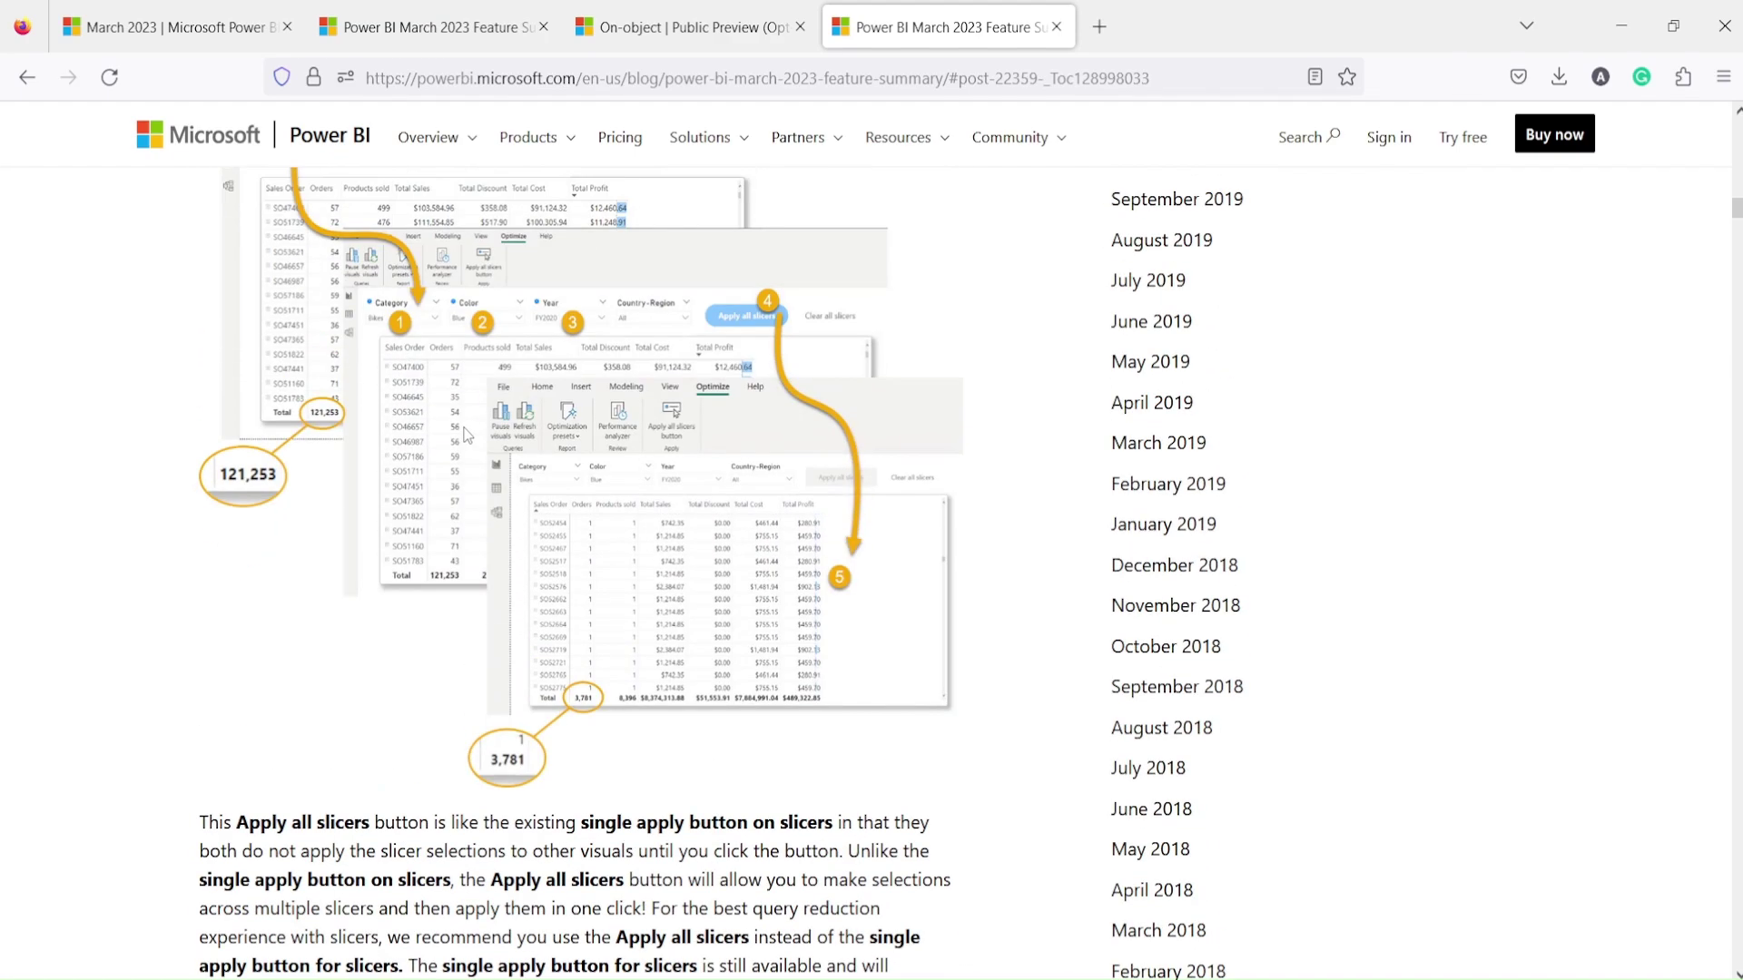
pyautogui.scroll(-11, 493, 443)
pyautogui.scroll(-6, 492, 443)
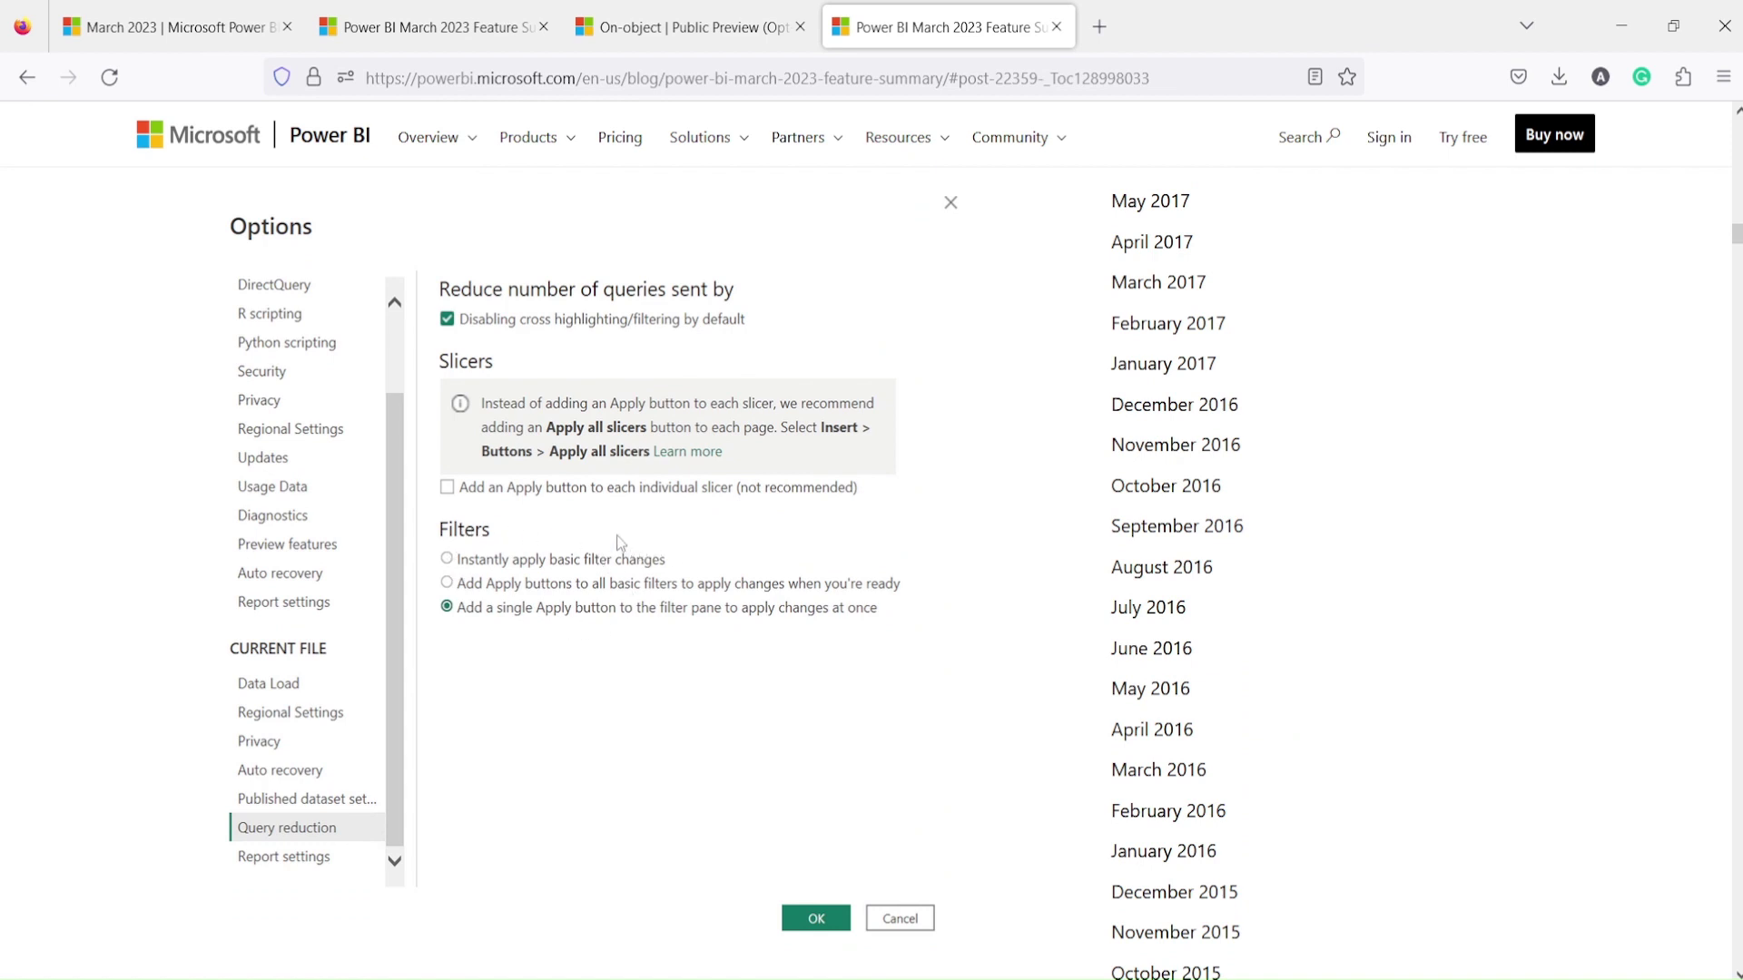
pyautogui.scroll(3, 558, 387)
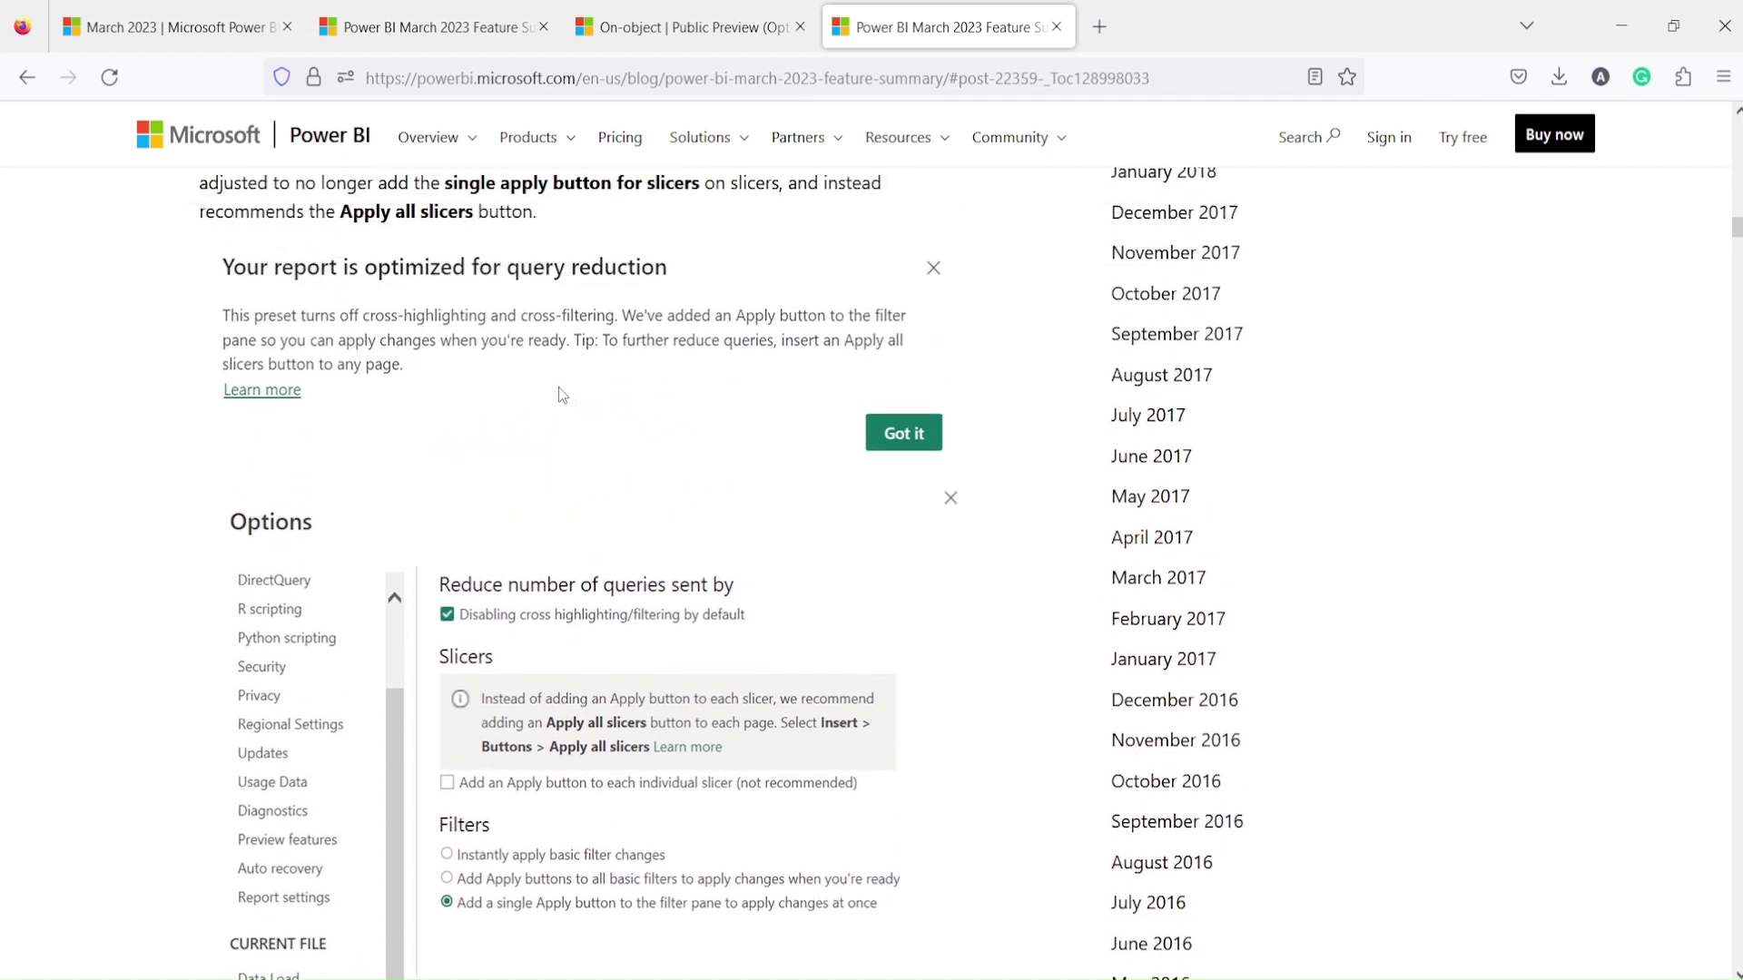
pyautogui.scroll(1, 562, 416)
pyautogui.scroll(1, 560, 438)
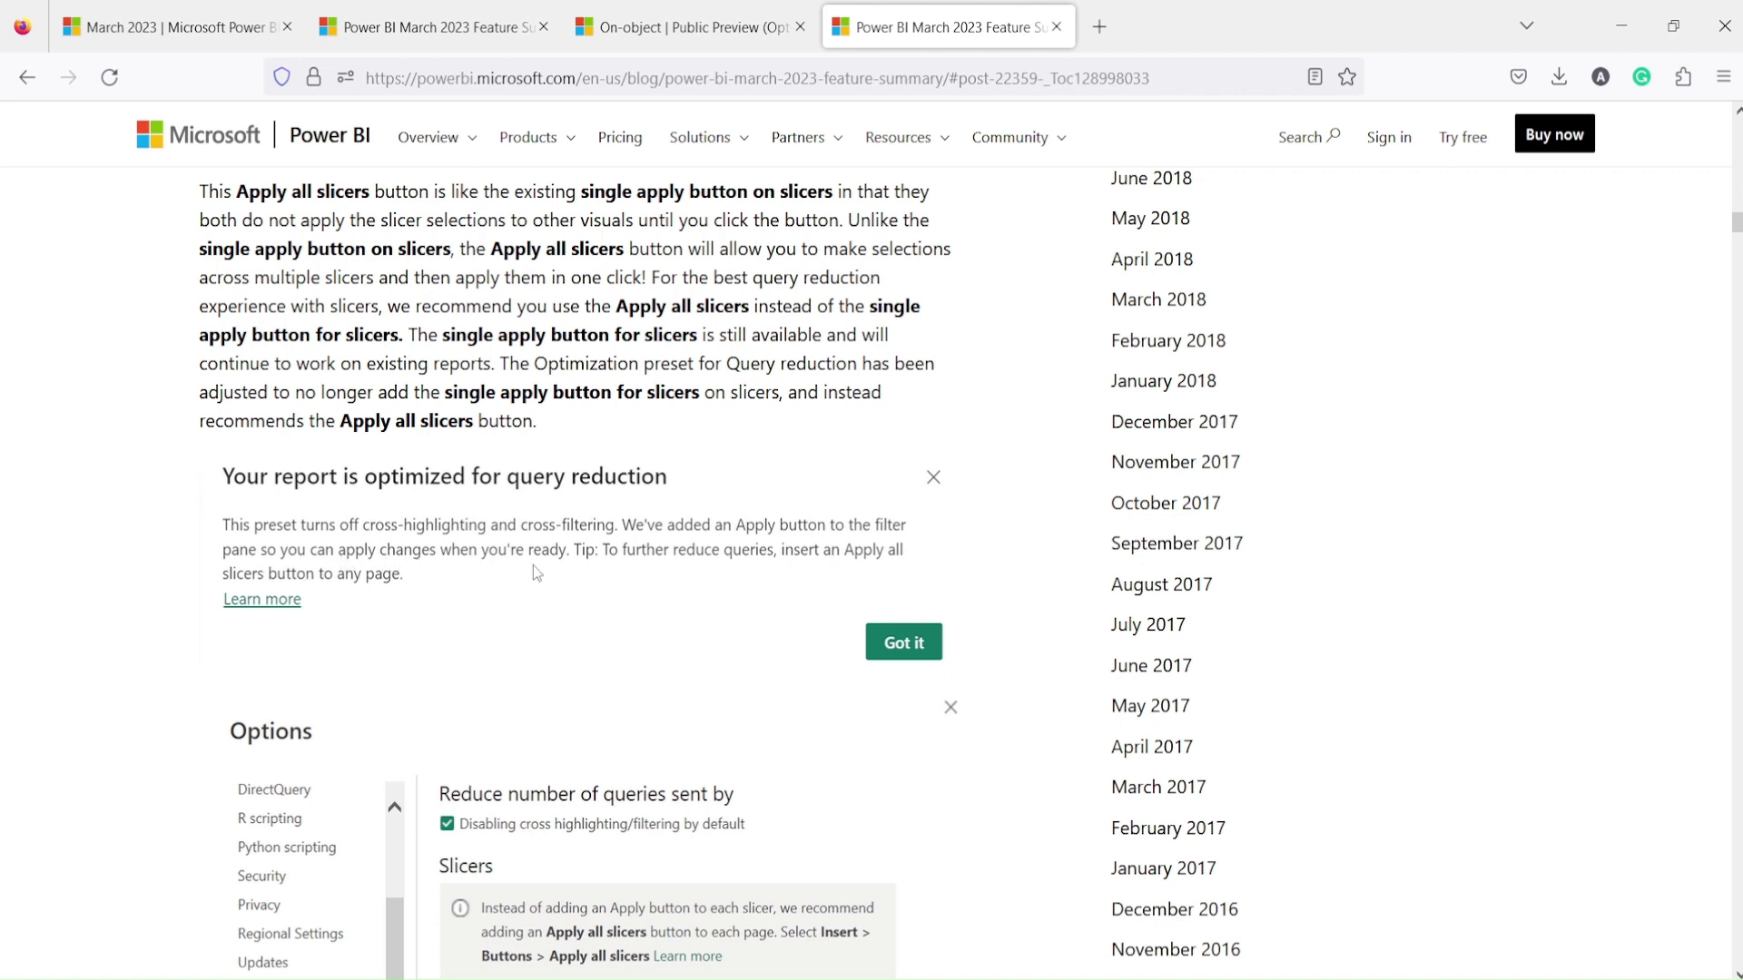
pyautogui.scroll(-4, 616, 569)
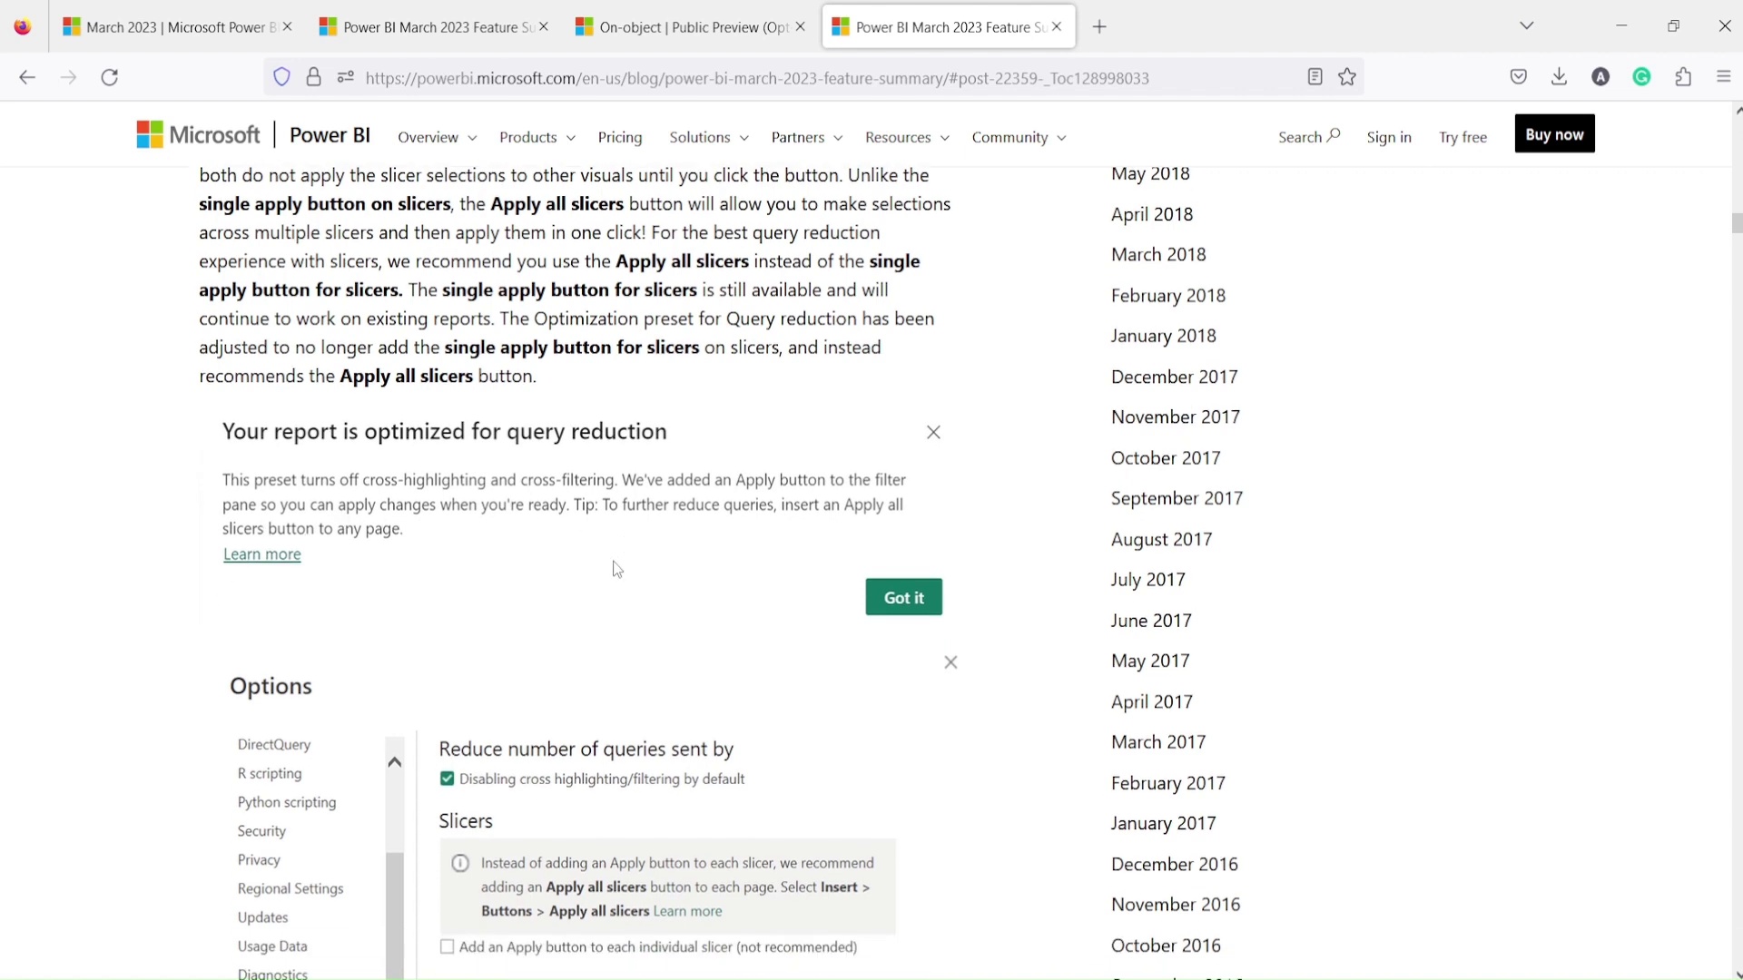
pyautogui.scroll(-1, 616, 569)
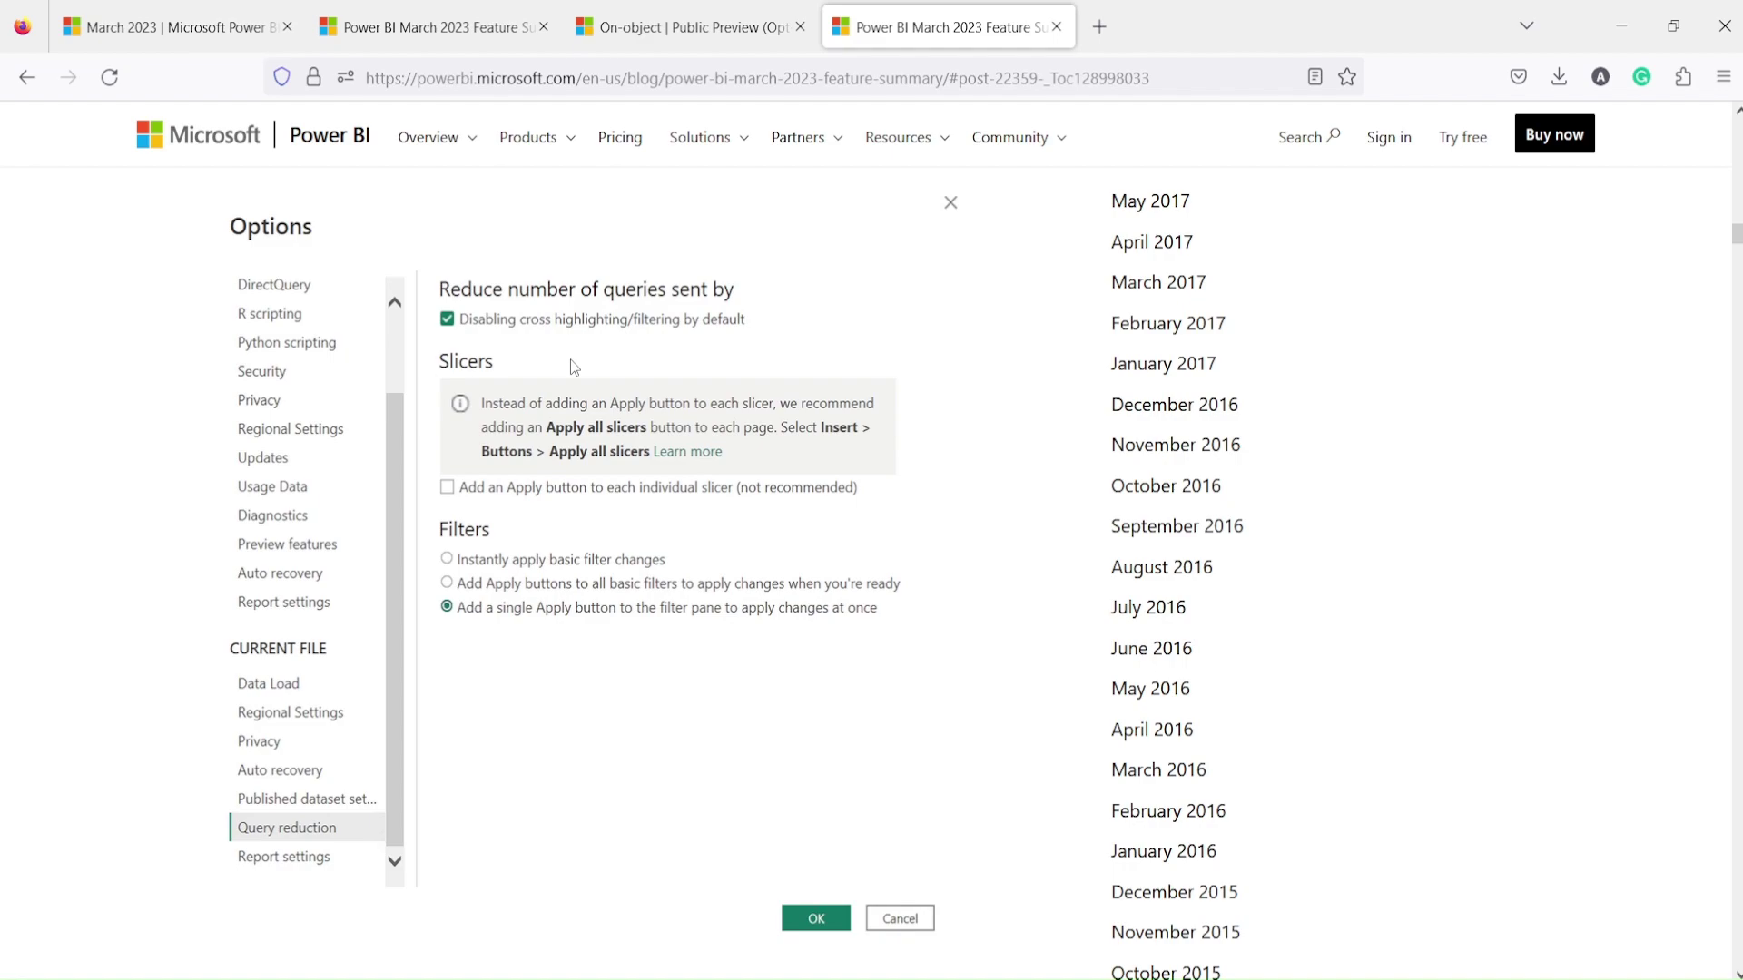
pyautogui.scroll(-4, 574, 366)
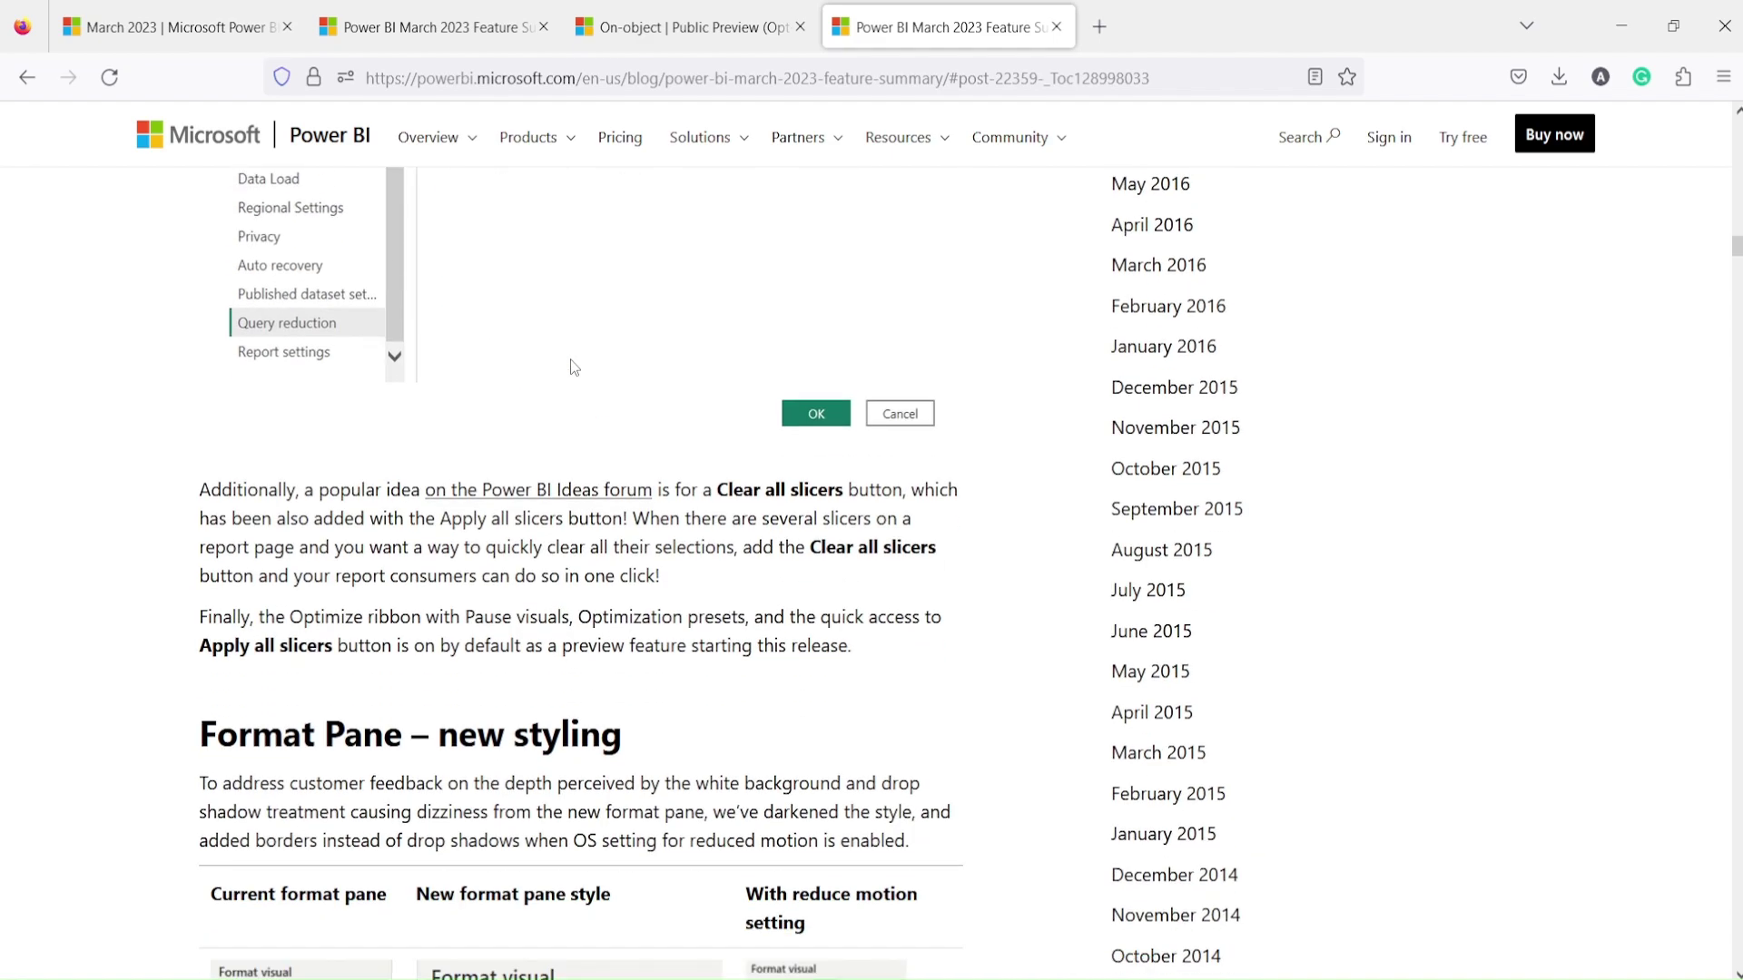
pyautogui.scroll(12, 574, 366)
pyautogui.scroll(10, 572, 366)
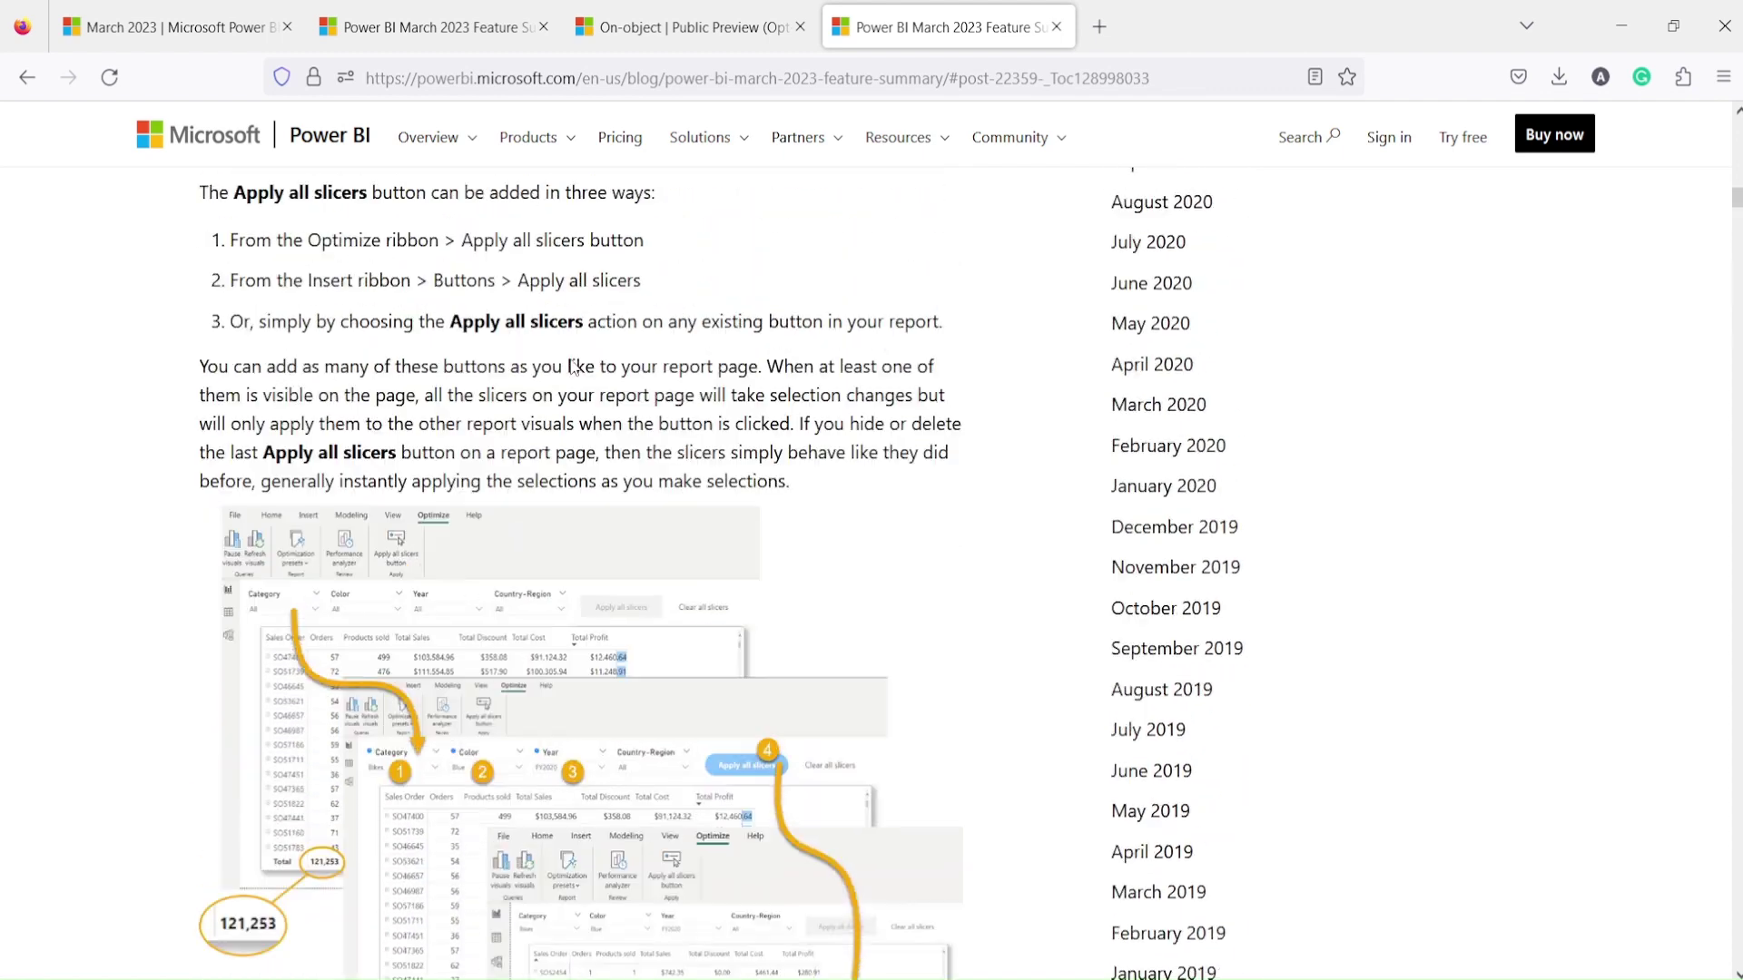
pyautogui.scroll(3, 572, 366)
pyautogui.scroll(-1, 572, 366)
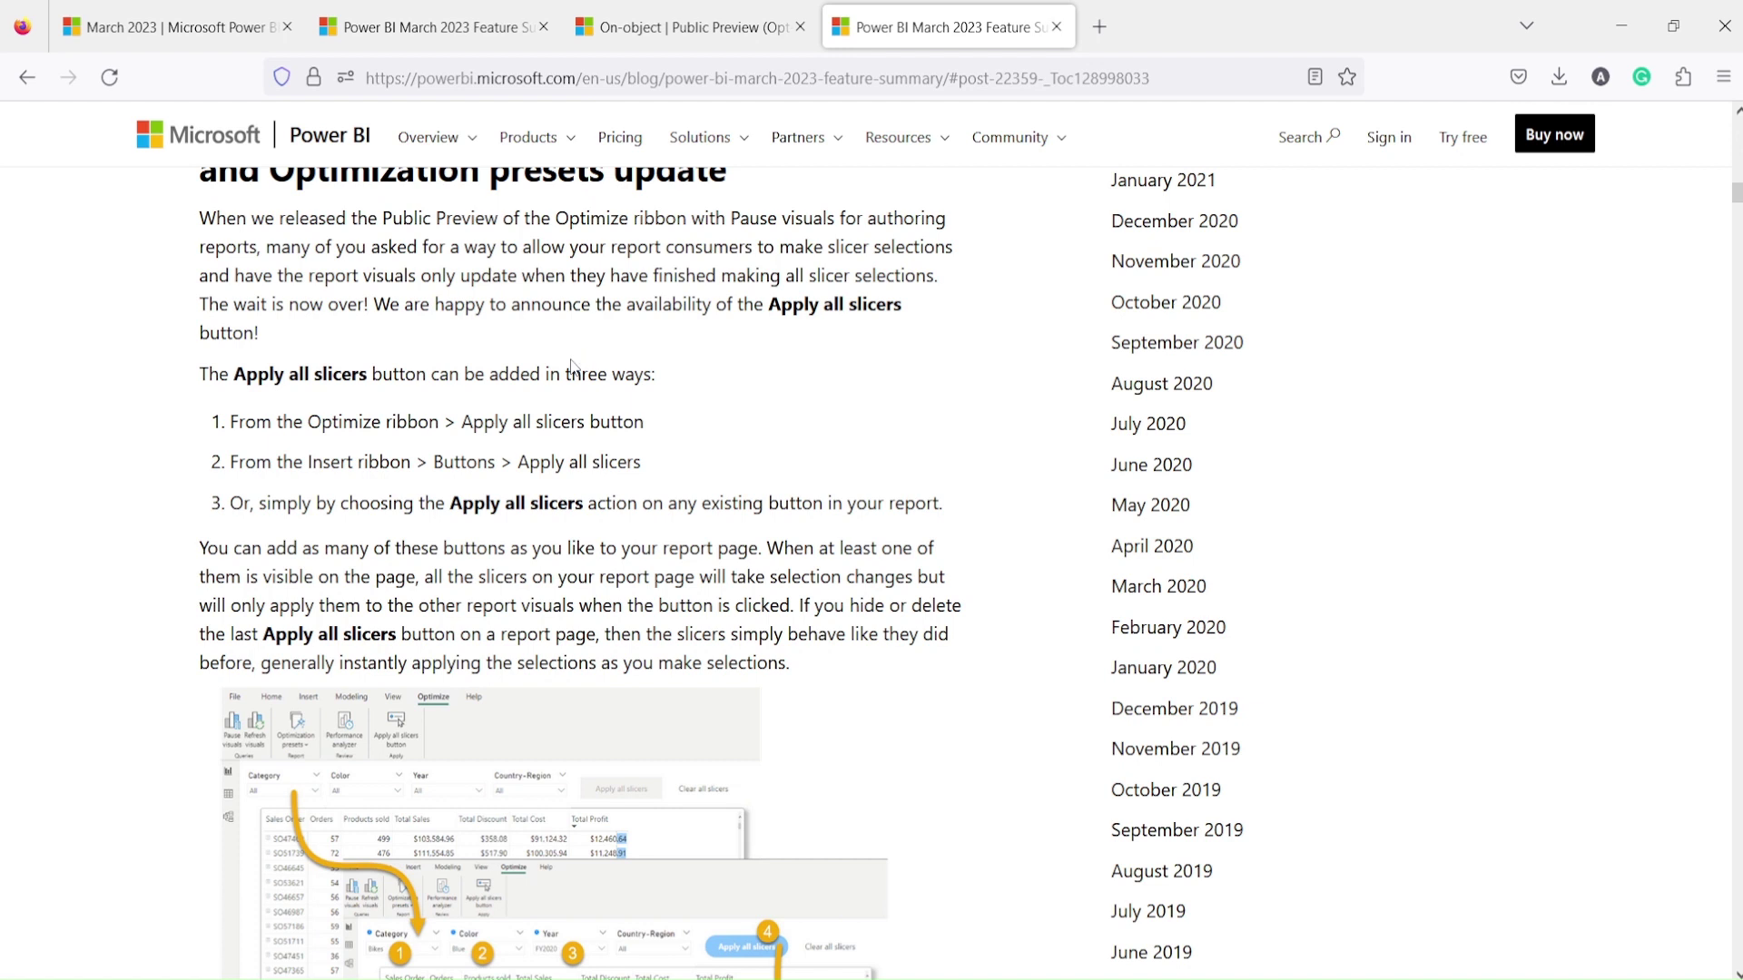
pyautogui.scroll(1, 571, 366)
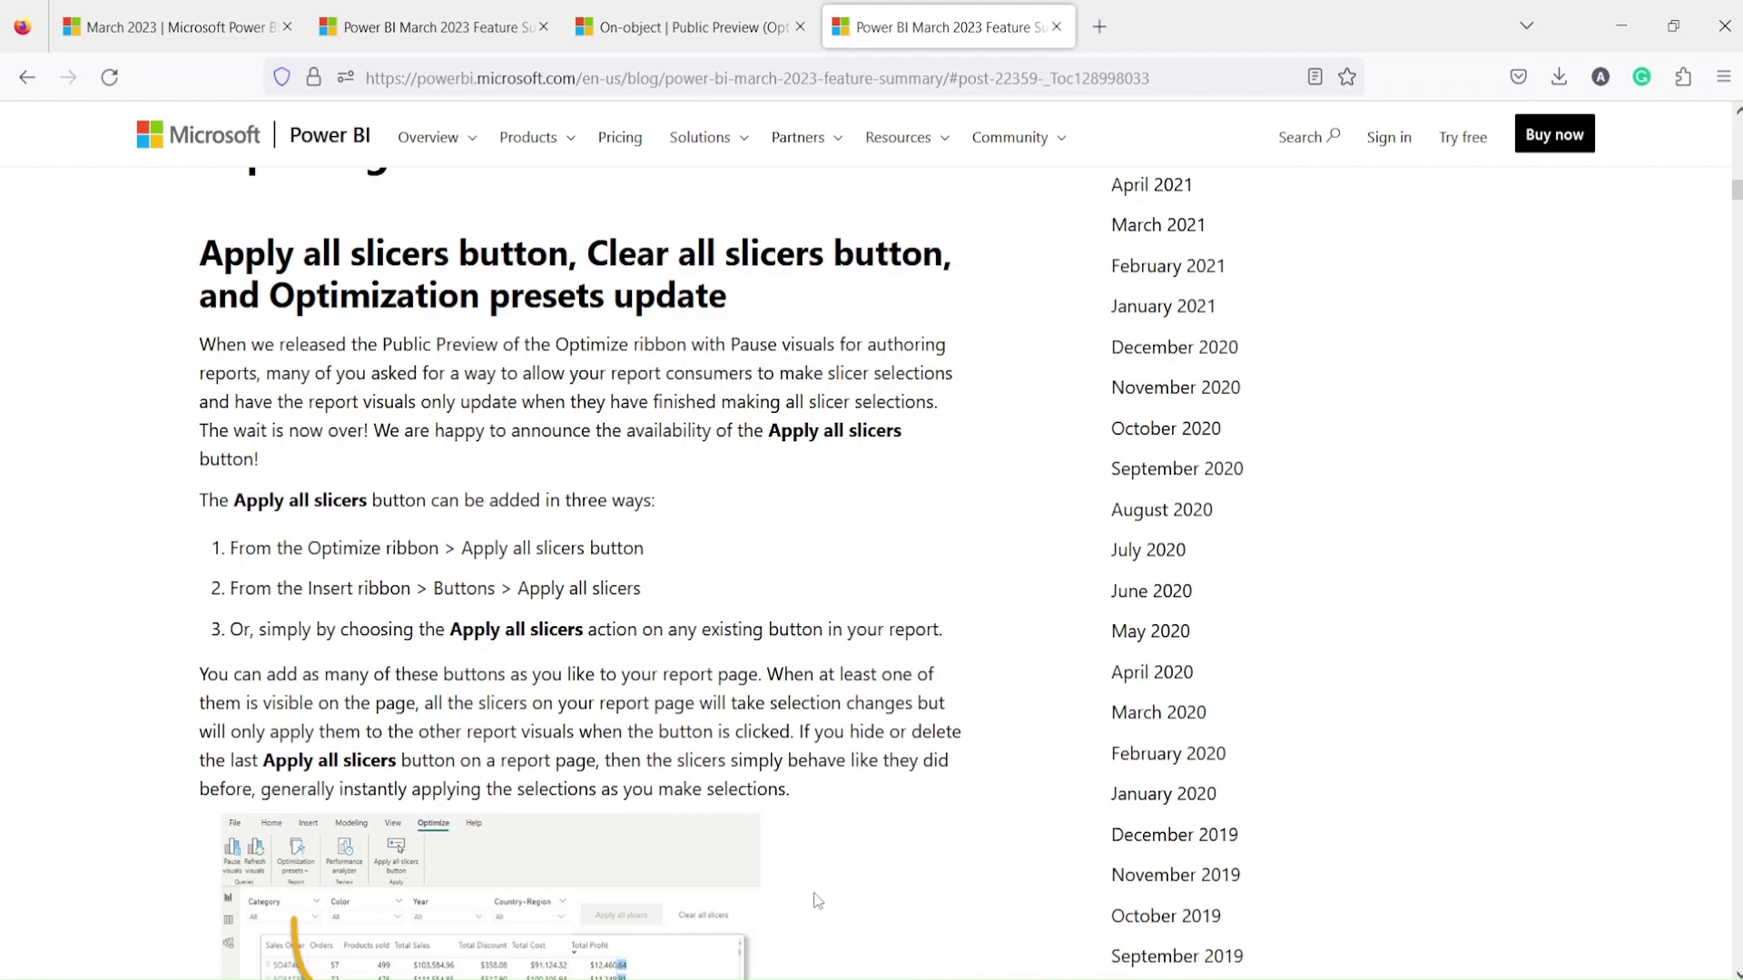
# - Switch to the AT Window report in Power BI Desktop
pyautogui.click(877, 894)
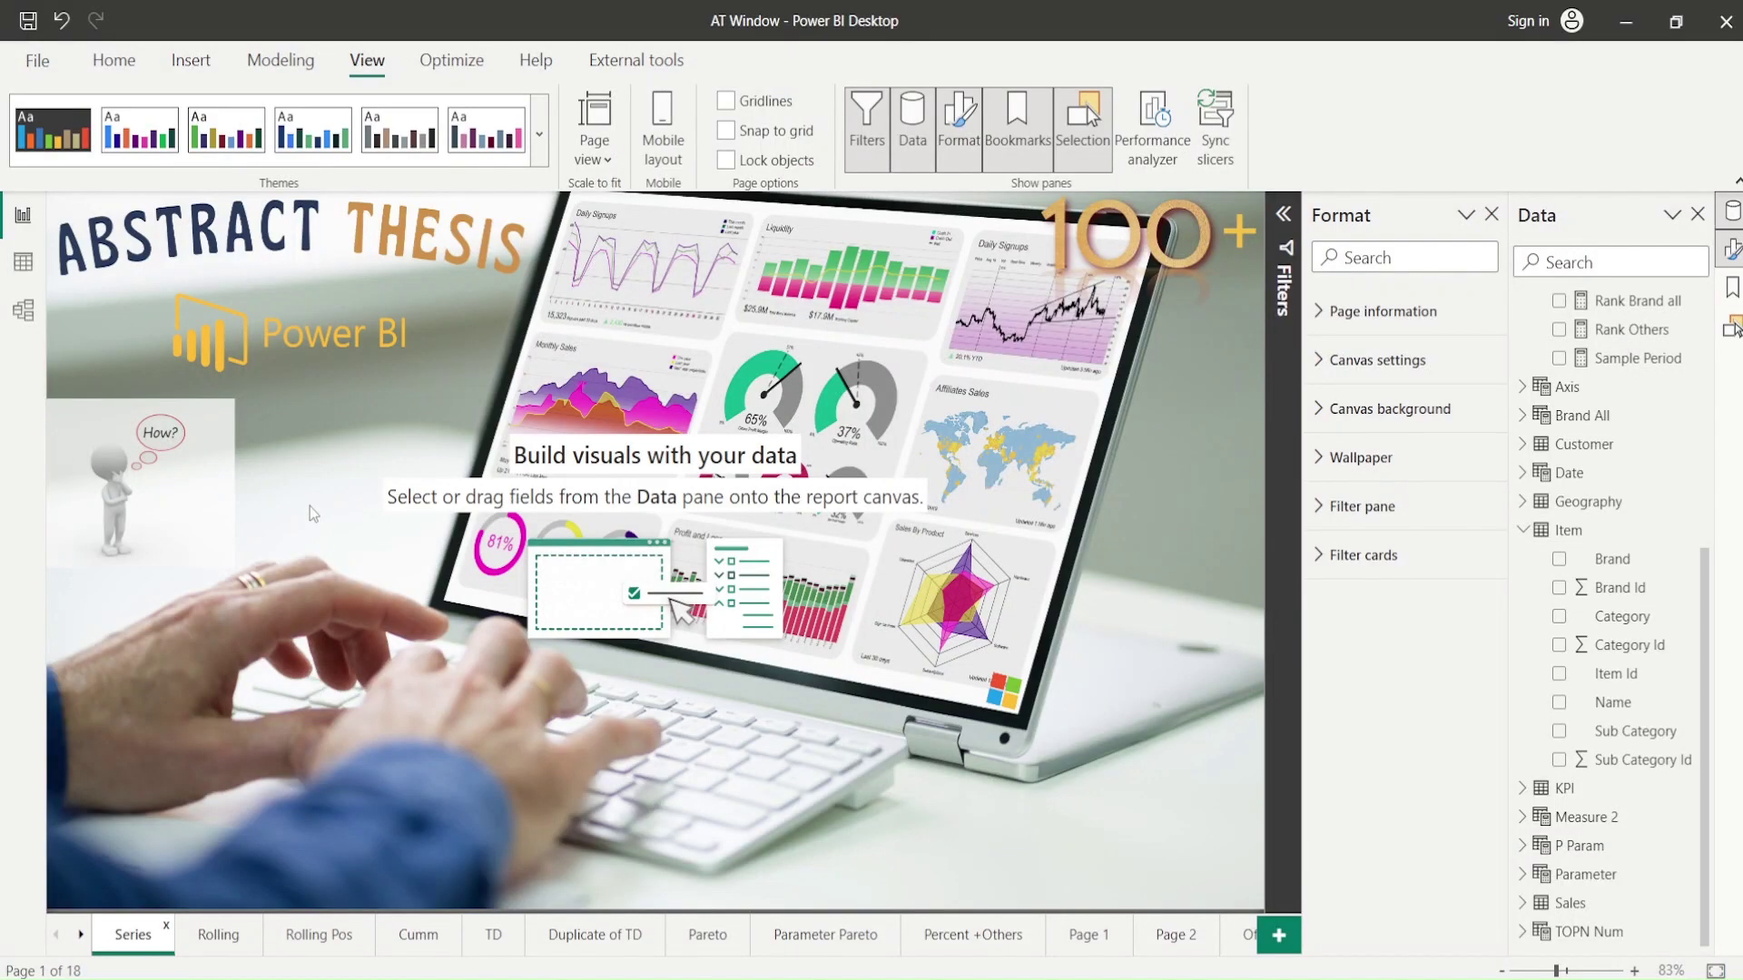
pyautogui.click(38, 60)
pyautogui.click(91, 438)
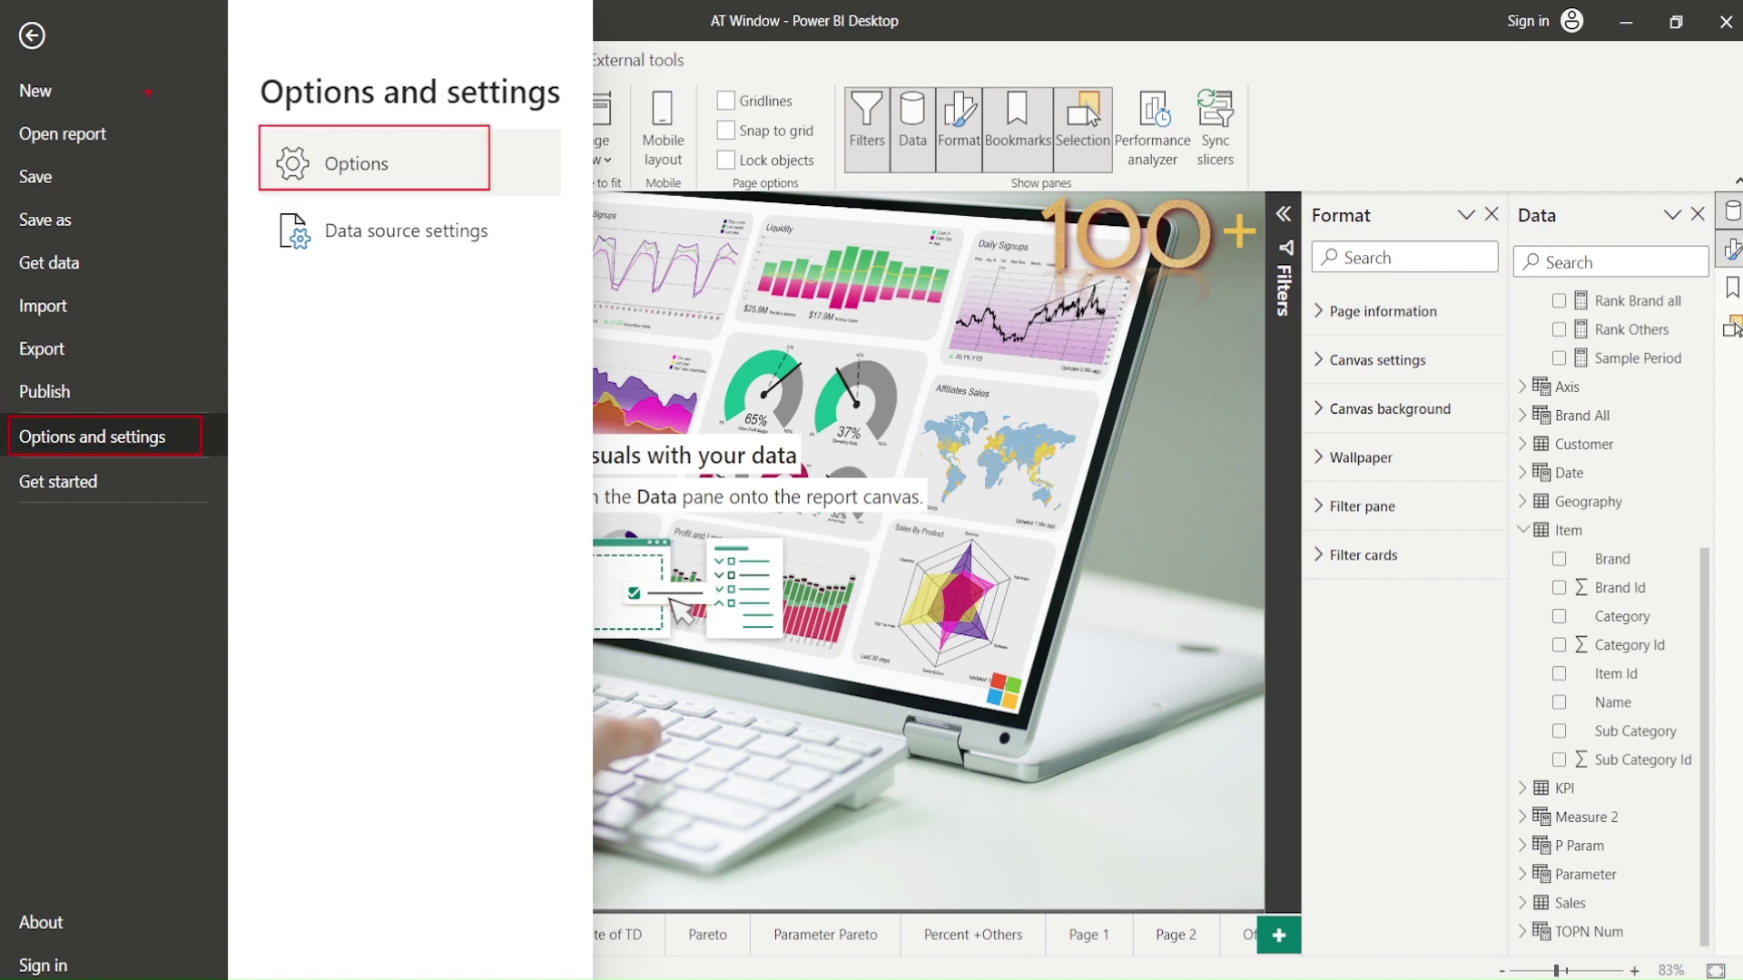
pyautogui.press('Escape')
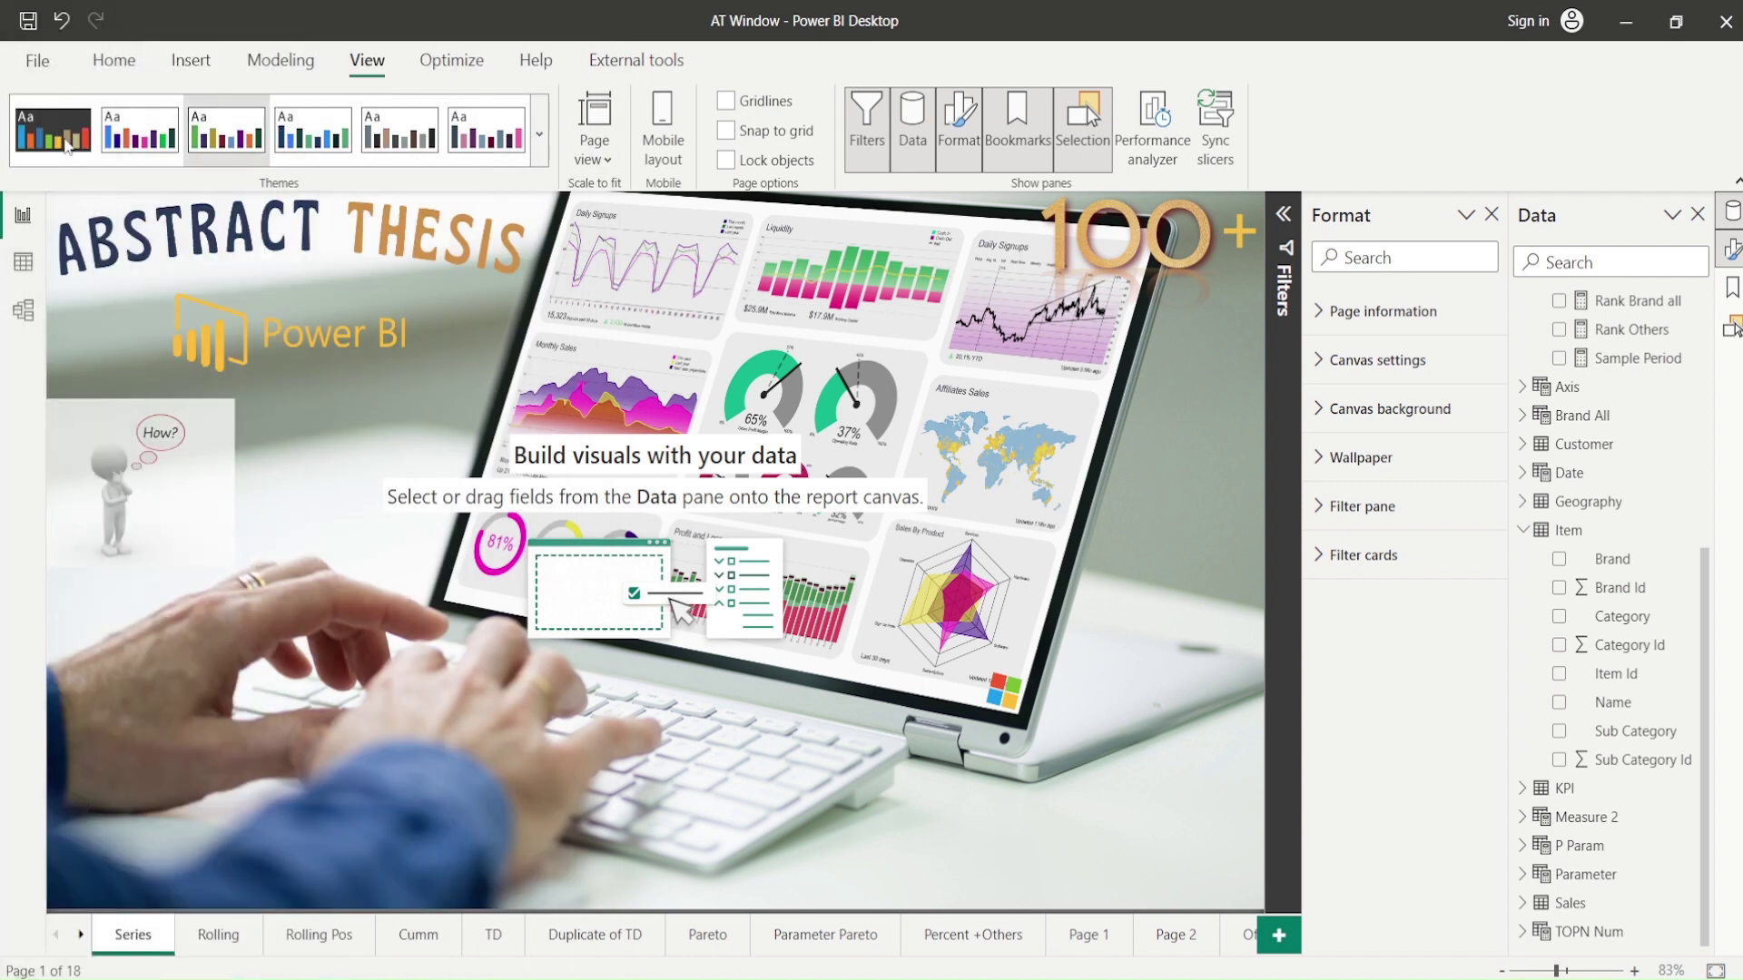
pyautogui.click(27, 58)
pyautogui.click(55, 435)
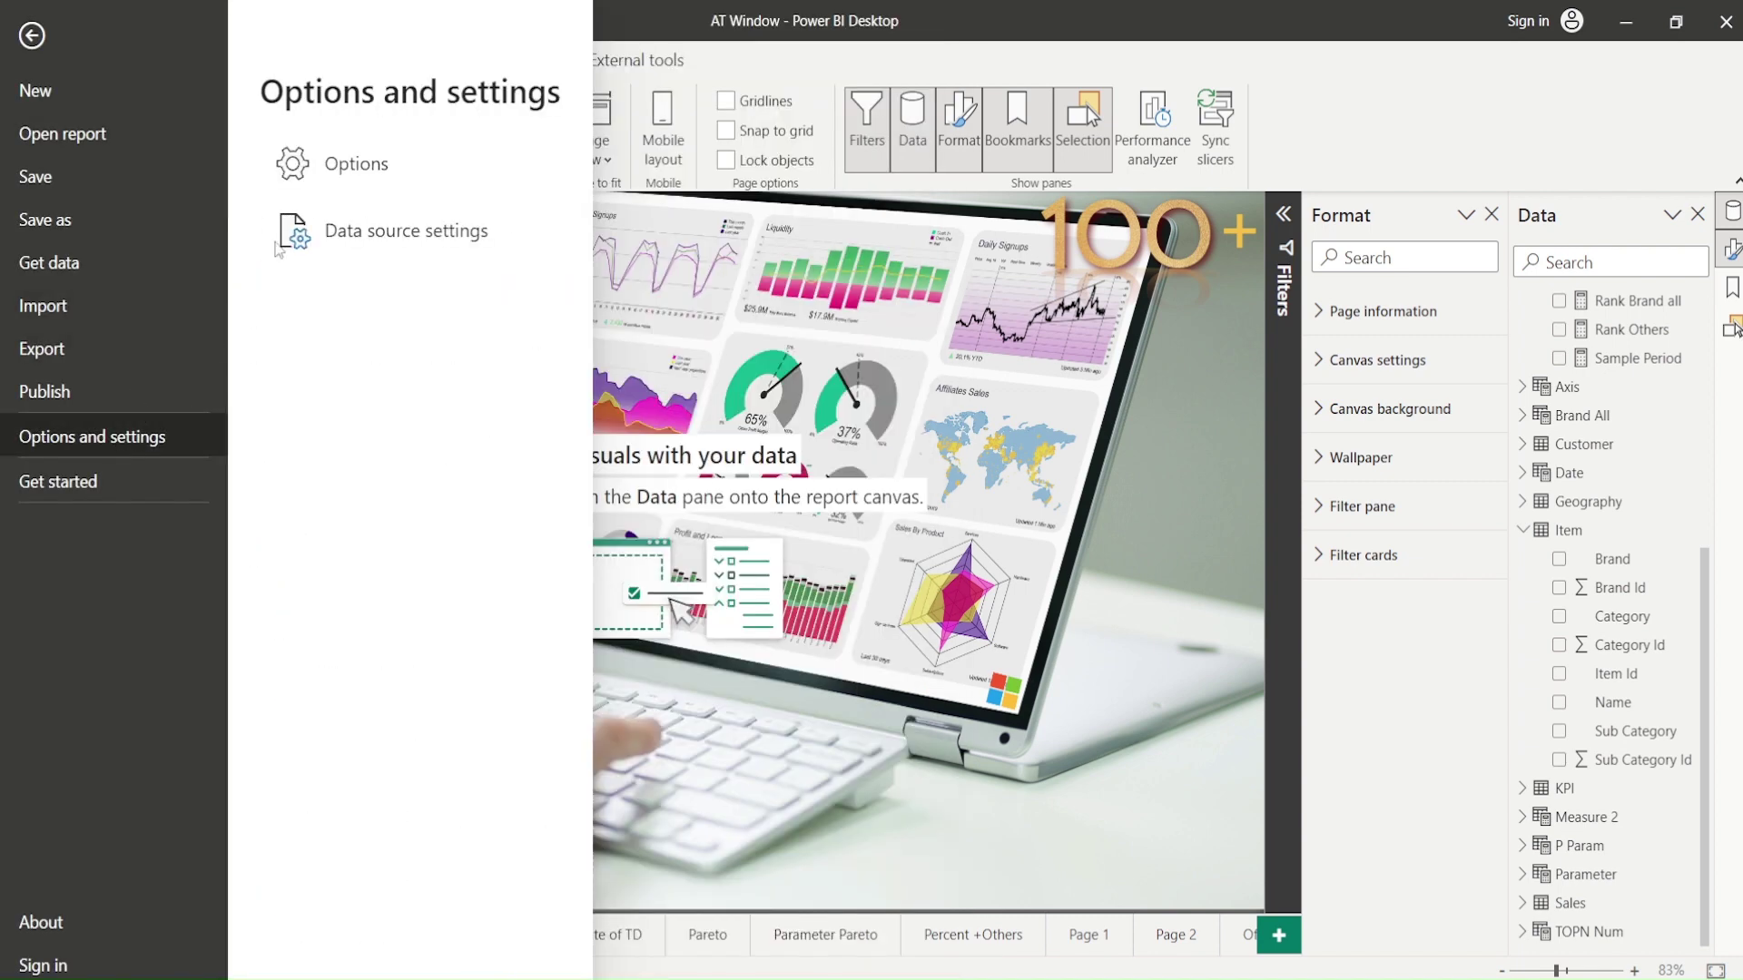
pyautogui.press('Escape')
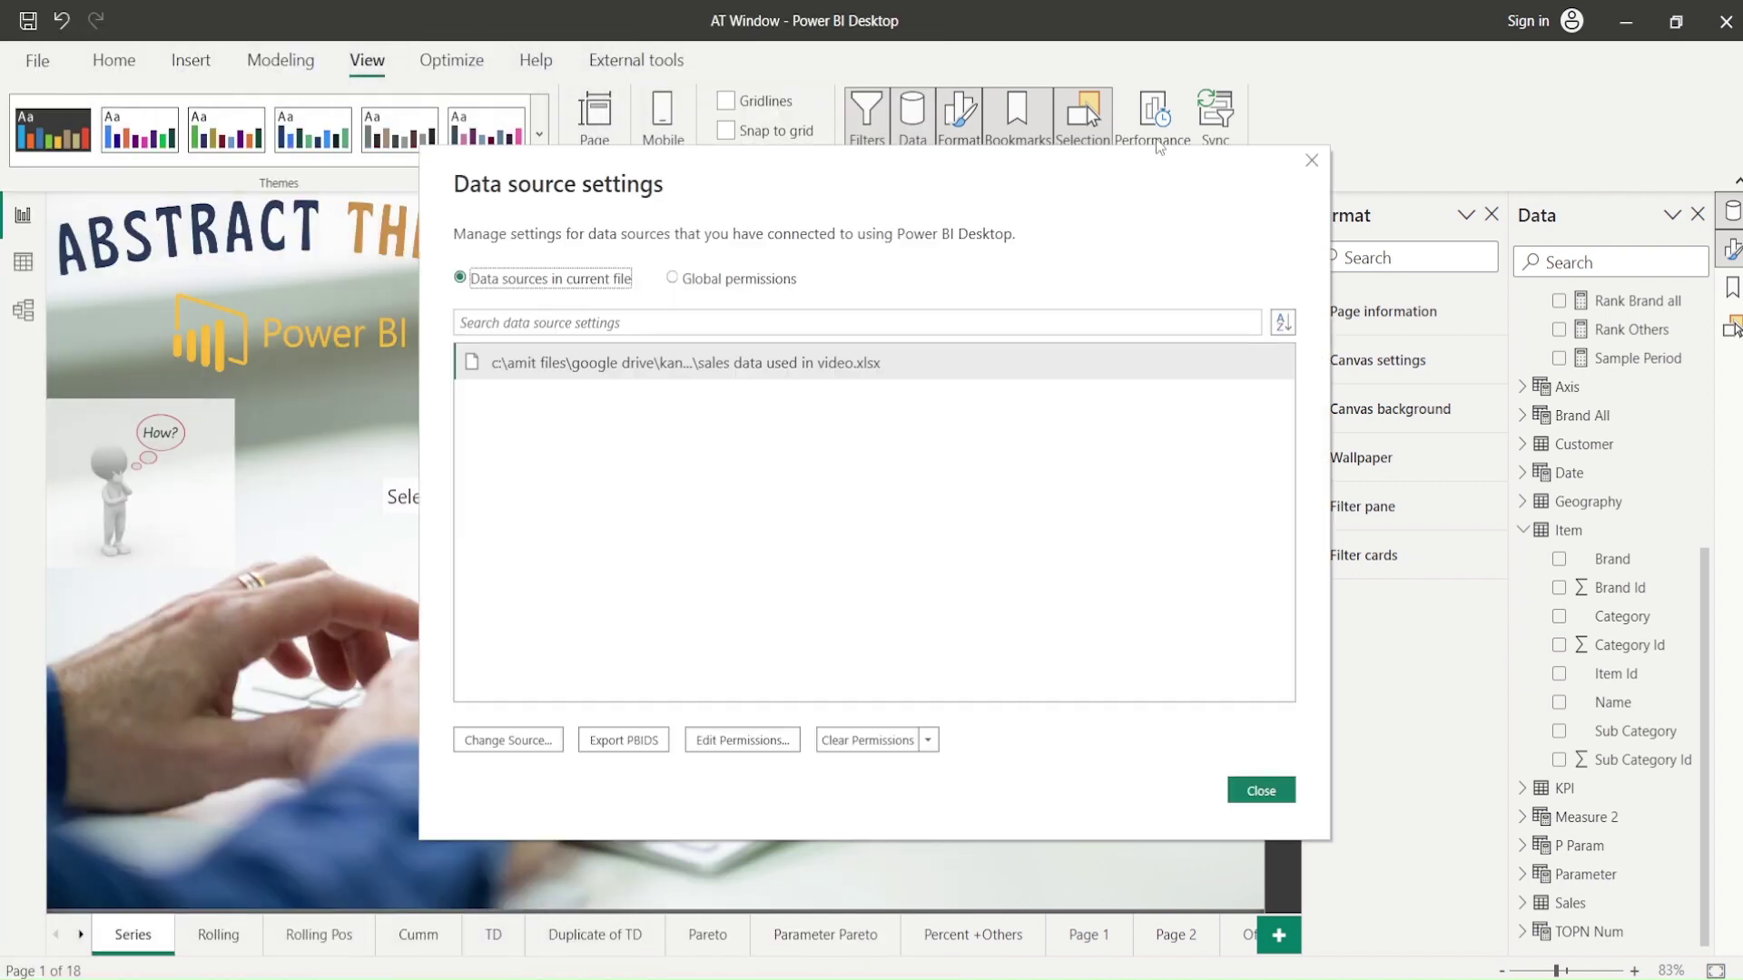
pyautogui.click(1313, 167)
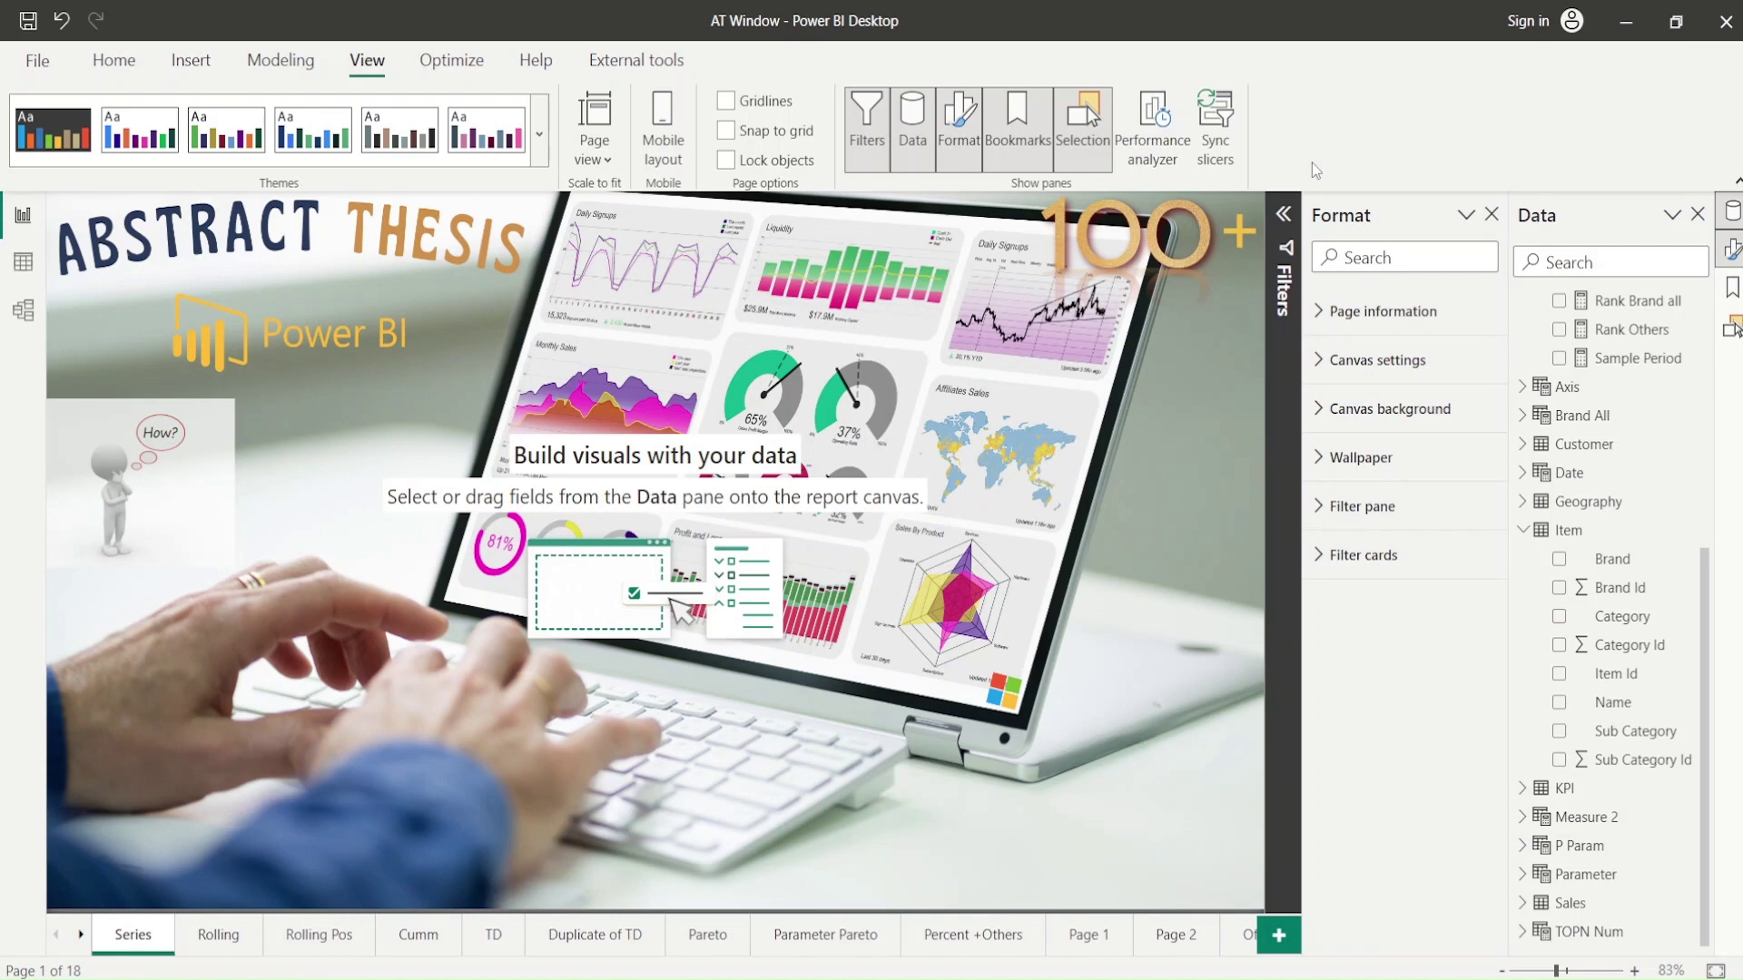
# - Open the report's options and show the Query reduction settings for the current file
pyautogui.click(37, 59)
pyautogui.click(81, 448)
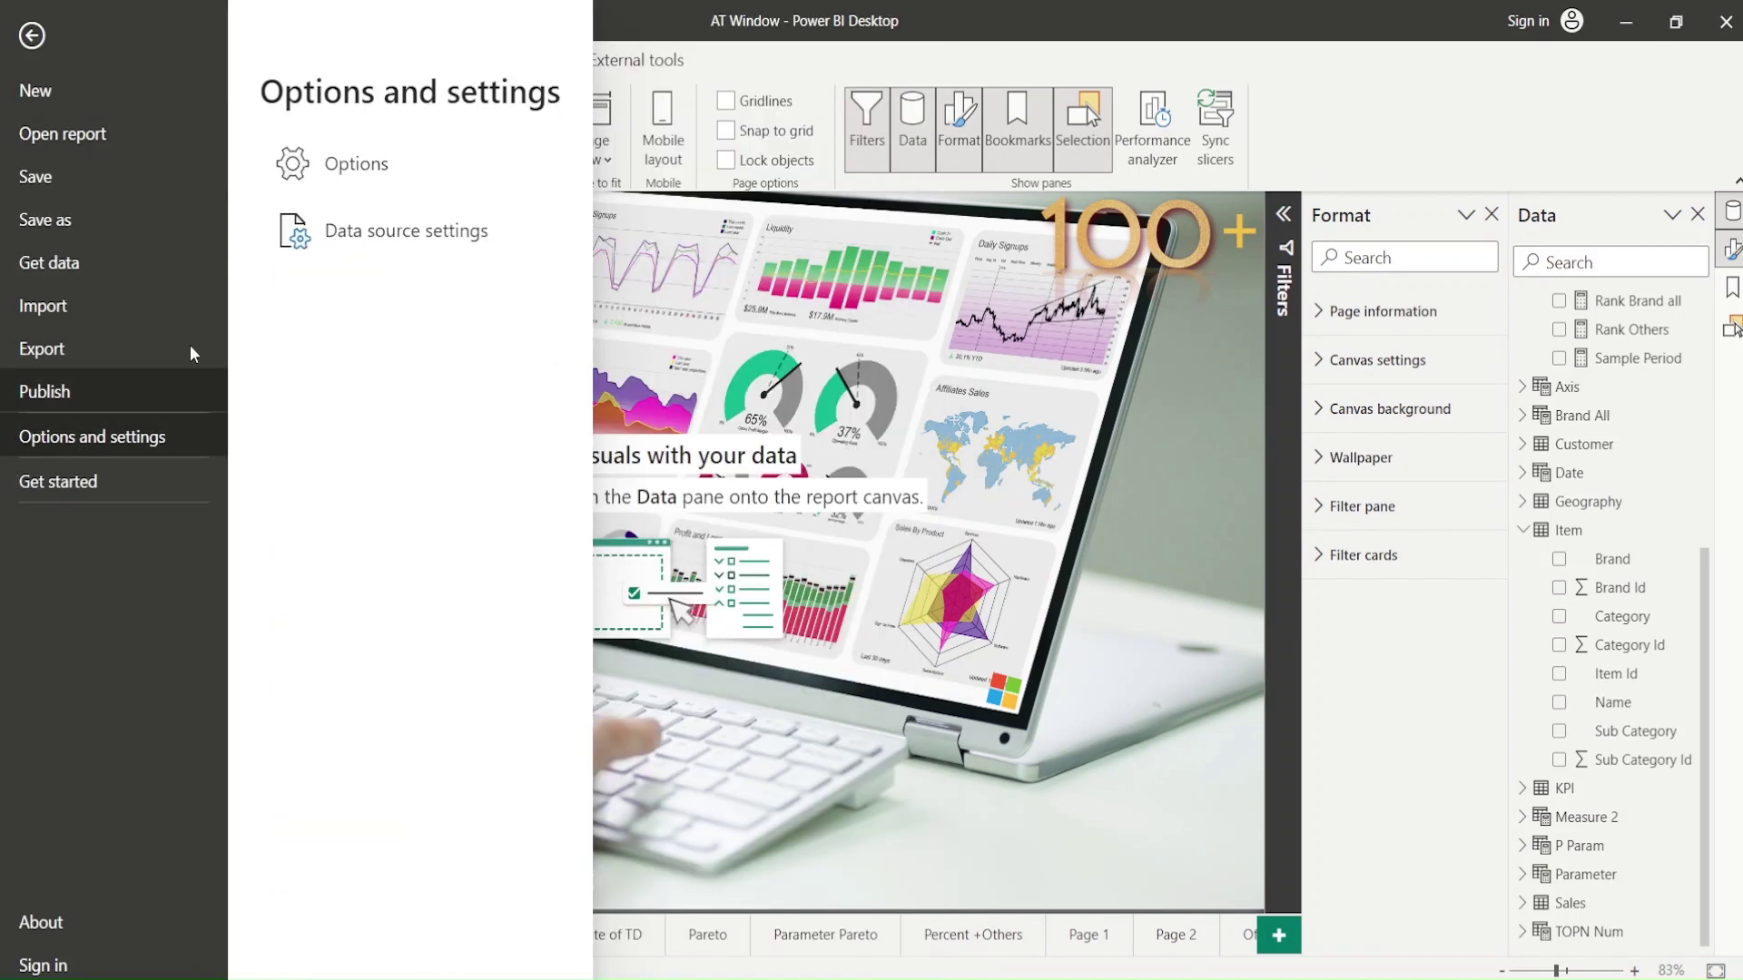
pyautogui.click(338, 168)
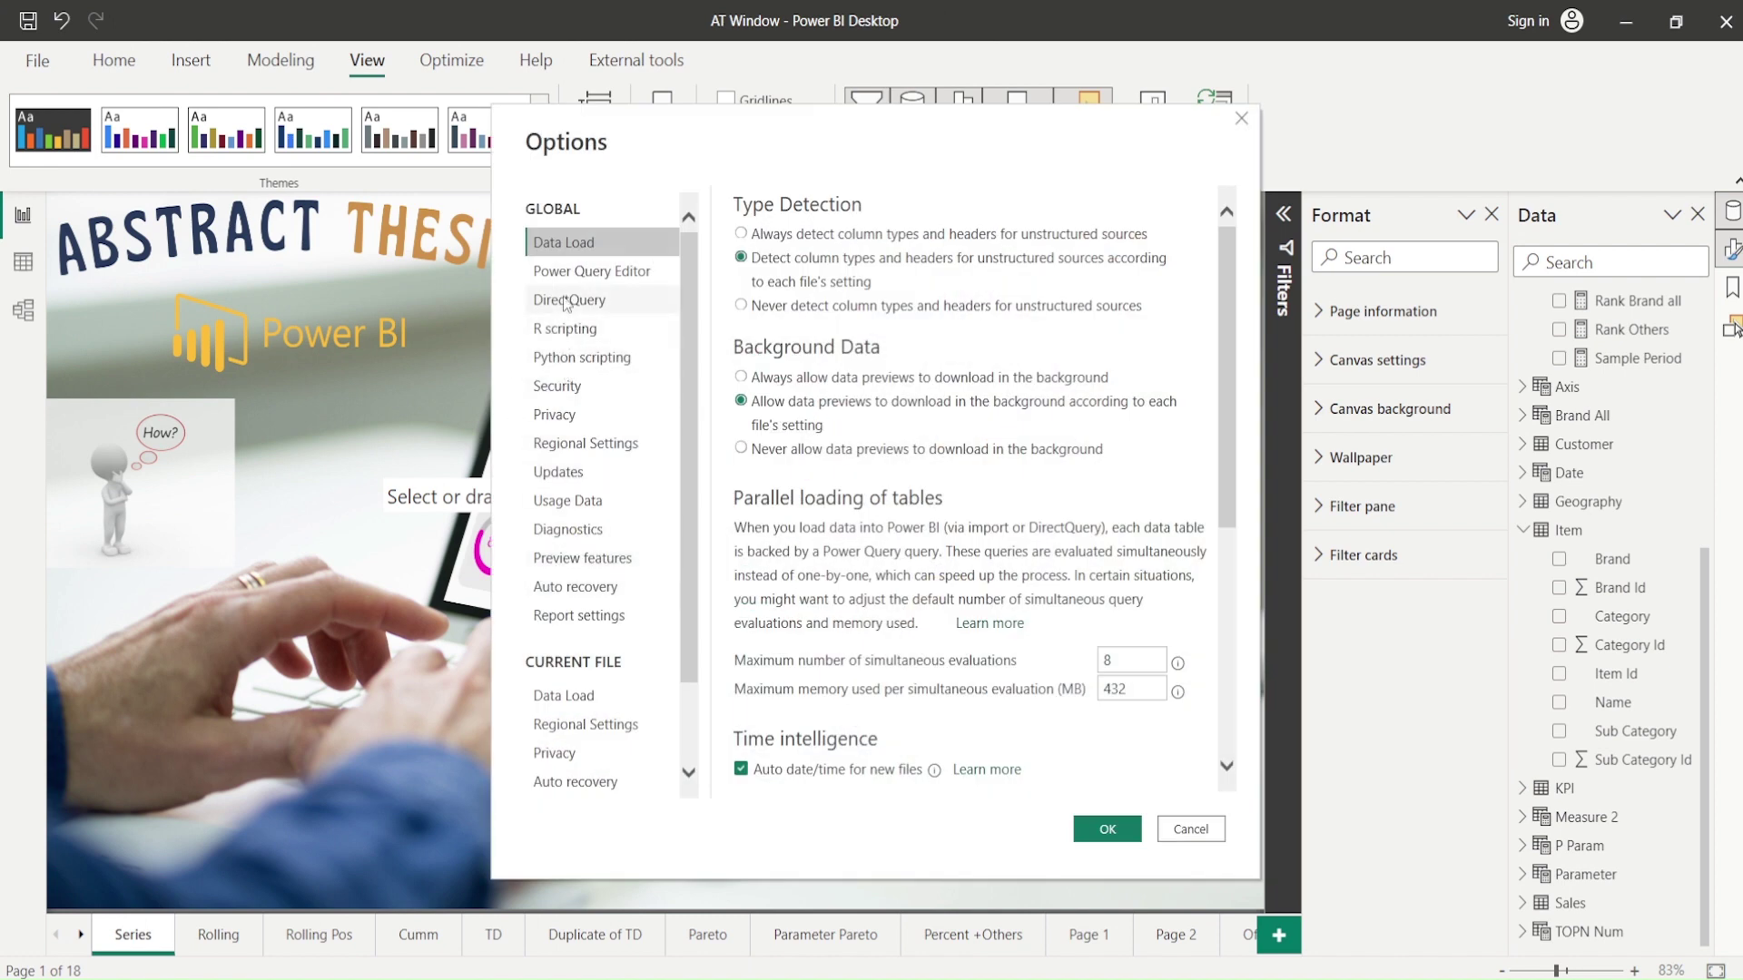
pyautogui.scroll(-2, 561, 670)
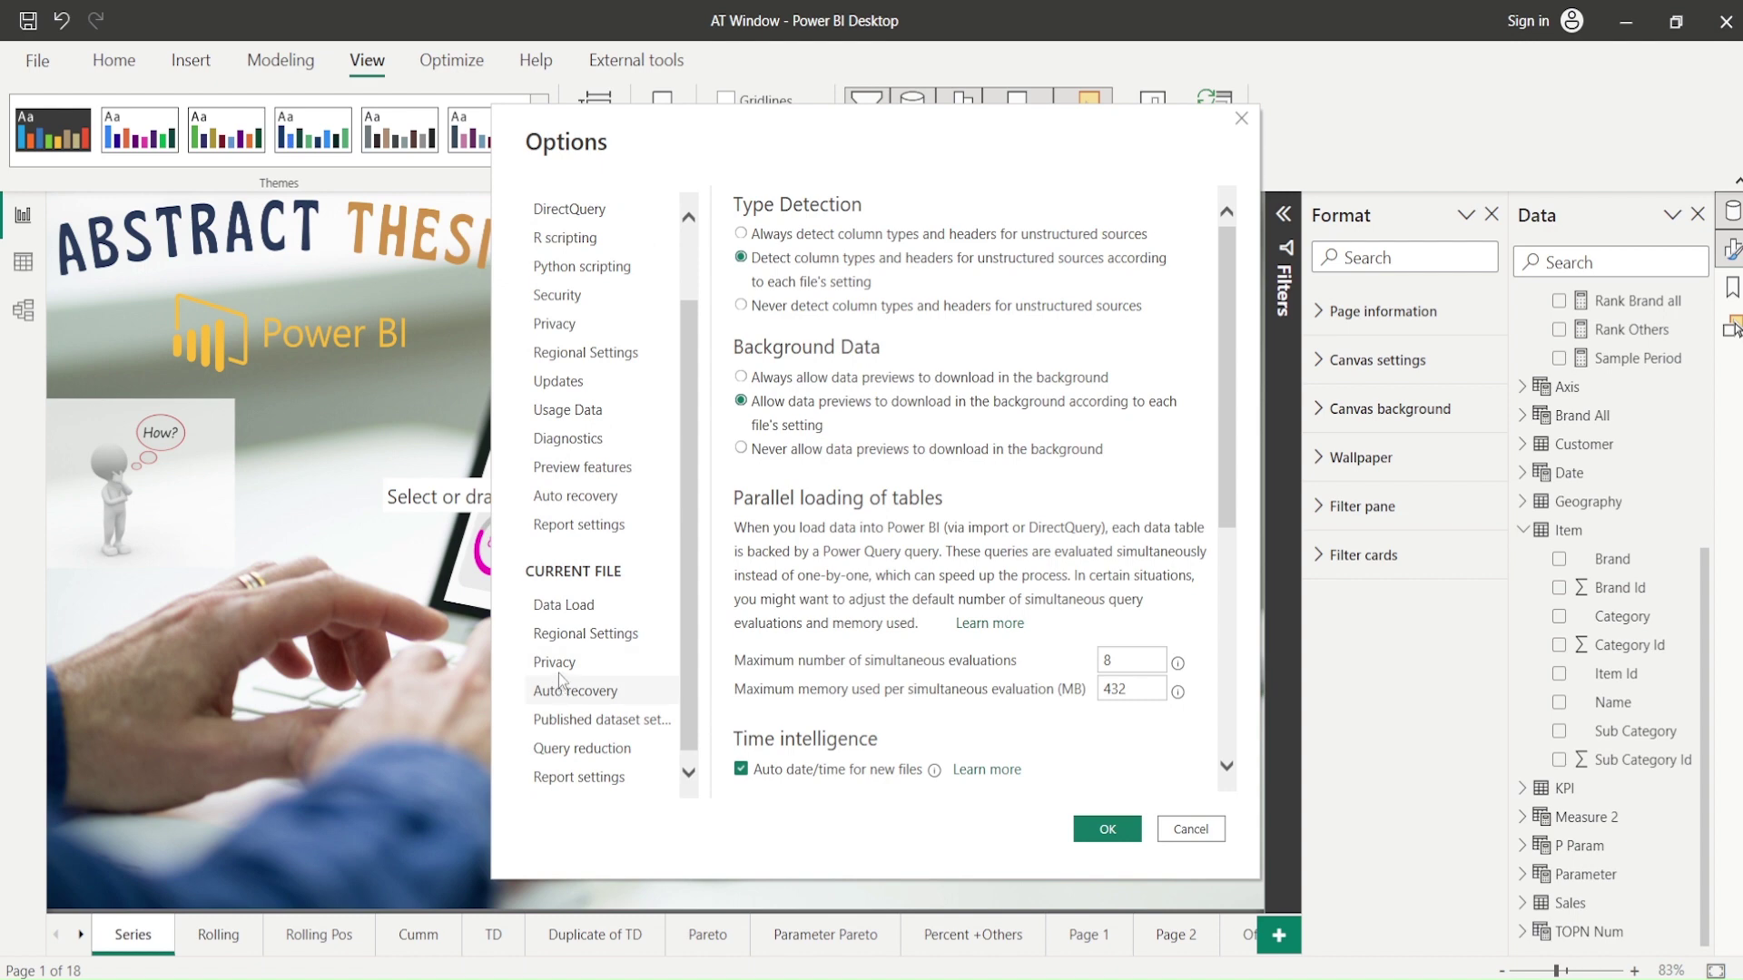
pyautogui.click(558, 738)
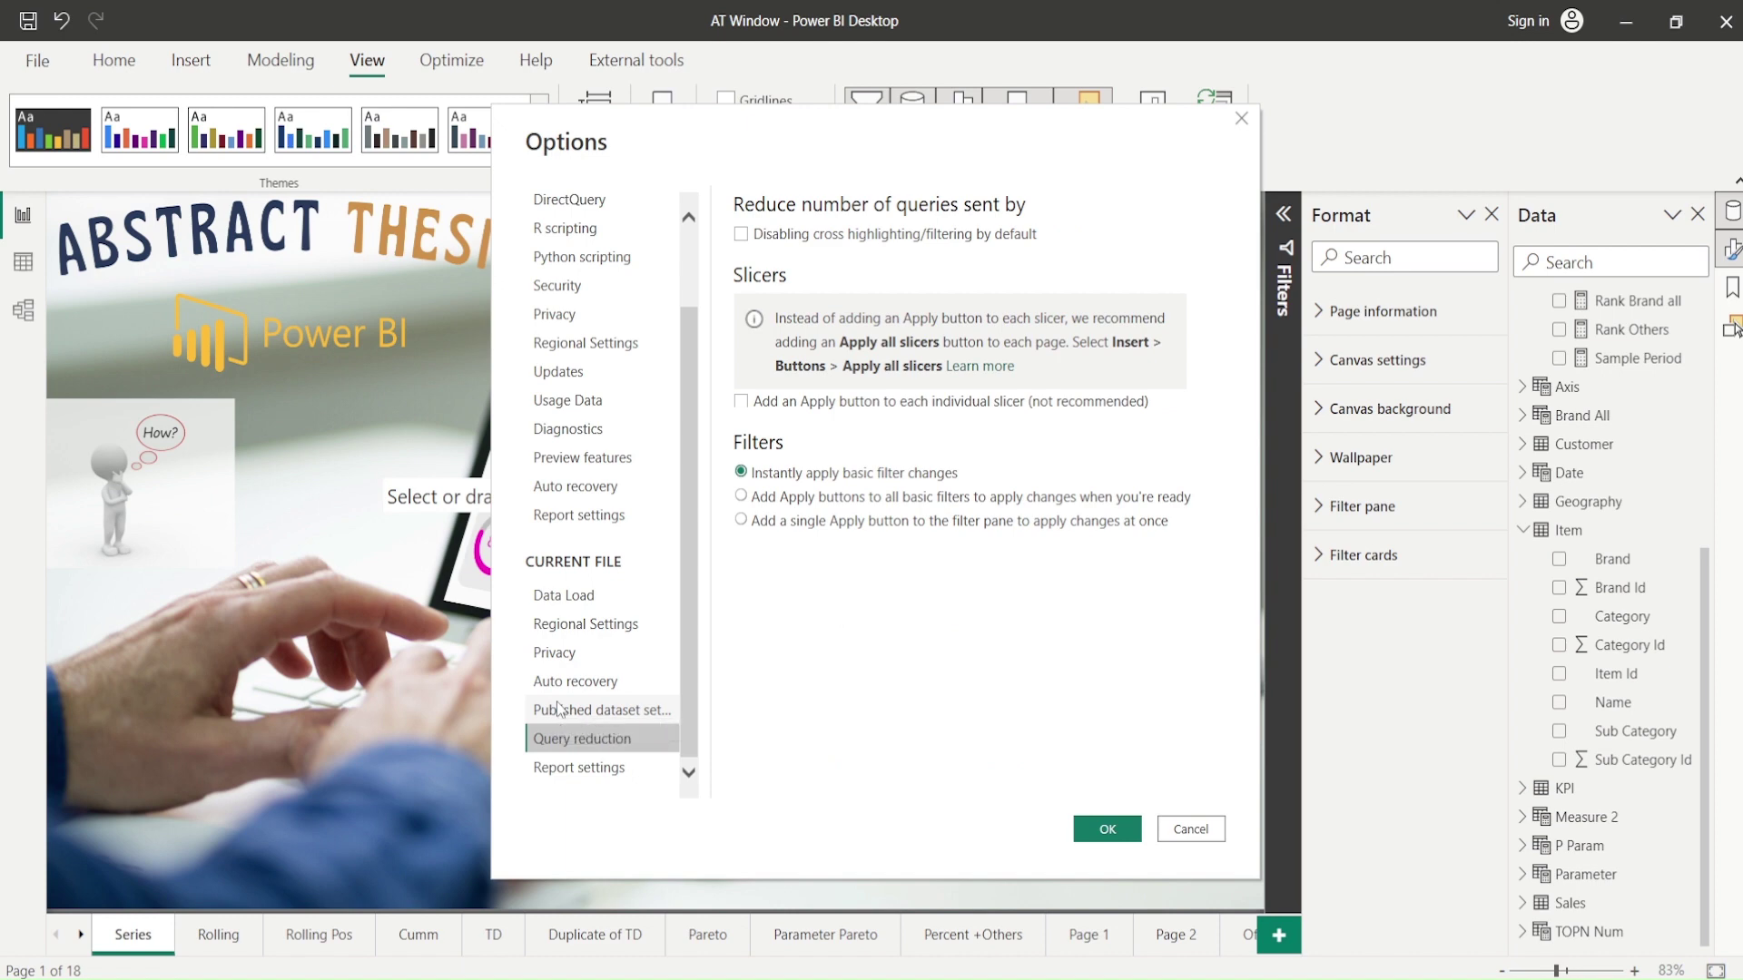
pyautogui.moveTo(515, 542)
pyautogui.mouseDown()
pyautogui.moveTo(564, 577)
pyautogui.moveTo(642, 589)
pyautogui.mouseUp()
pyautogui.moveTo(521, 723); pyautogui.dragTo(662, 755)
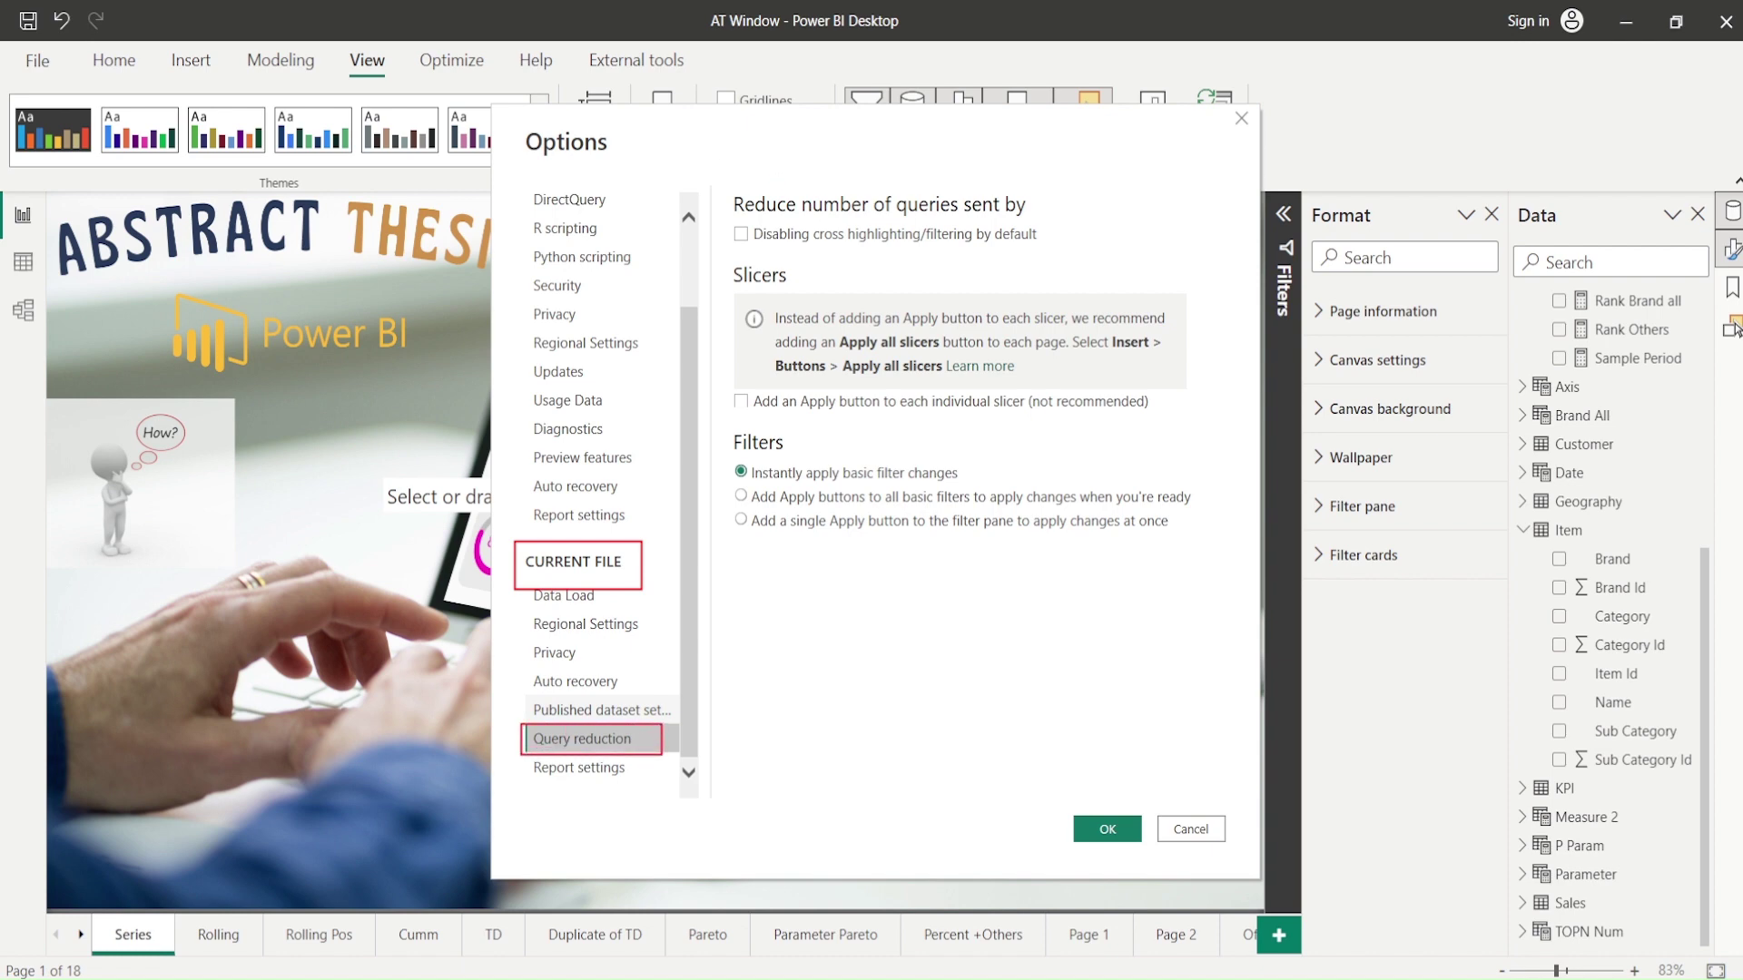
# - Review the query reduction options for cross highlighting and filter Apply buttons, and dismiss the options without saving changes
pyautogui.moveTo(727, 203)
pyautogui.mouseDown()
pyautogui.moveTo(958, 263)
pyautogui.moveTo(1074, 256)
pyautogui.mouseUp()
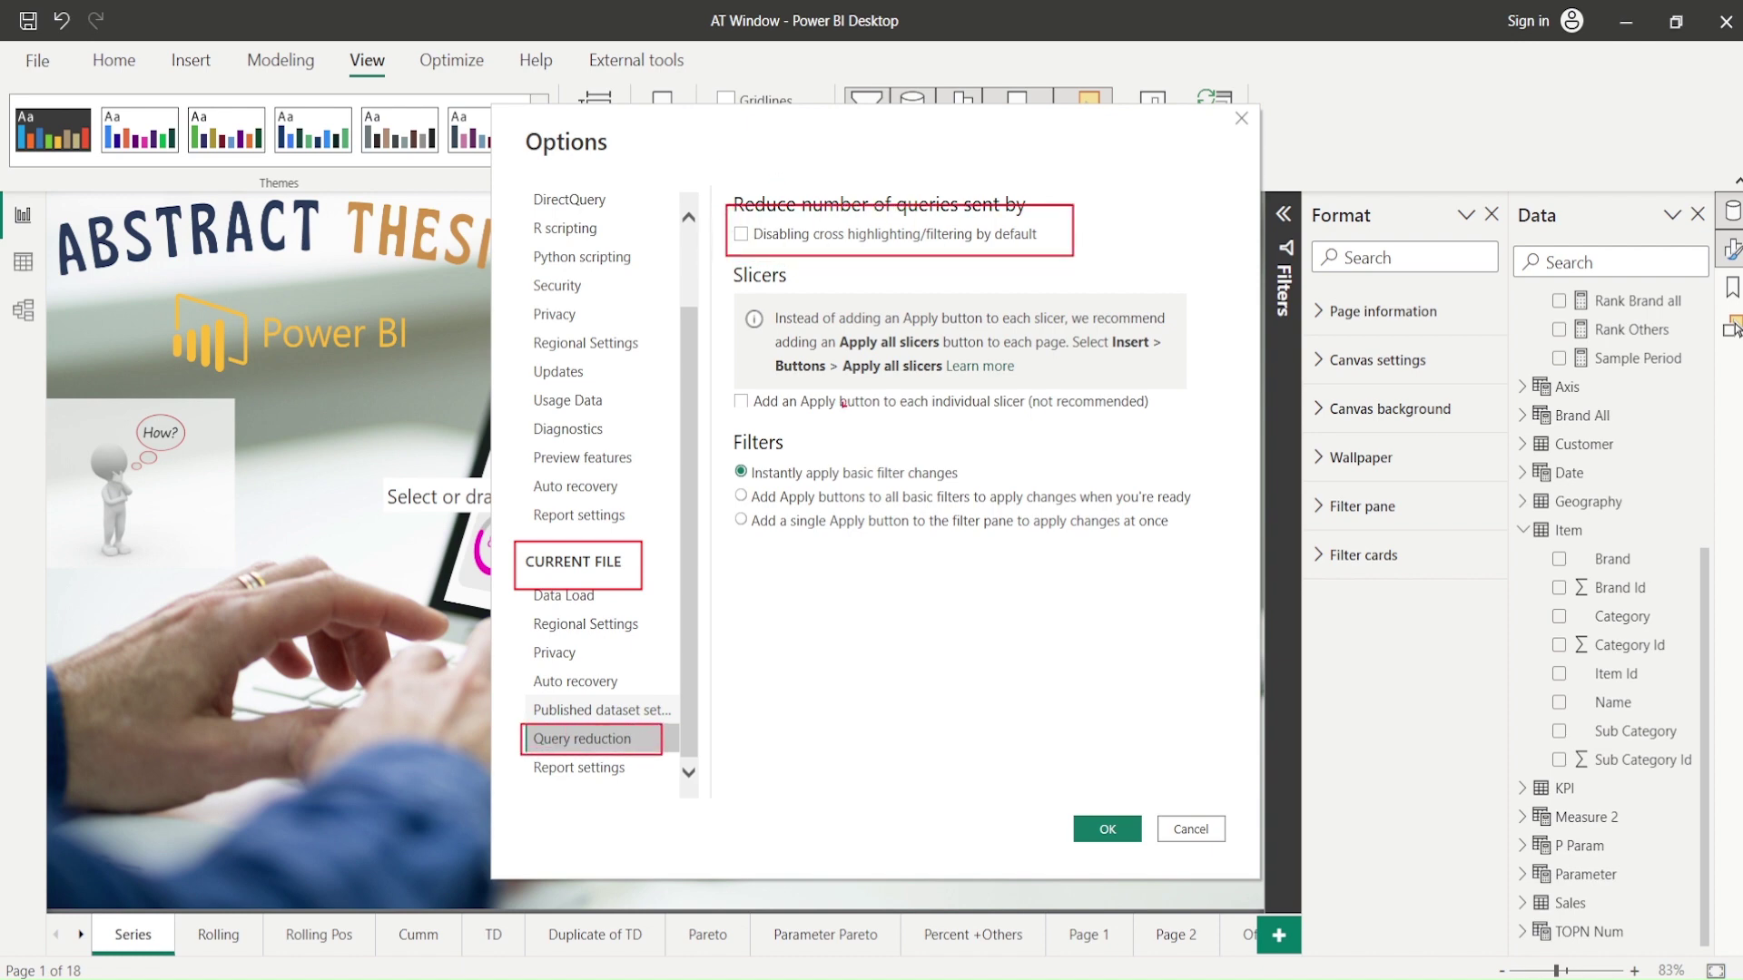
pyautogui.moveTo(721, 428)
pyautogui.mouseDown()
pyautogui.moveTo(801, 528)
pyautogui.moveTo(1219, 569)
pyautogui.mouseUp()
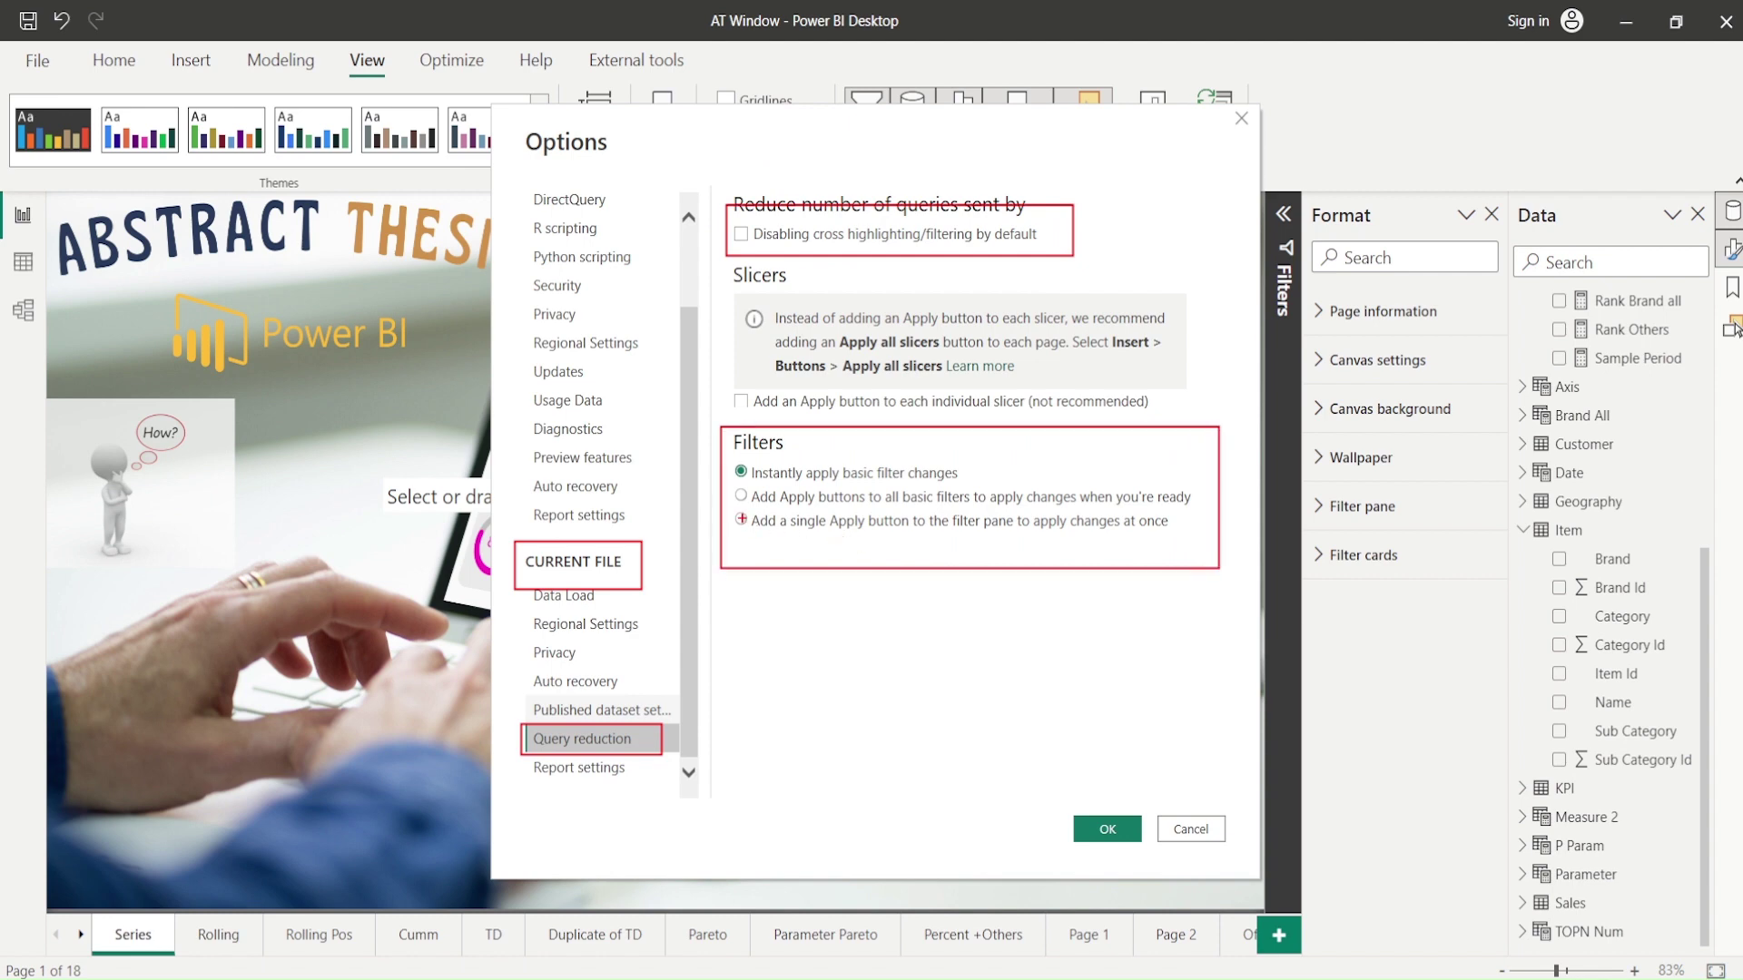
pyautogui.moveTo(735, 509); pyautogui.dragTo(749, 533)
pyautogui.moveTo(730, 231); pyautogui.dragTo(743, 243)
pyautogui.hotkey('ctrl', 'z')
pyautogui.moveTo(729, 234); pyautogui.dragTo(756, 226)
pyautogui.moveTo(1035, 799); pyautogui.dragTo(1151, 853)
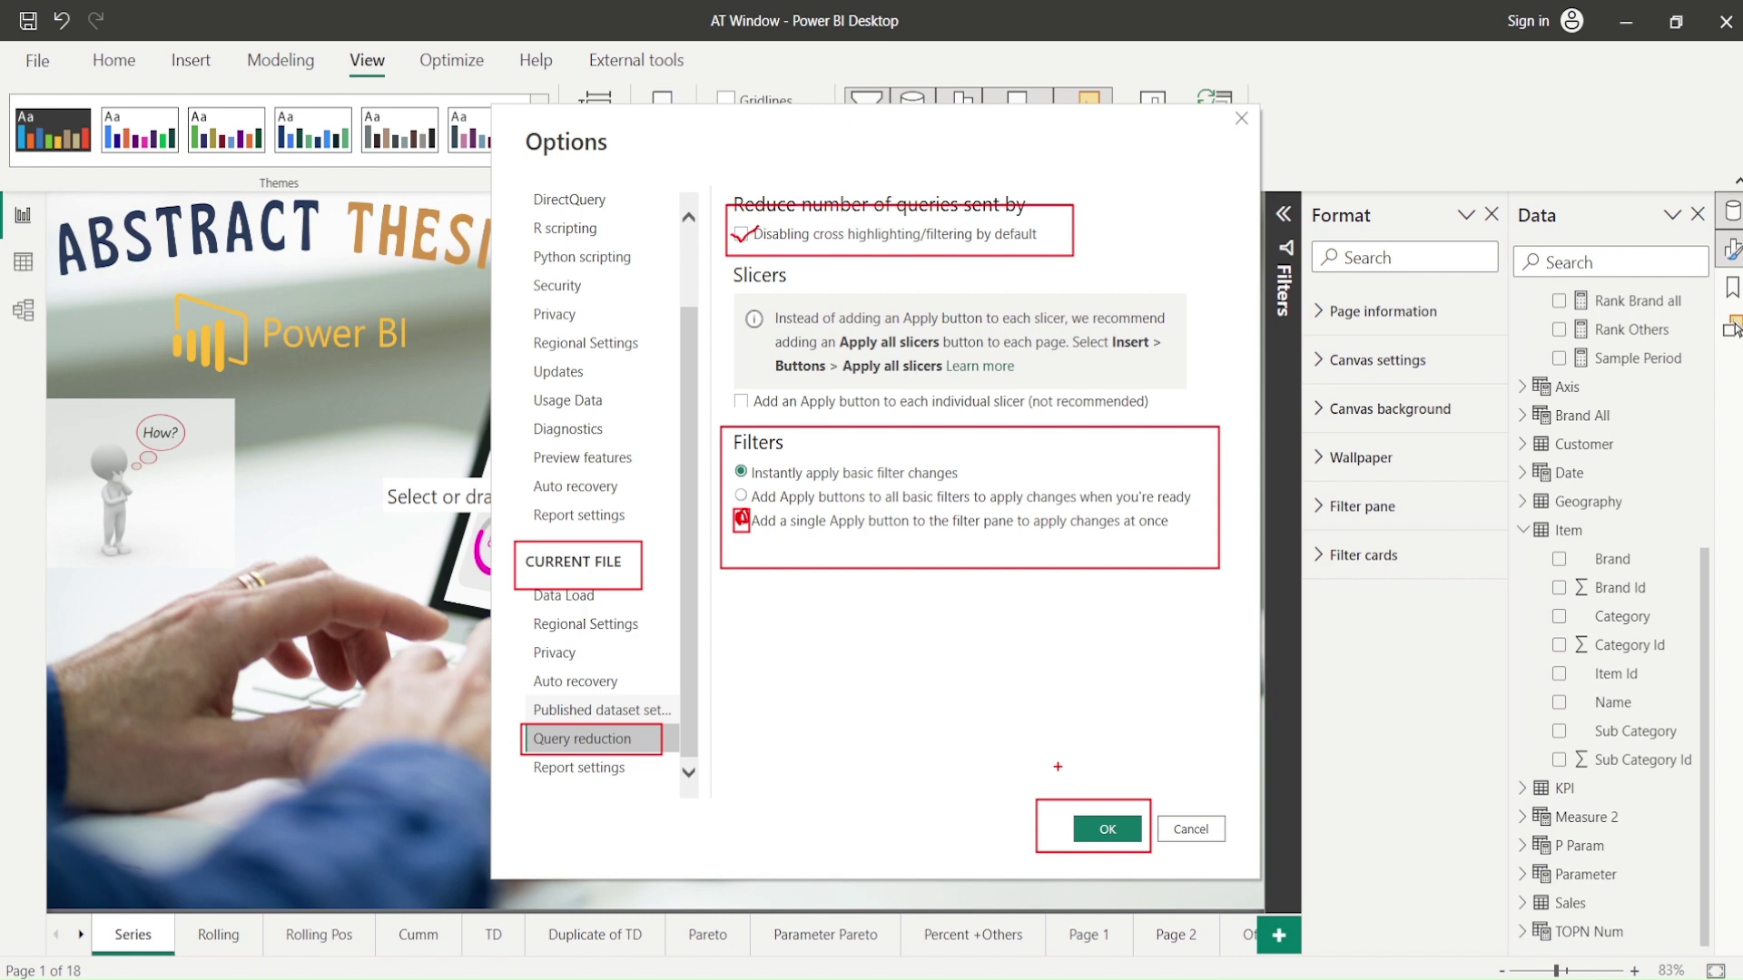
pyautogui.click(1169, 835)
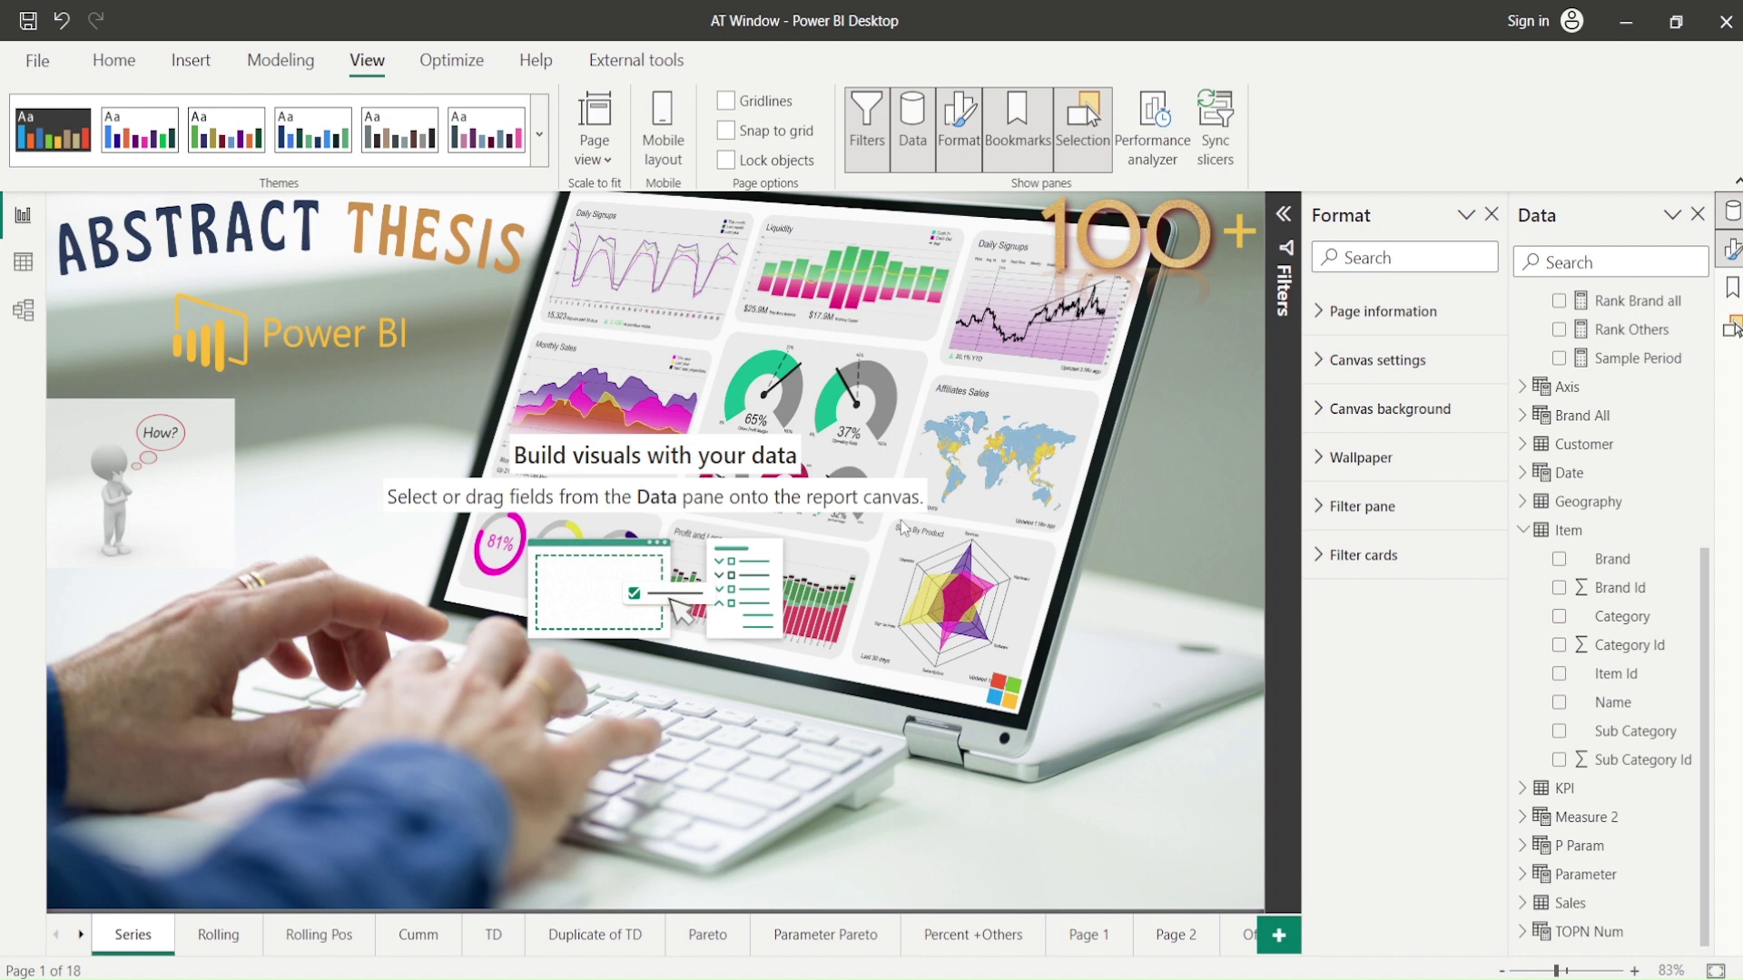
# - Add a new report page and insert a blank visual near the top of its canvas
pyautogui.click(1279, 936)
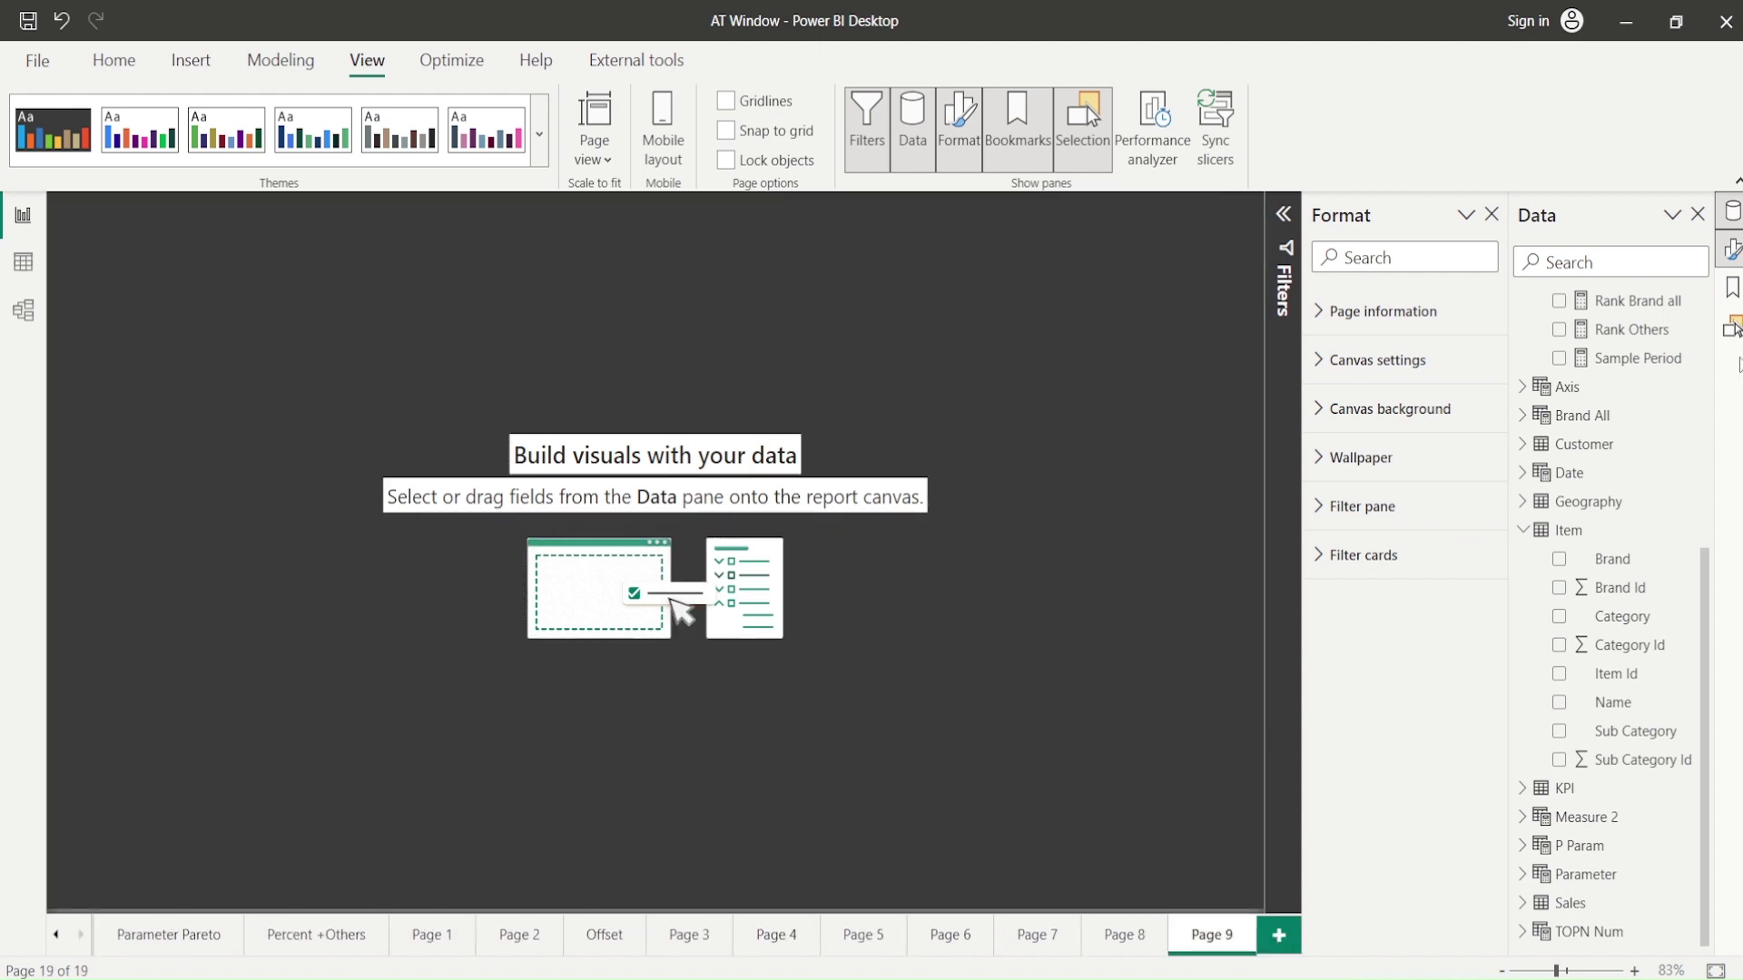
pyautogui.scroll(5, 1619, 437)
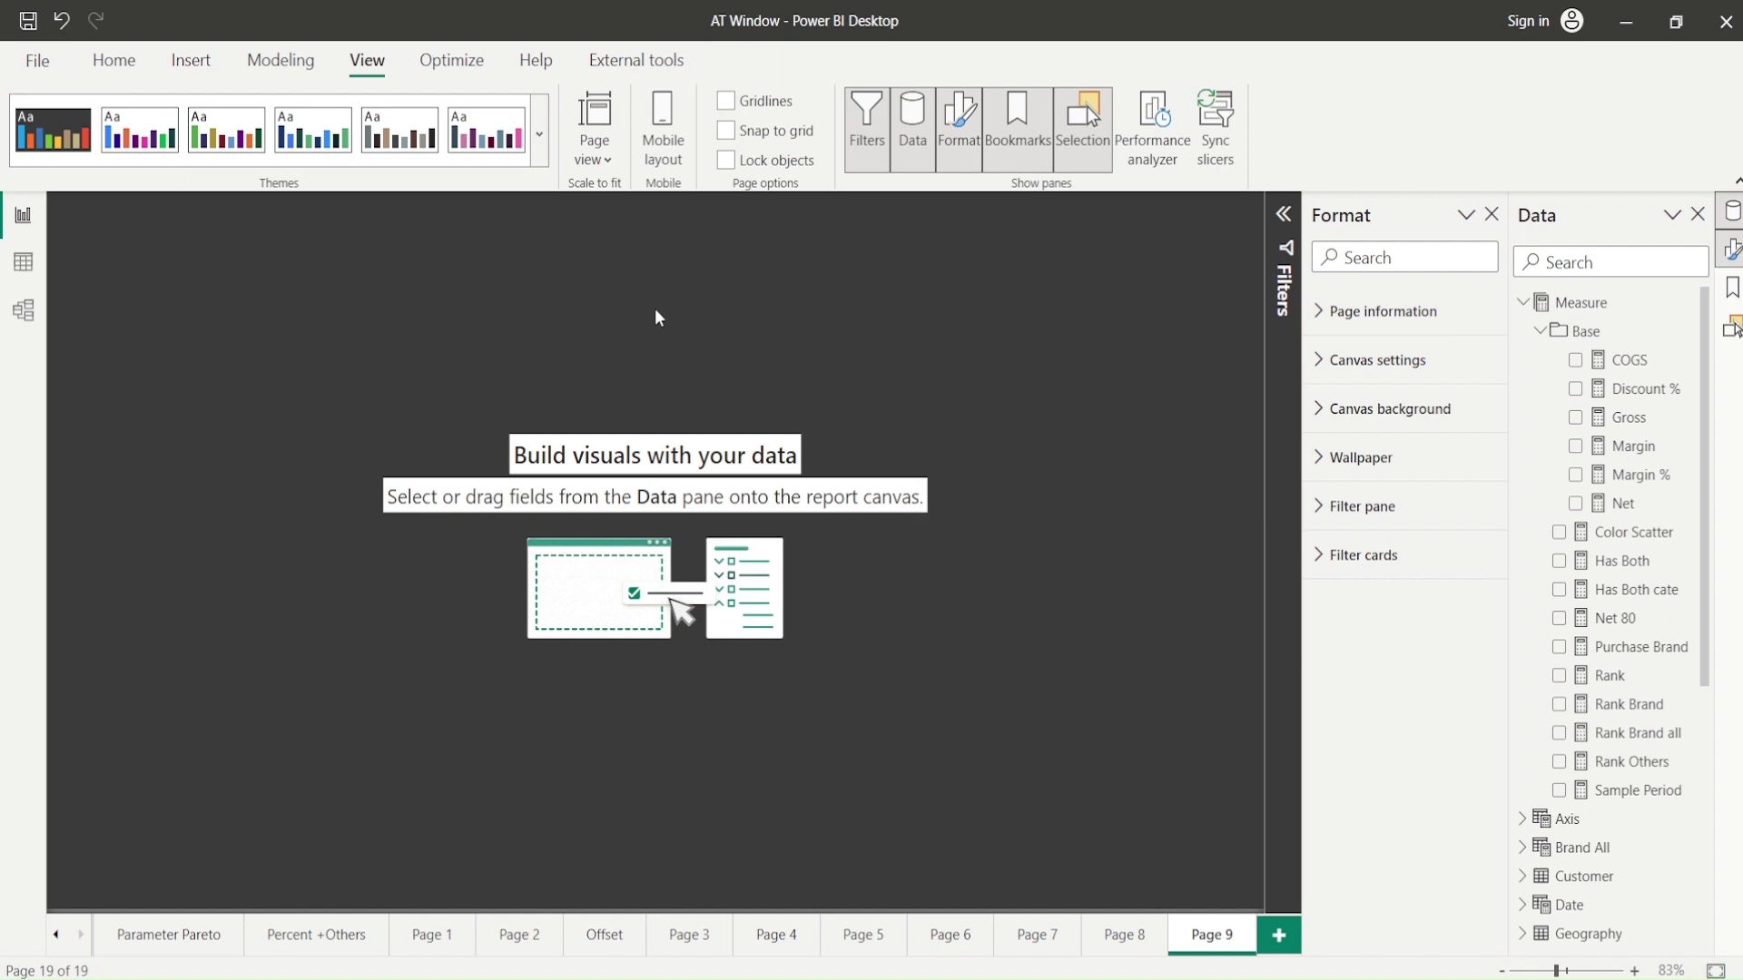
pyautogui.rightClick(604, 282)
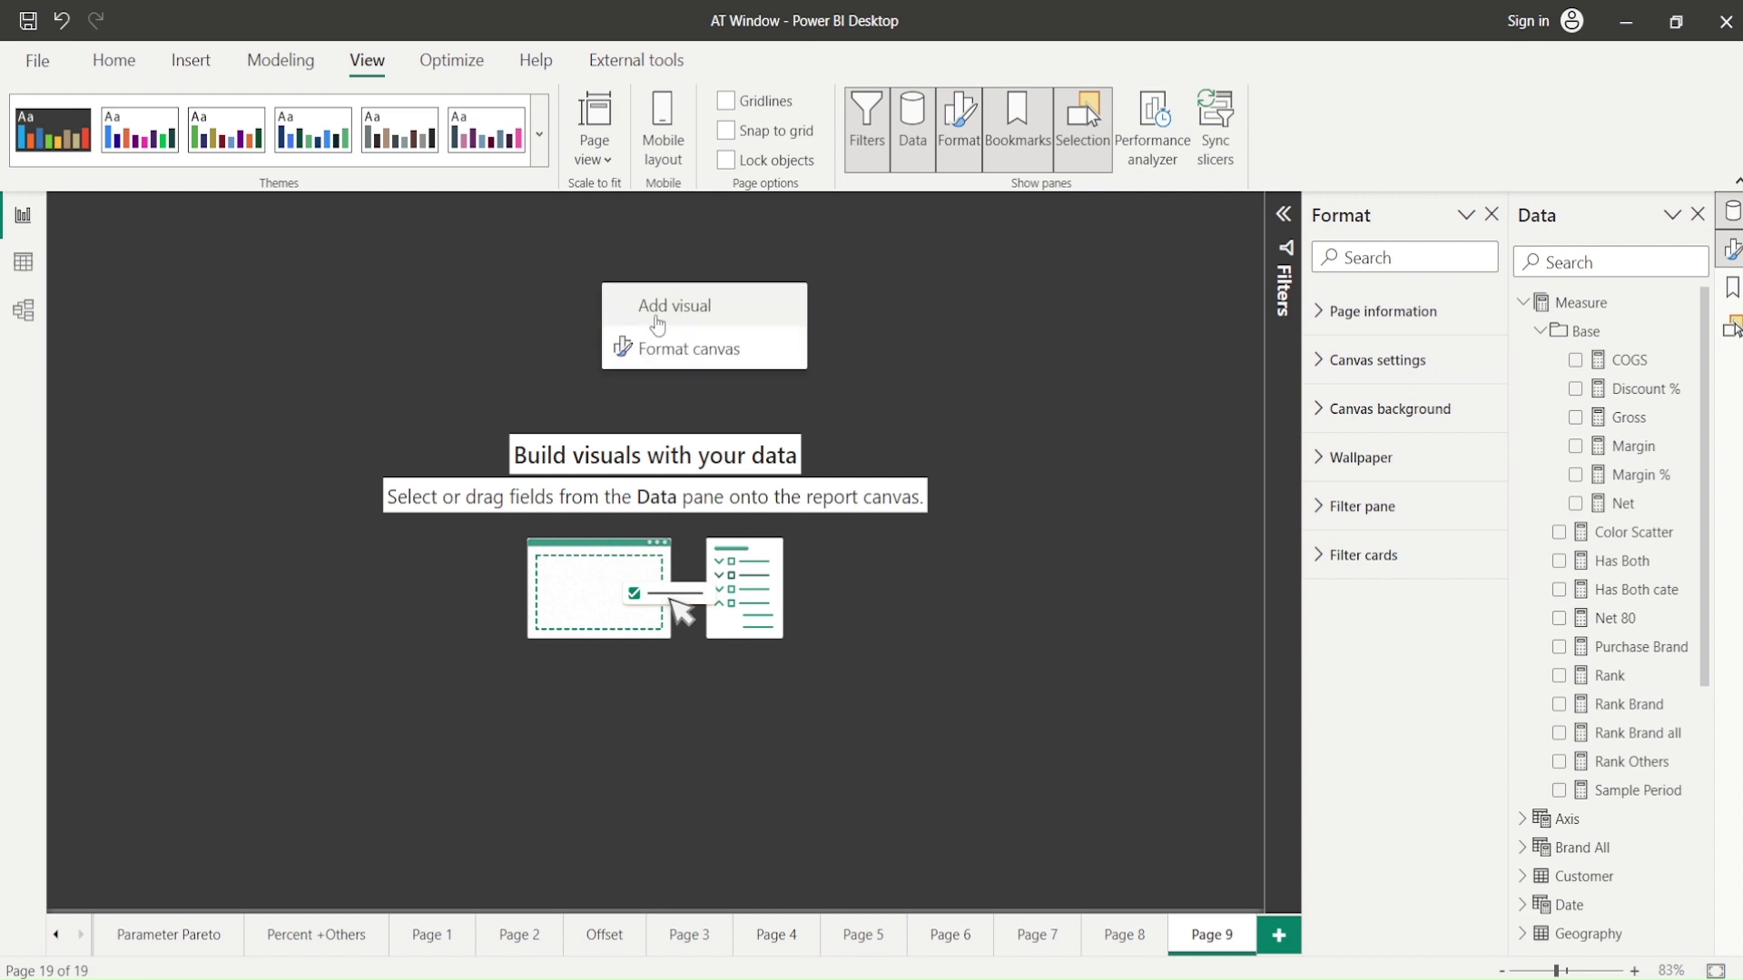
pyautogui.click(658, 324)
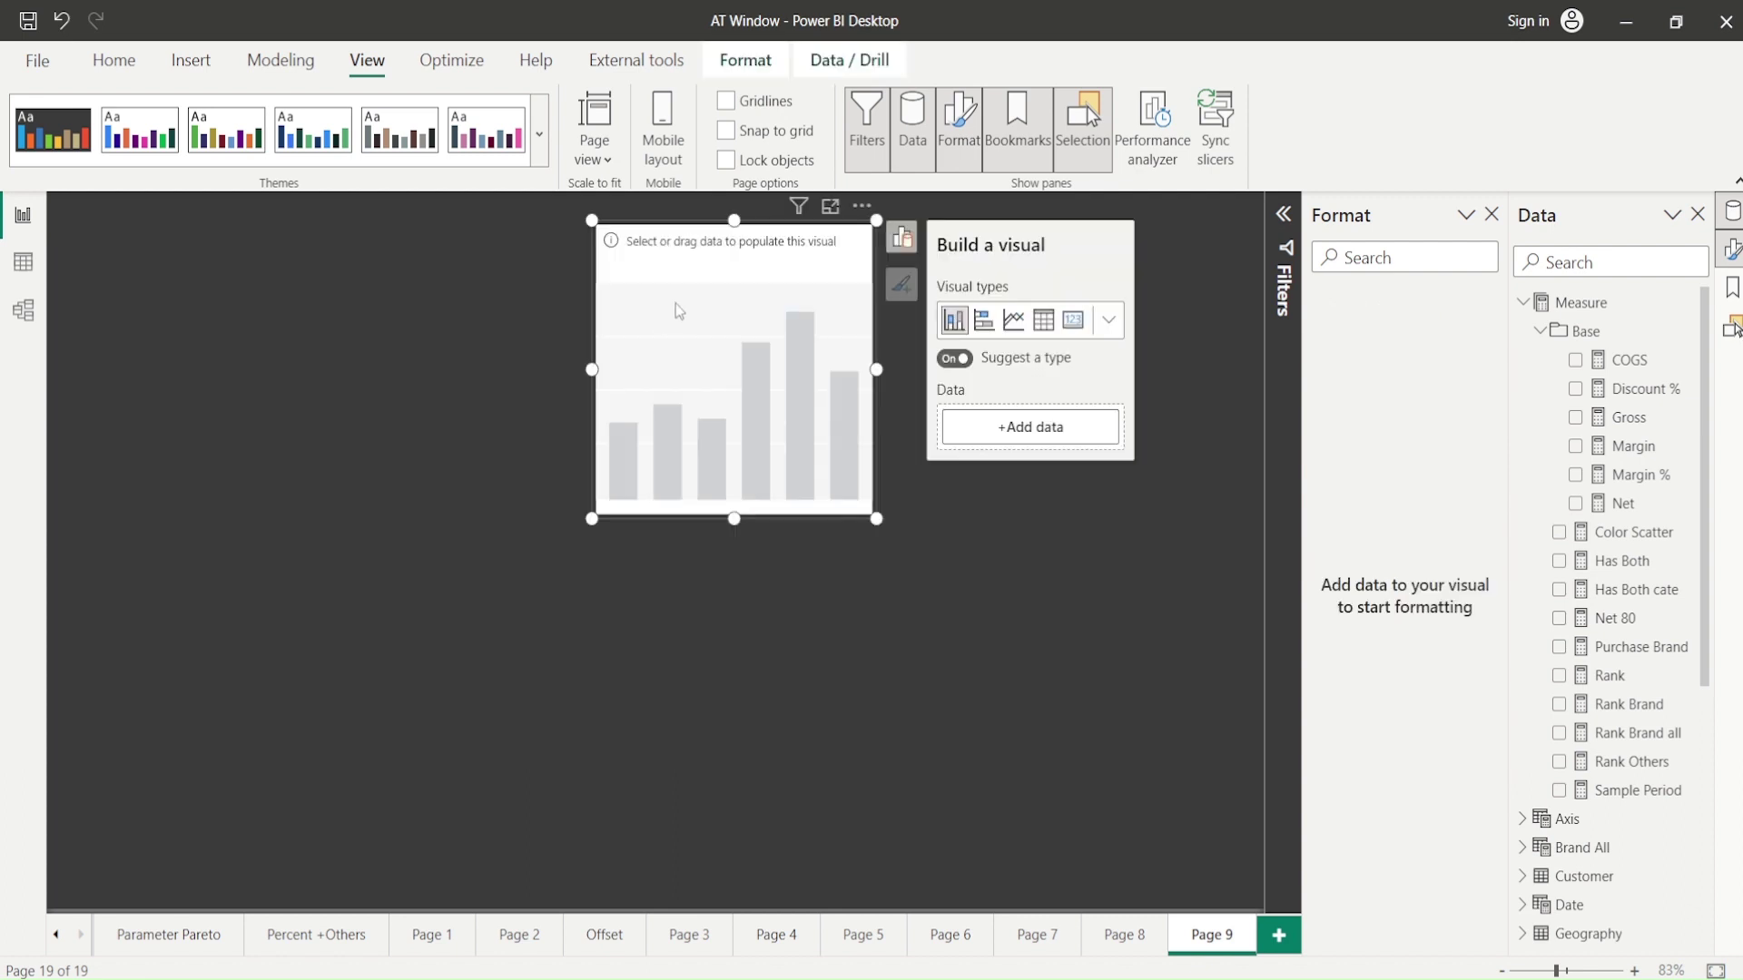
# - Turn the blank visual into a slicer on the Category field of the Item table
pyautogui.click(1109, 320)
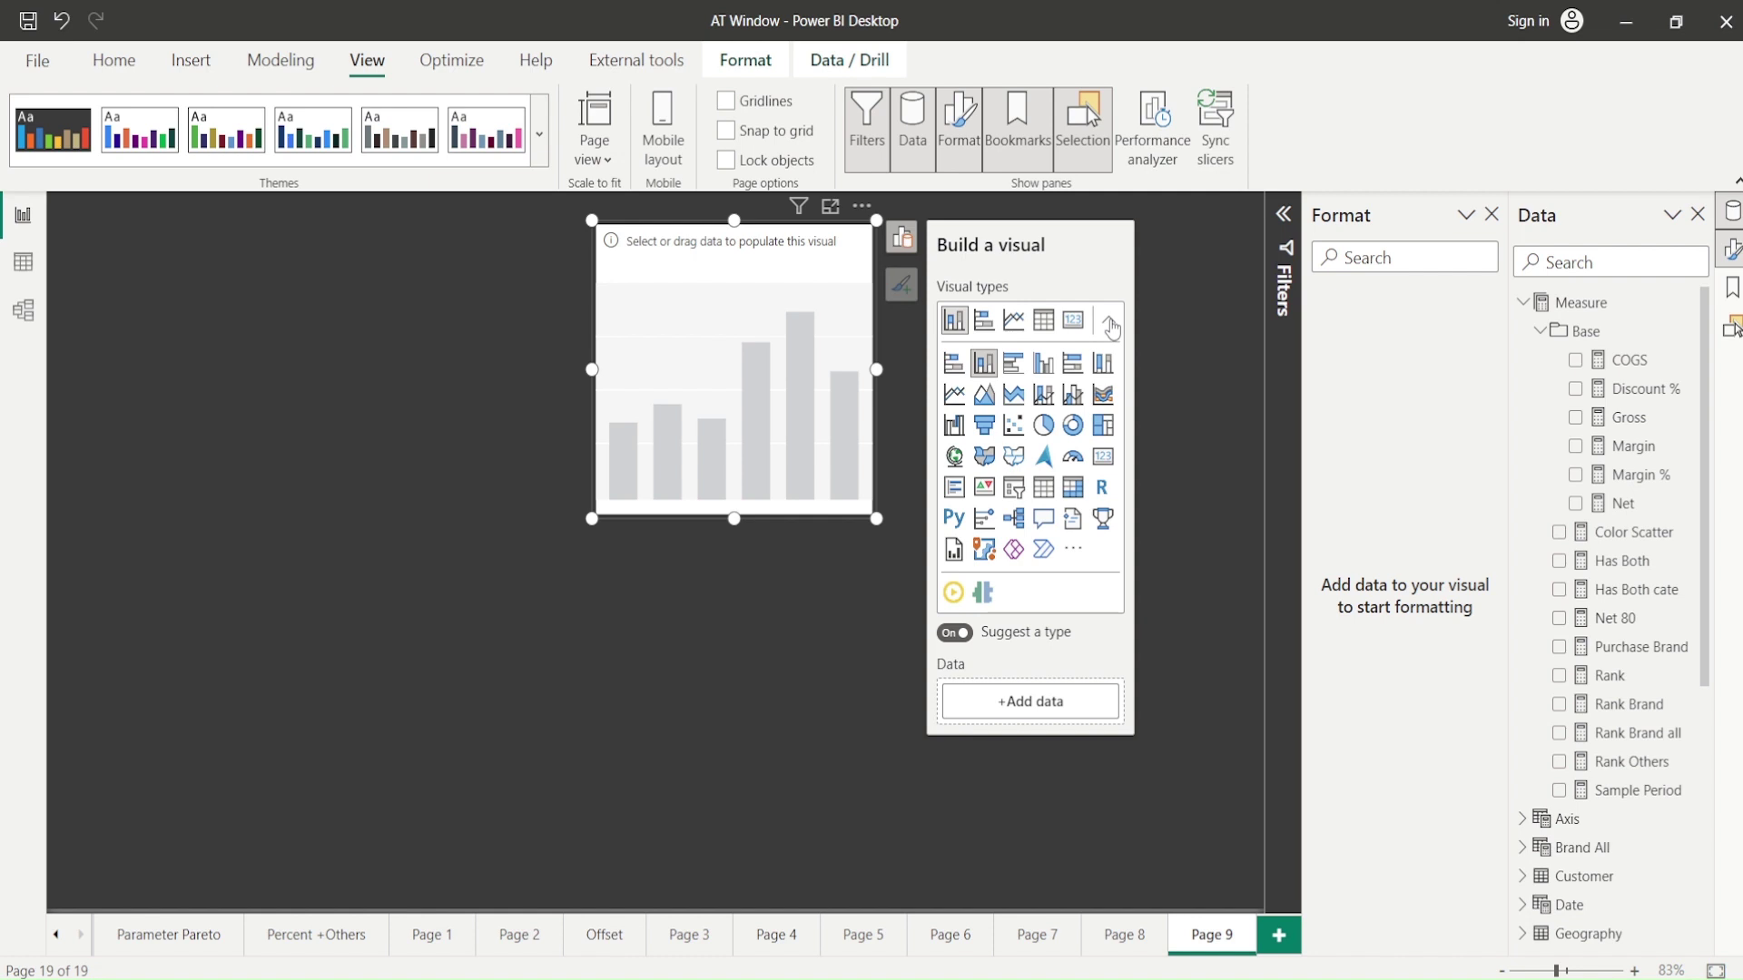
pyautogui.click(1015, 489)
pyautogui.click(1032, 710)
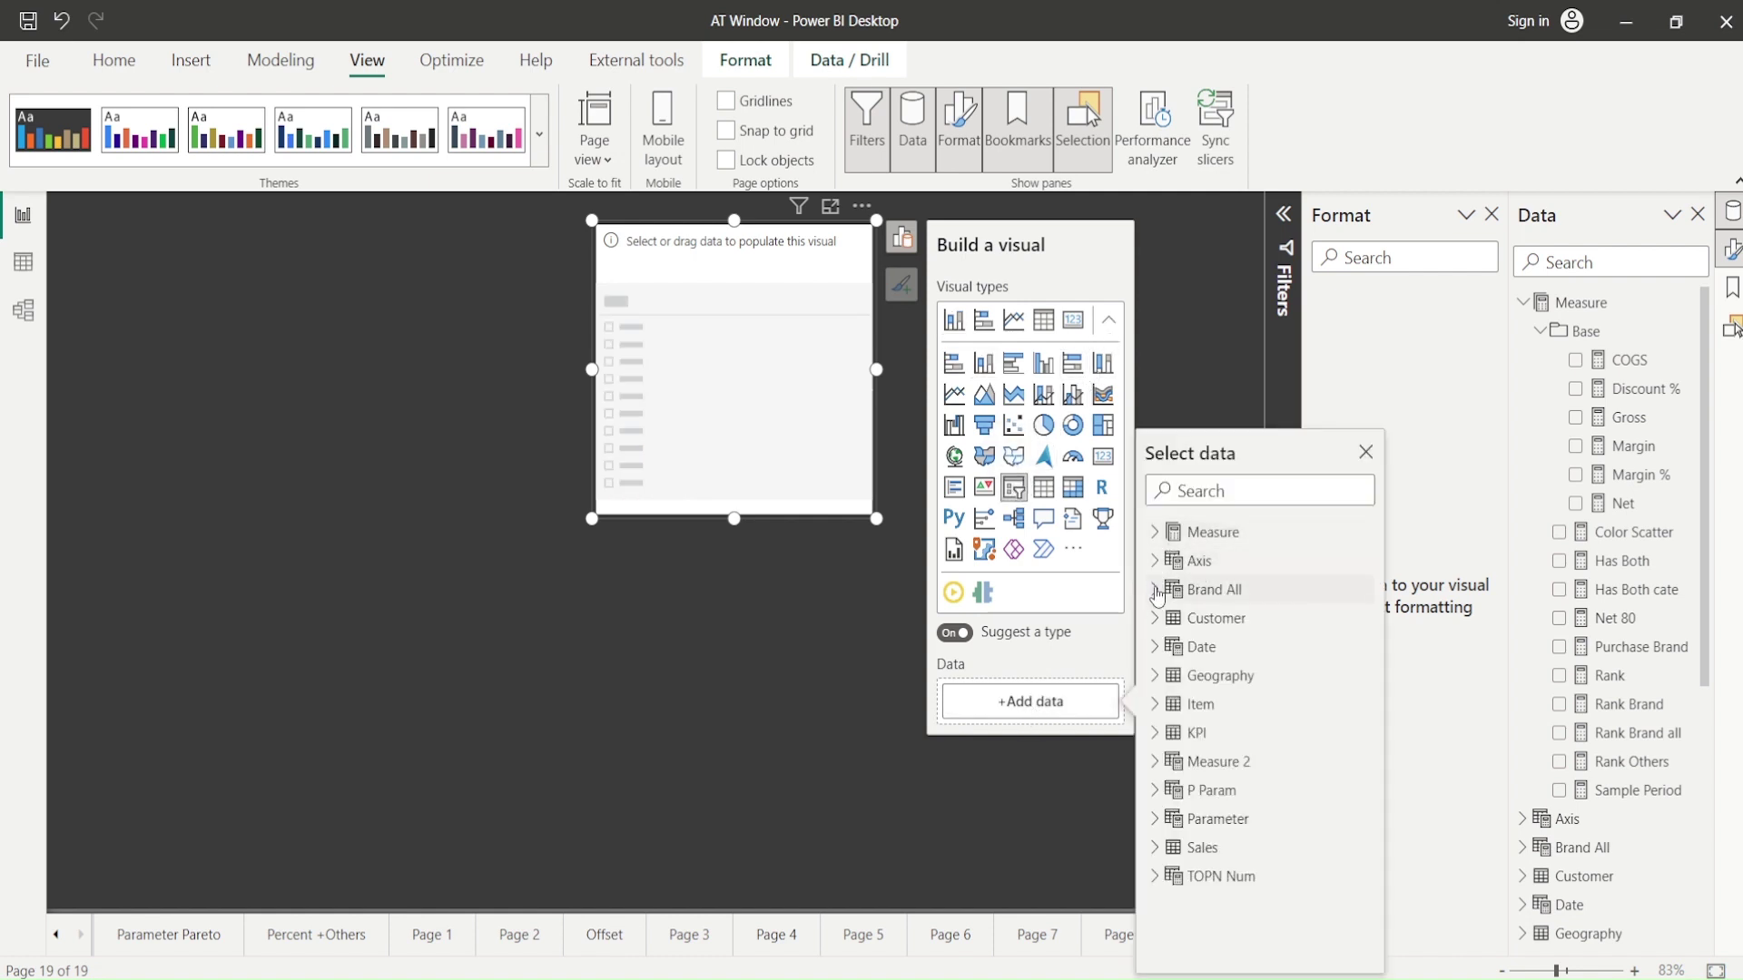
pyautogui.click(1156, 711)
pyautogui.click(1216, 789)
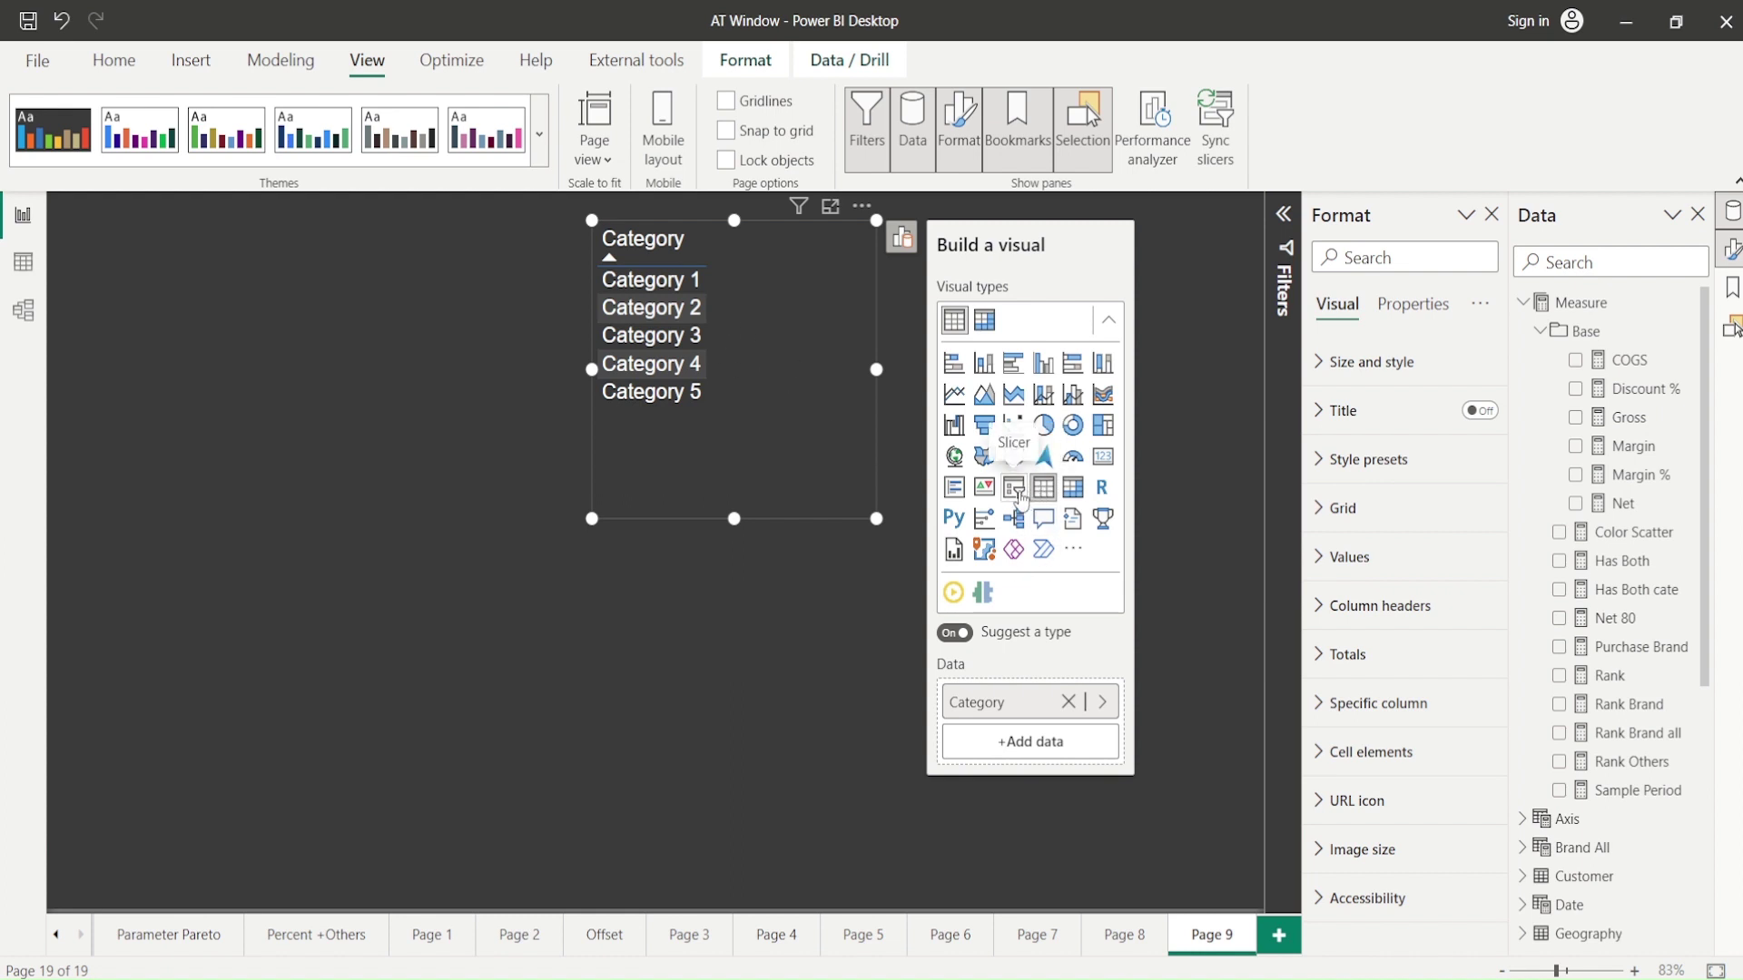
pyautogui.click(1013, 489)
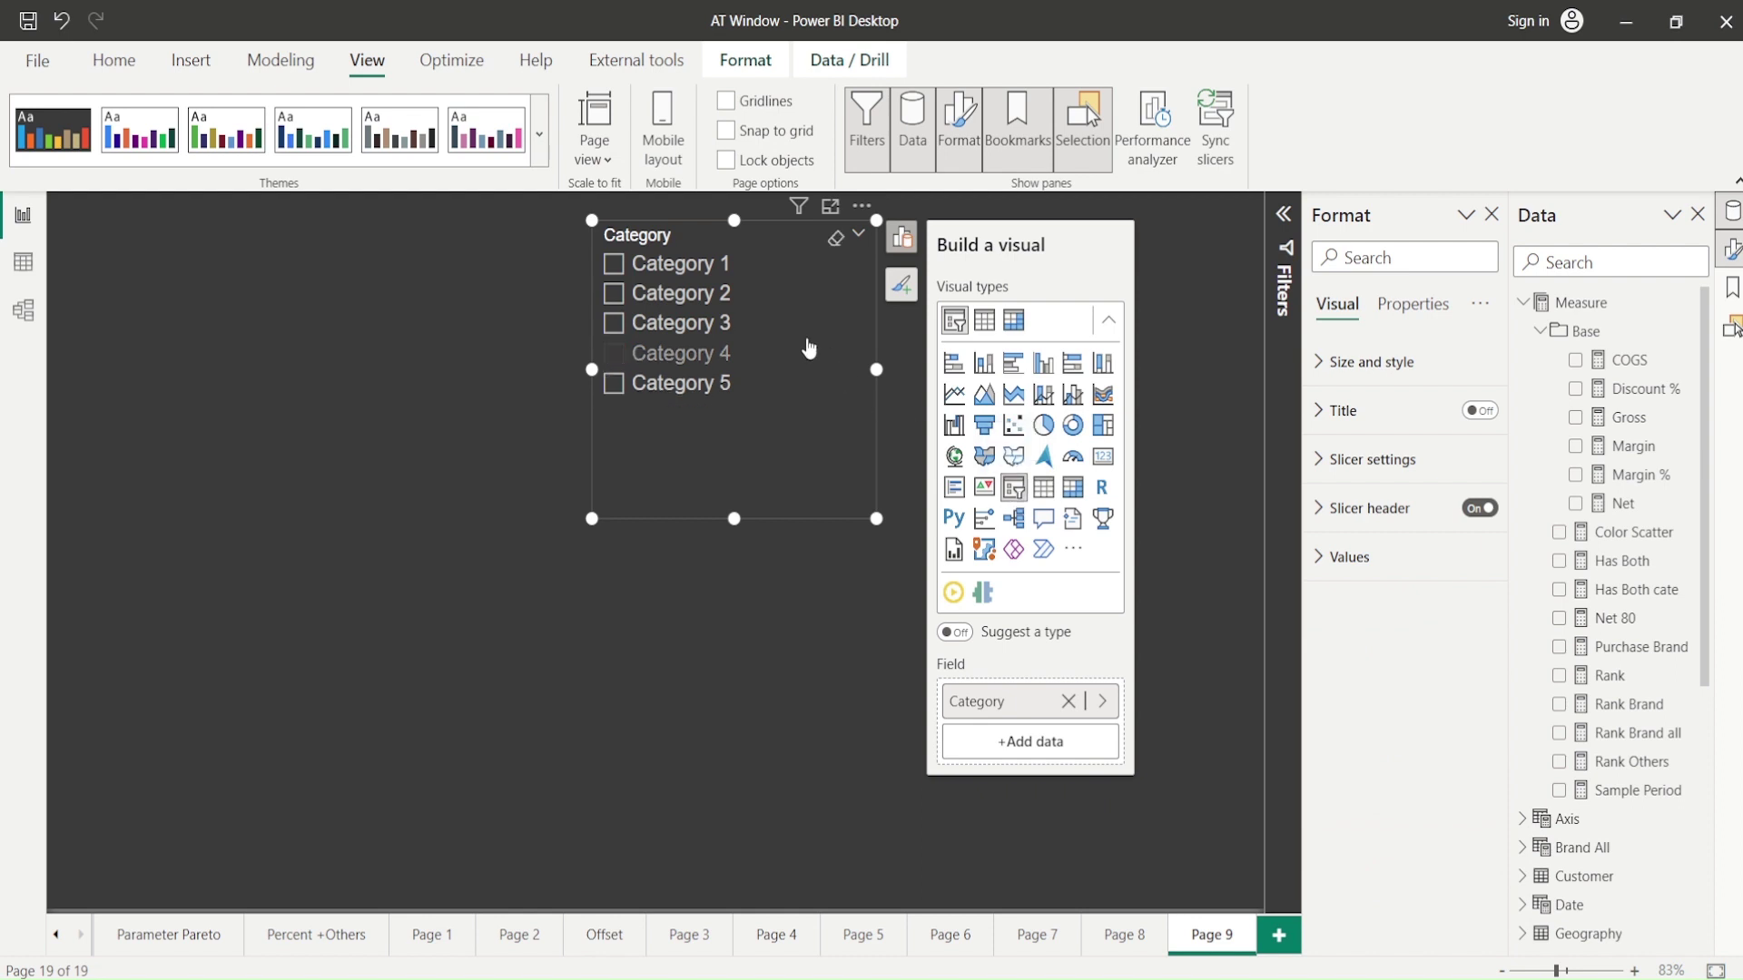
pyautogui.click(753, 334)
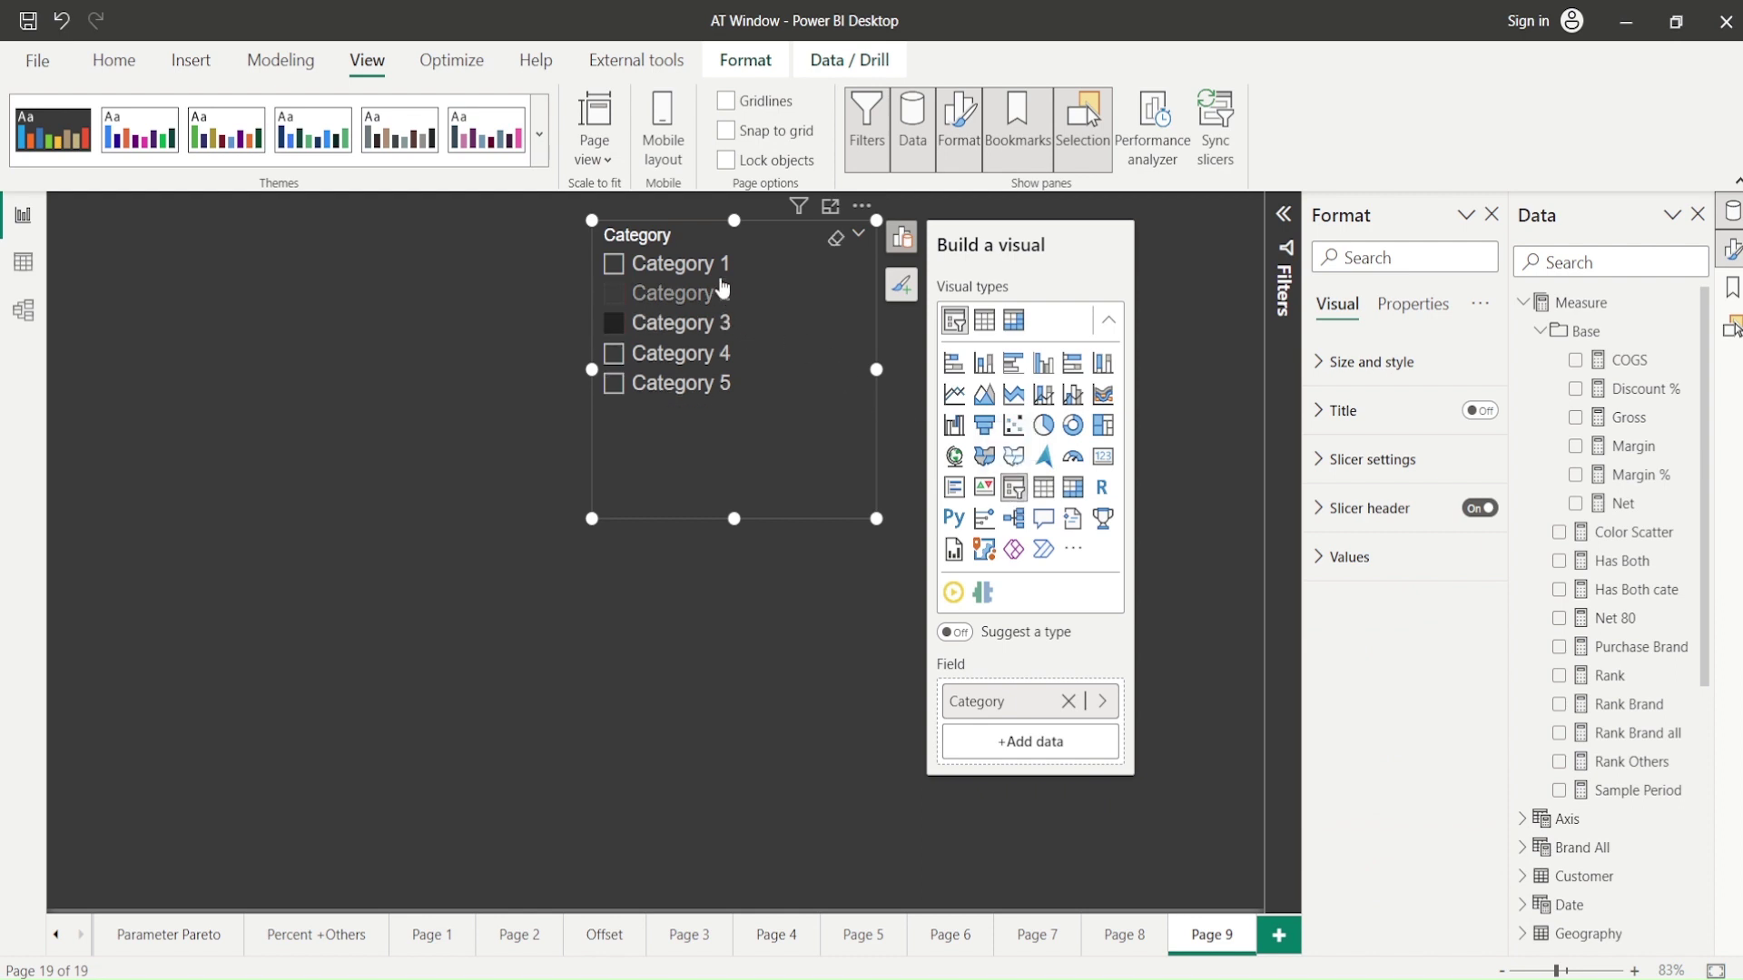
pyautogui.rightClick(688, 264)
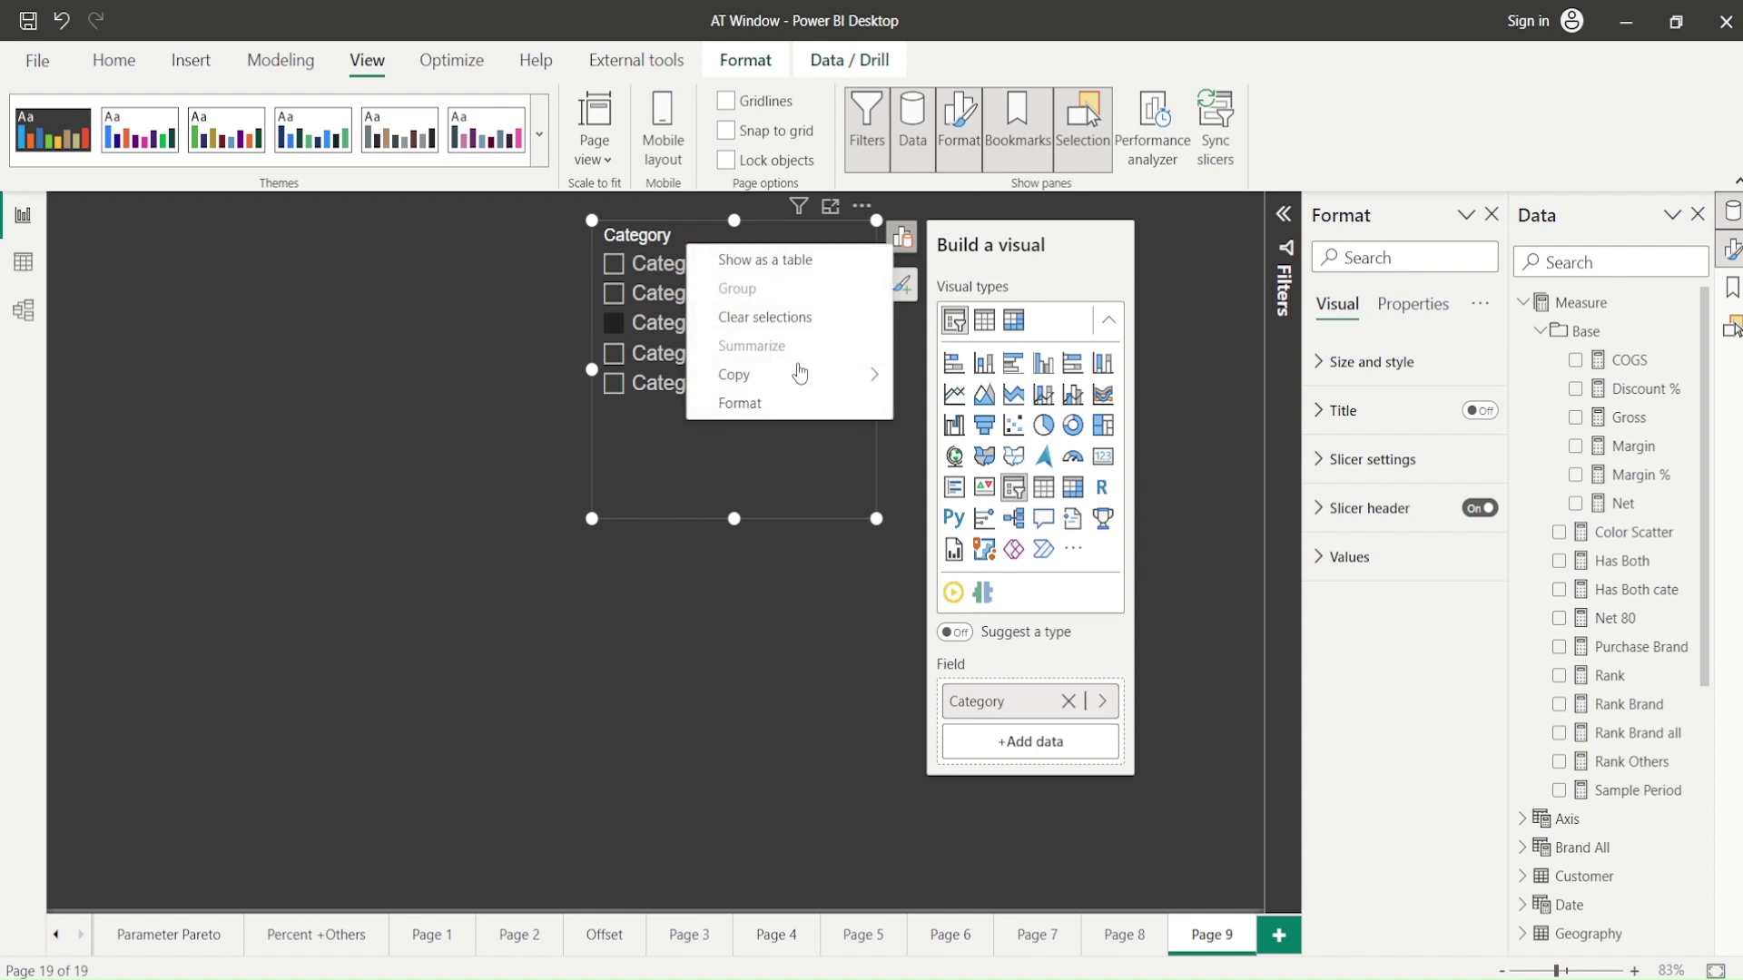
pyautogui.rightClick(672, 396)
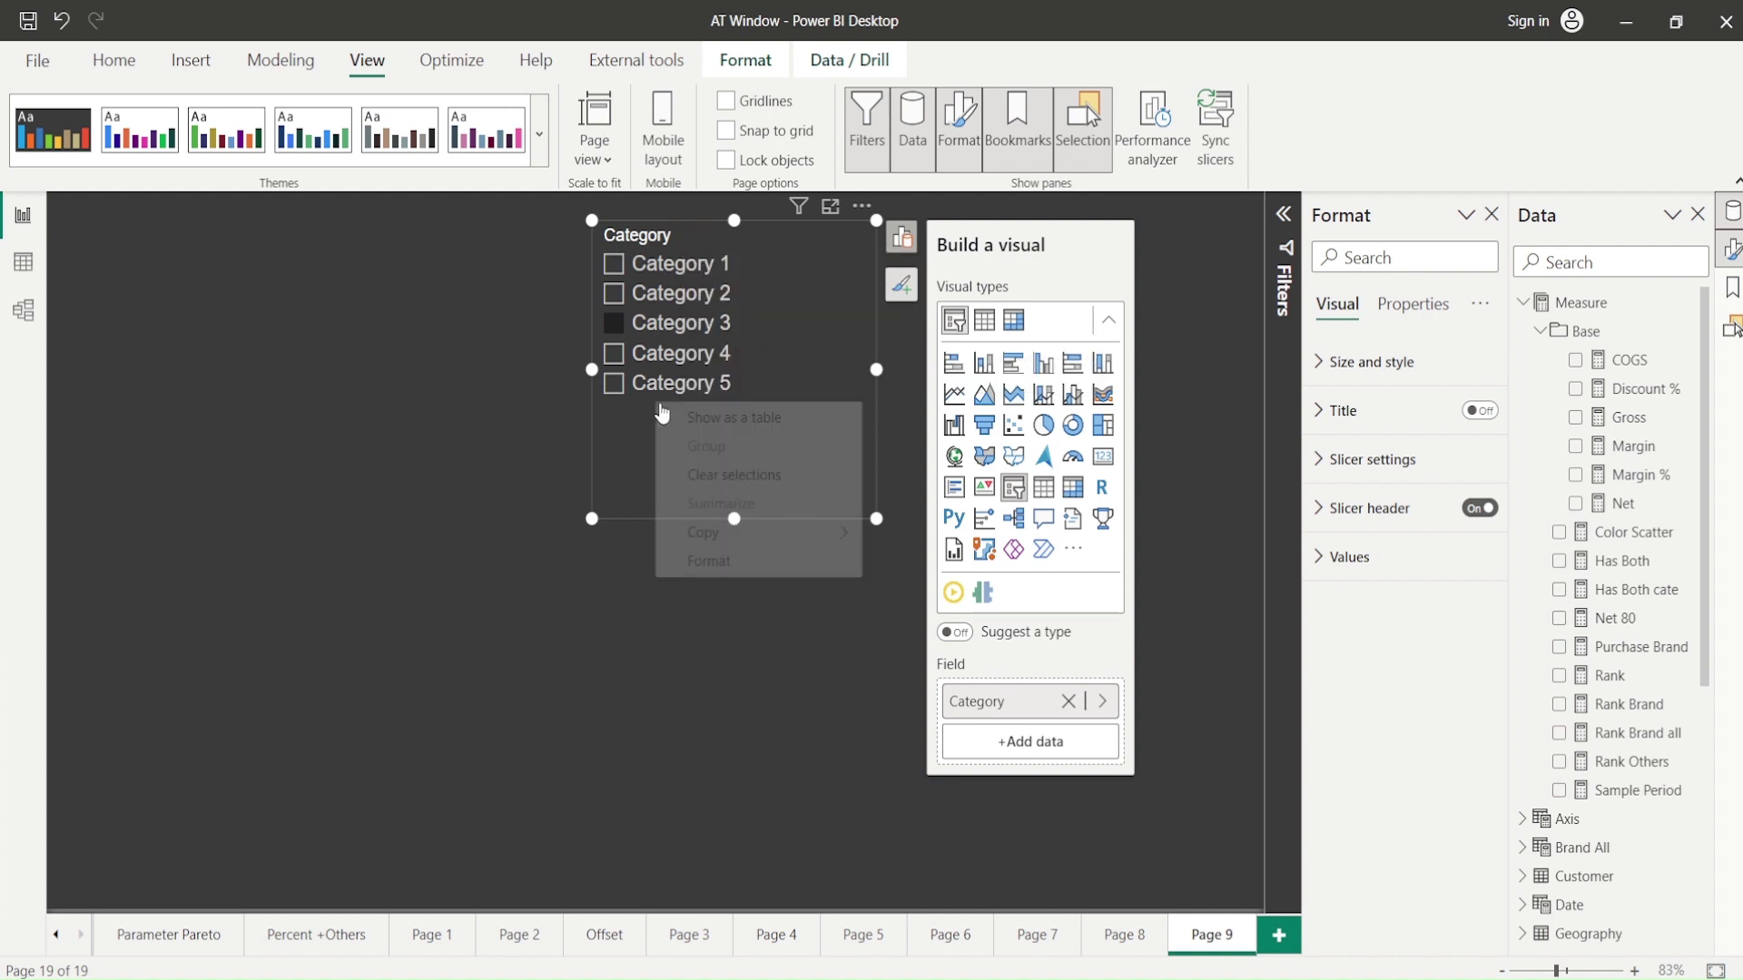
pyautogui.click(830, 349)
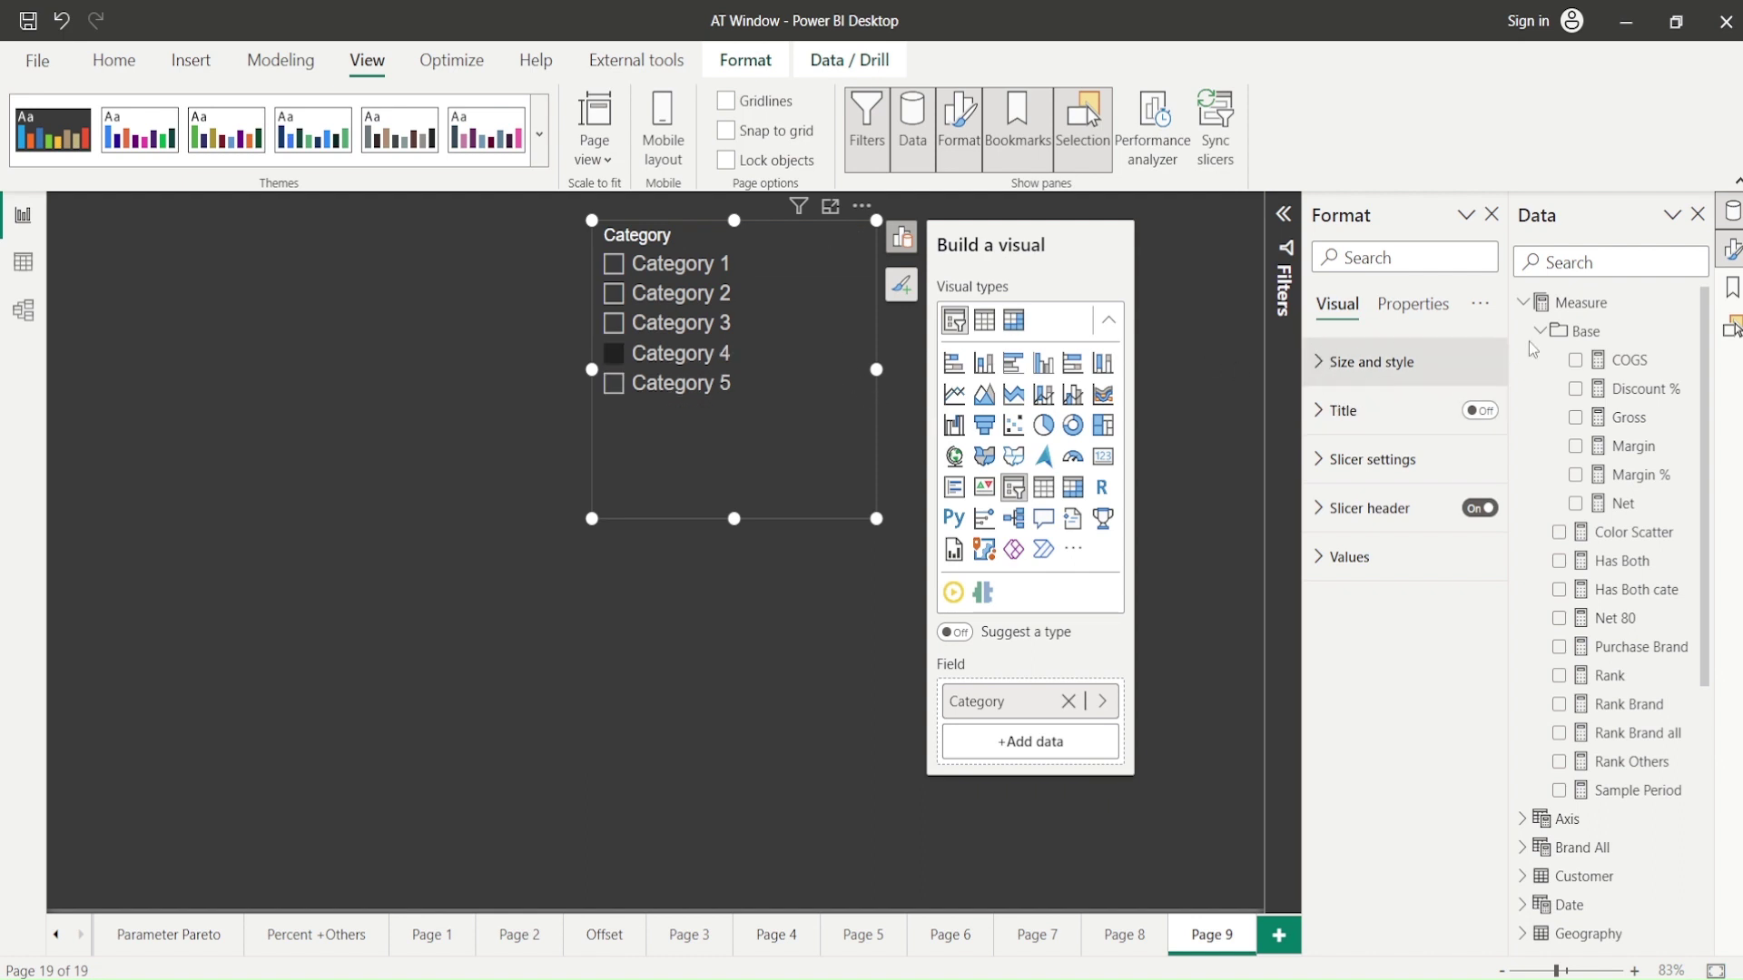
# - Set the Category slicer's style to Dropdown and reduce its height to fit the single selection box
pyautogui.click(1333, 363)
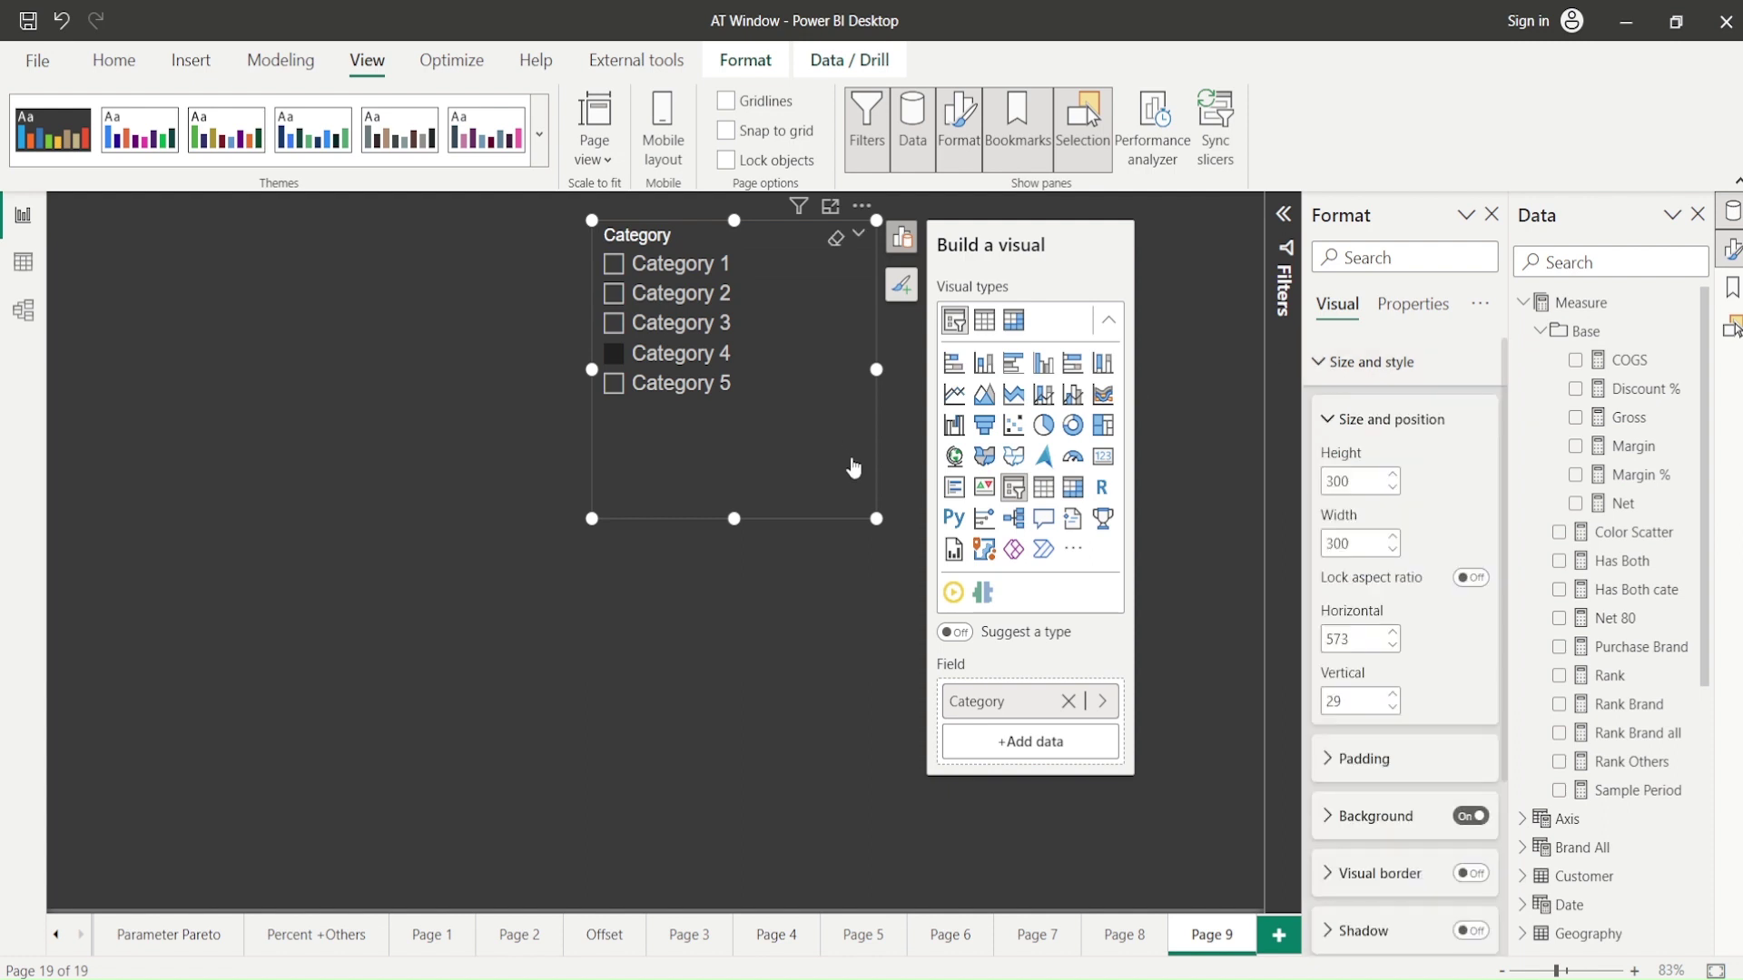
pyautogui.scroll(-1, 1333, 502)
pyautogui.scroll(1, 1343, 507)
pyautogui.scroll(-2, 1366, 513)
pyautogui.click(1371, 835)
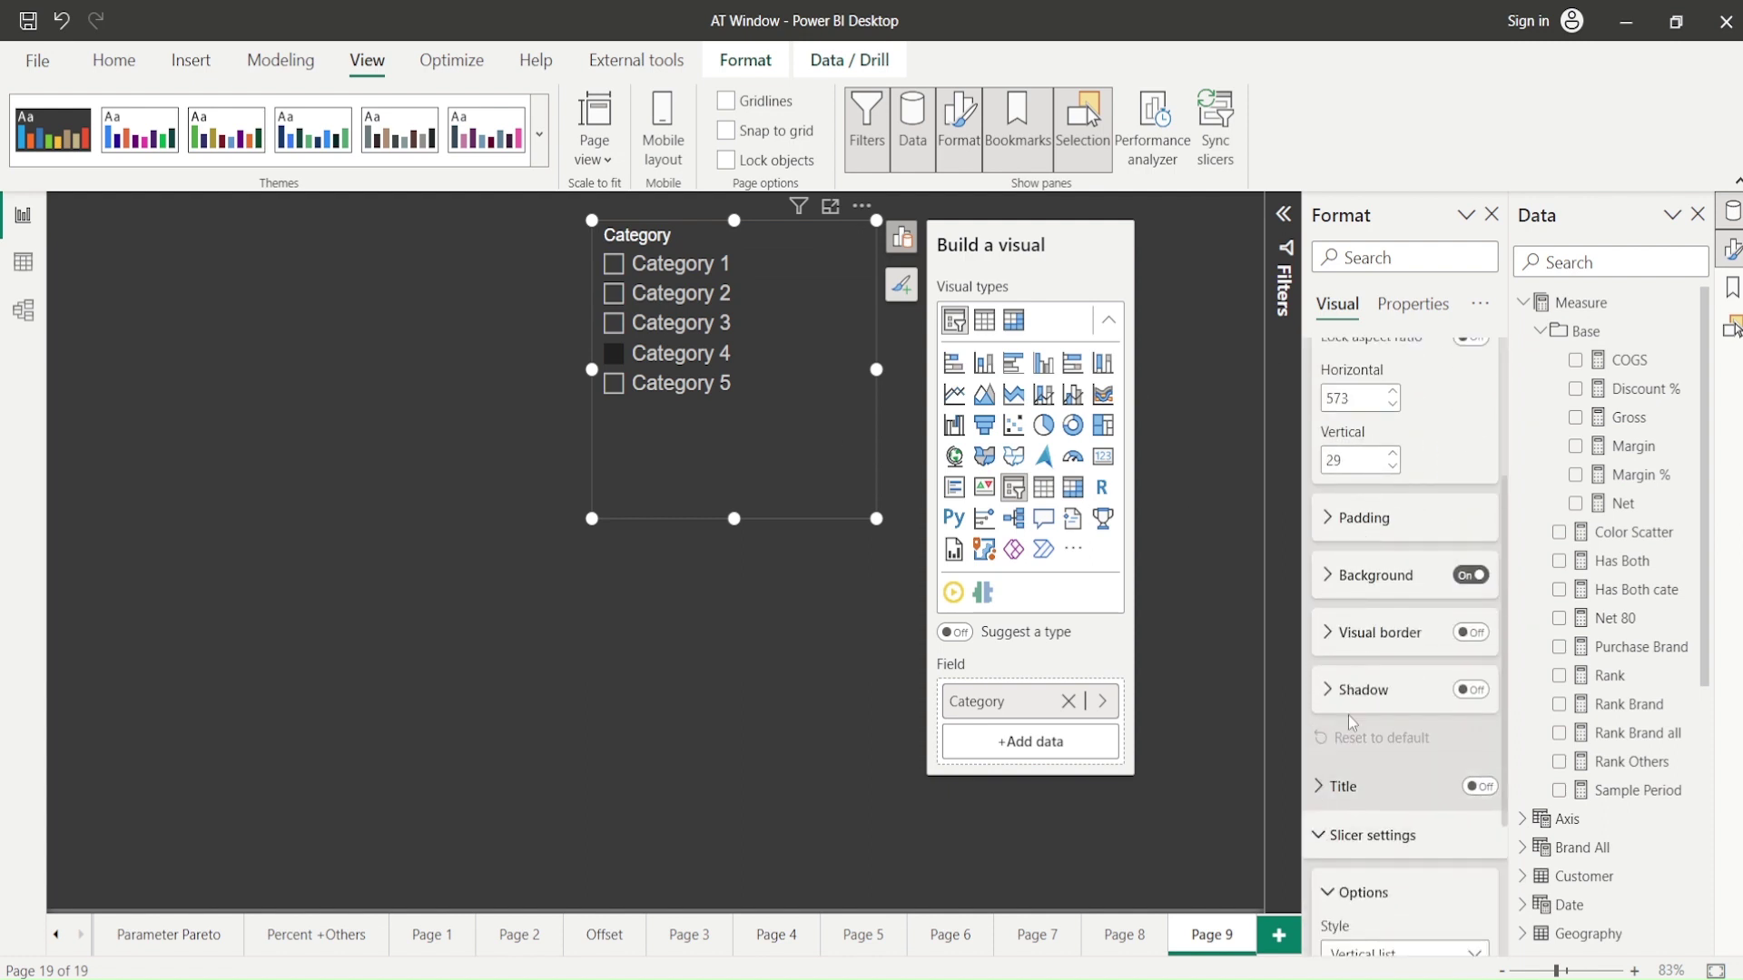
pyautogui.scroll(-2, 1377, 781)
pyautogui.click(1368, 741)
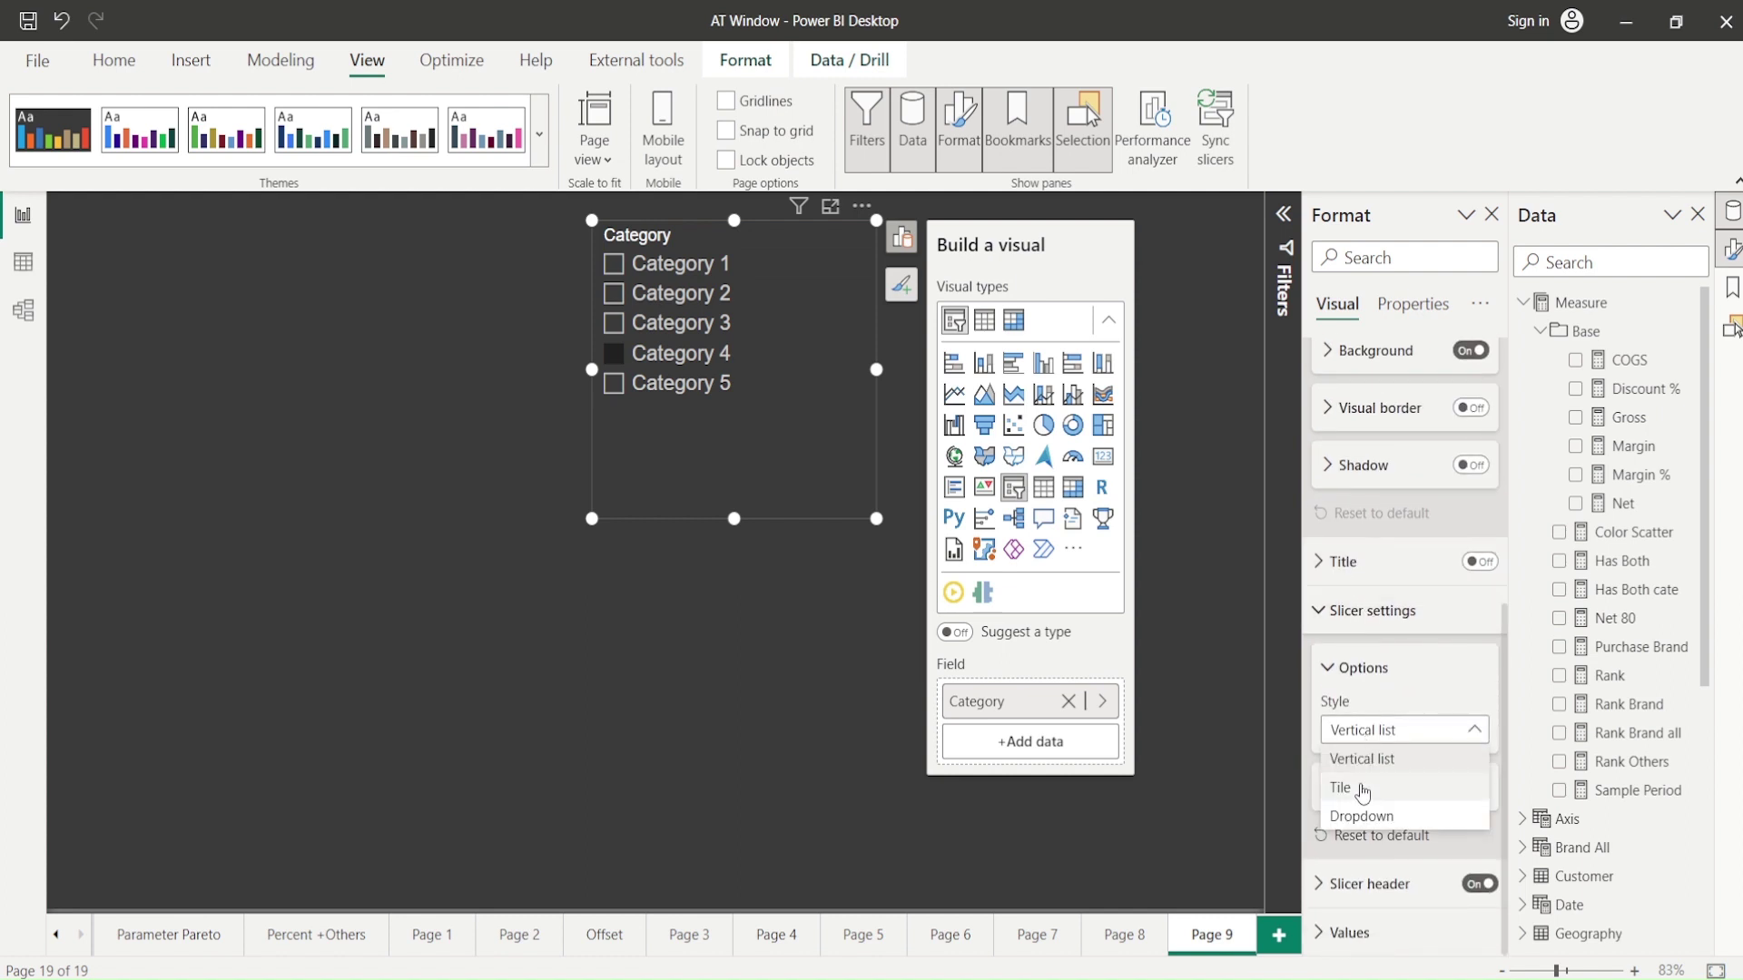
pyautogui.click(1356, 824)
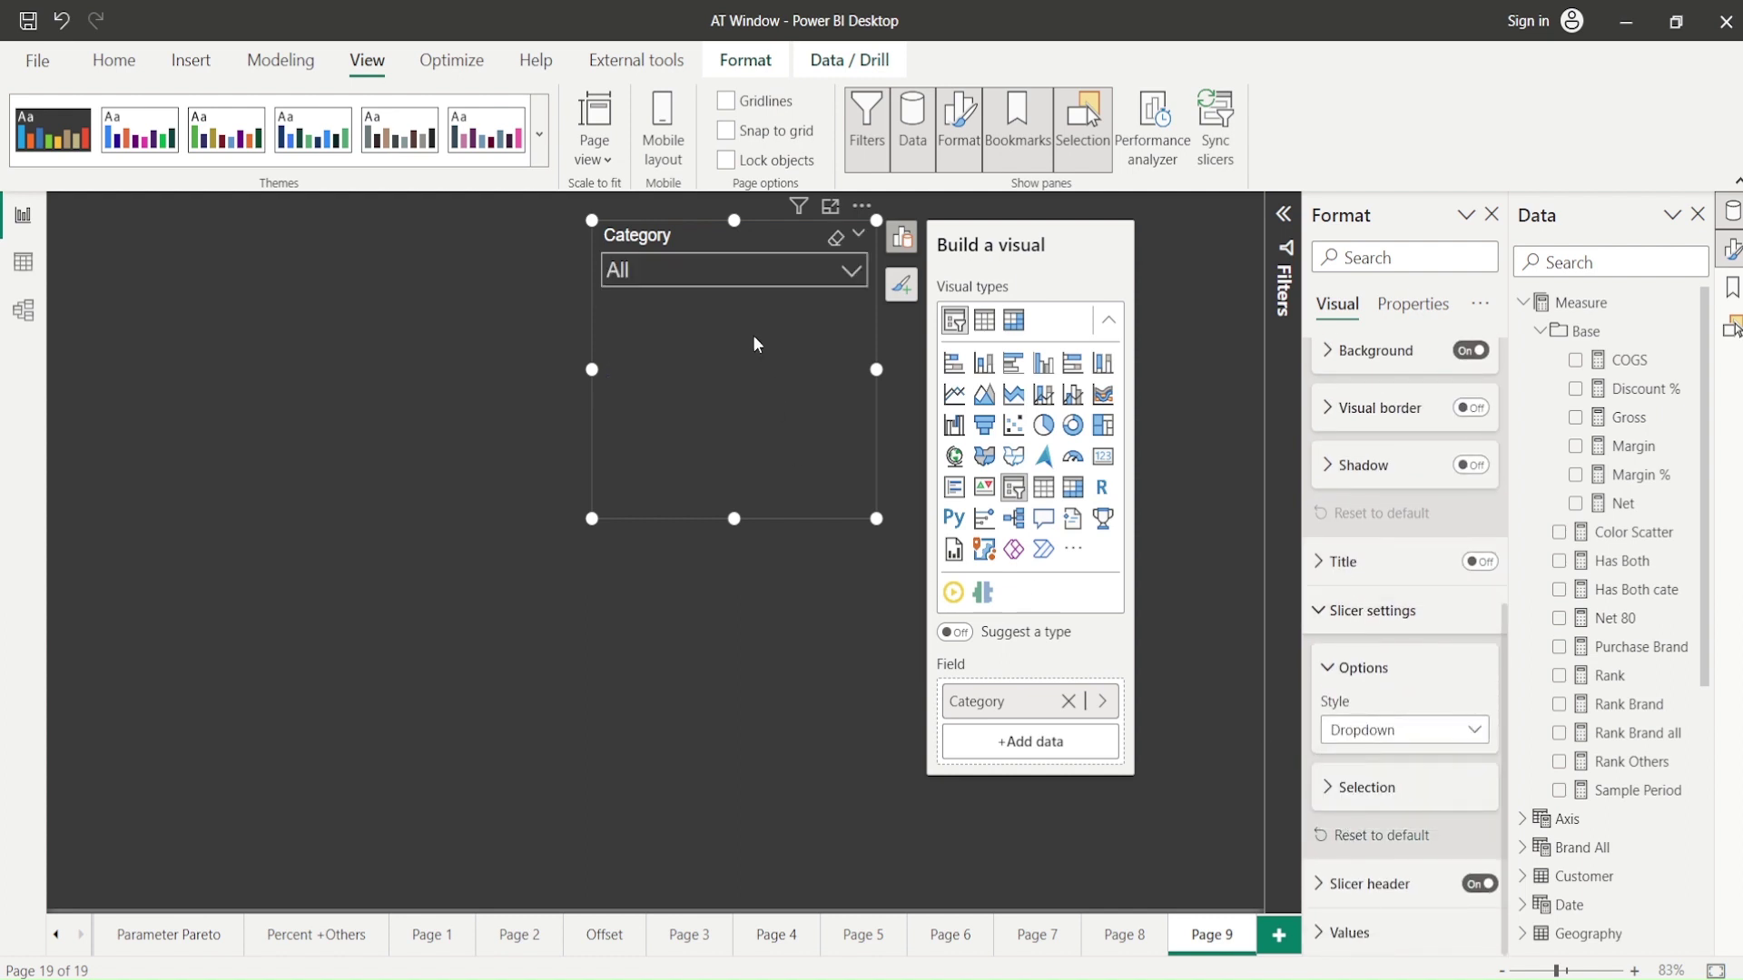
pyautogui.moveTo(733, 519); pyautogui.dragTo(734, 316)
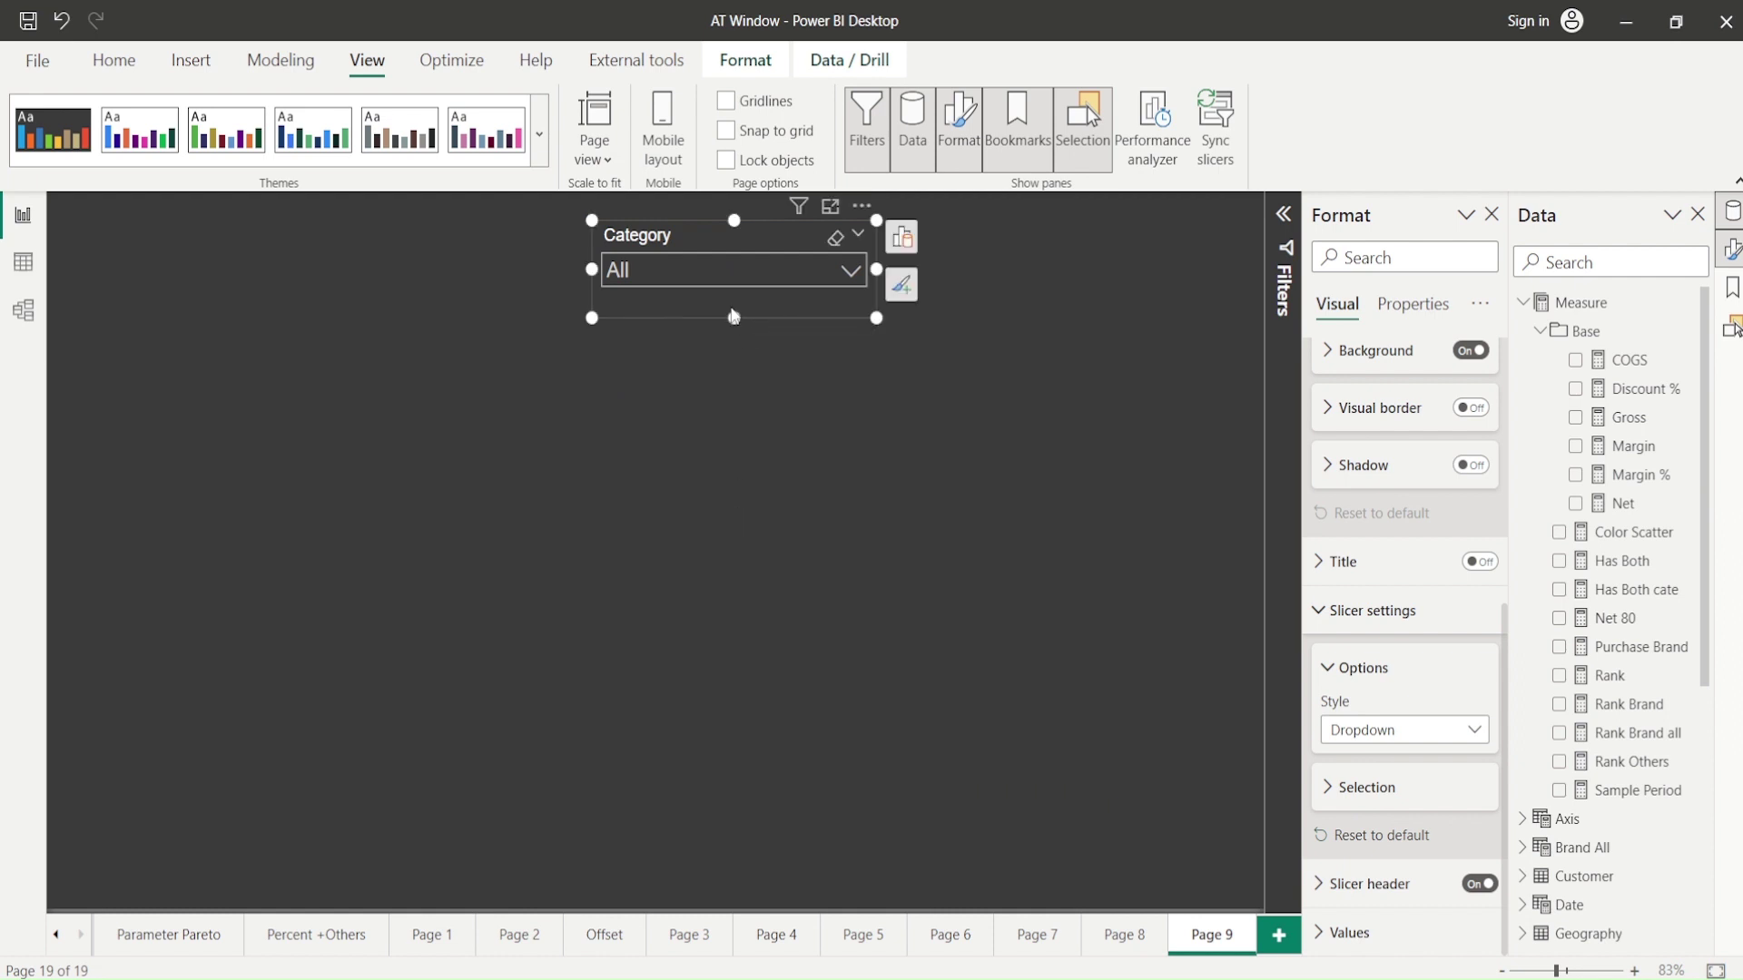
# - Duplicate the Category slicer and place the copy directly to the left of the original
pyautogui.hotkey('ctrl', 'c')
pyautogui.hotkey('ctrl', 'v')
pyautogui.moveTo(734, 314); pyautogui.dragTo(407, 303)
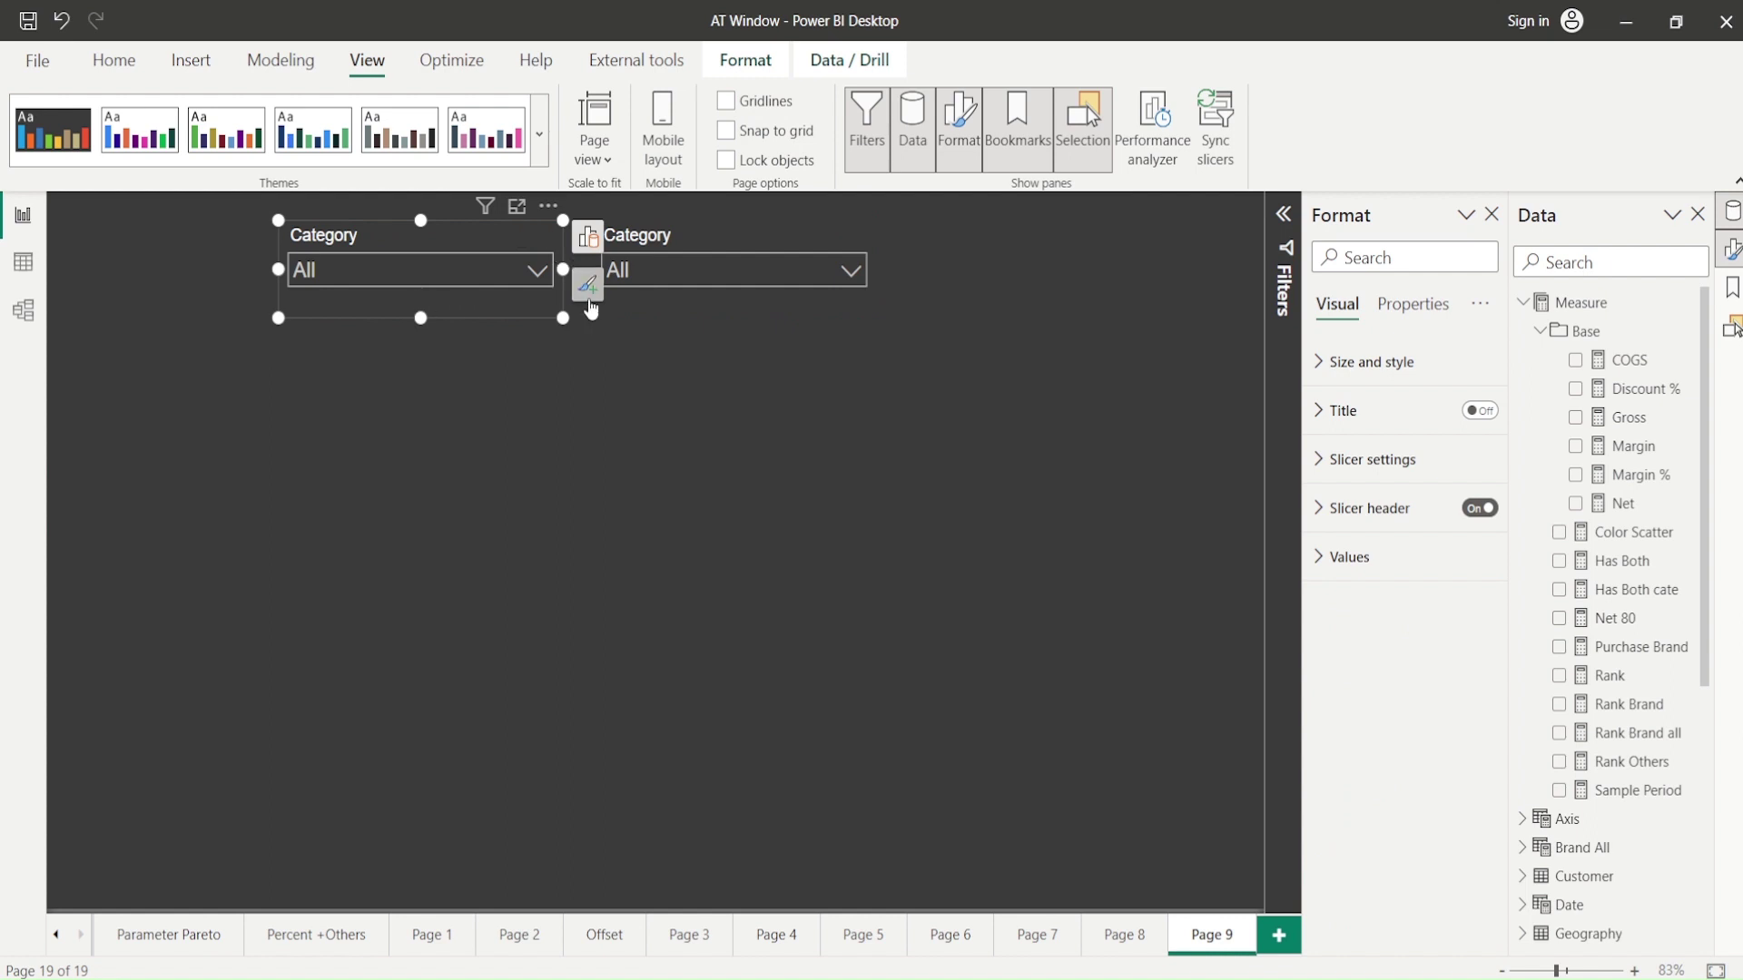
# - Replace the copied slicer's Category field with Brand from the Item table
pyautogui.click(592, 254)
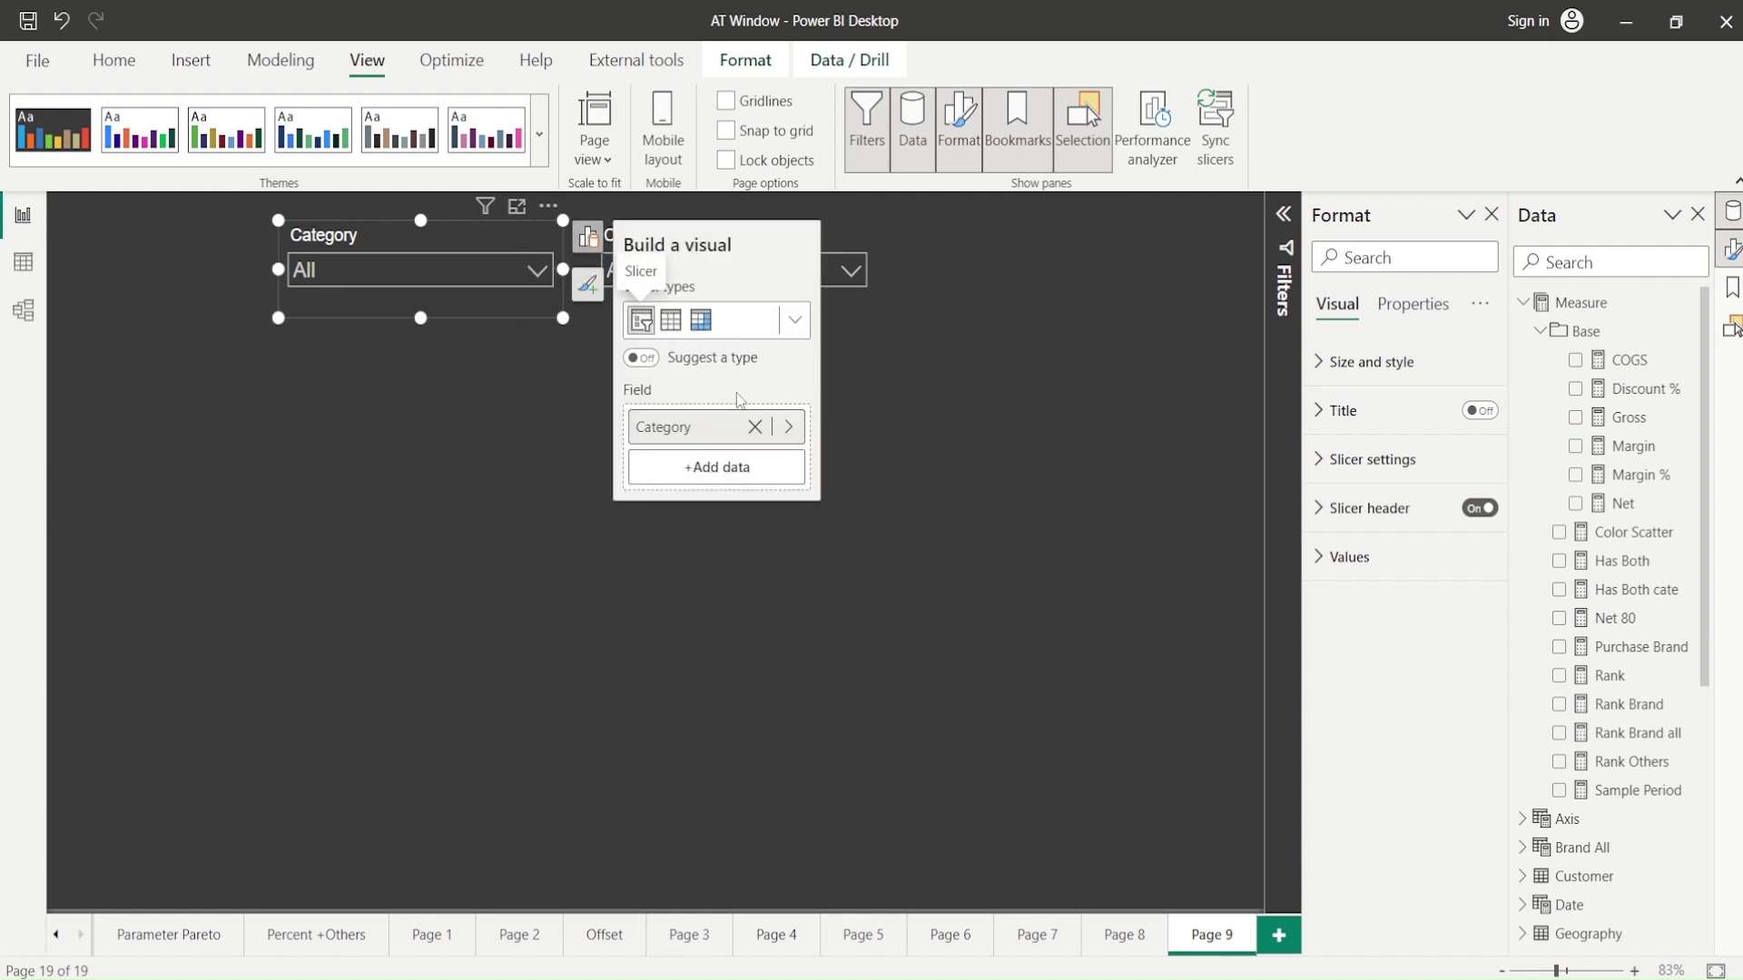
pyautogui.click(789, 428)
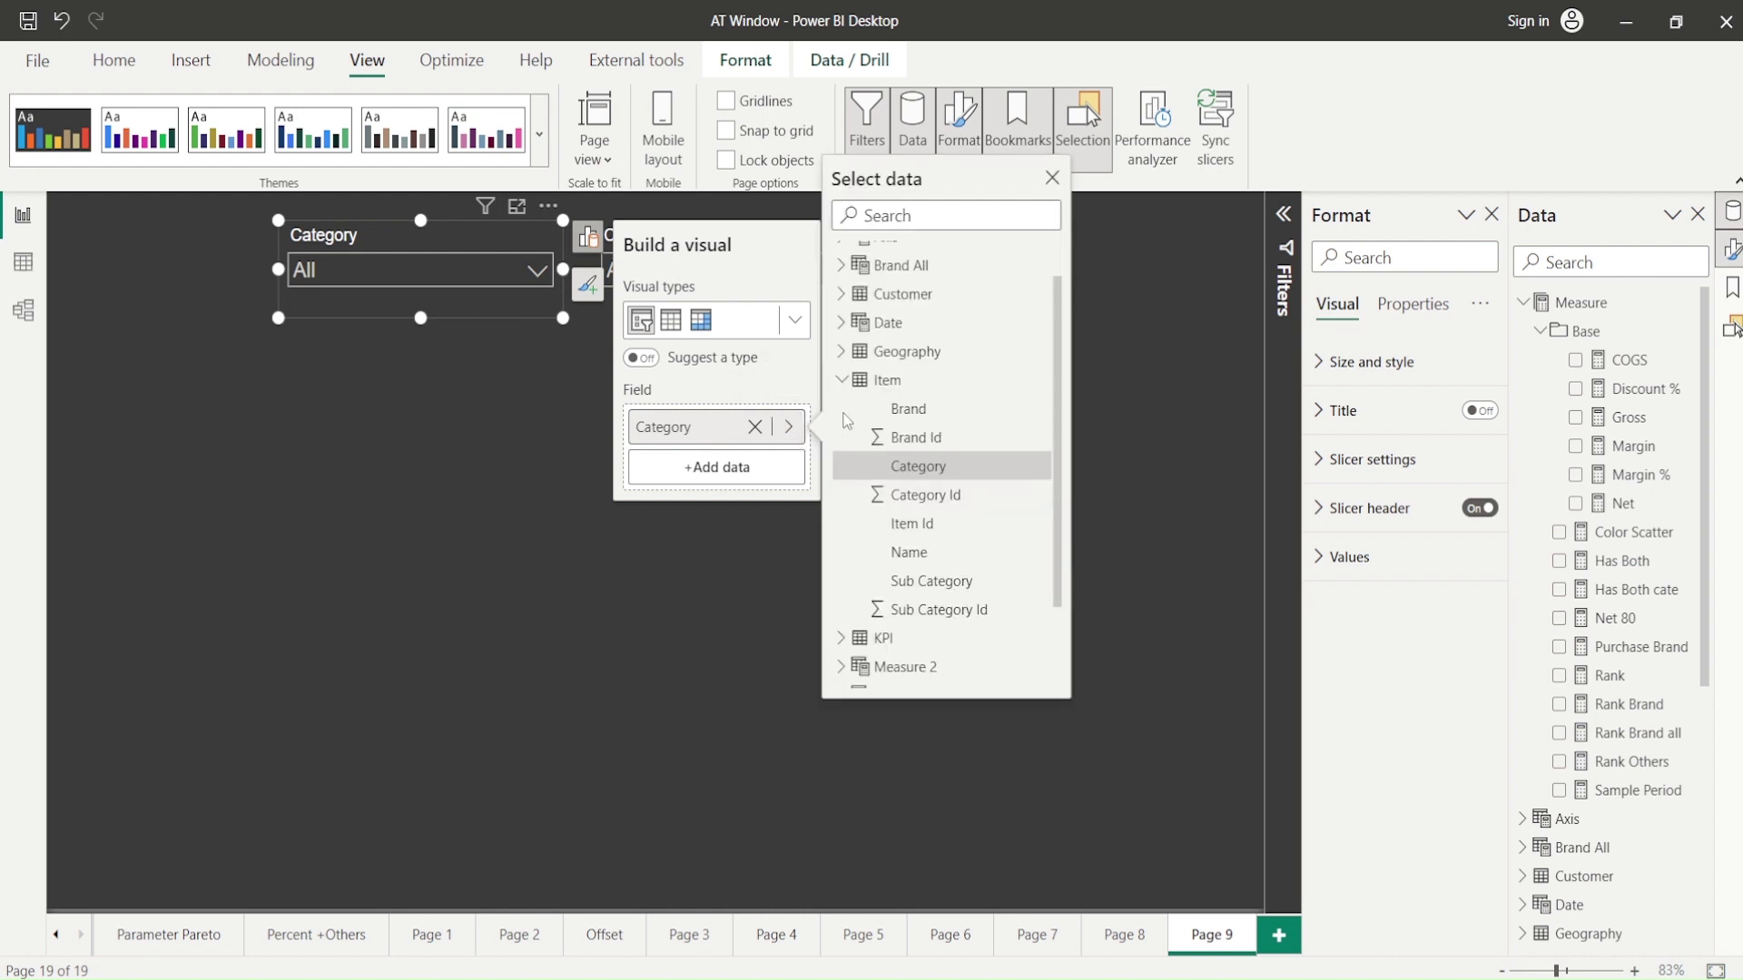
pyautogui.click(905, 424)
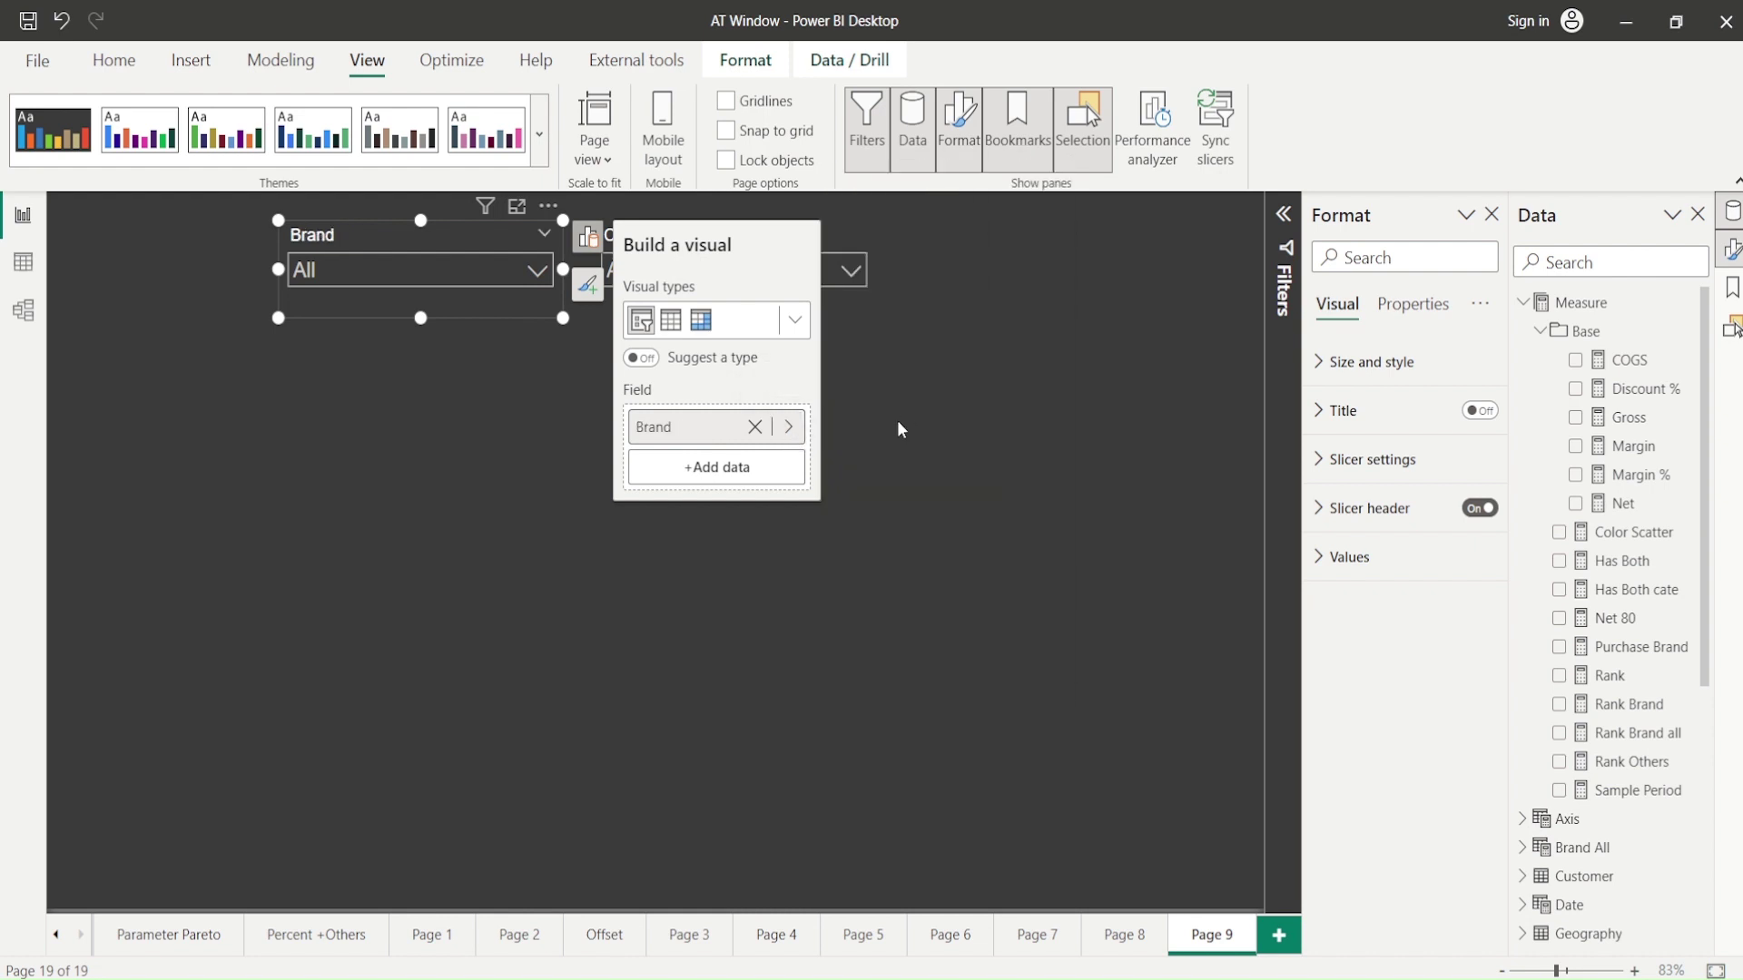
pyautogui.click(895, 431)
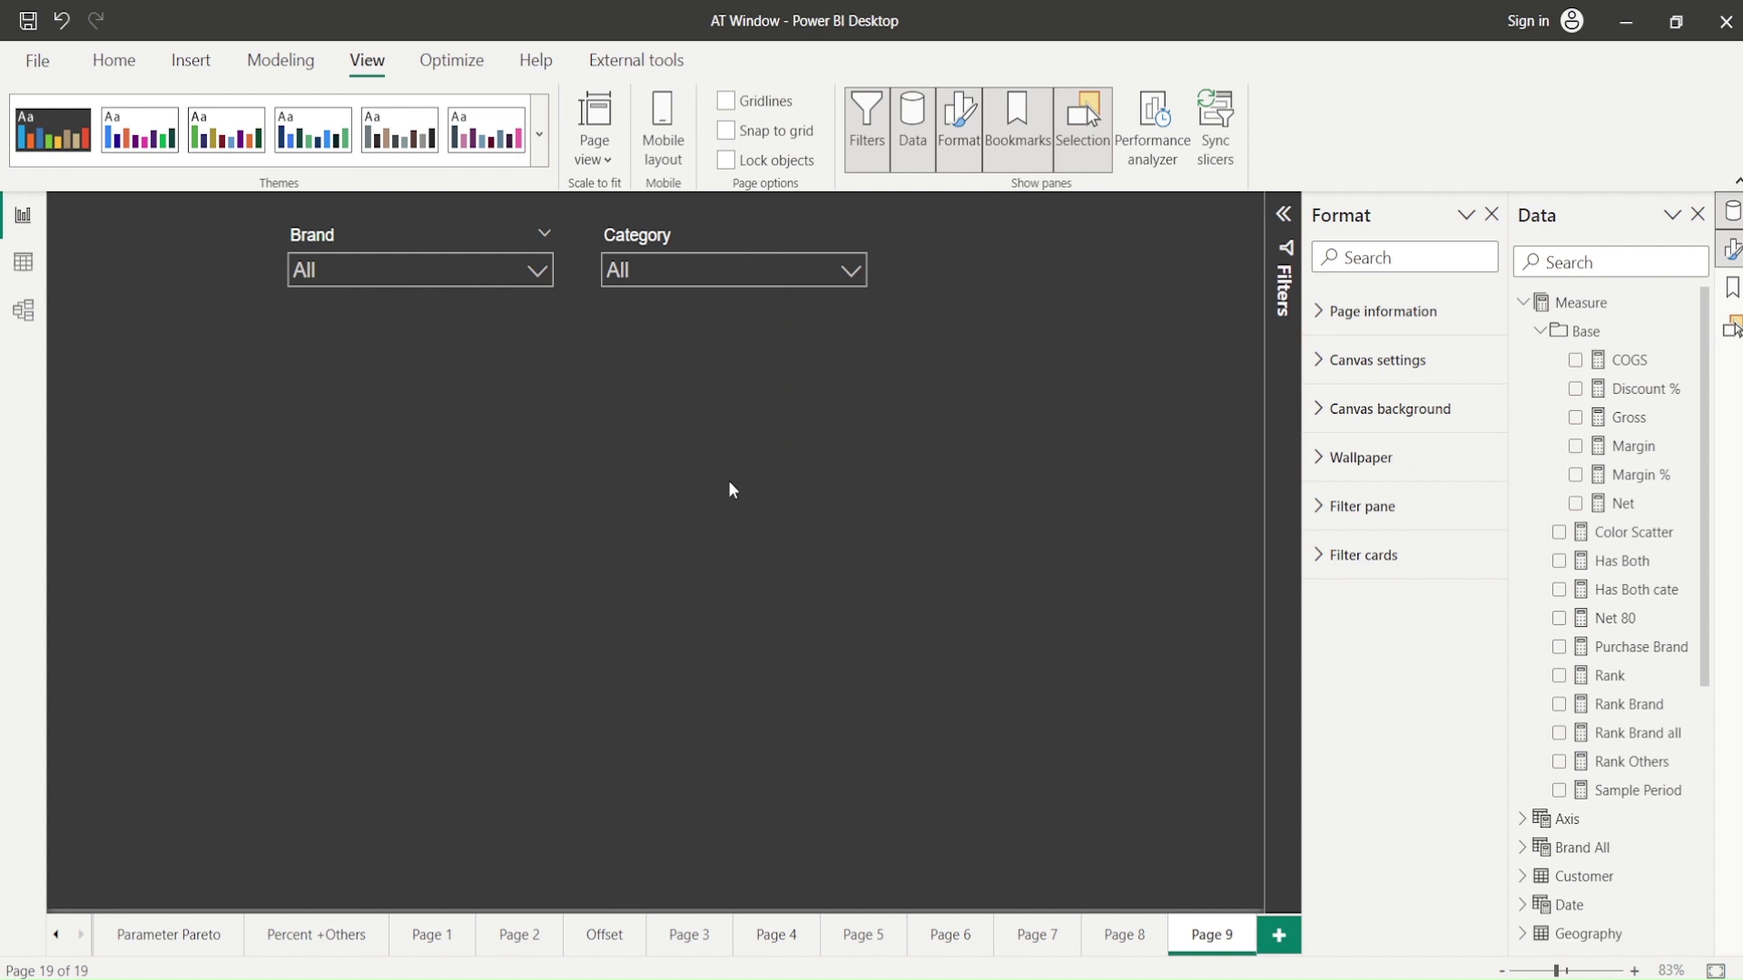
# - Add a new visual below the Brand slicer showing the Net measure from the Measure table's Base folder
pyautogui.rightClick(333, 534)
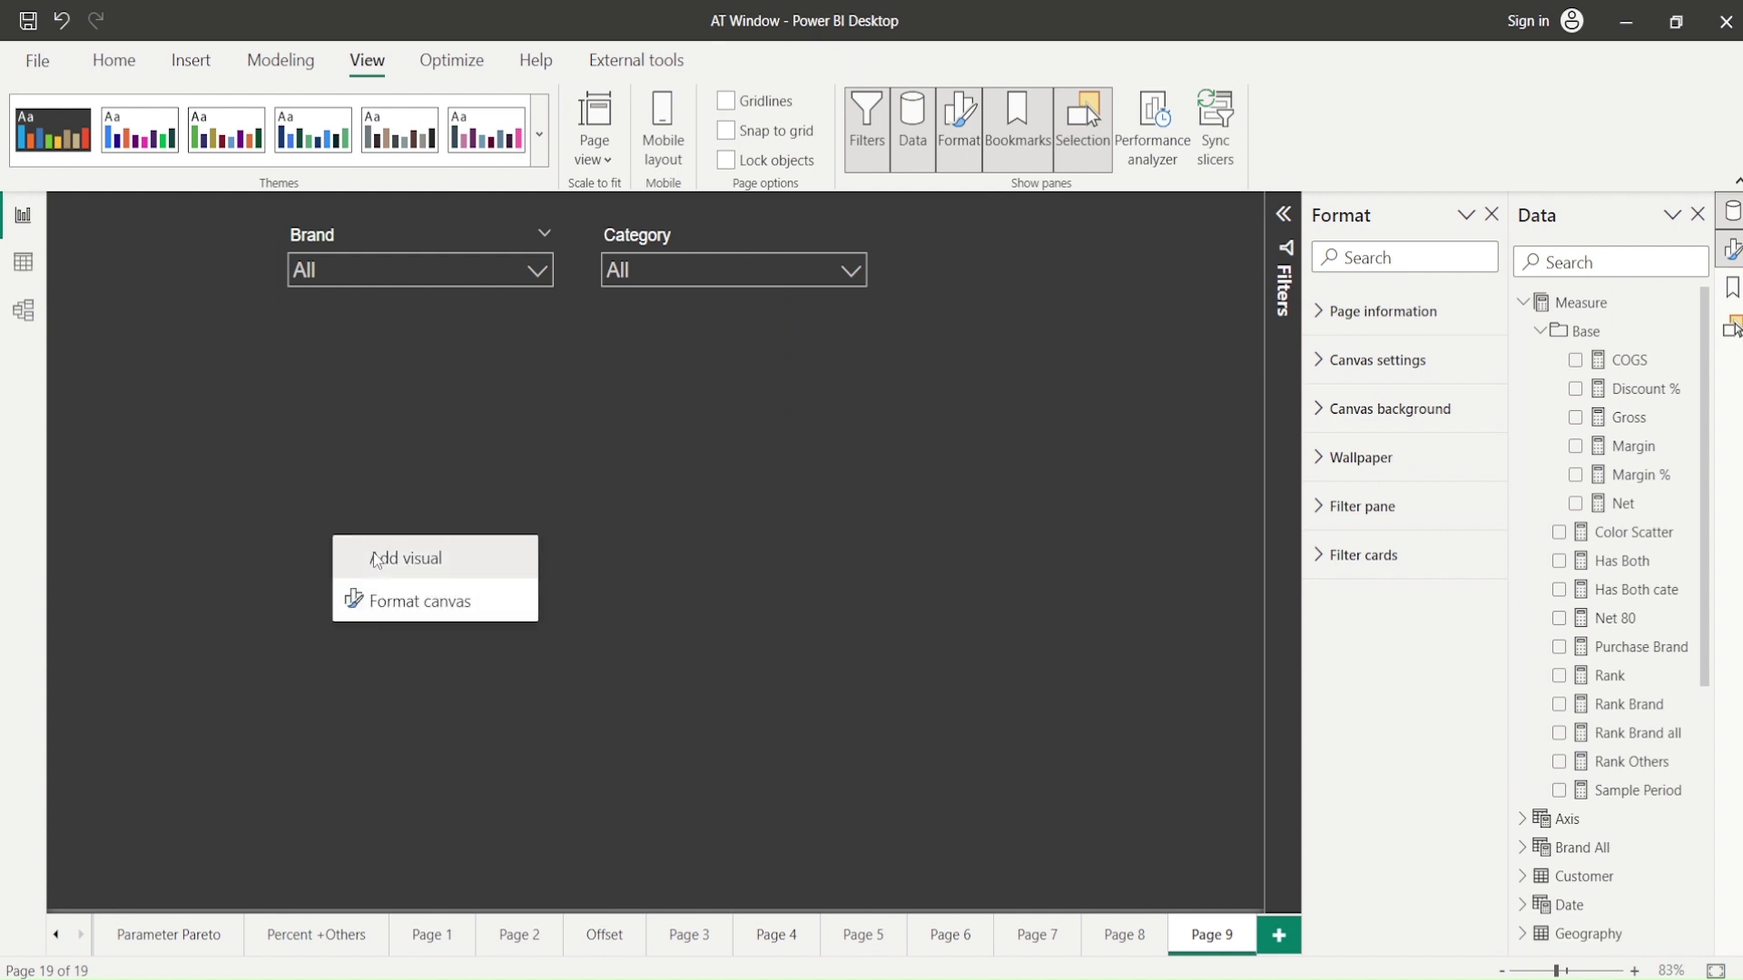
pyautogui.click(377, 560)
pyautogui.click(412, 513)
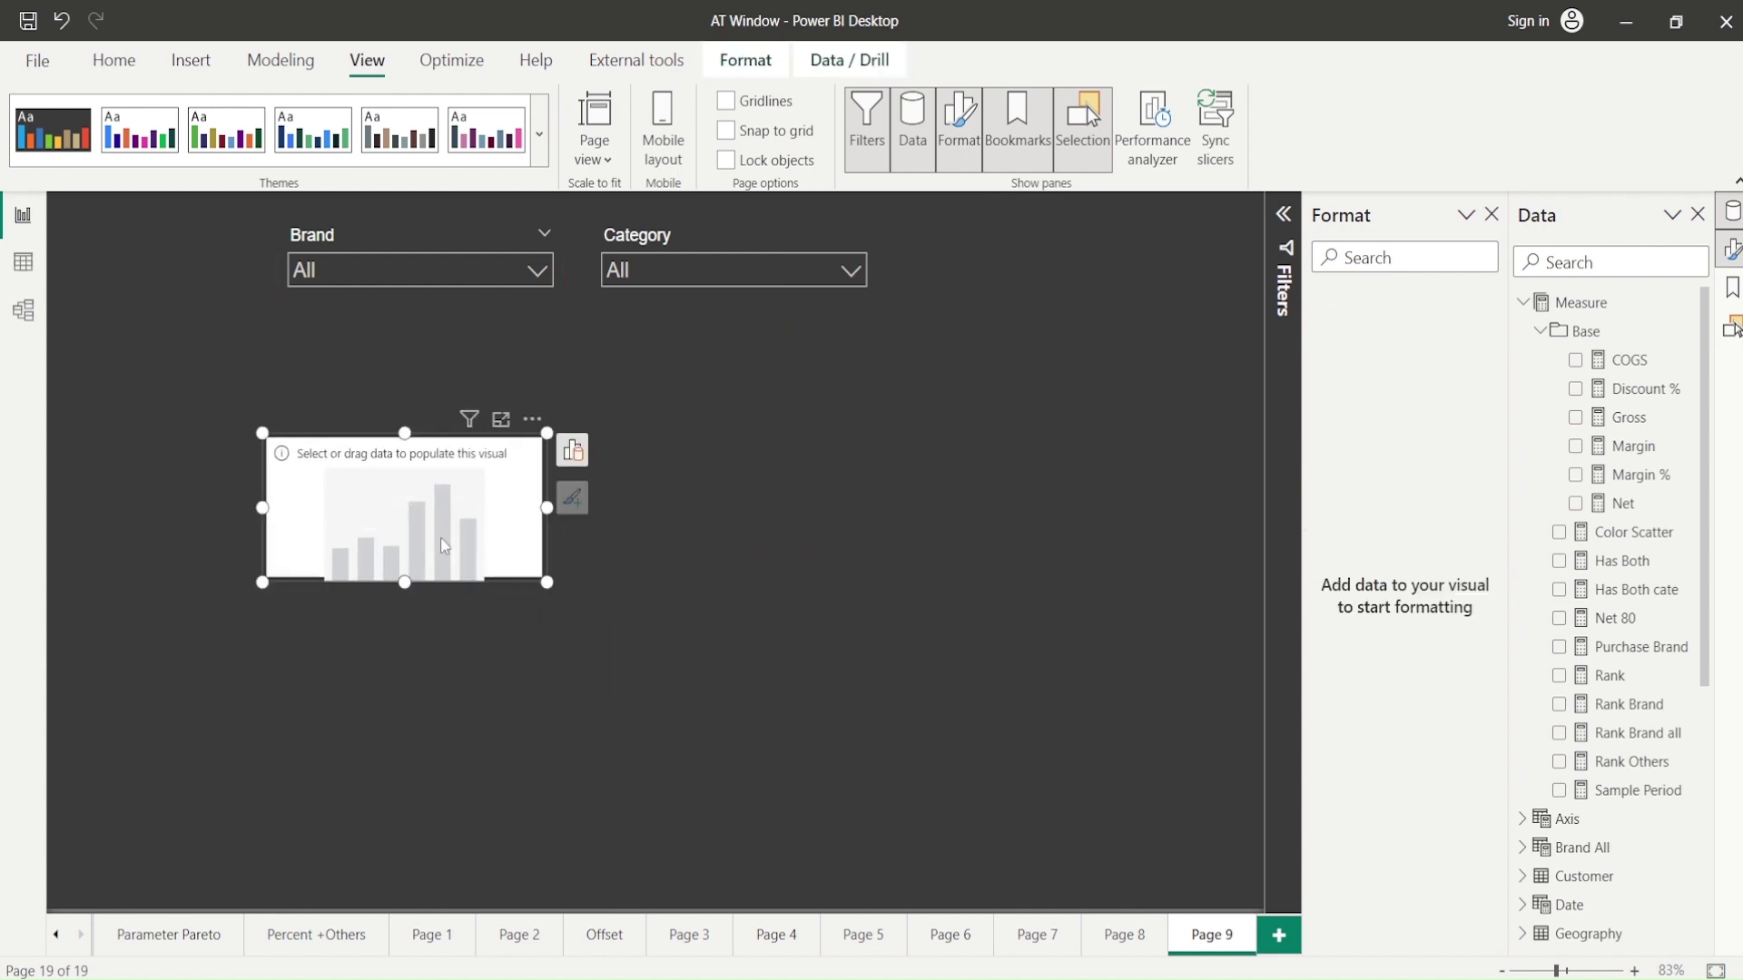
pyautogui.click(573, 451)
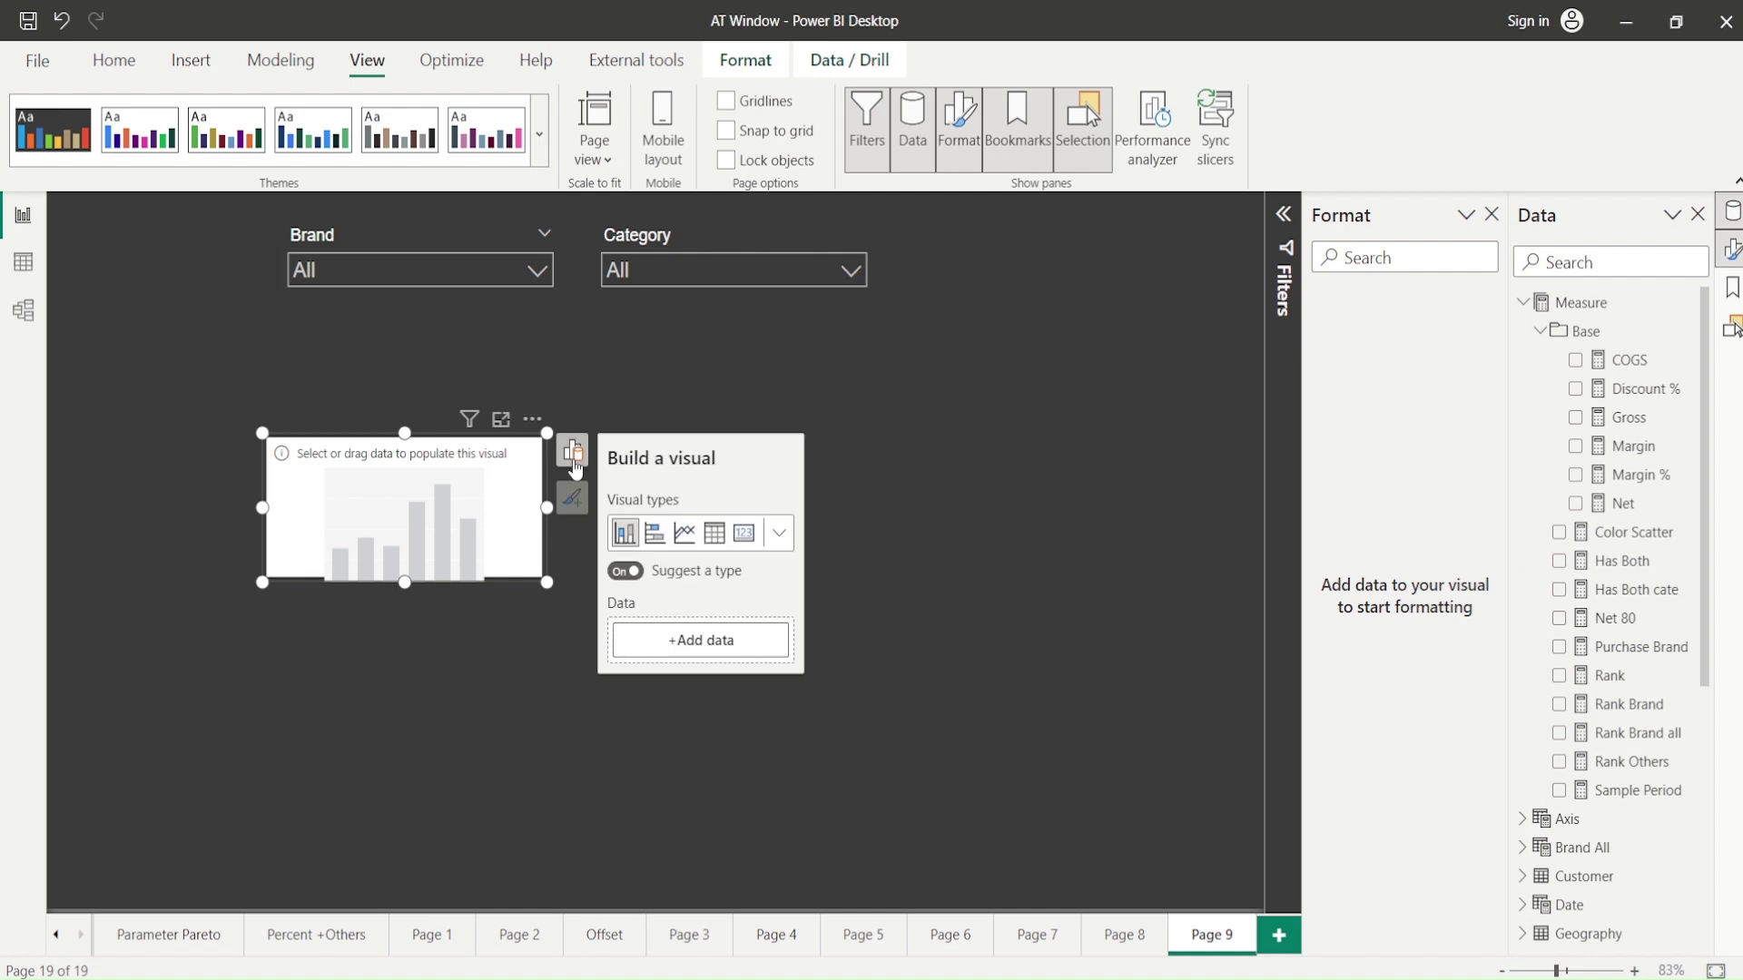
pyautogui.click(685, 635)
pyautogui.click(831, 472)
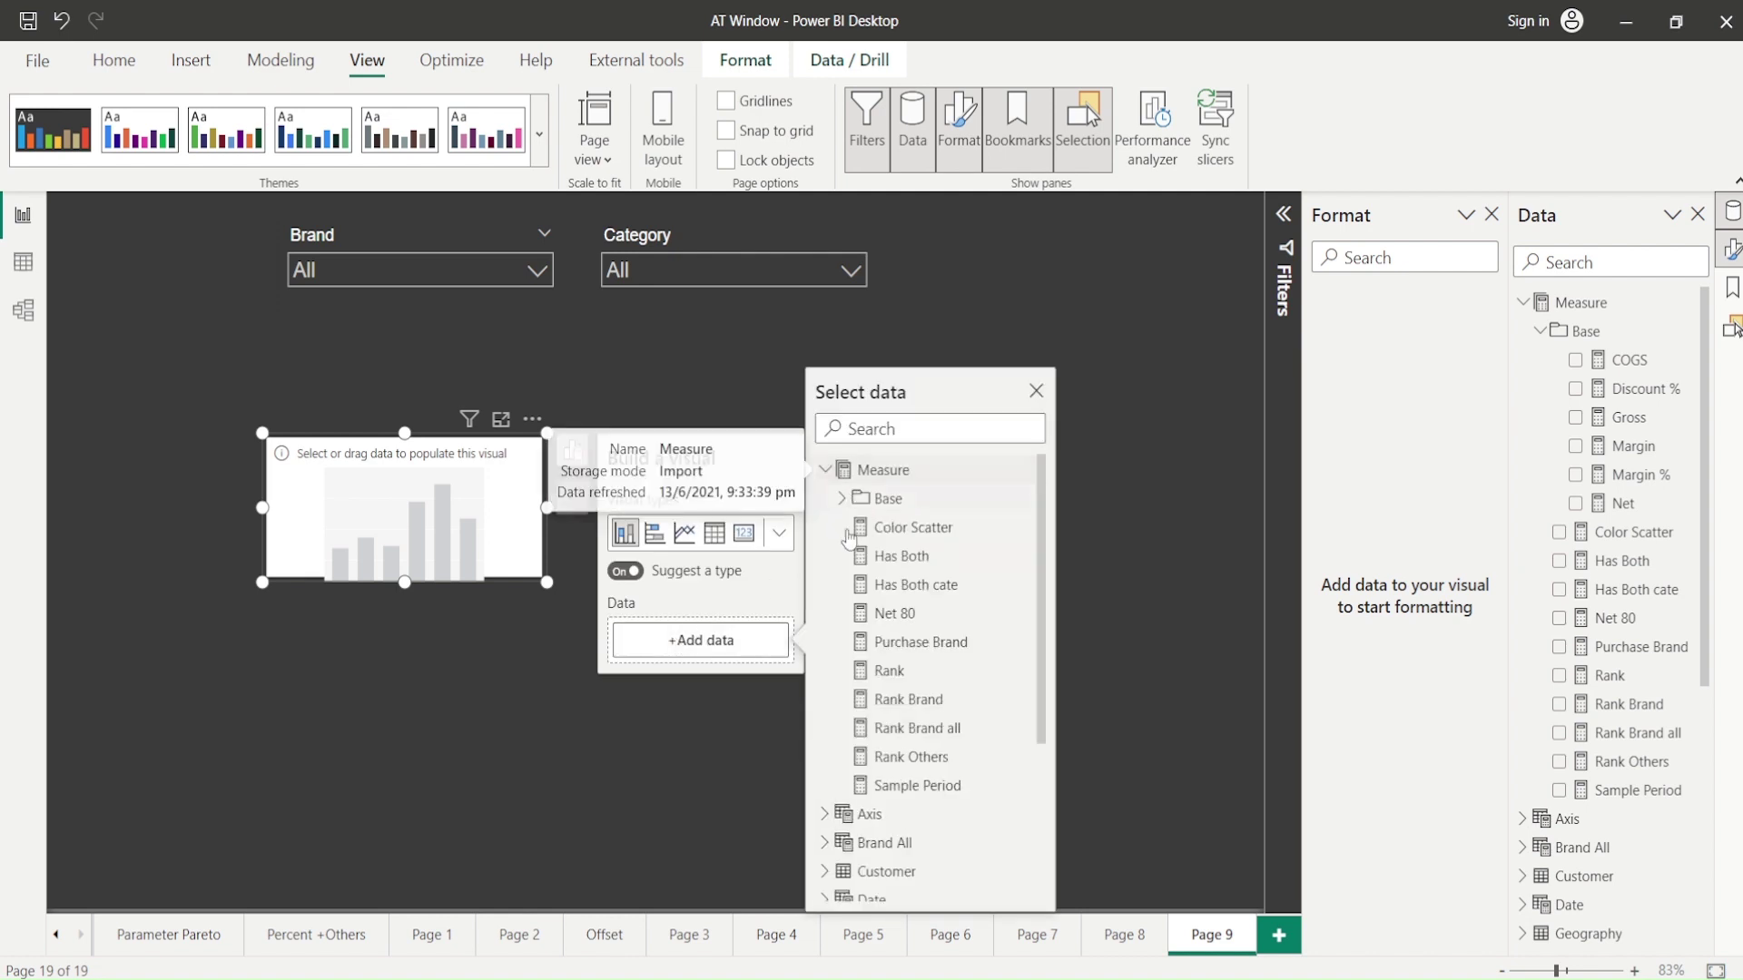
pyautogui.click(848, 502)
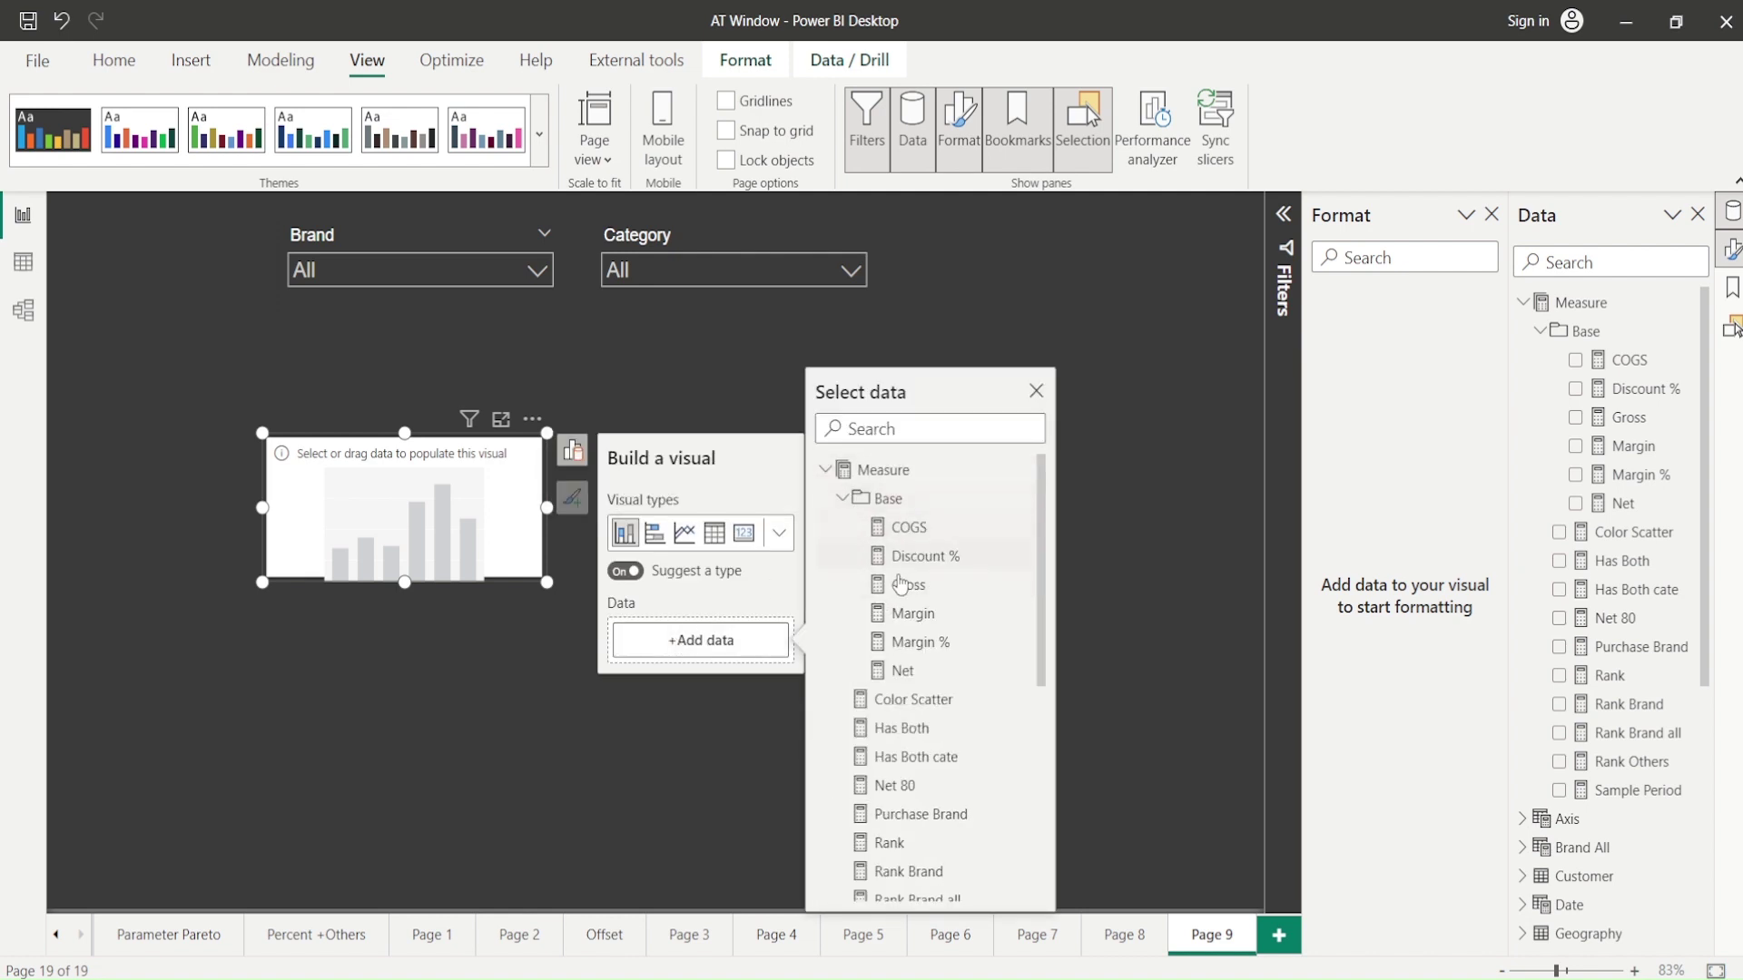
pyautogui.click(894, 672)
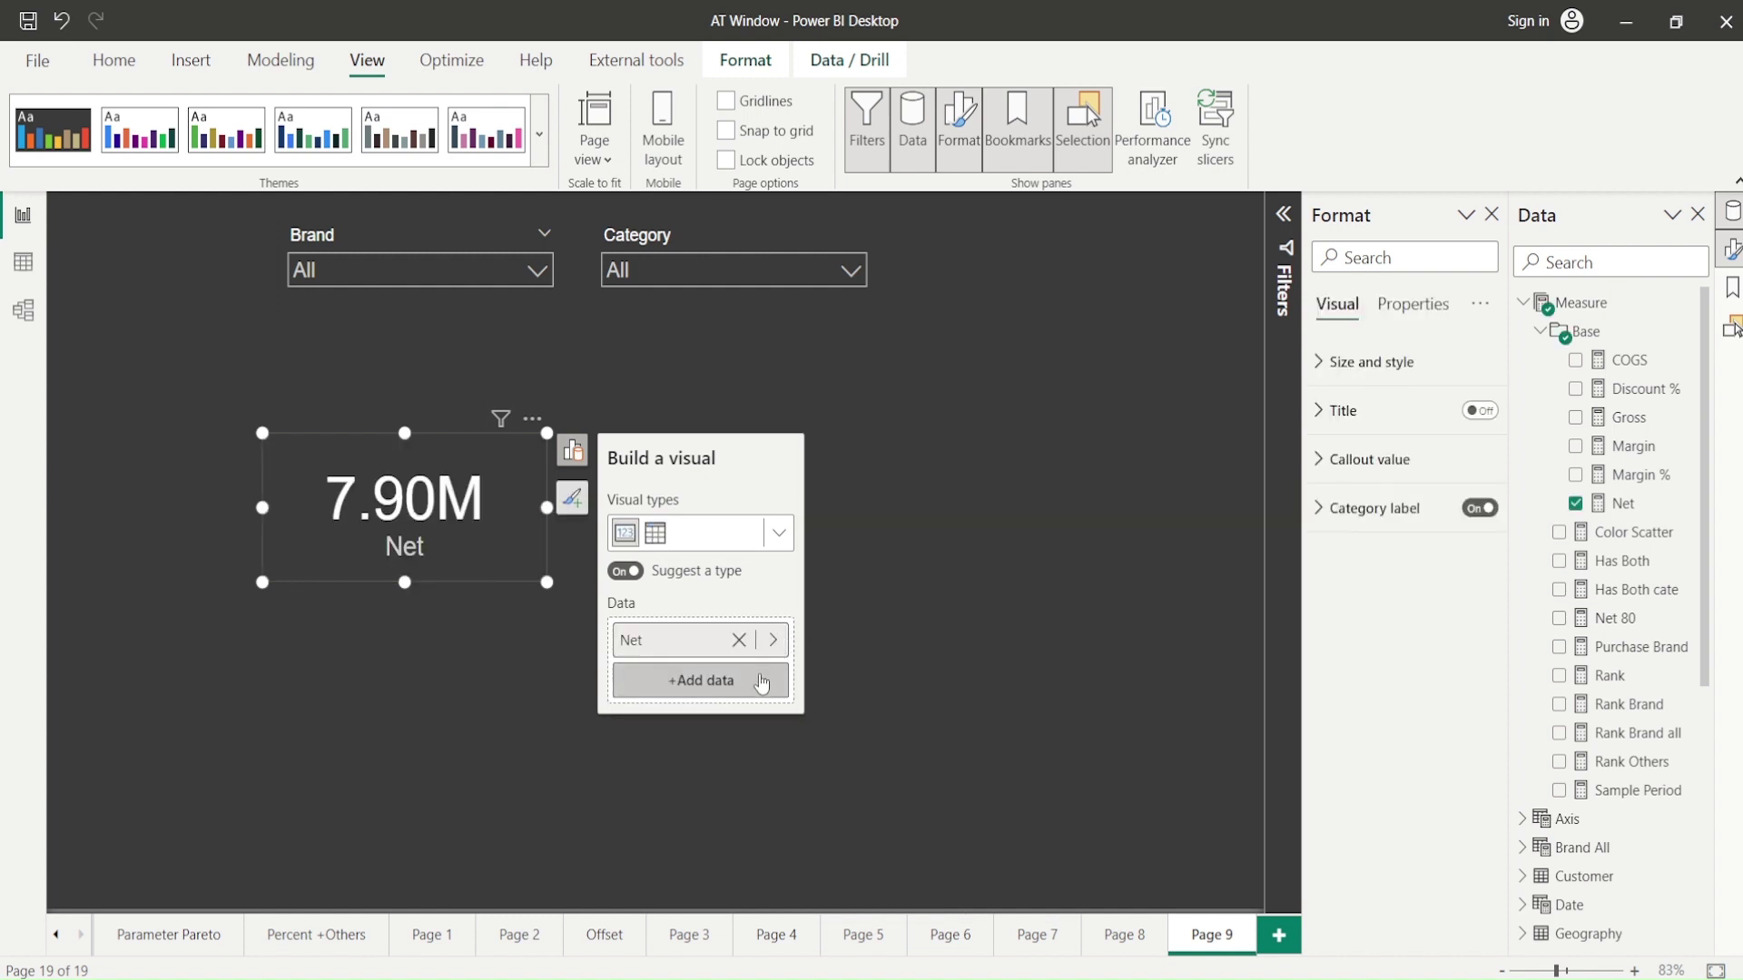
# - Add the State field from the Geography table to the Net visual
pyautogui.click(761, 678)
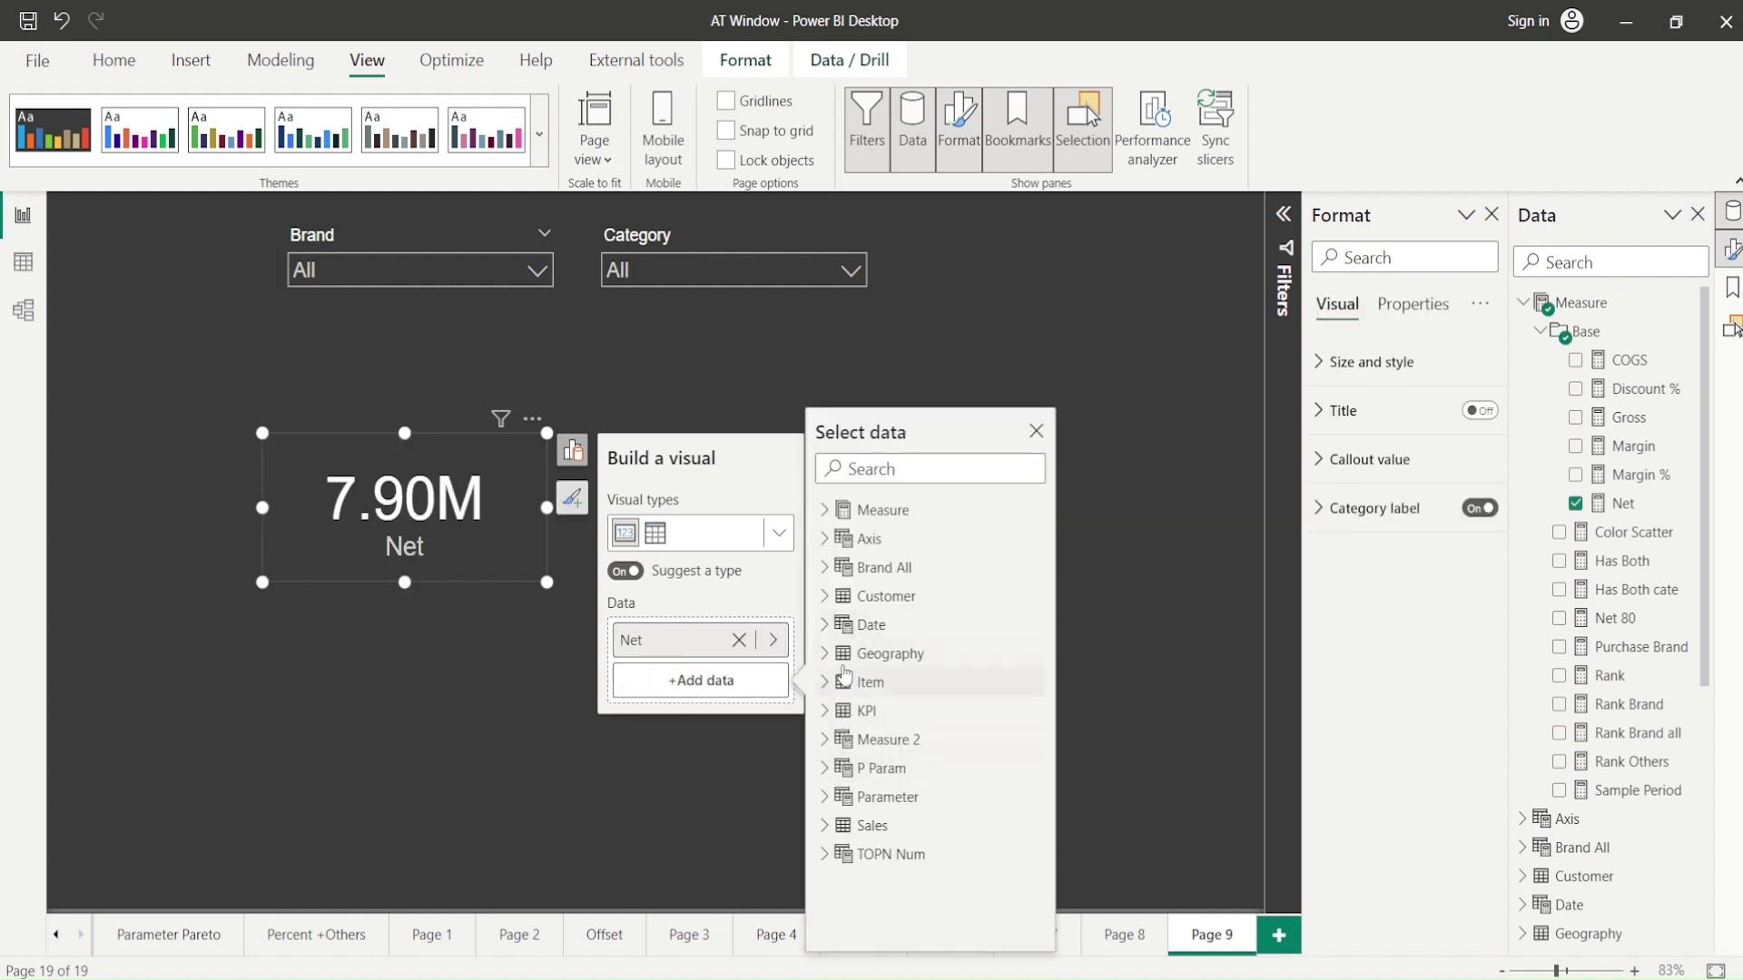
pyautogui.click(827, 661)
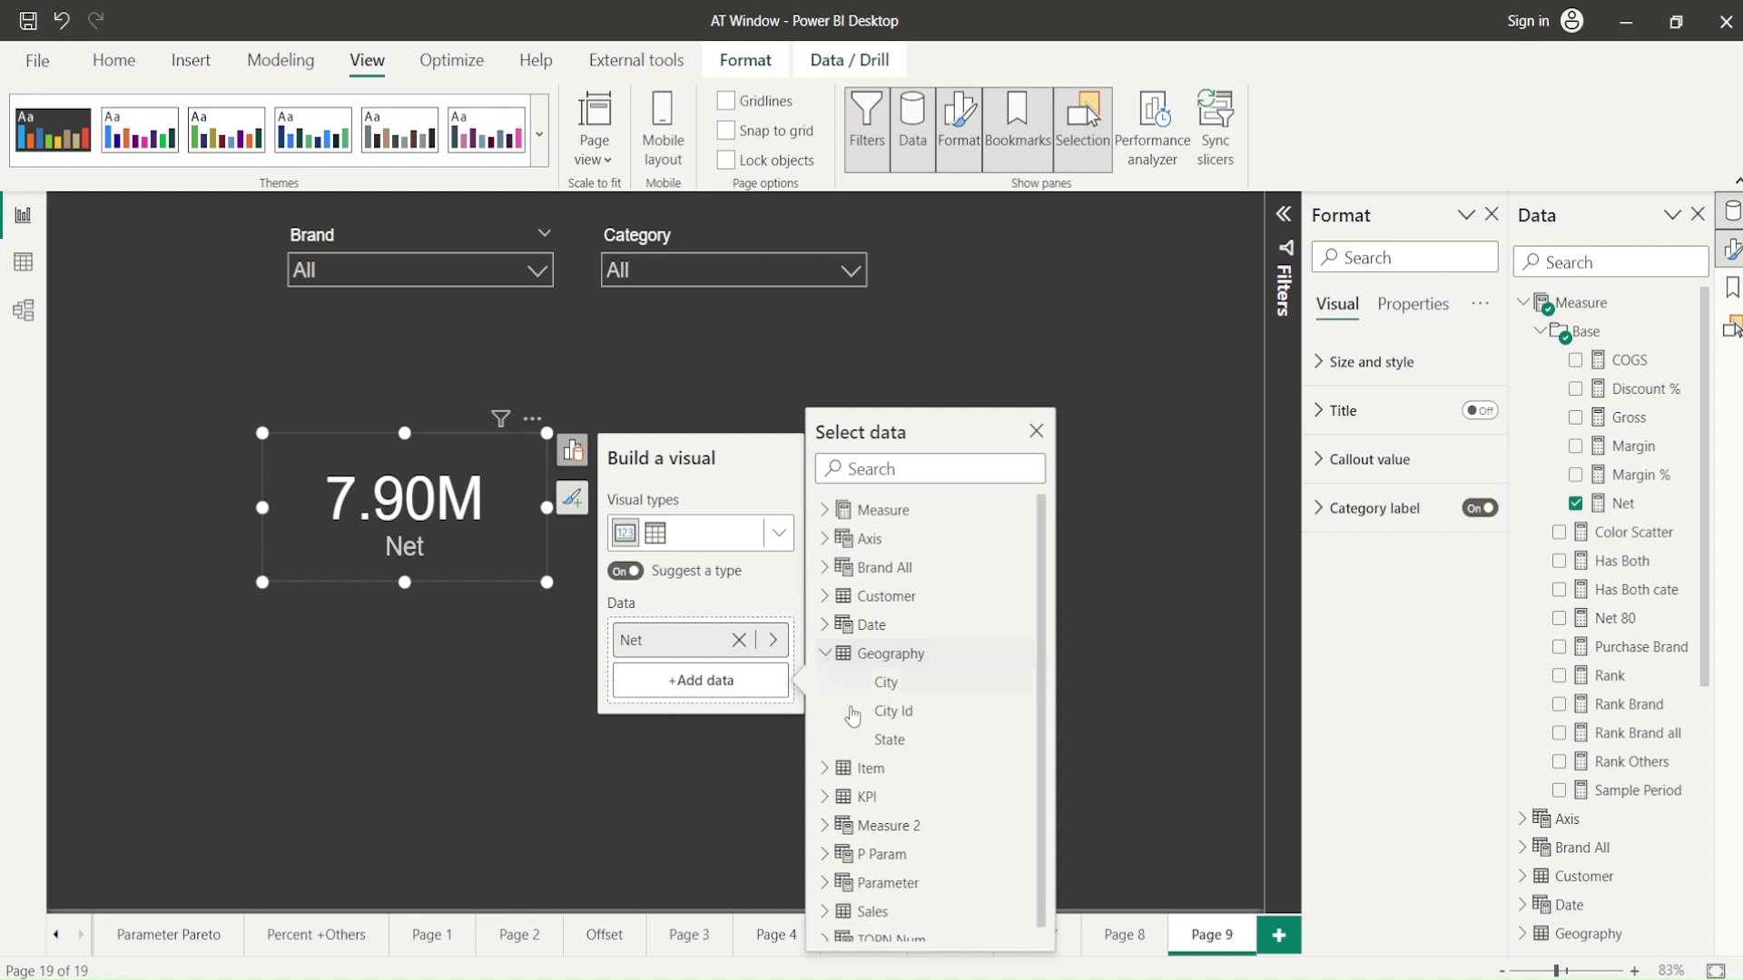
pyautogui.click(877, 740)
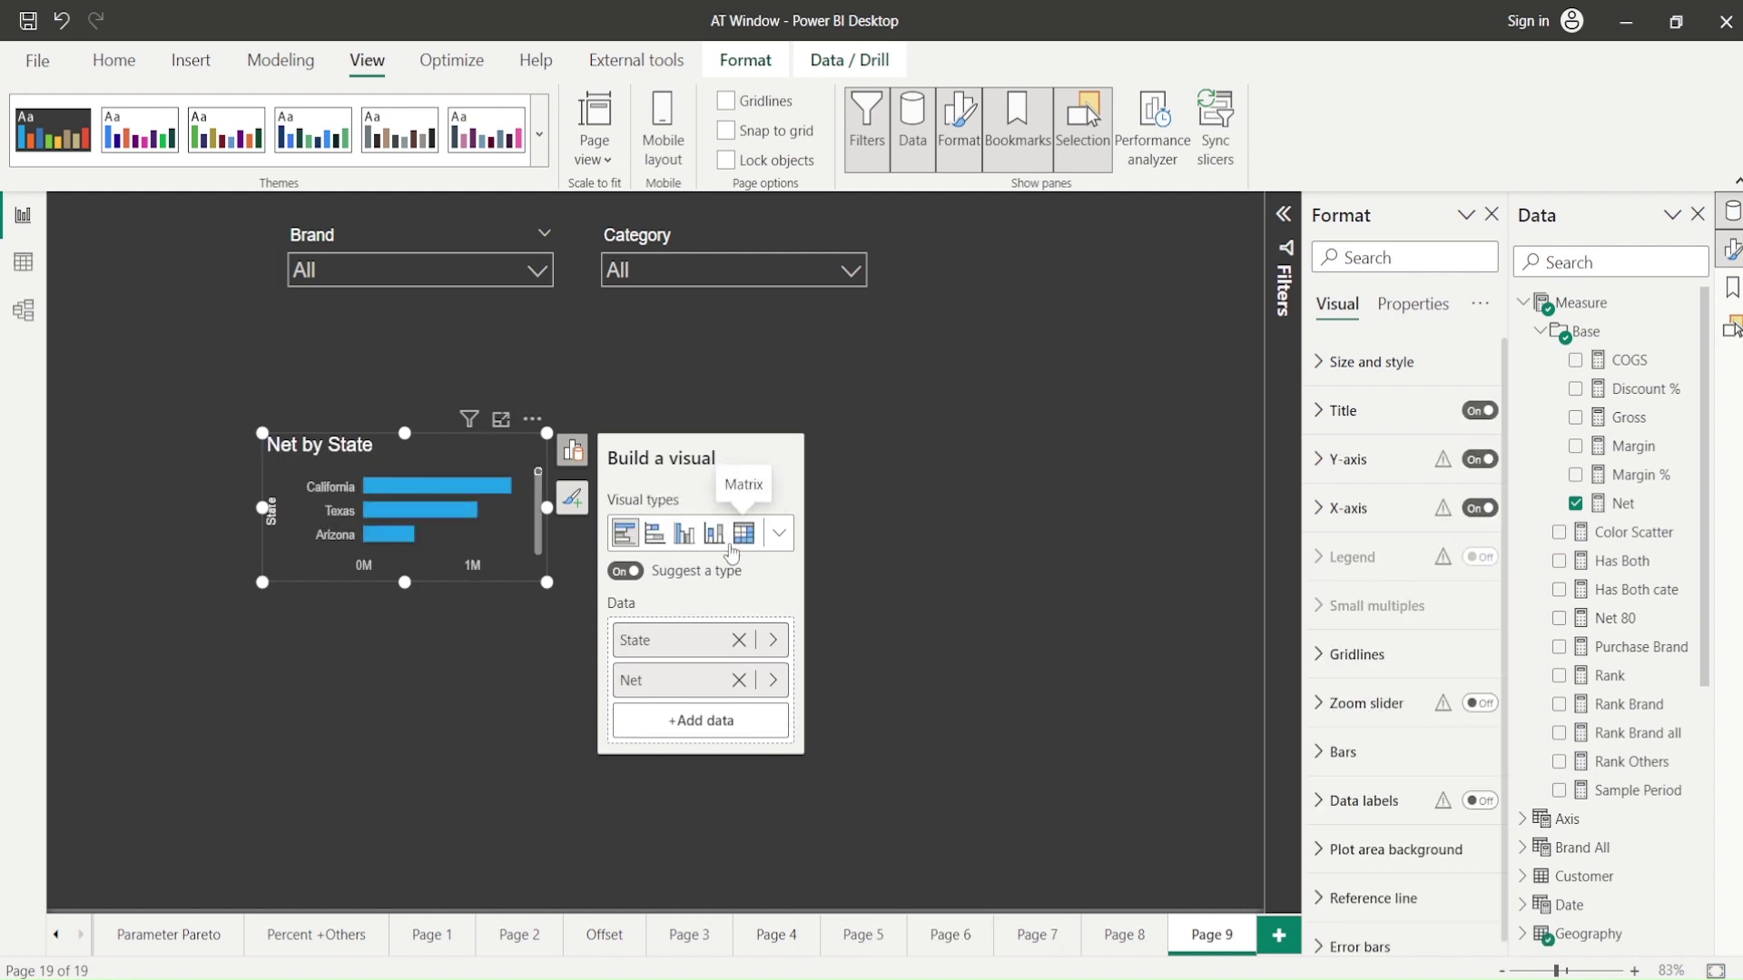
# - Convert the Net by State visual to a column chart and enlarge it to fill the area below the slicers
pyautogui.click(683, 541)
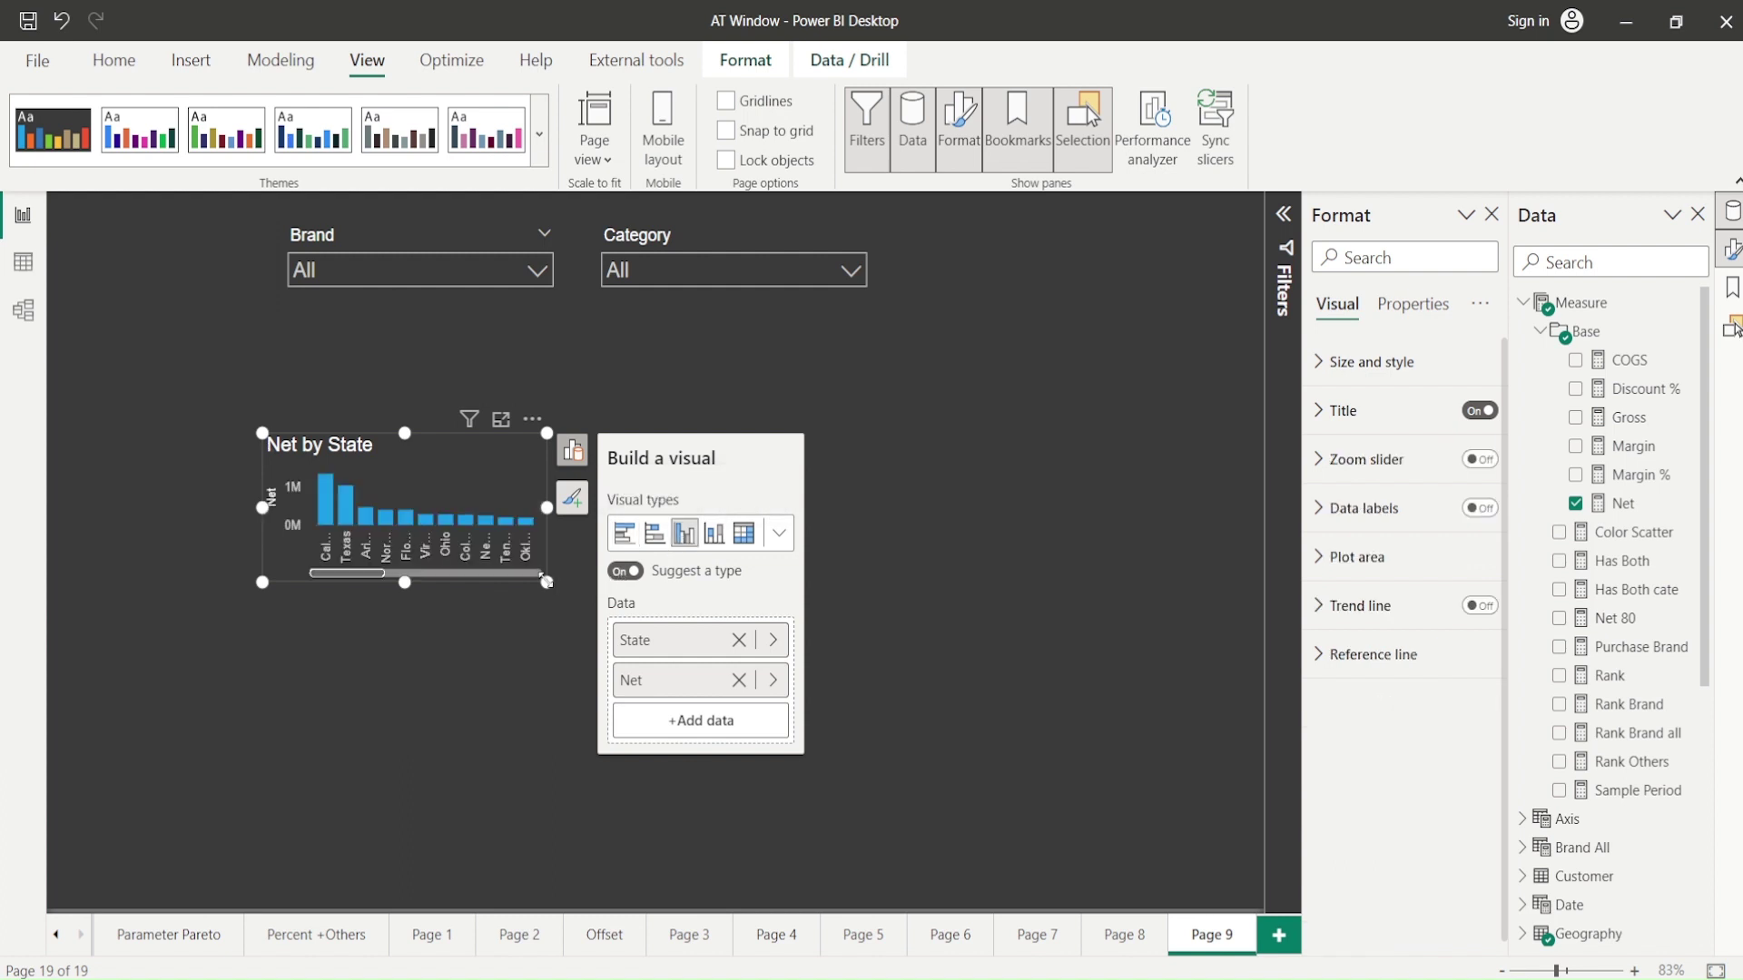
pyautogui.moveTo(547, 582); pyautogui.dragTo(1085, 832)
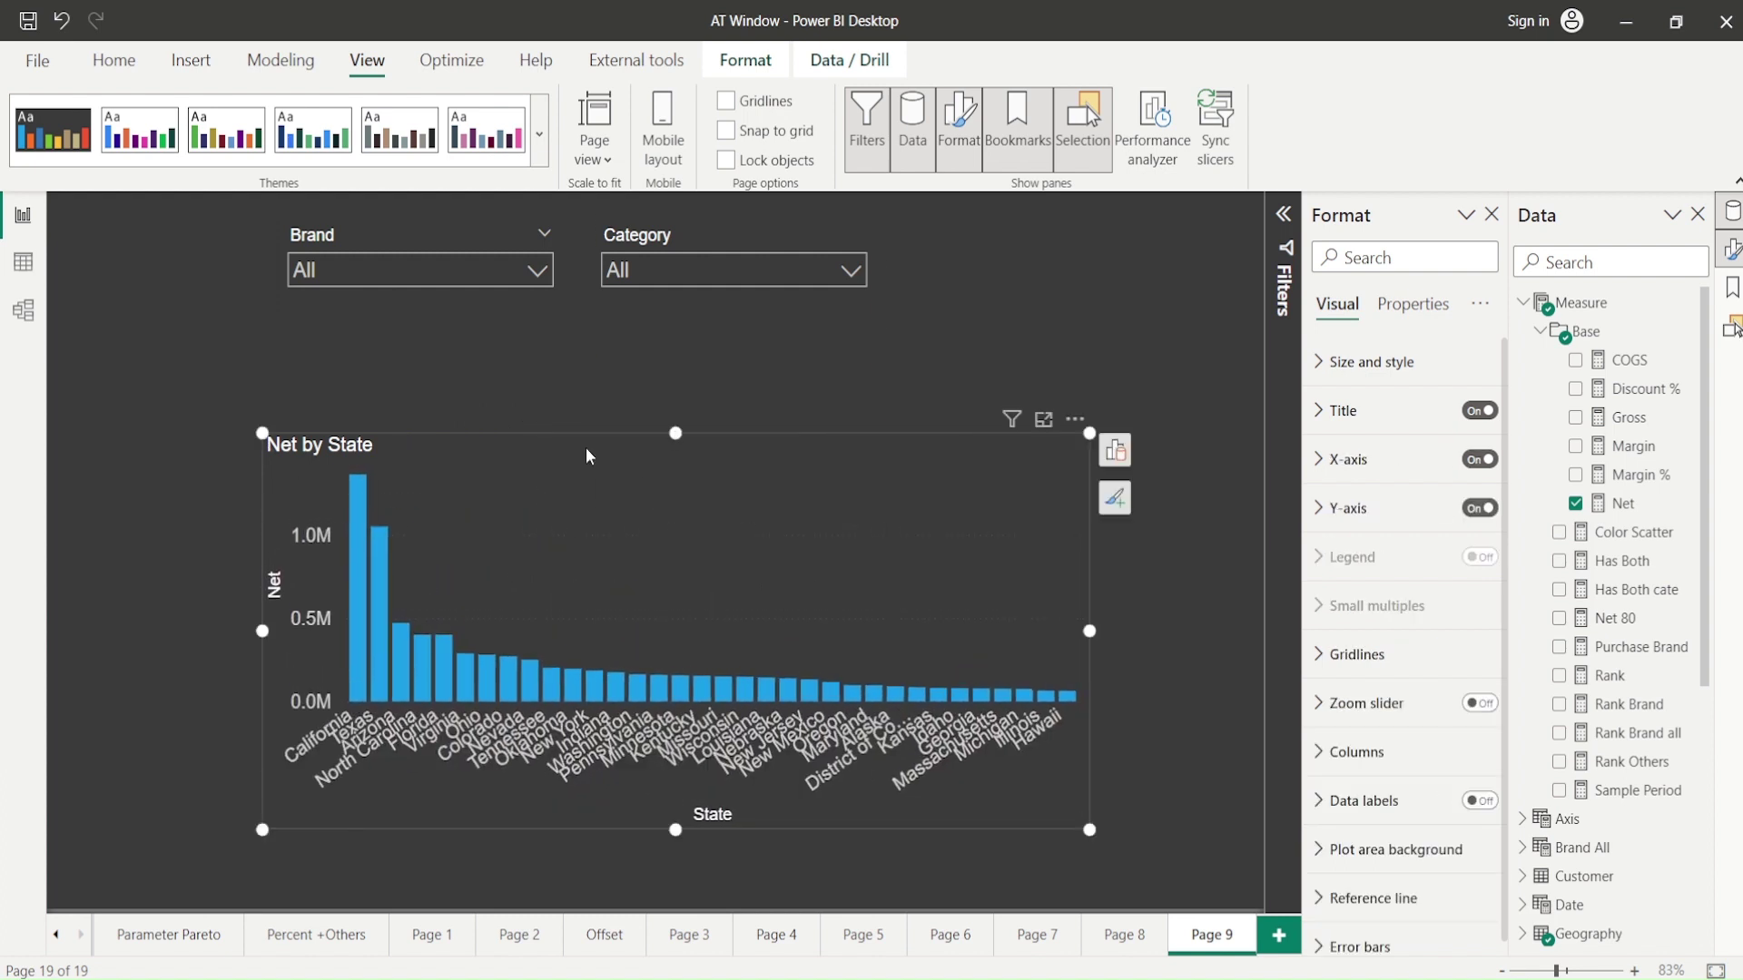
# - Select Brand 10 in the Brand slicer to filter the chart, and deselect it again
pyautogui.click(405, 268)
pyautogui.click(317, 336)
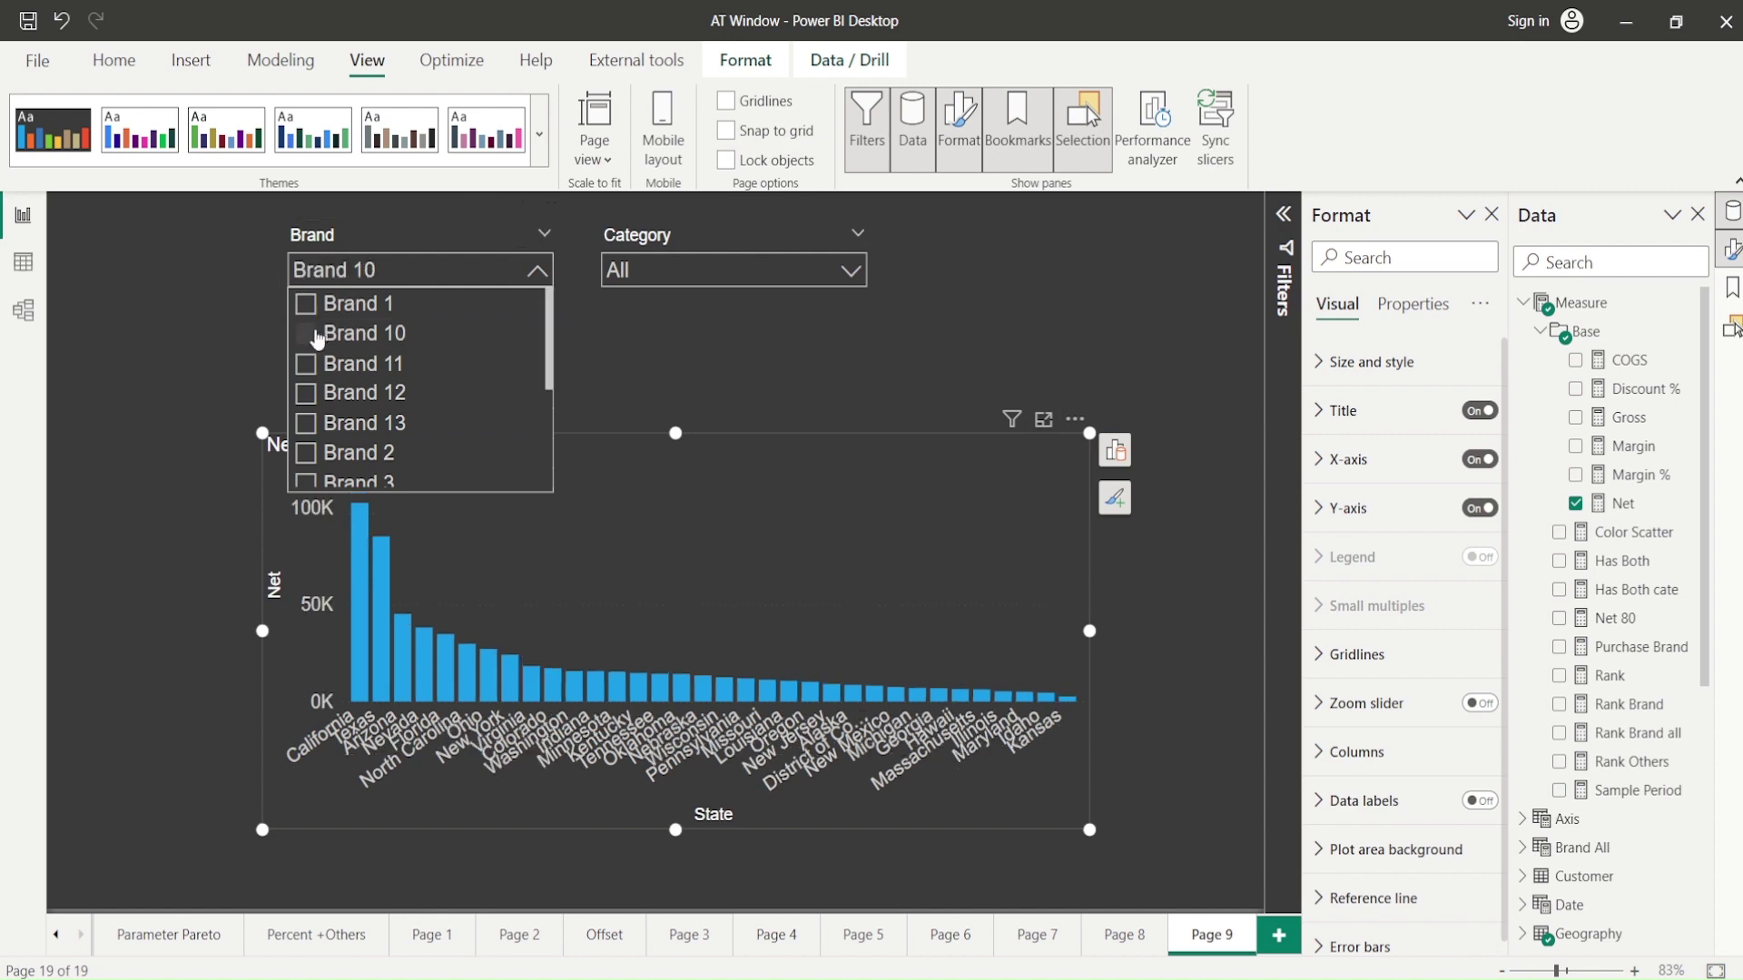
pyautogui.click(317, 336)
# - Filter the chart to Category 2 and toggle Brand 13 on and off in the Brand slicer
pyautogui.click(678, 269)
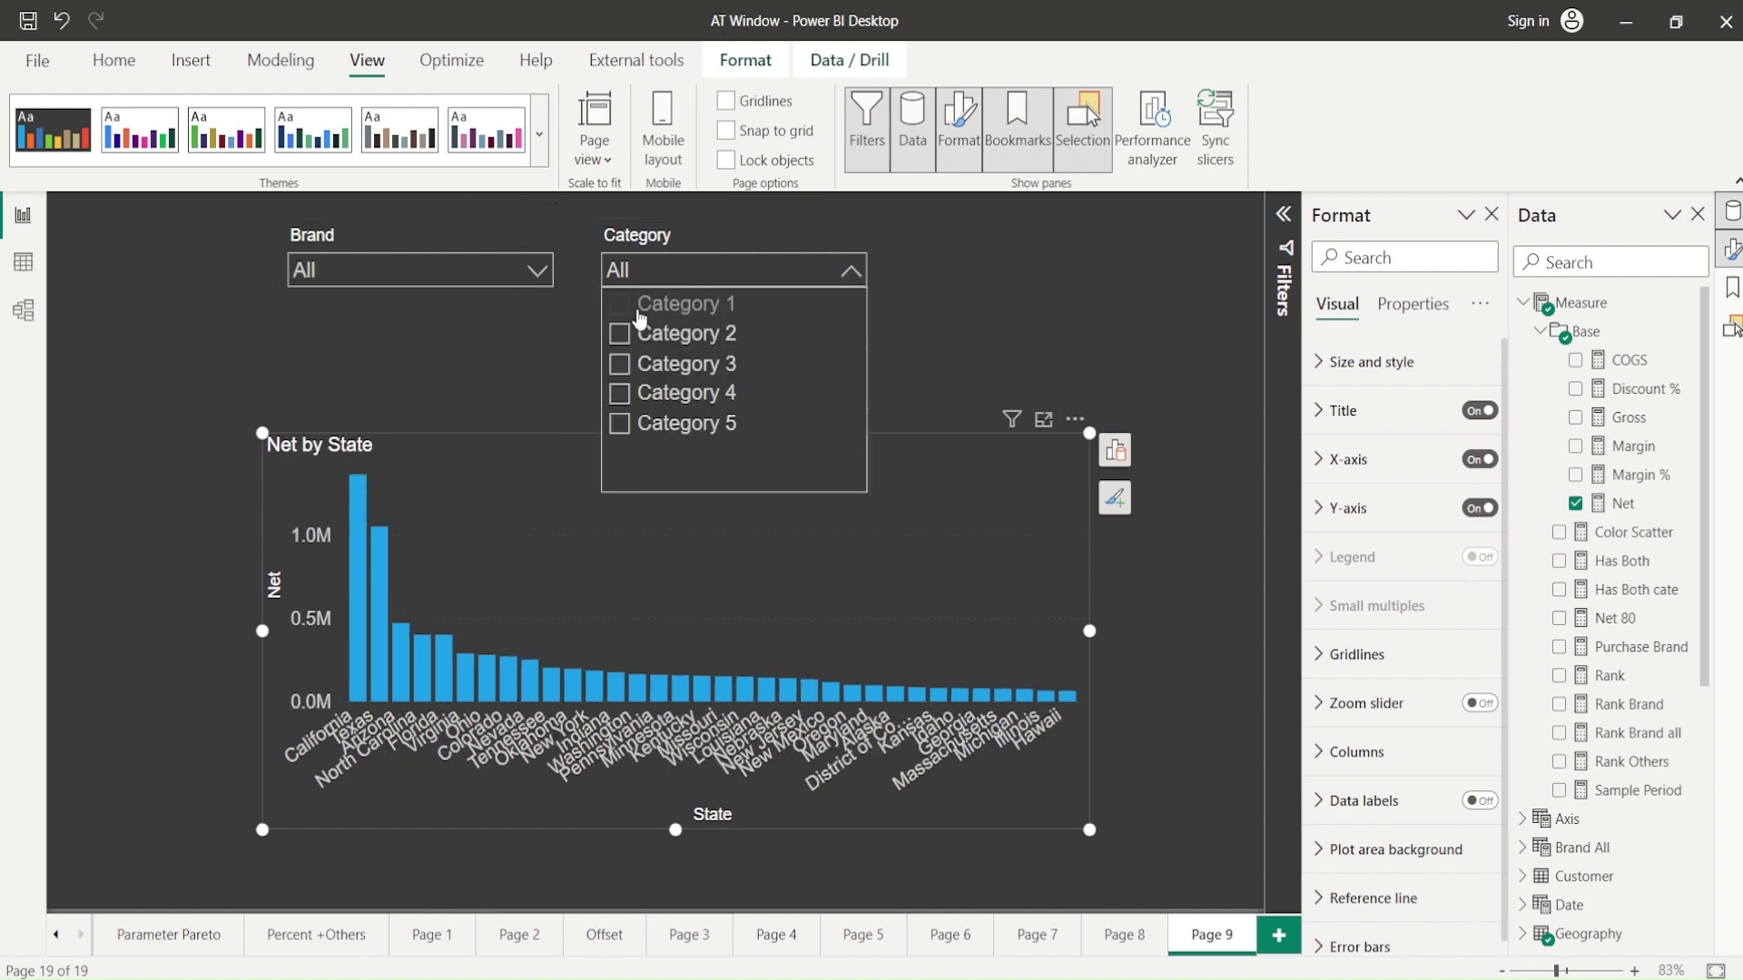
pyautogui.click(620, 337)
pyautogui.click(429, 280)
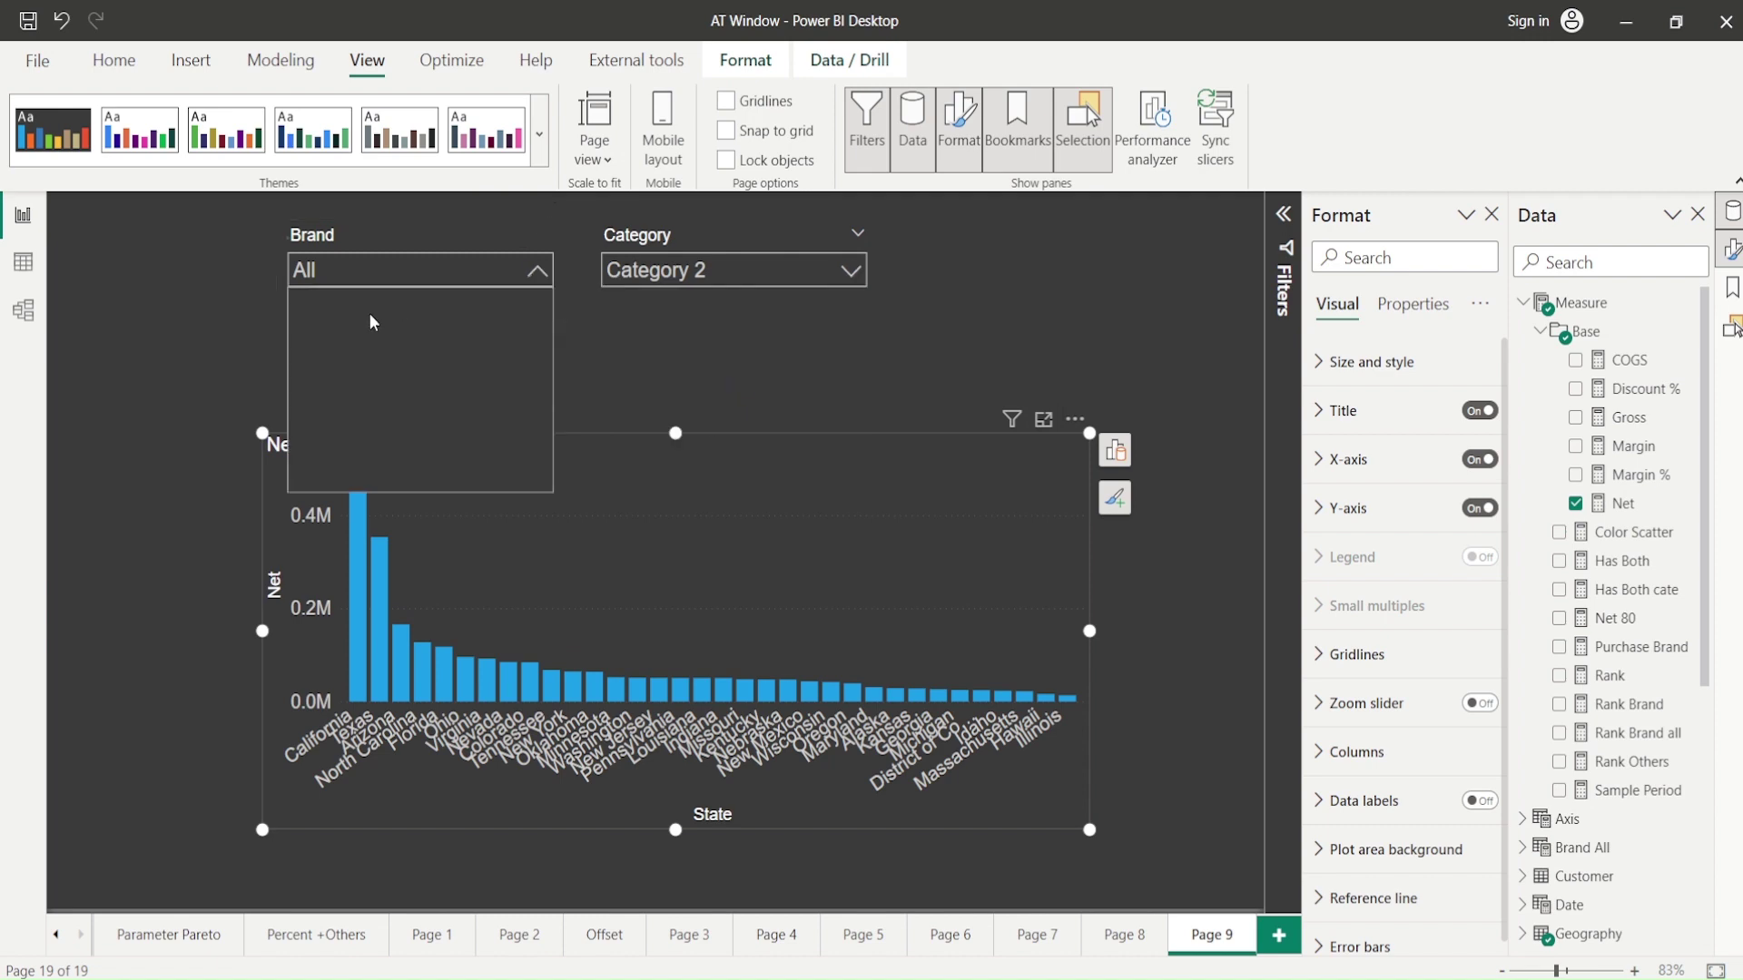
pyautogui.click(310, 367)
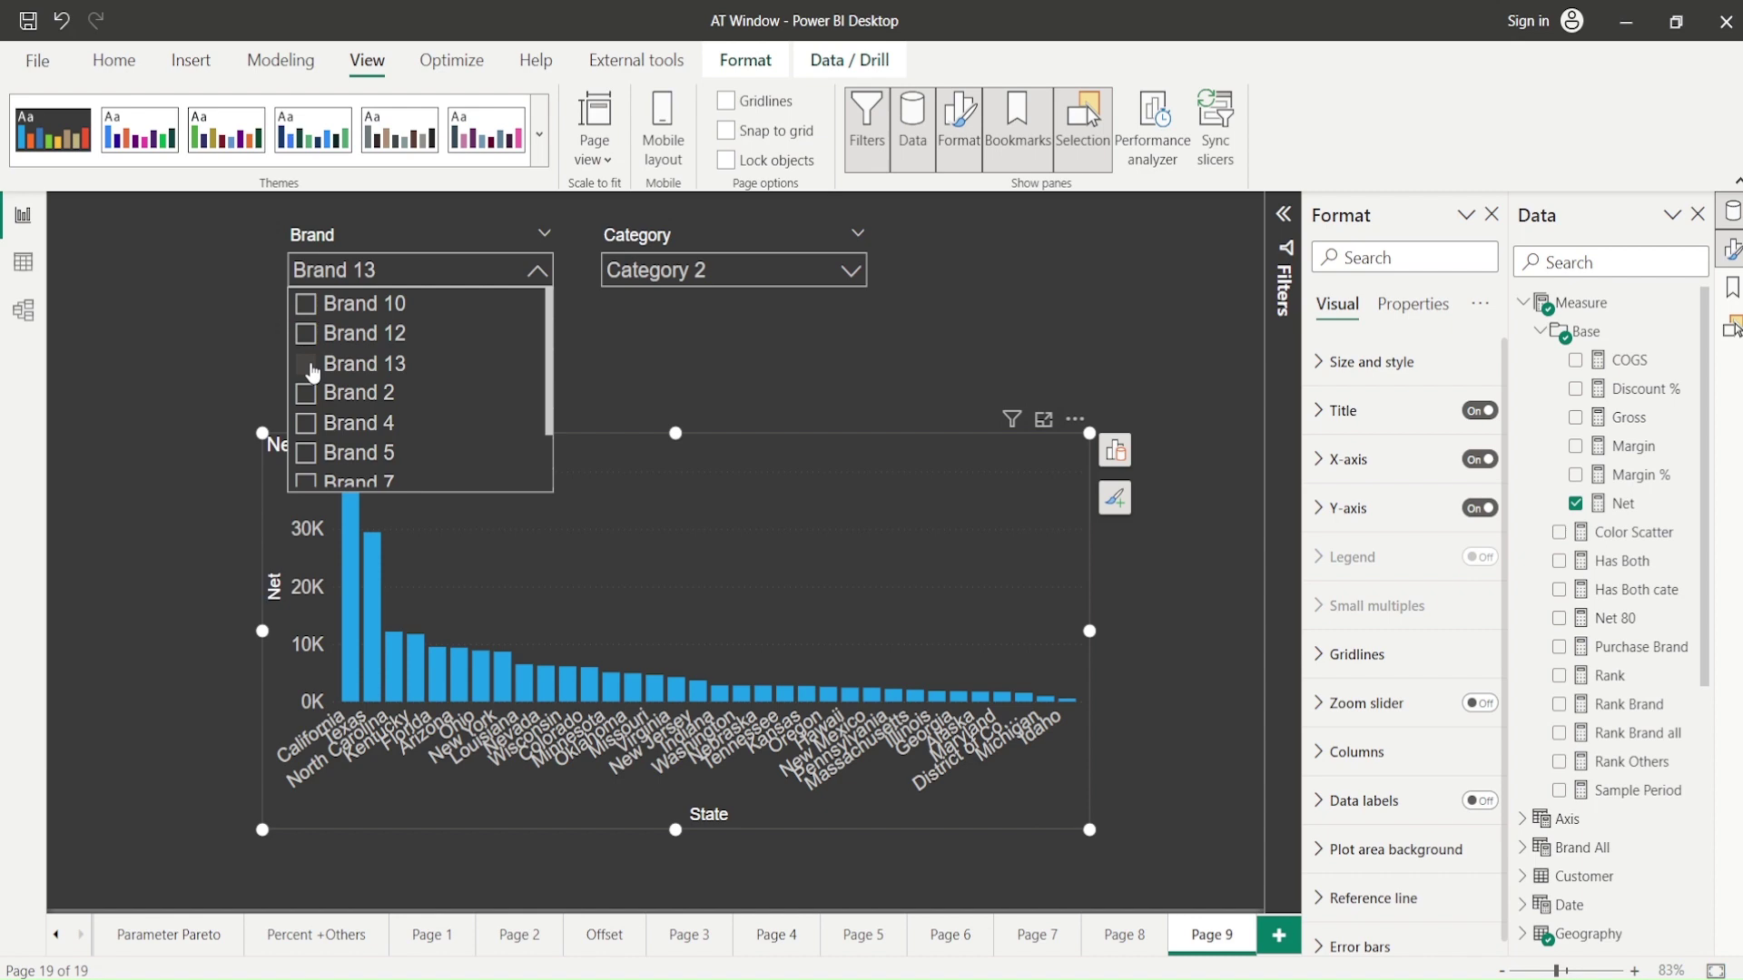
pyautogui.click(309, 366)
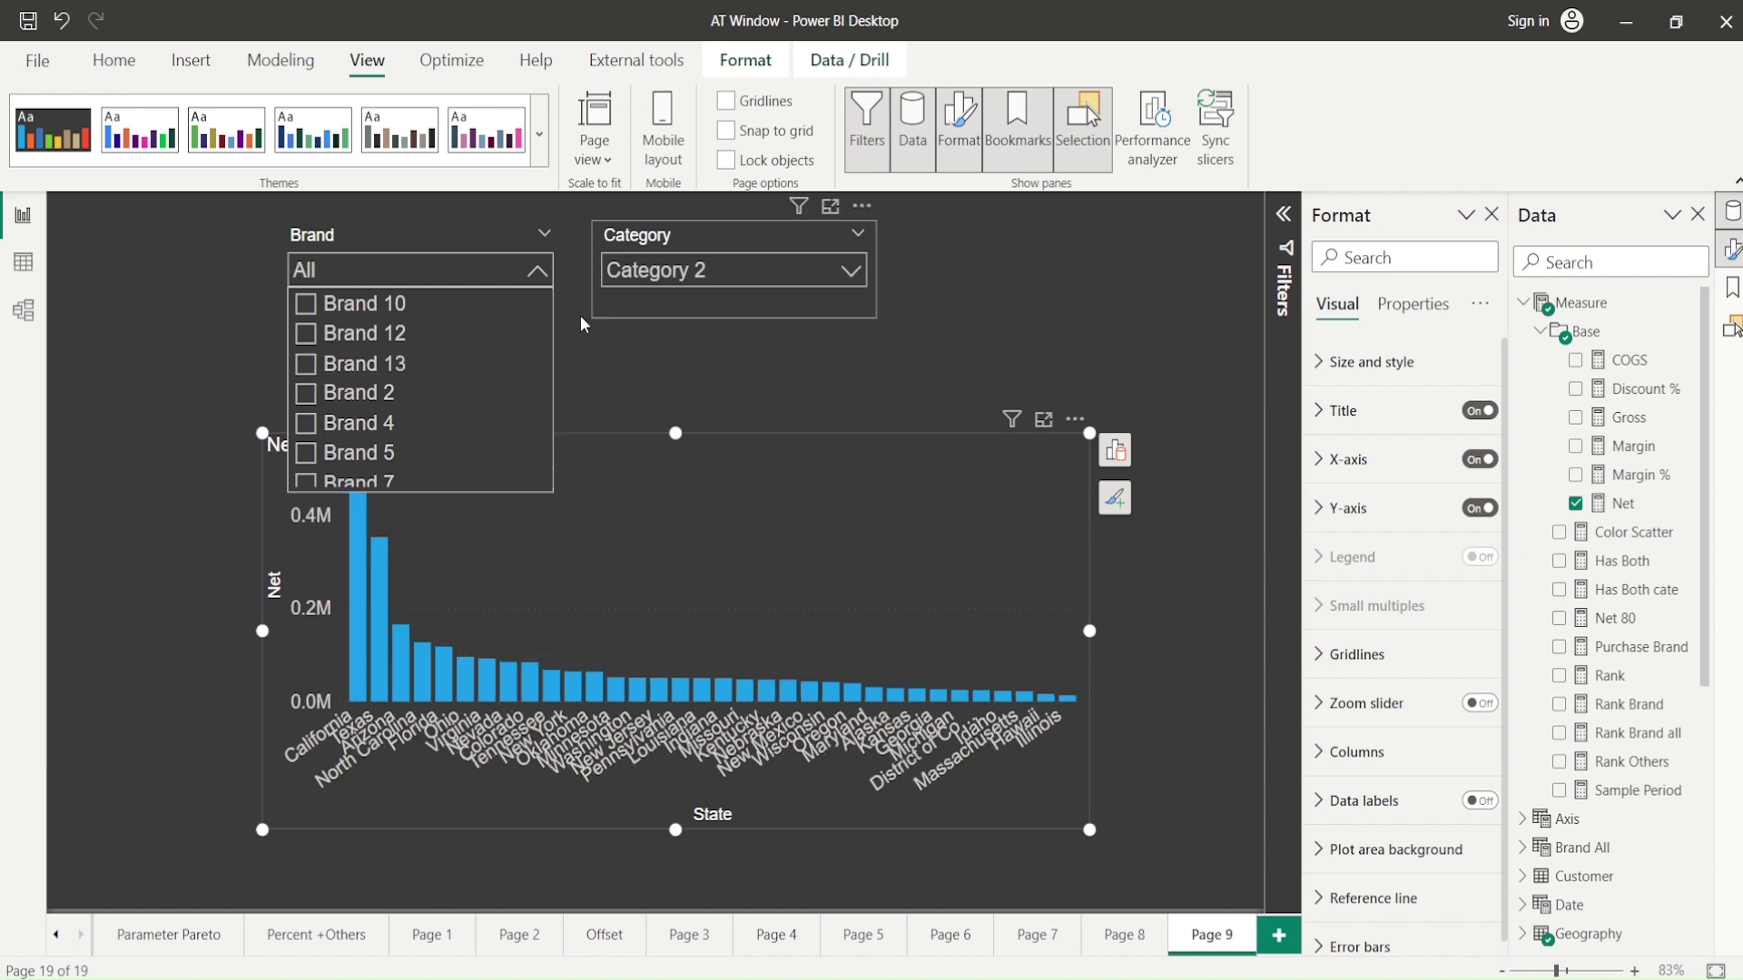
pyautogui.click(309, 366)
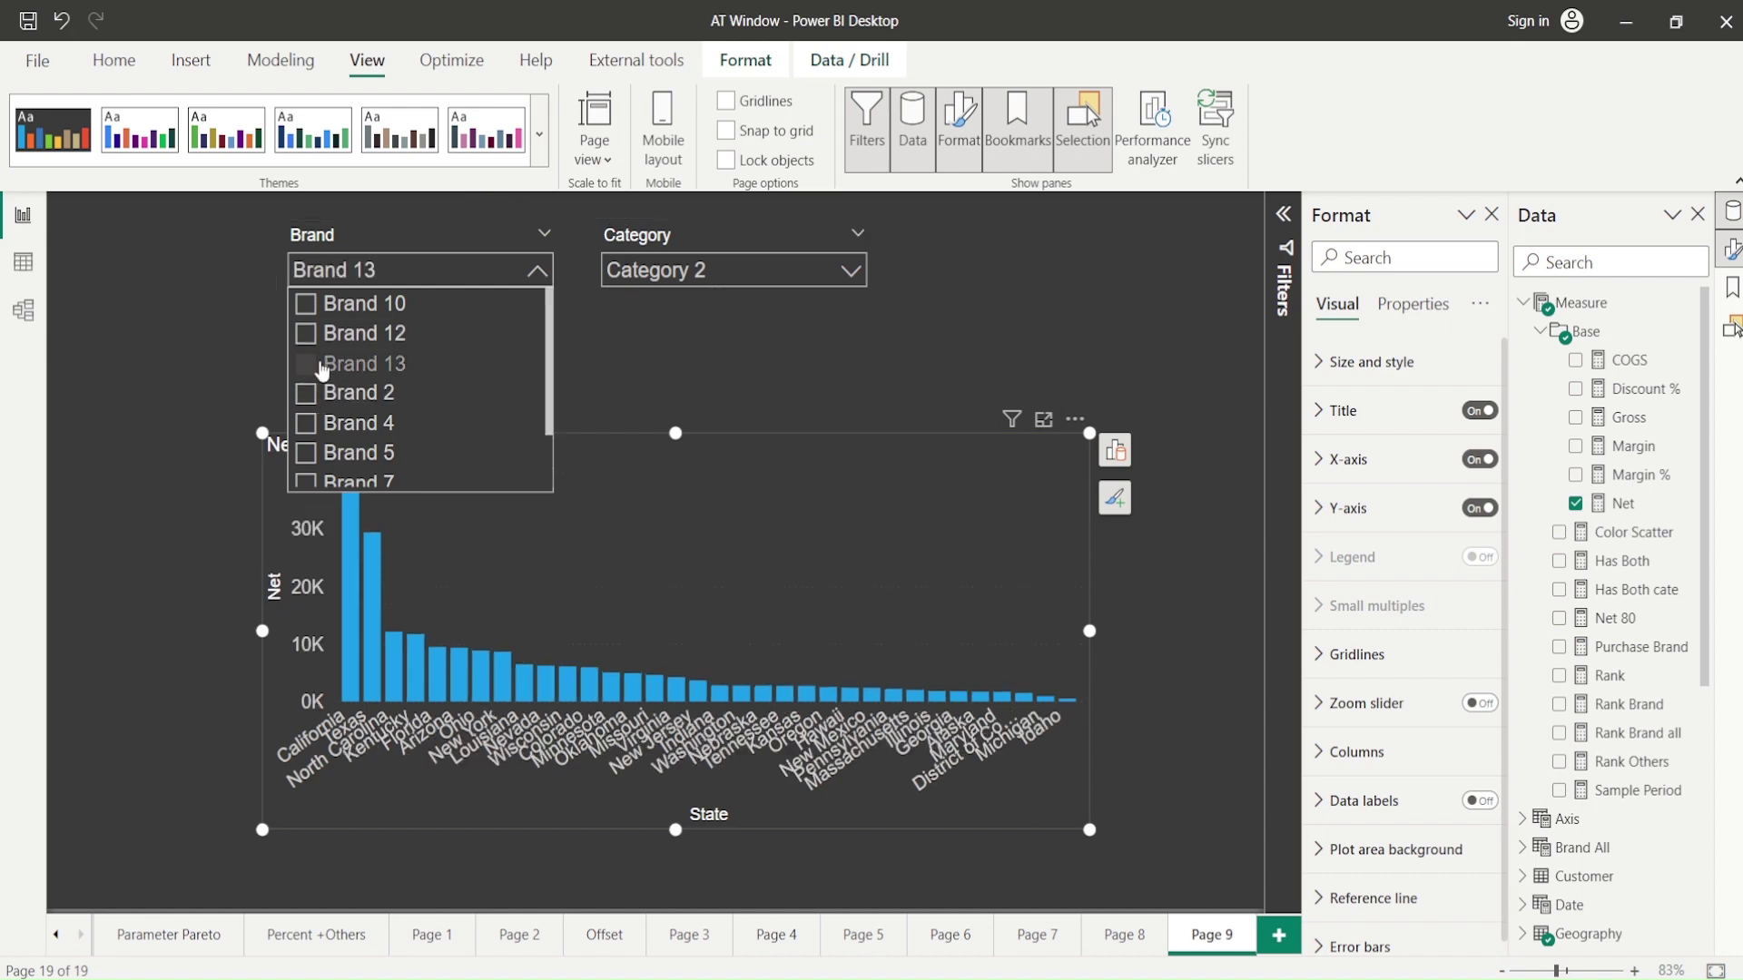
pyautogui.click(308, 367)
# - Remove Category 2 from the Category slicer and clear that slicer's selections
pyautogui.click(667, 275)
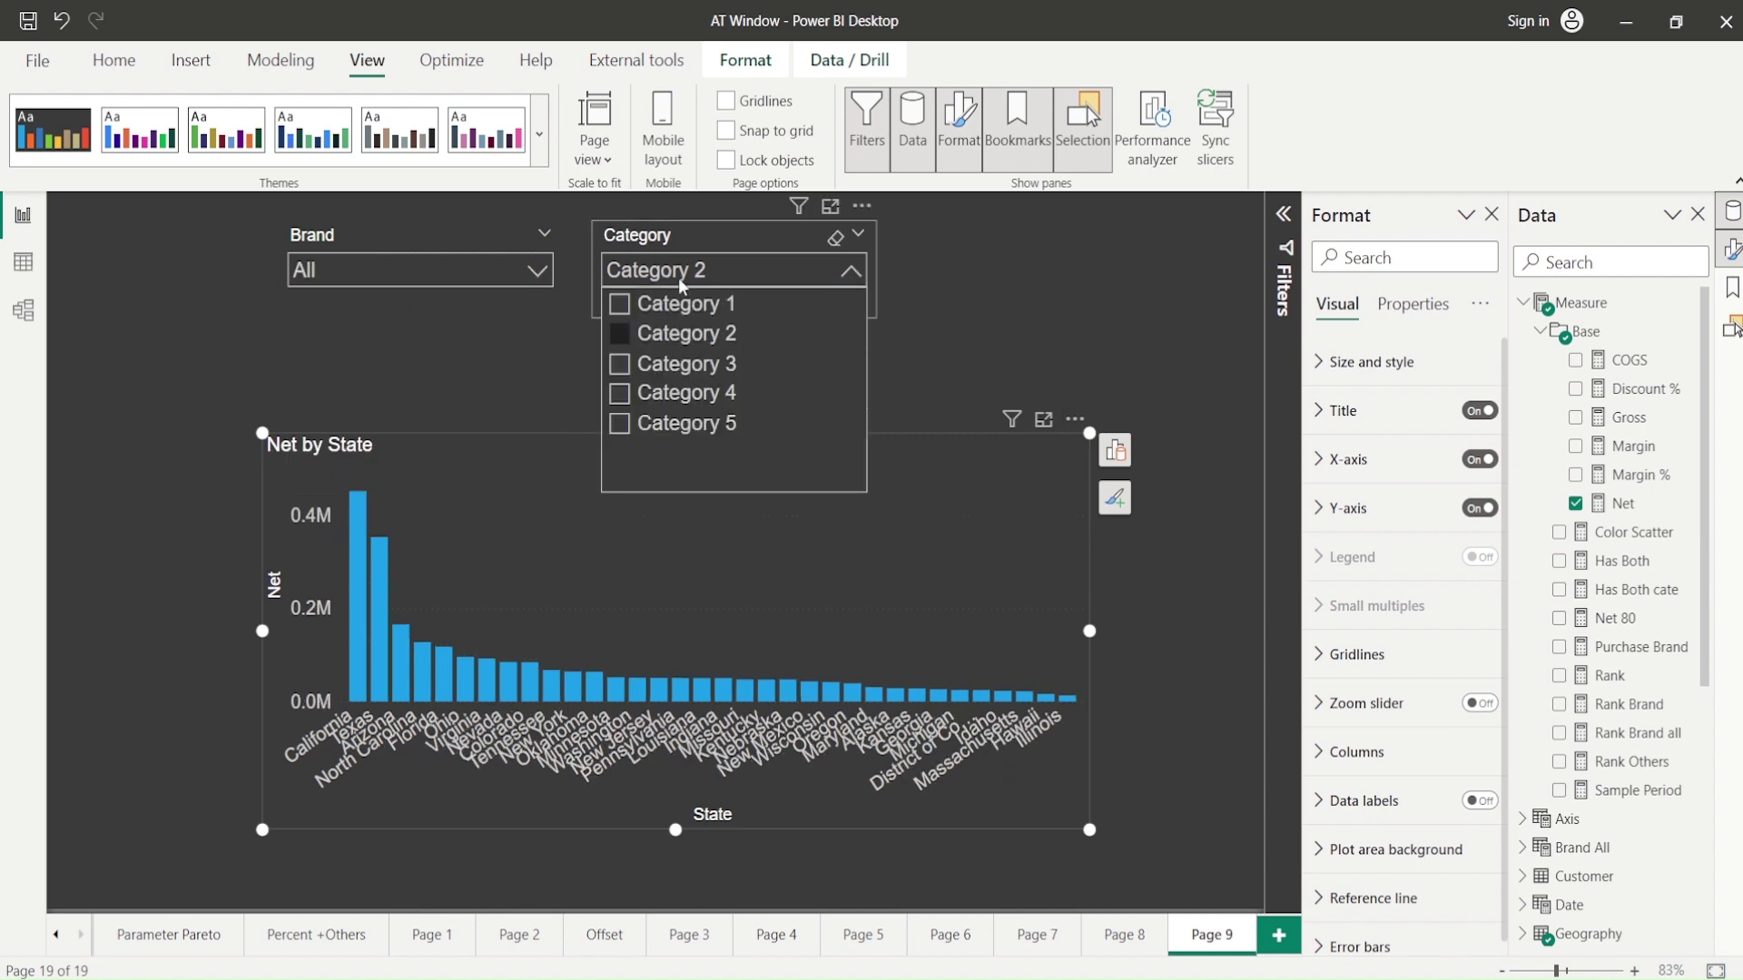
pyautogui.click(661, 336)
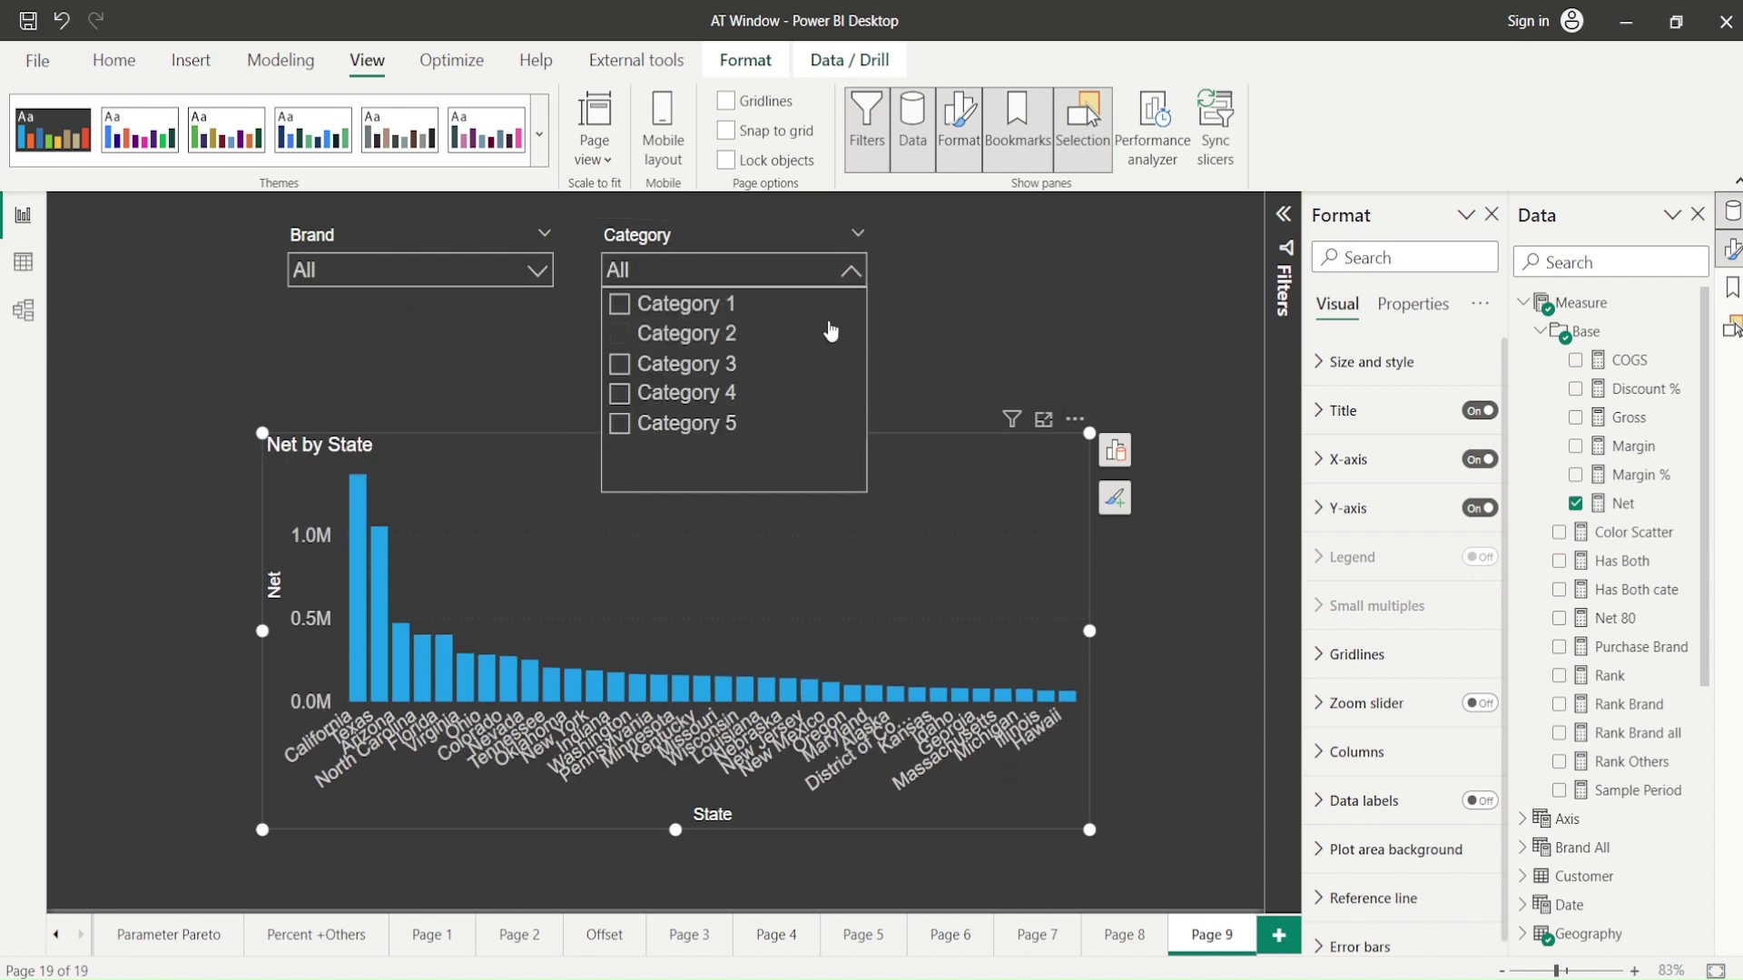
pyautogui.click(923, 310)
pyautogui.click(841, 239)
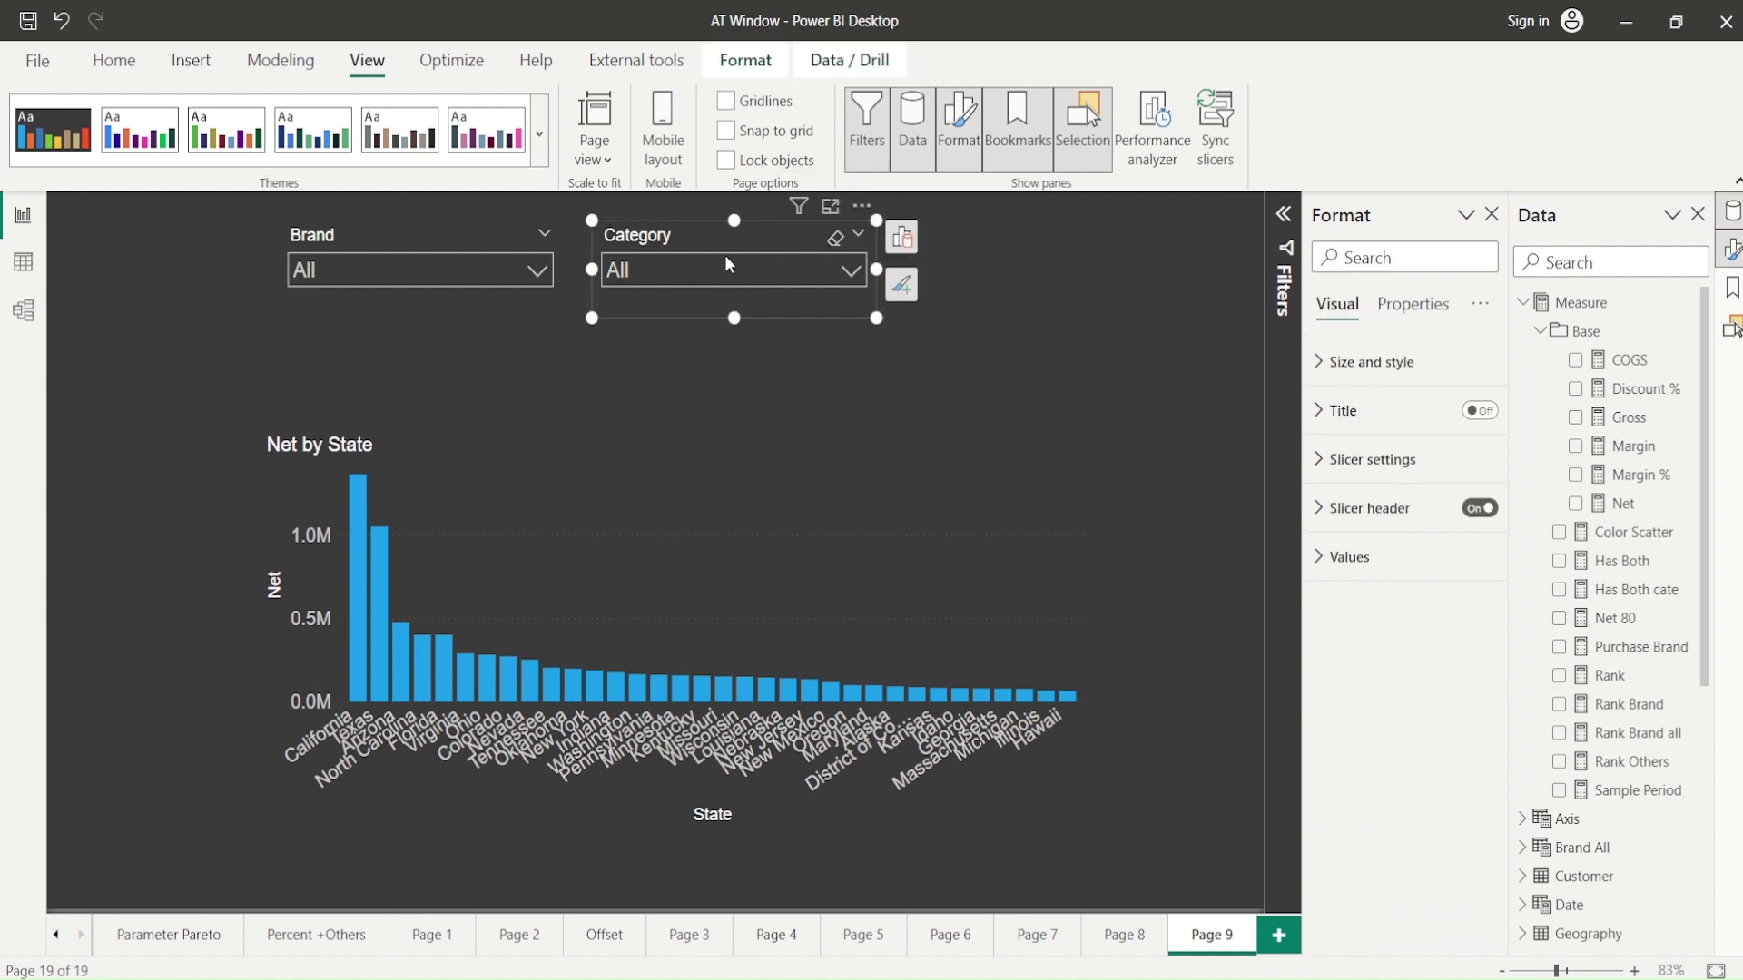
# - Select Brand 10, Brand 11 and Brand 12 in the Brand slicer, and clear its selections
pyautogui.click(511, 279)
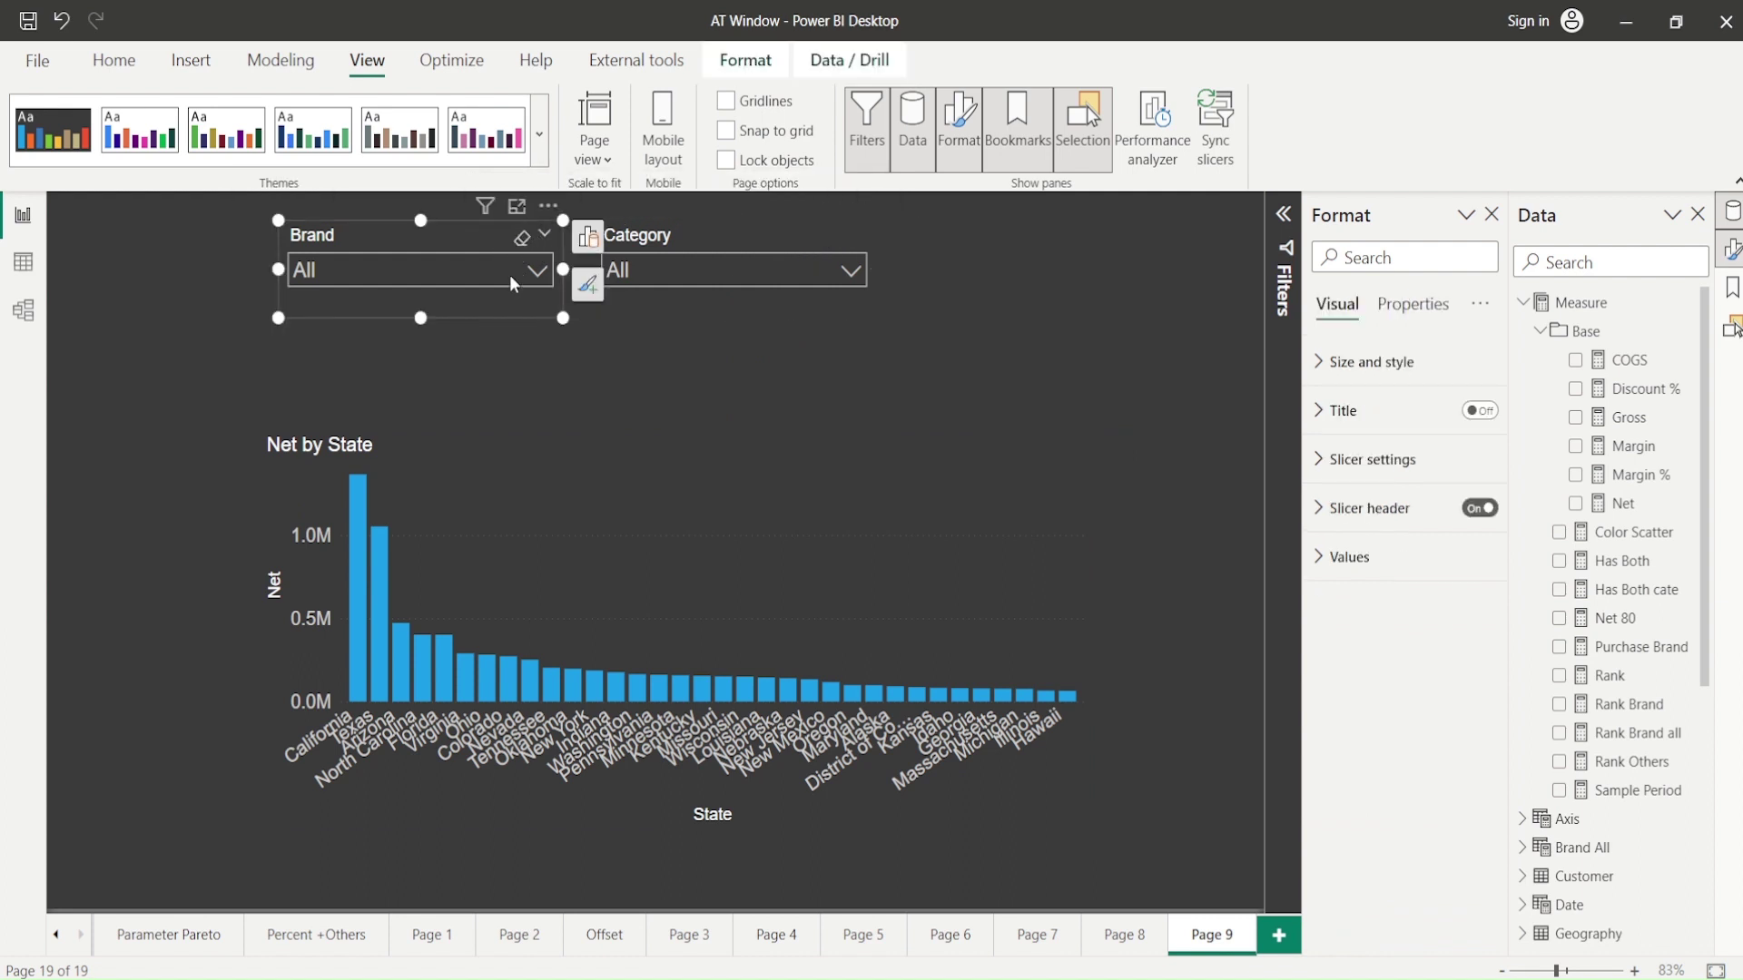
pyautogui.click(443, 273)
pyautogui.click(306, 333)
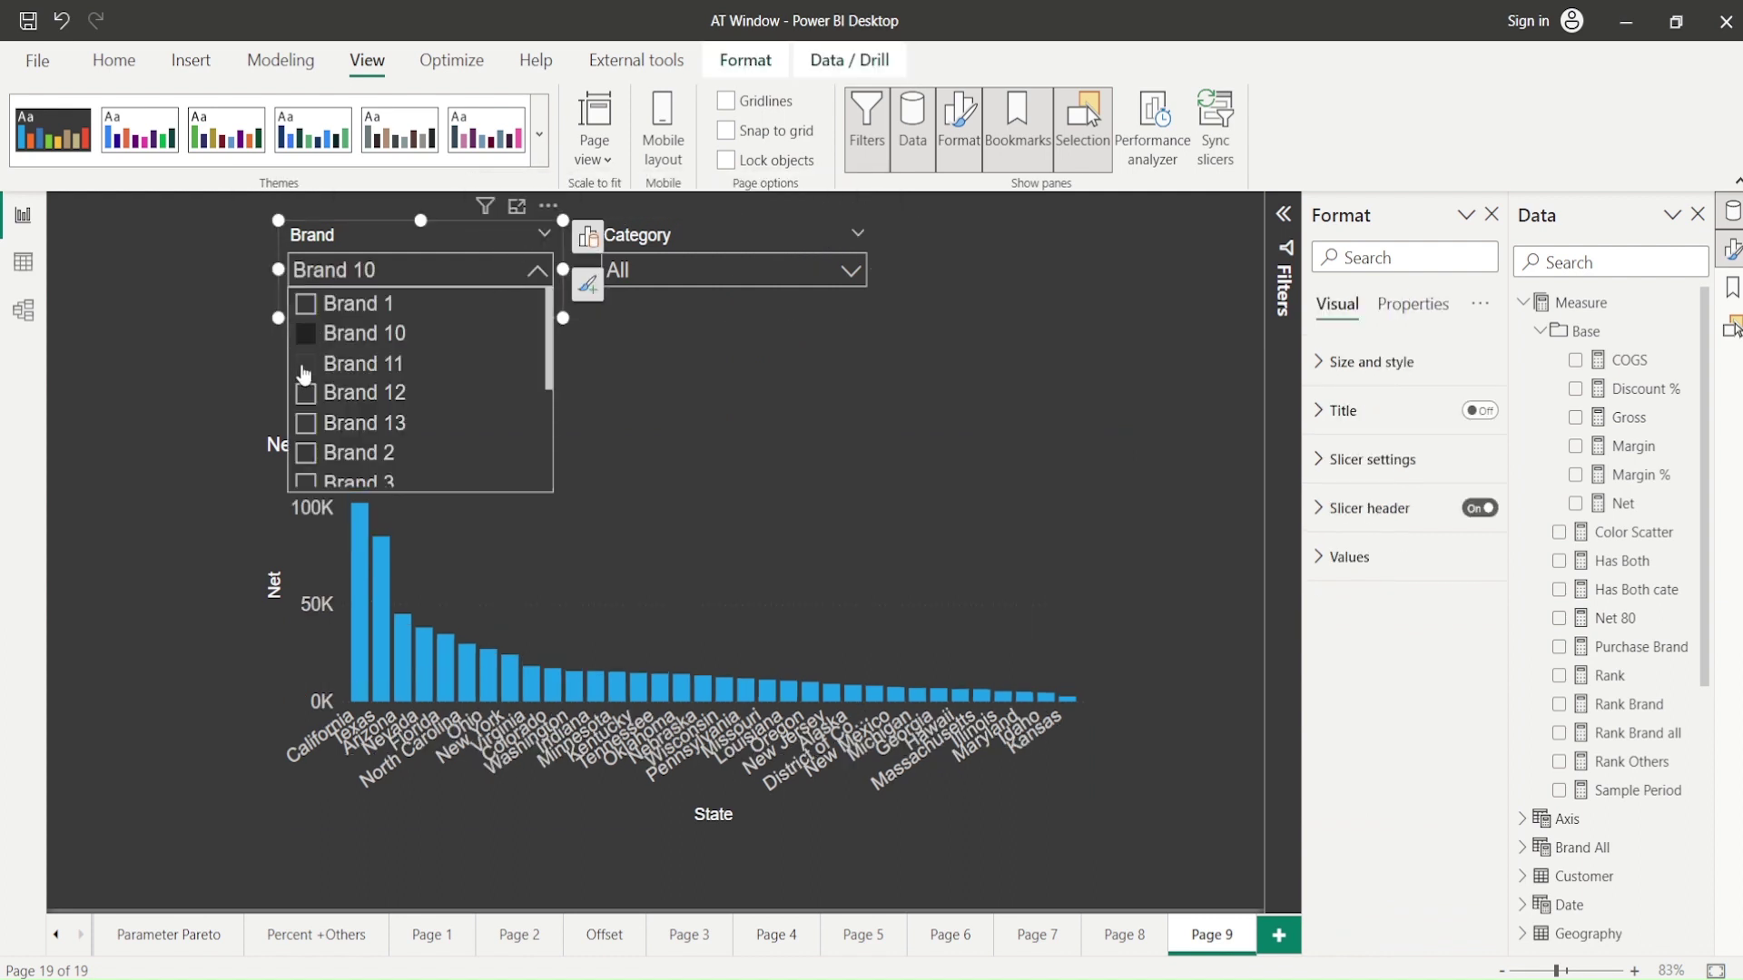
pyautogui.click(306, 363)
pyautogui.click(306, 392)
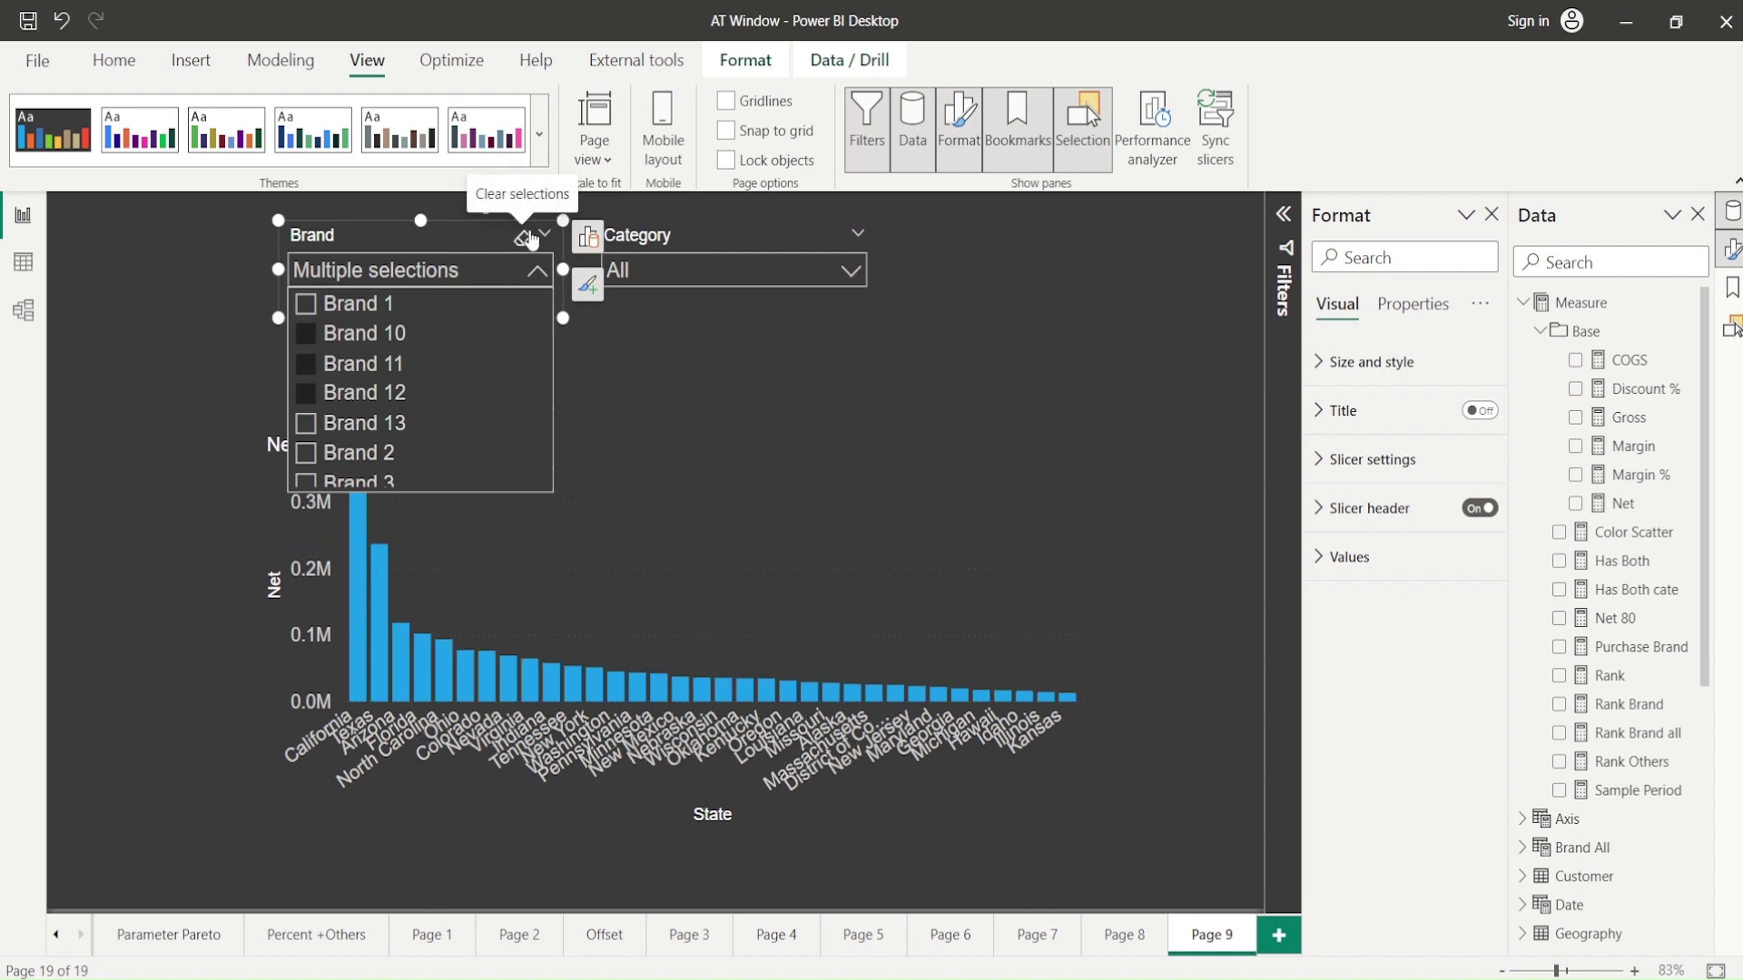
pyautogui.click(524, 239)
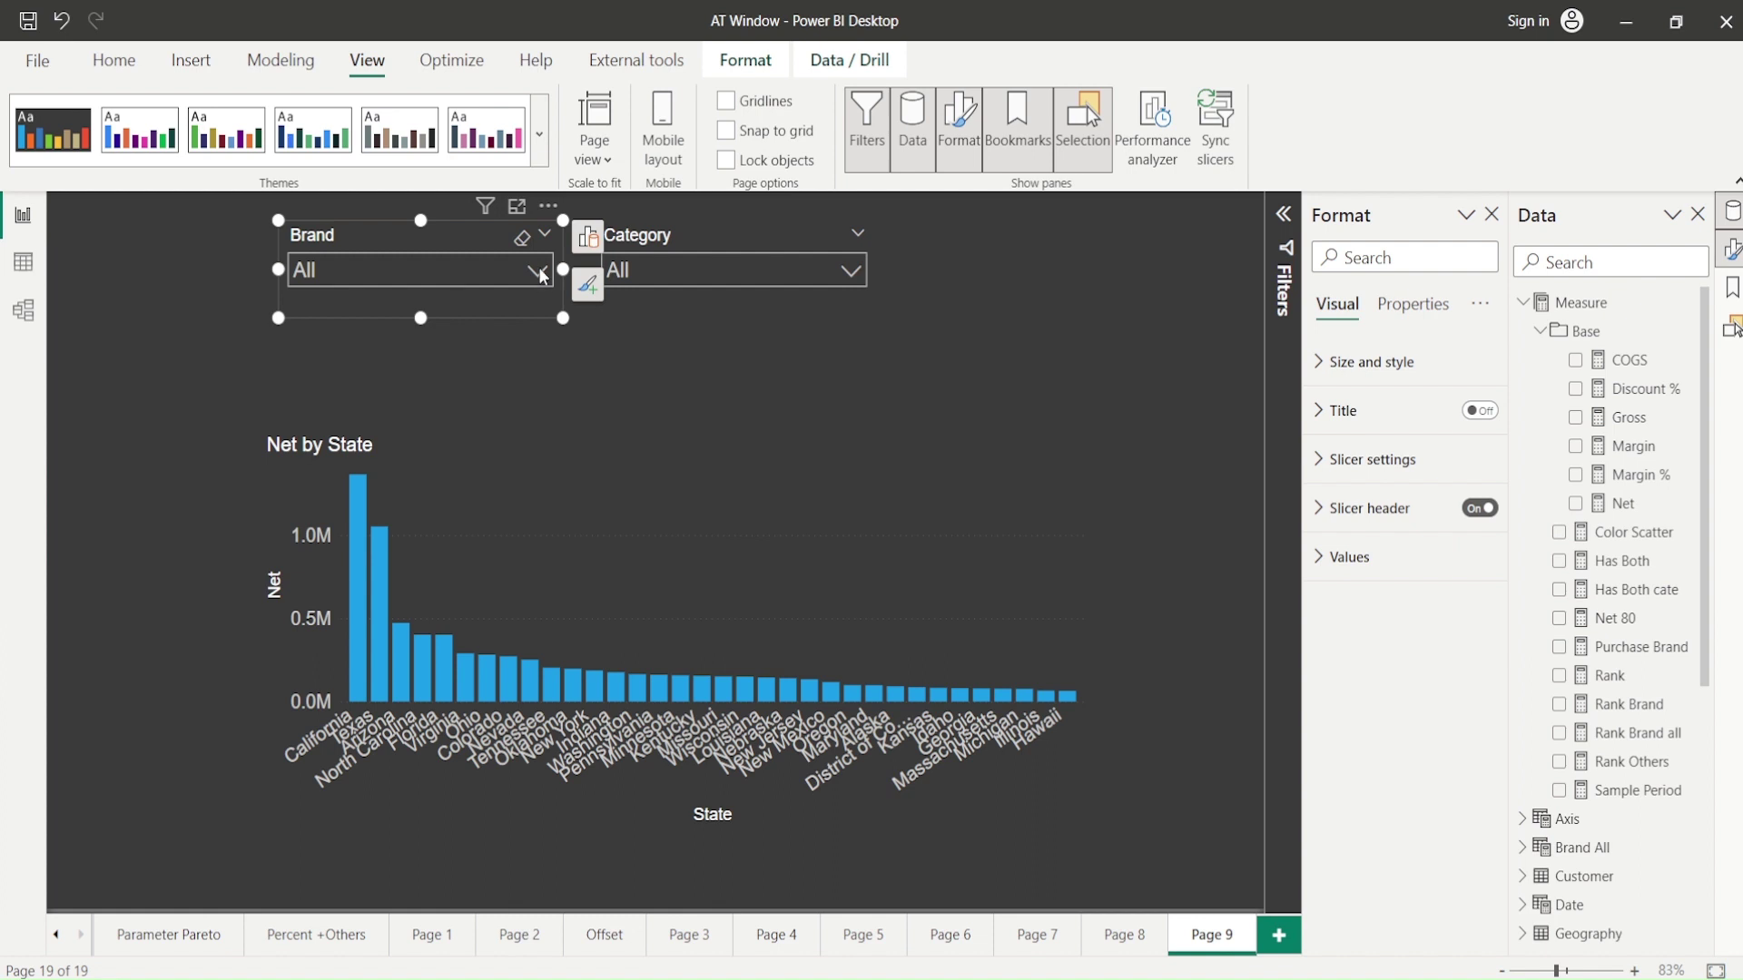
# - Insert an Apply all slicers button and place it directly below the Category slicer
pyautogui.click(207, 74)
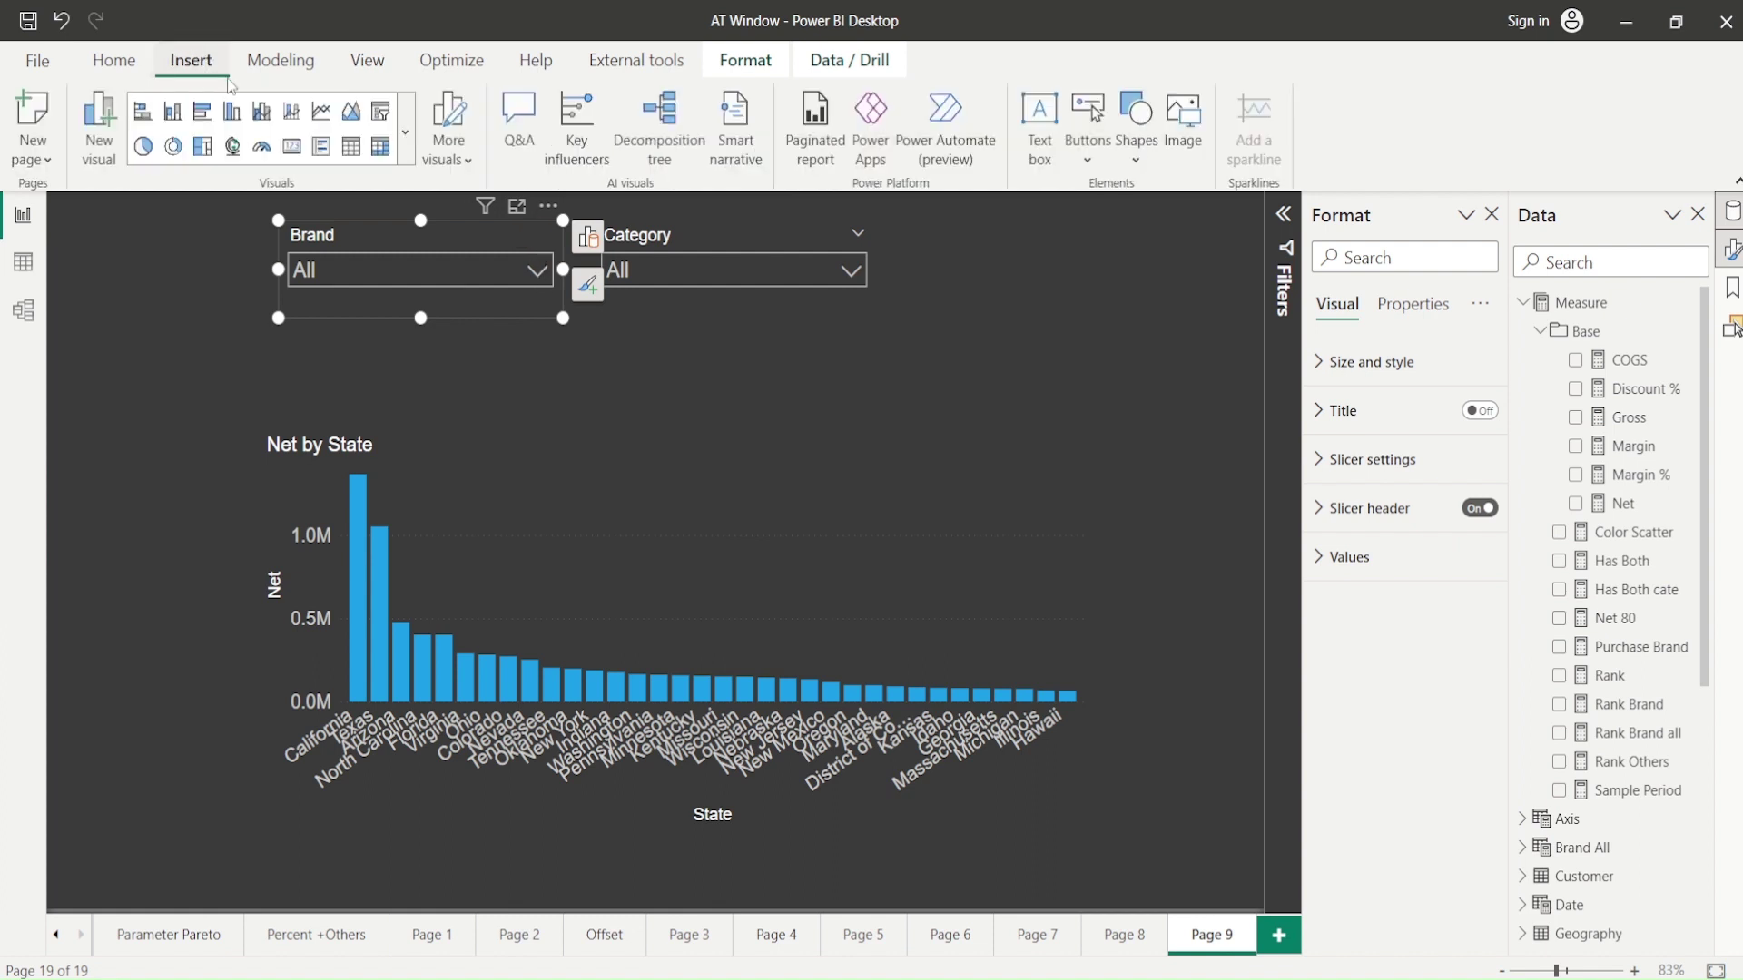
pyautogui.click(1088, 136)
pyautogui.click(1120, 549)
pyautogui.moveTo(215, 238); pyautogui.dragTo(721, 353)
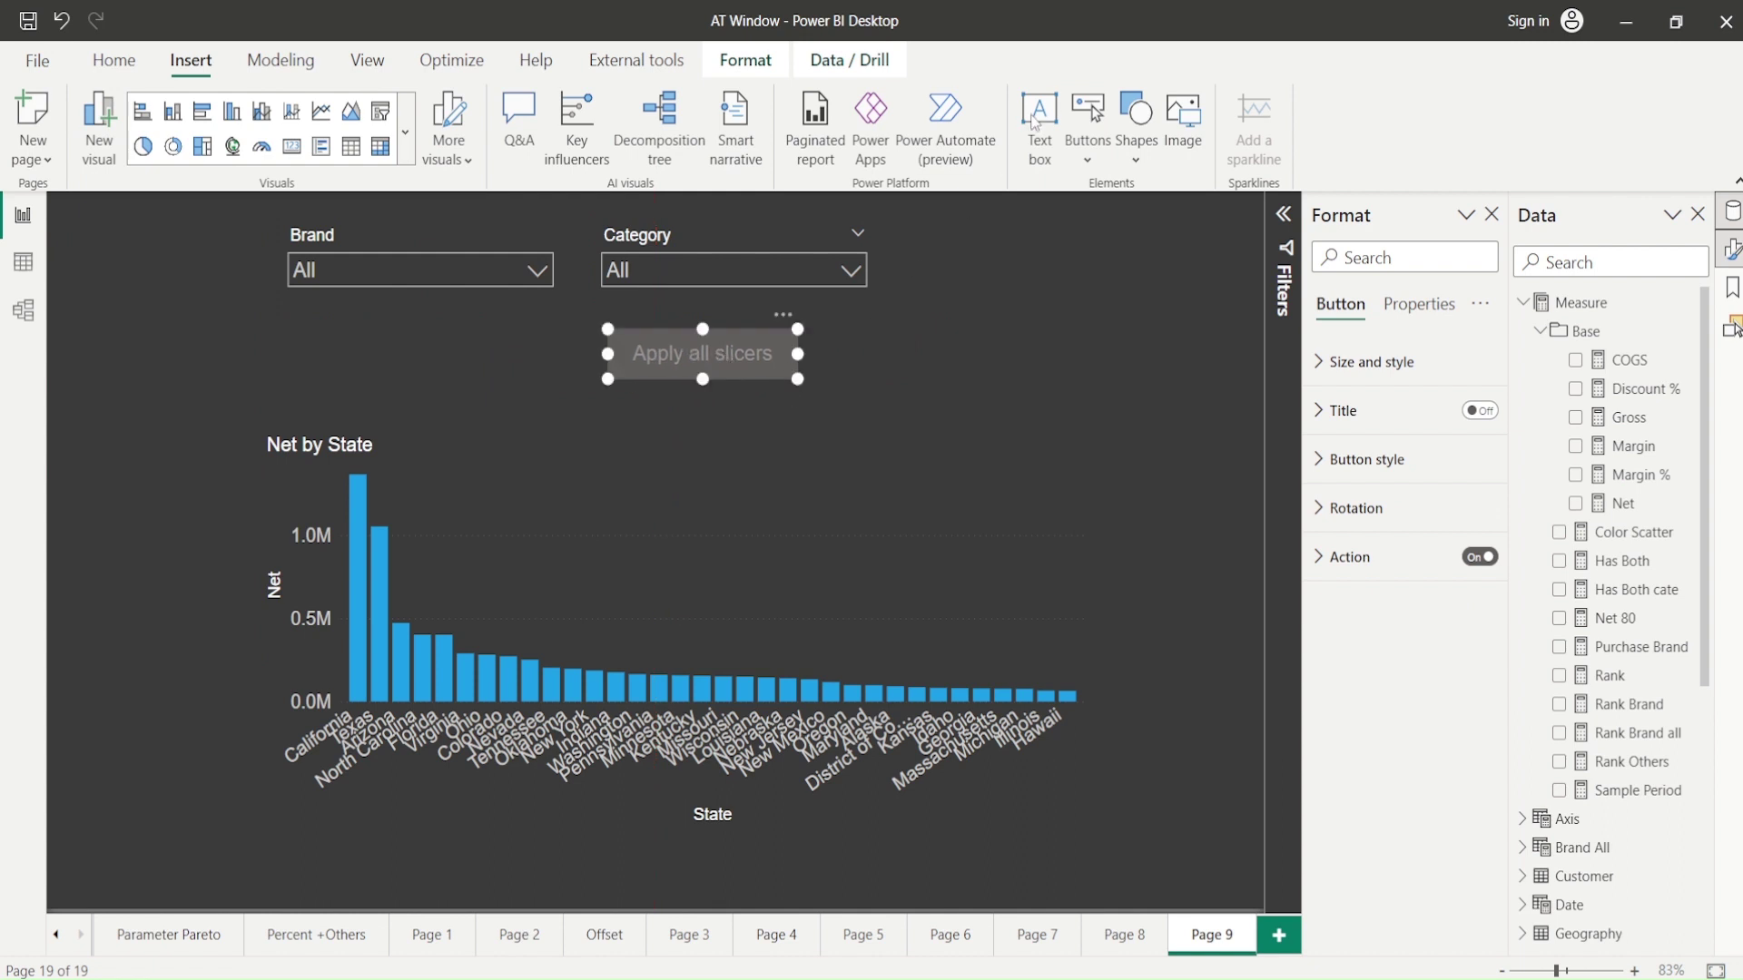
# - Insert a Clear all slicers button and place it directly to the right of the Apply all slicers button
pyautogui.click(1088, 162)
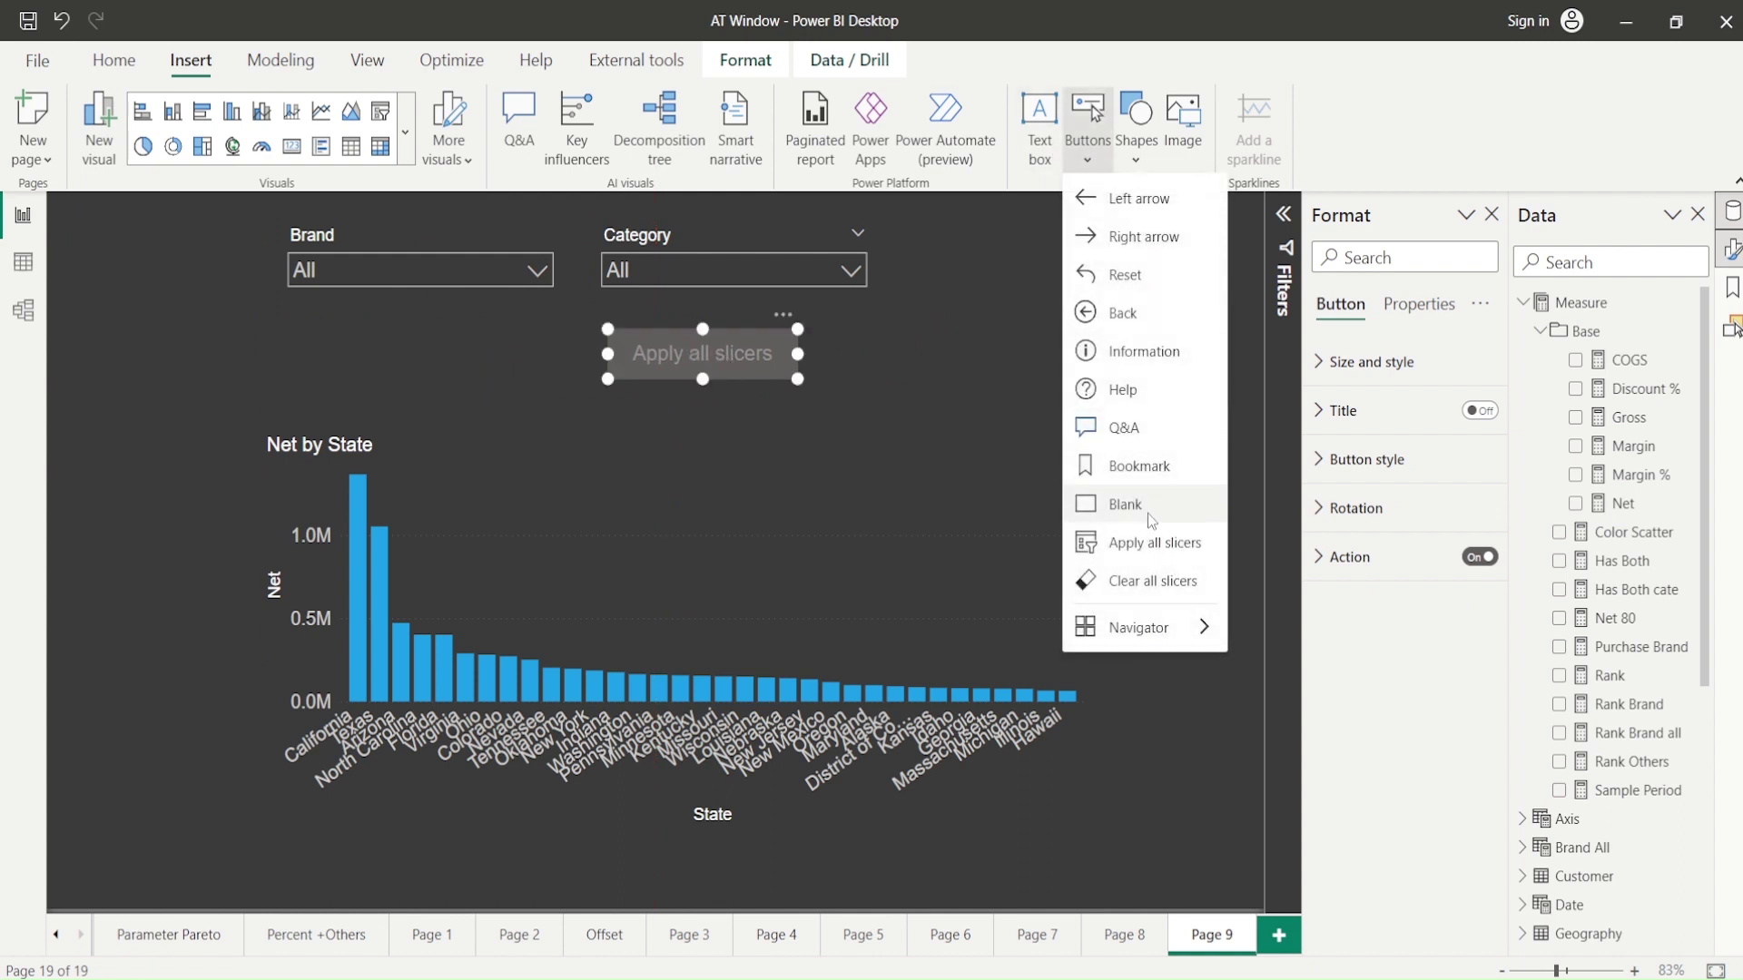
pyautogui.click(1142, 588)
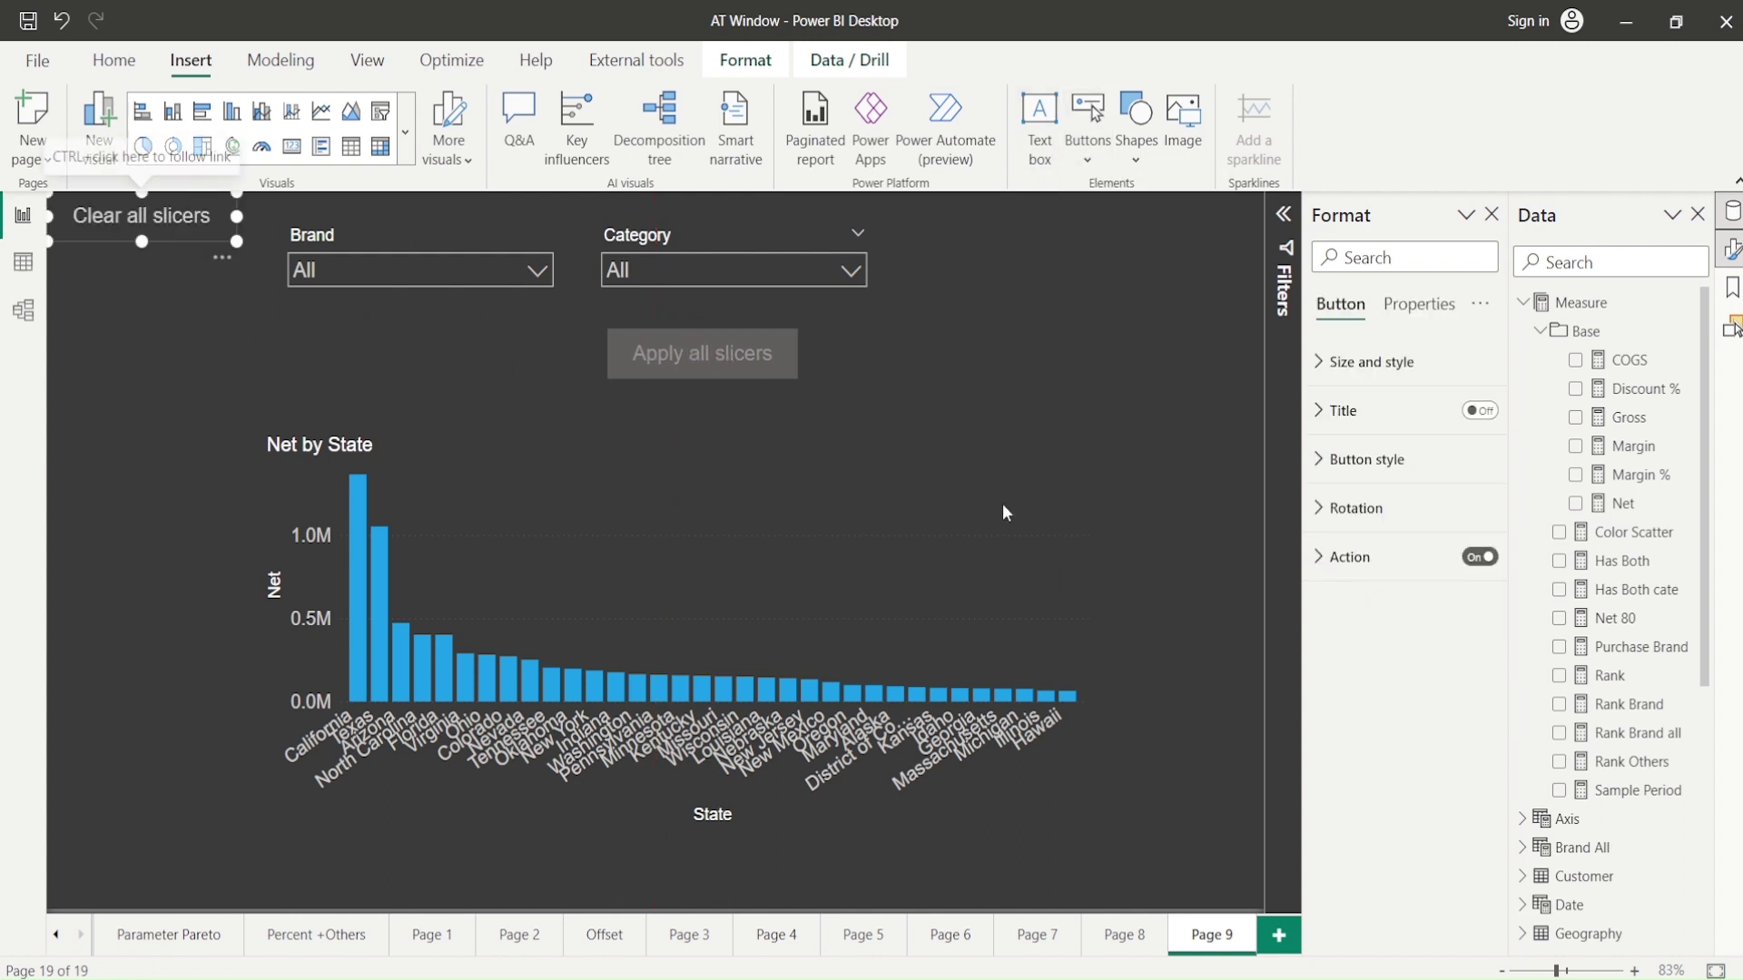
pyautogui.moveTo(156, 228); pyautogui.dragTo(938, 372)
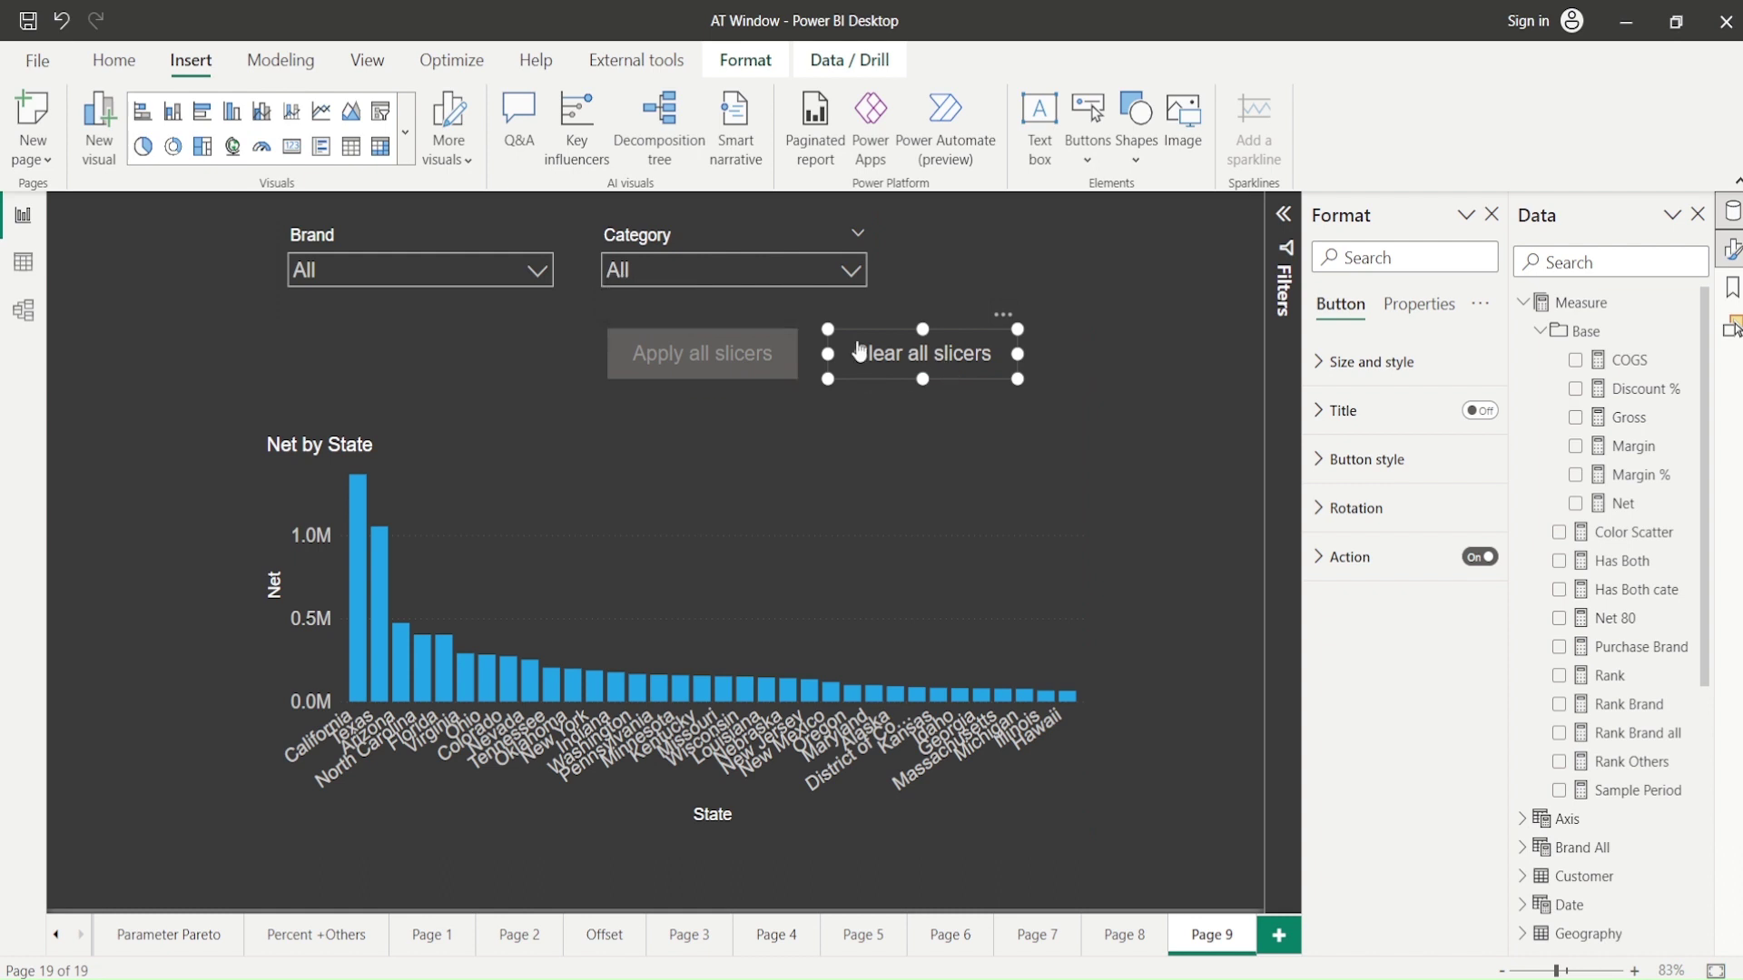
# - Apply a Brand 10 selection with the Apply all slicers button, and reset it with Clear all slicers
pyautogui.click(435, 283)
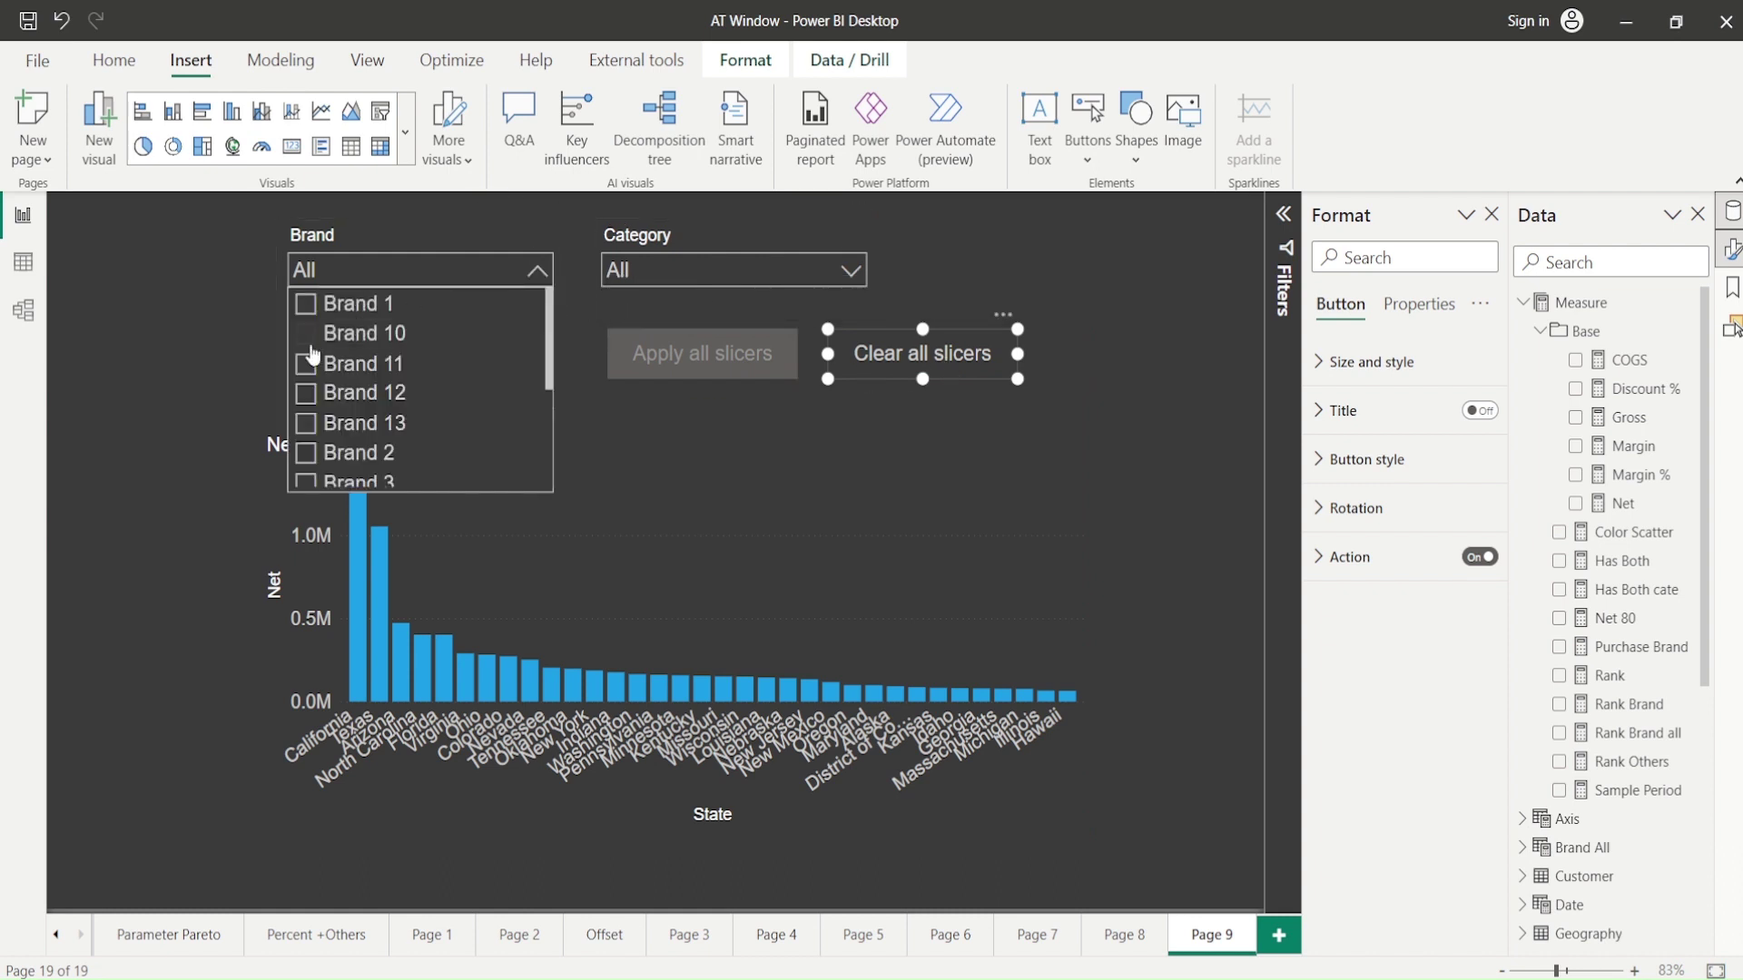
pyautogui.click(308, 346)
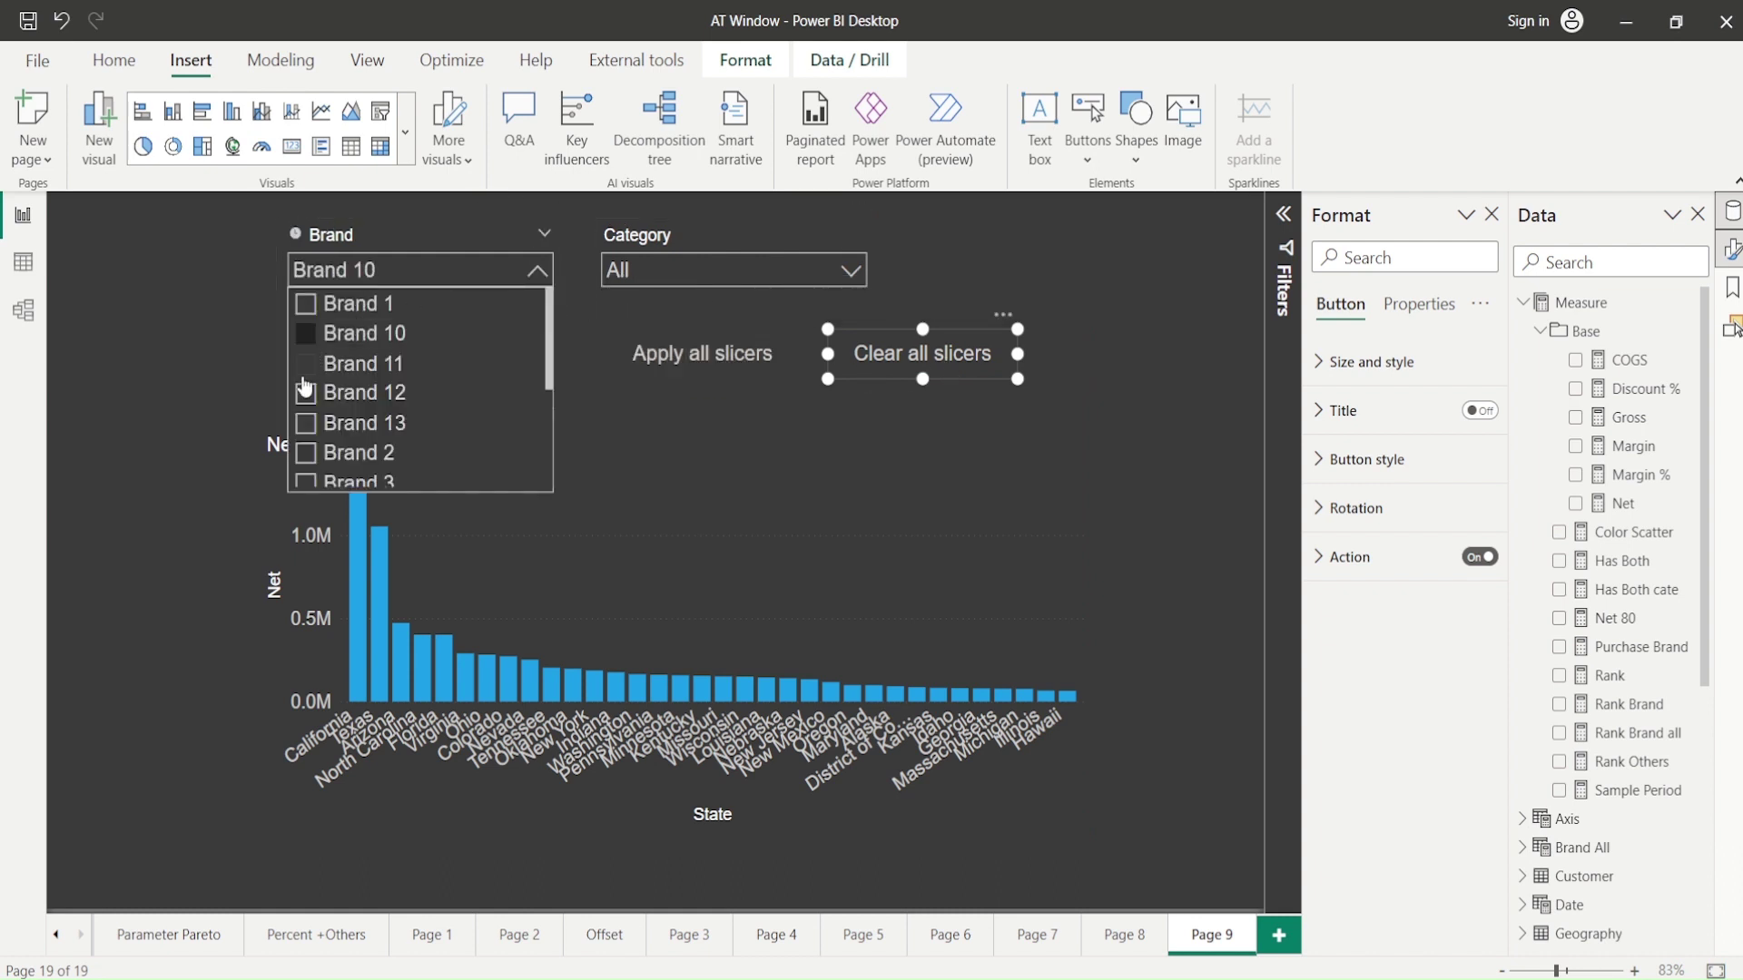
pyautogui.keyDown('ctrl'); pyautogui.click(699, 367); pyautogui.keyUp('ctrl')
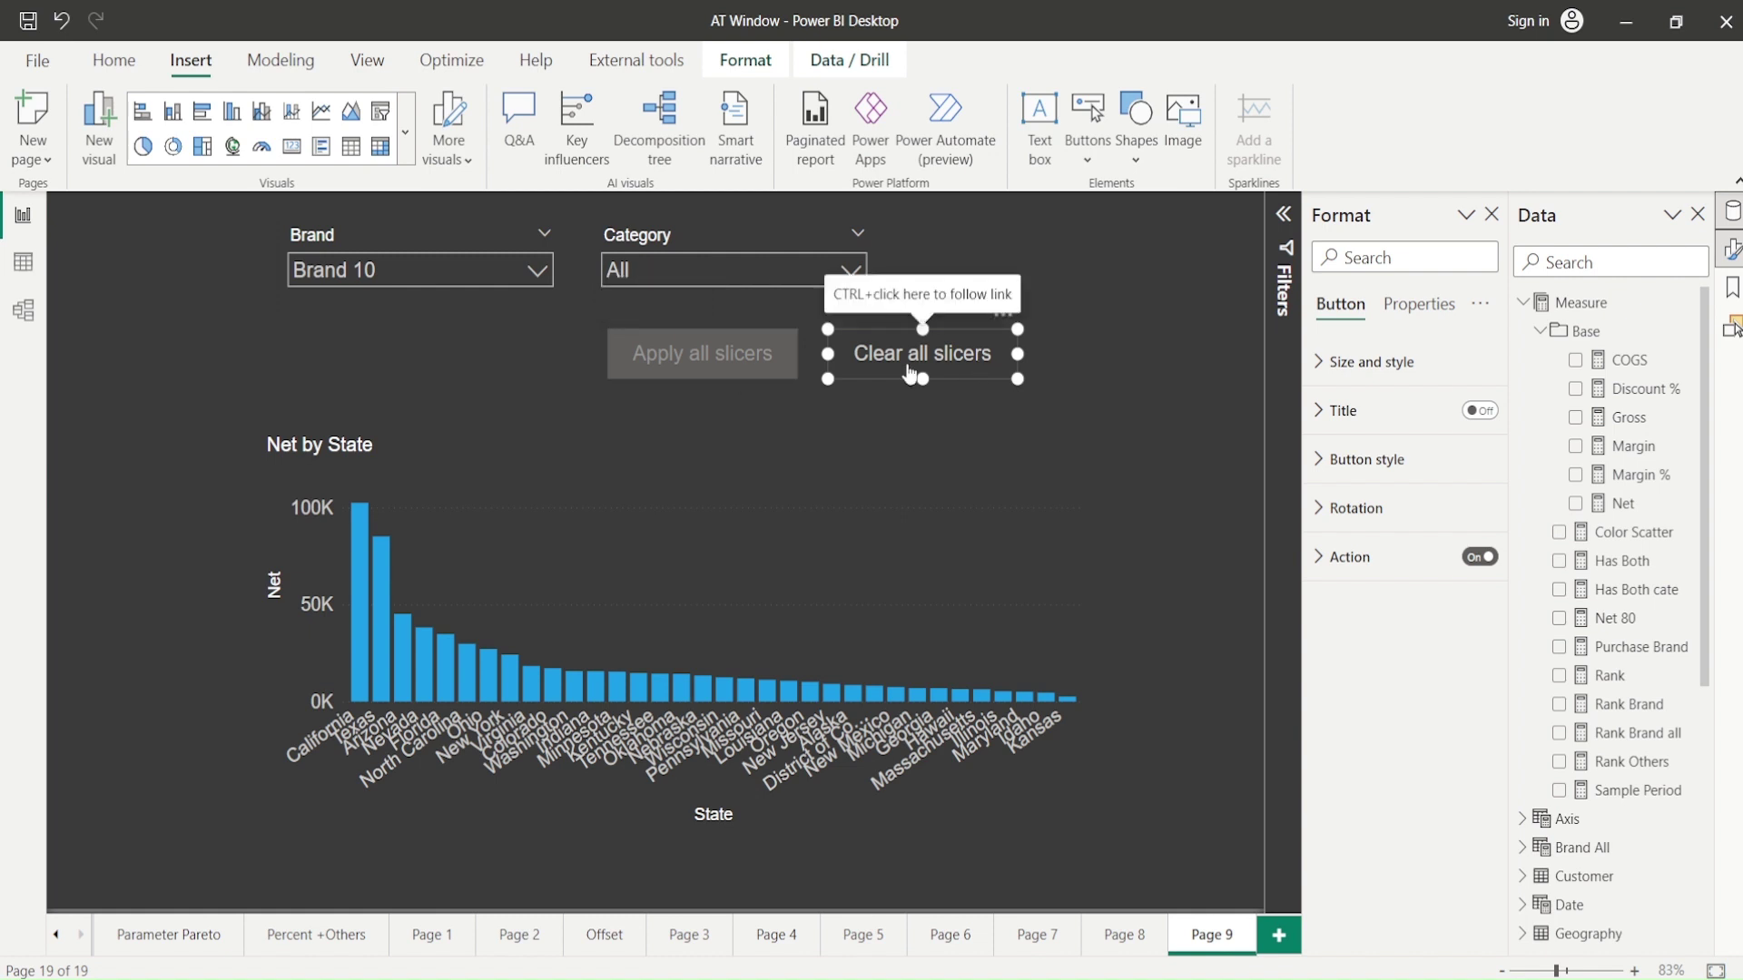
pyautogui.keyDown('ctrl'); pyautogui.click(938, 375); pyautogui.keyUp('ctrl')
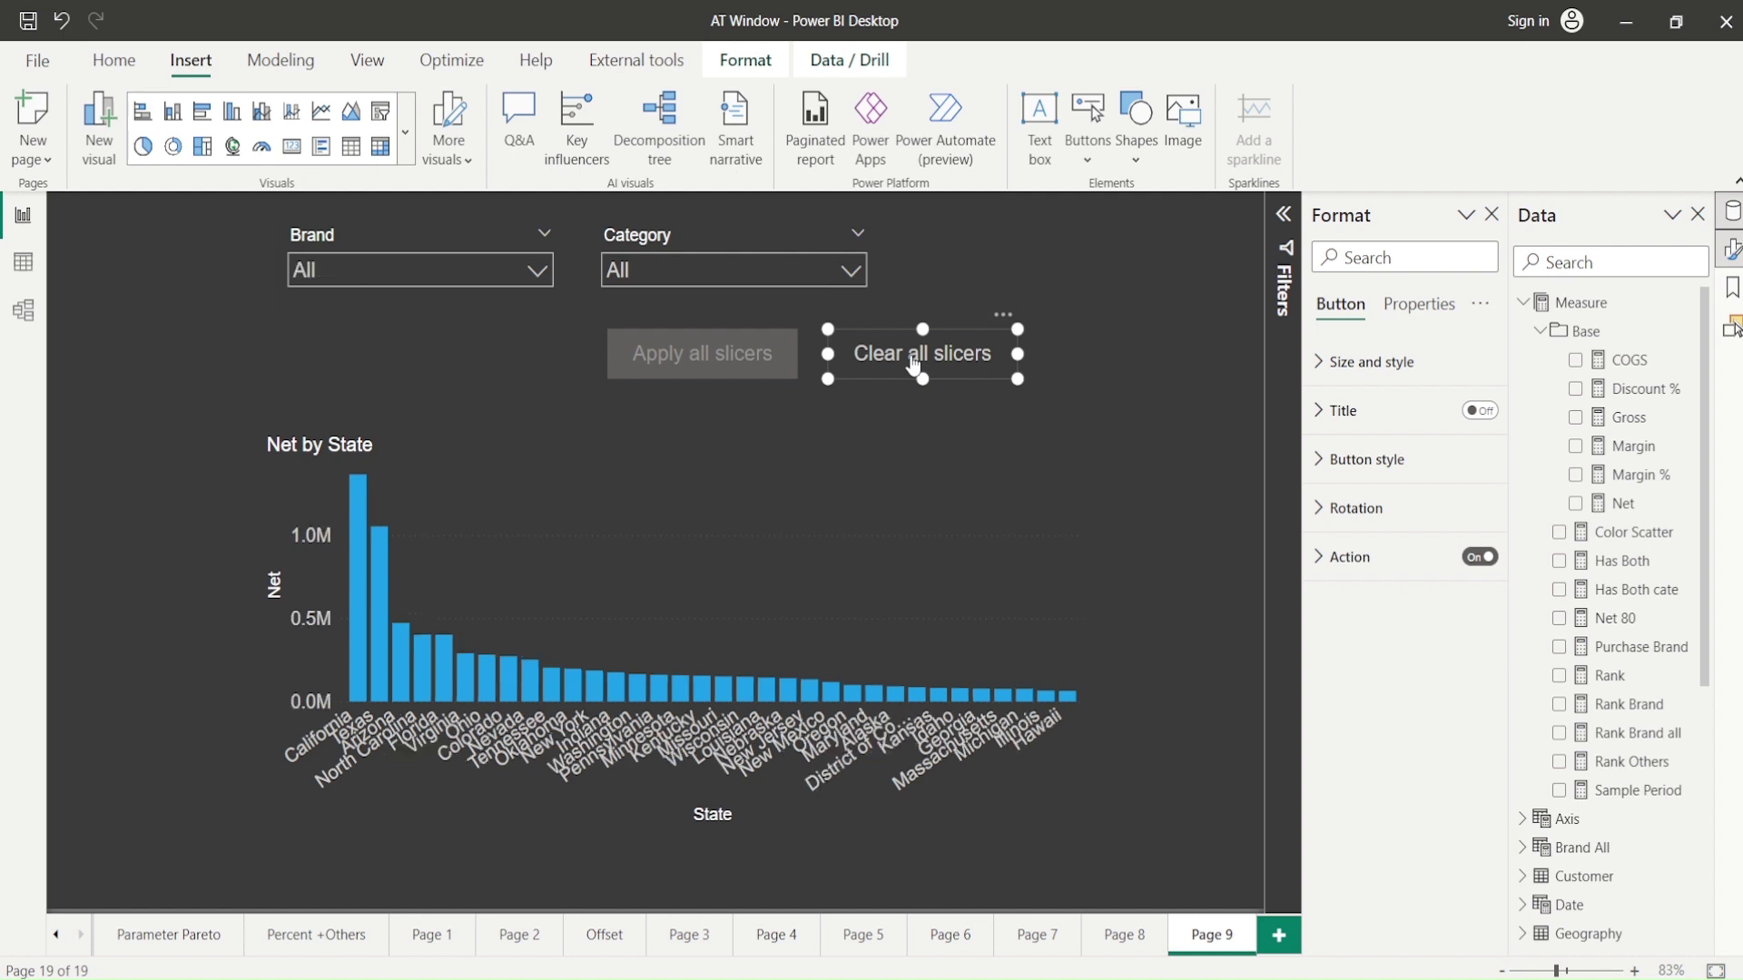
# - Select Brand 10 along with Category 2 and Category 3, and apply all slicers to the chart
pyautogui.click(352, 270)
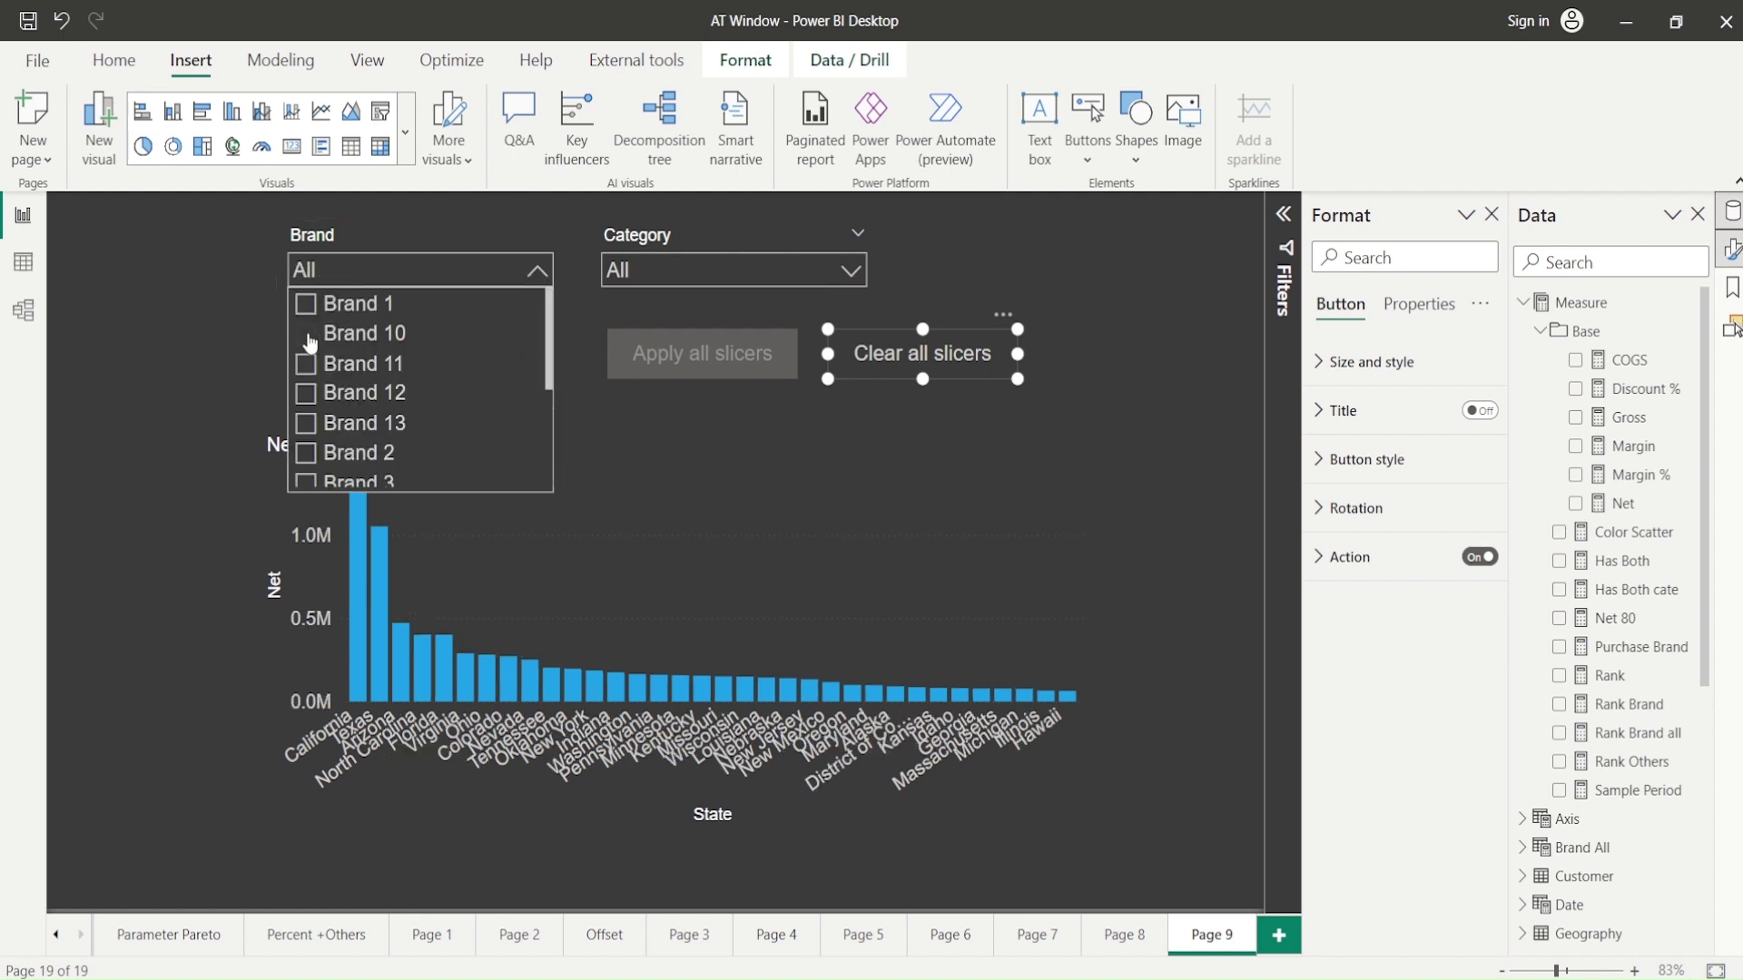
pyautogui.click(426, 332)
pyautogui.click(658, 272)
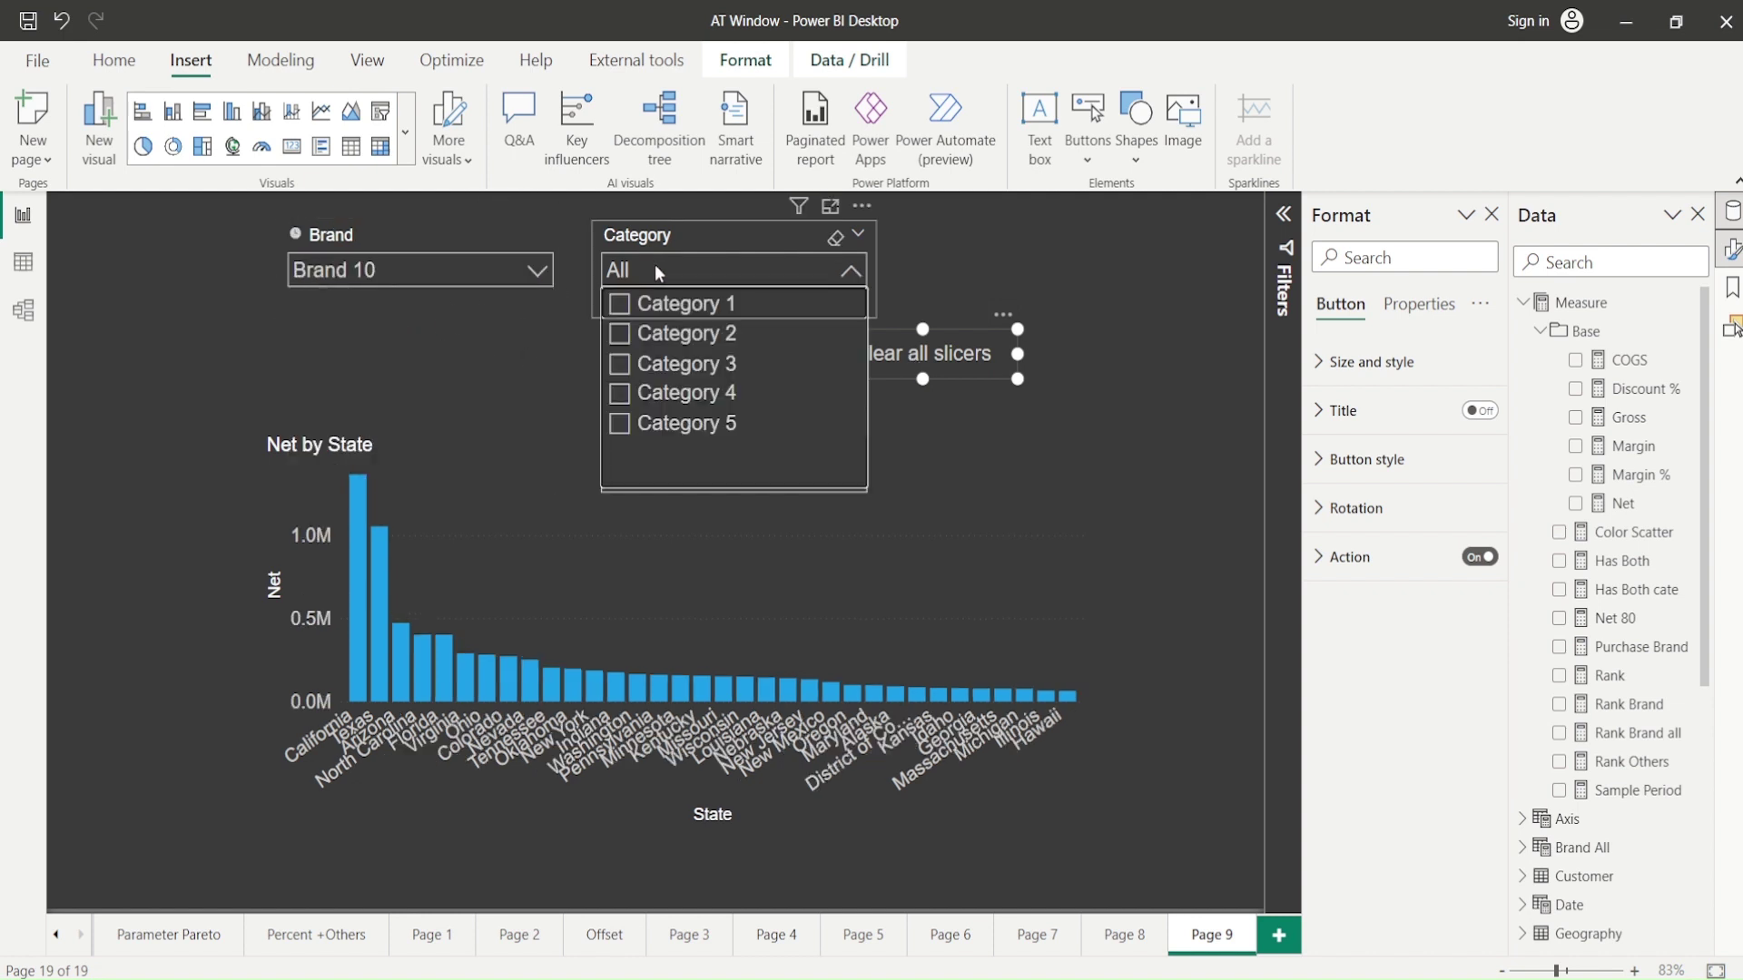
pyautogui.click(629, 334)
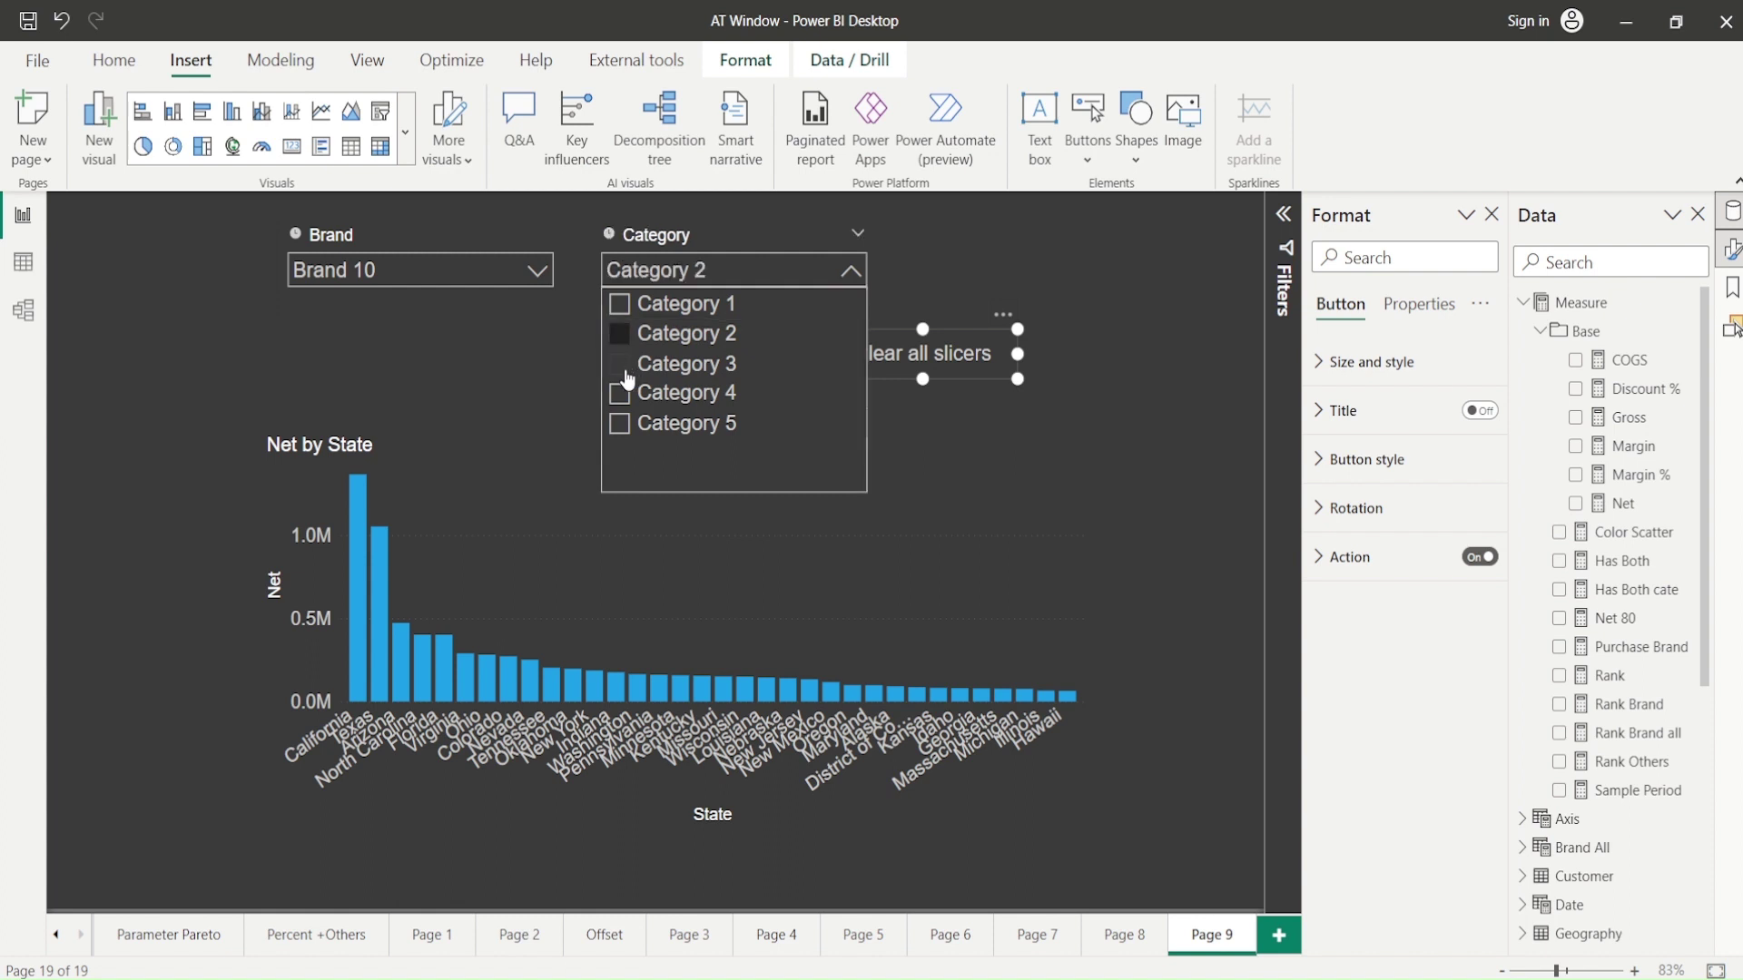
pyautogui.click(628, 365)
pyautogui.click(851, 269)
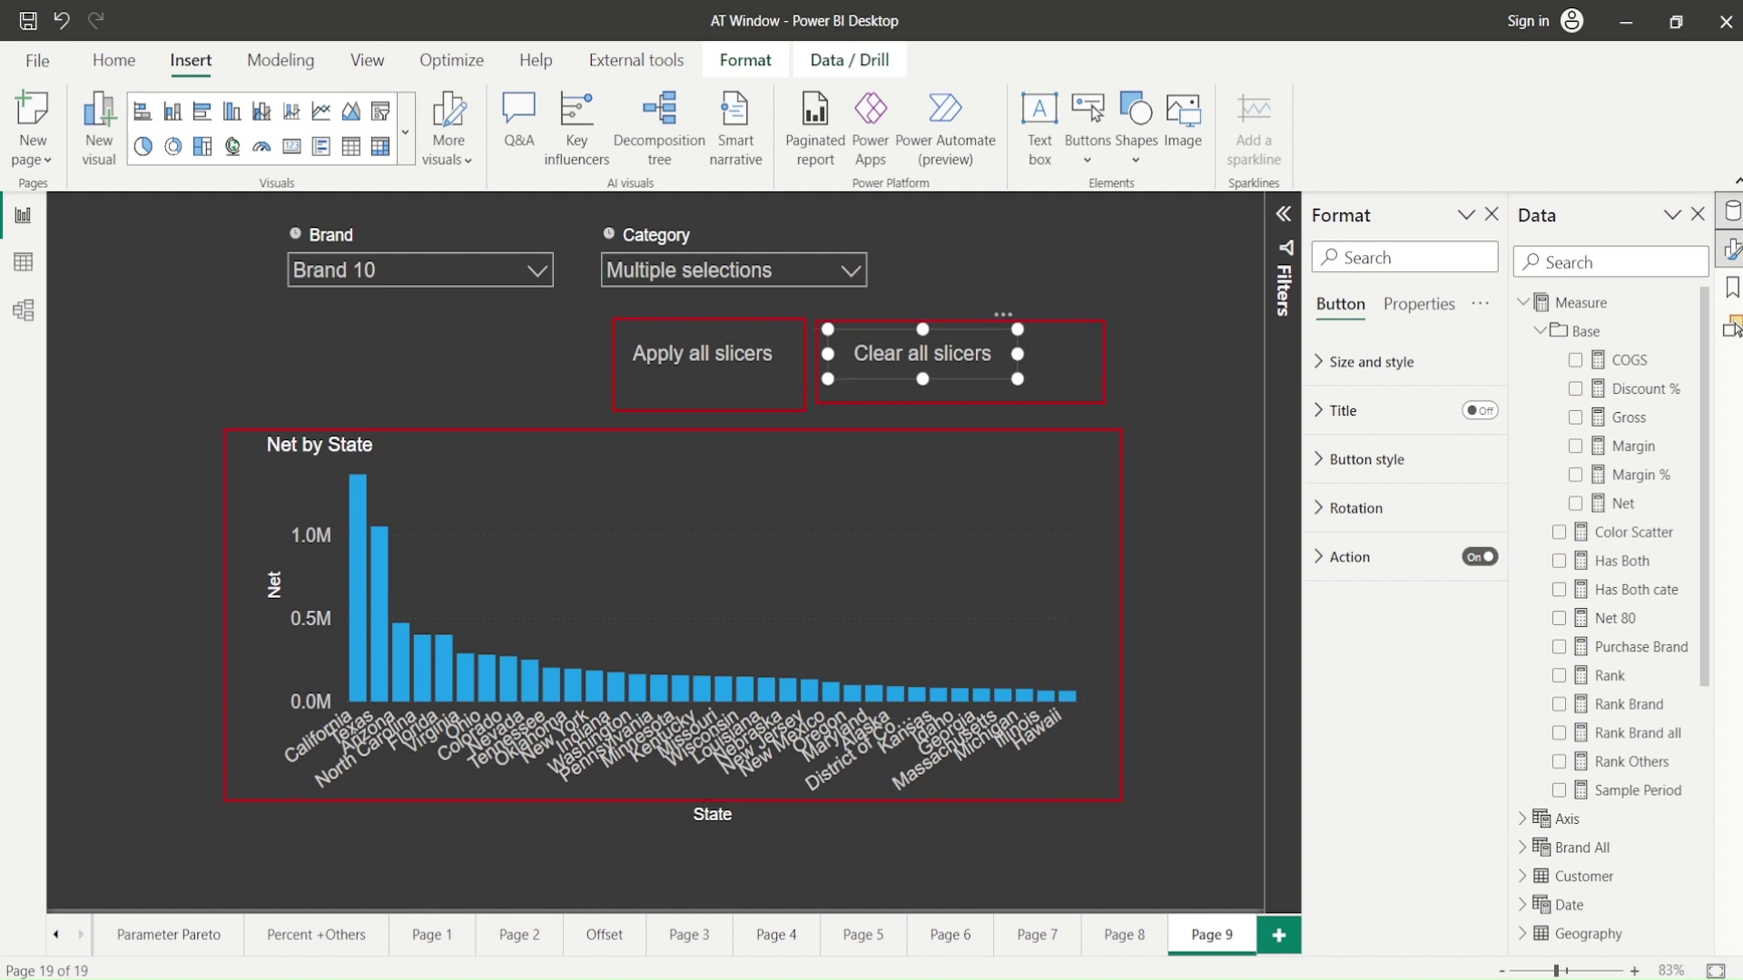
pyautogui.keyDown('ctrl'); pyautogui.click(711, 364); pyautogui.keyUp('ctrl')
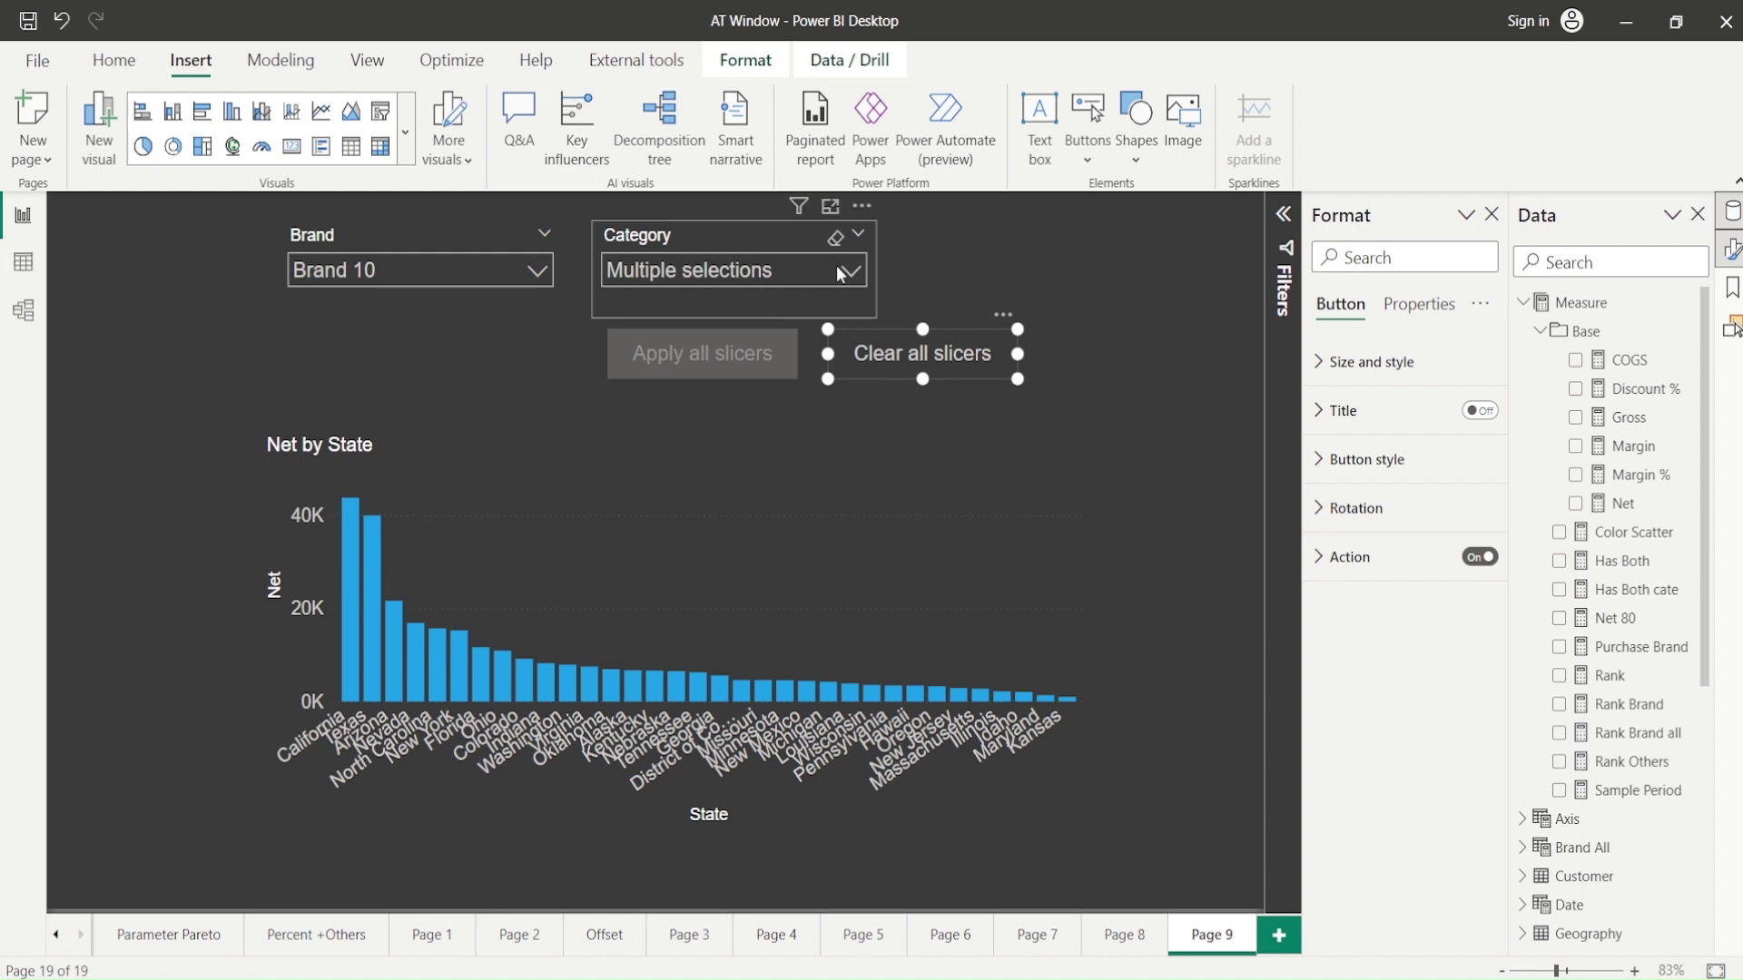
# - Add Brand 11 to the Brand slicer's selection and apply all slicers again
pyautogui.click(515, 274)
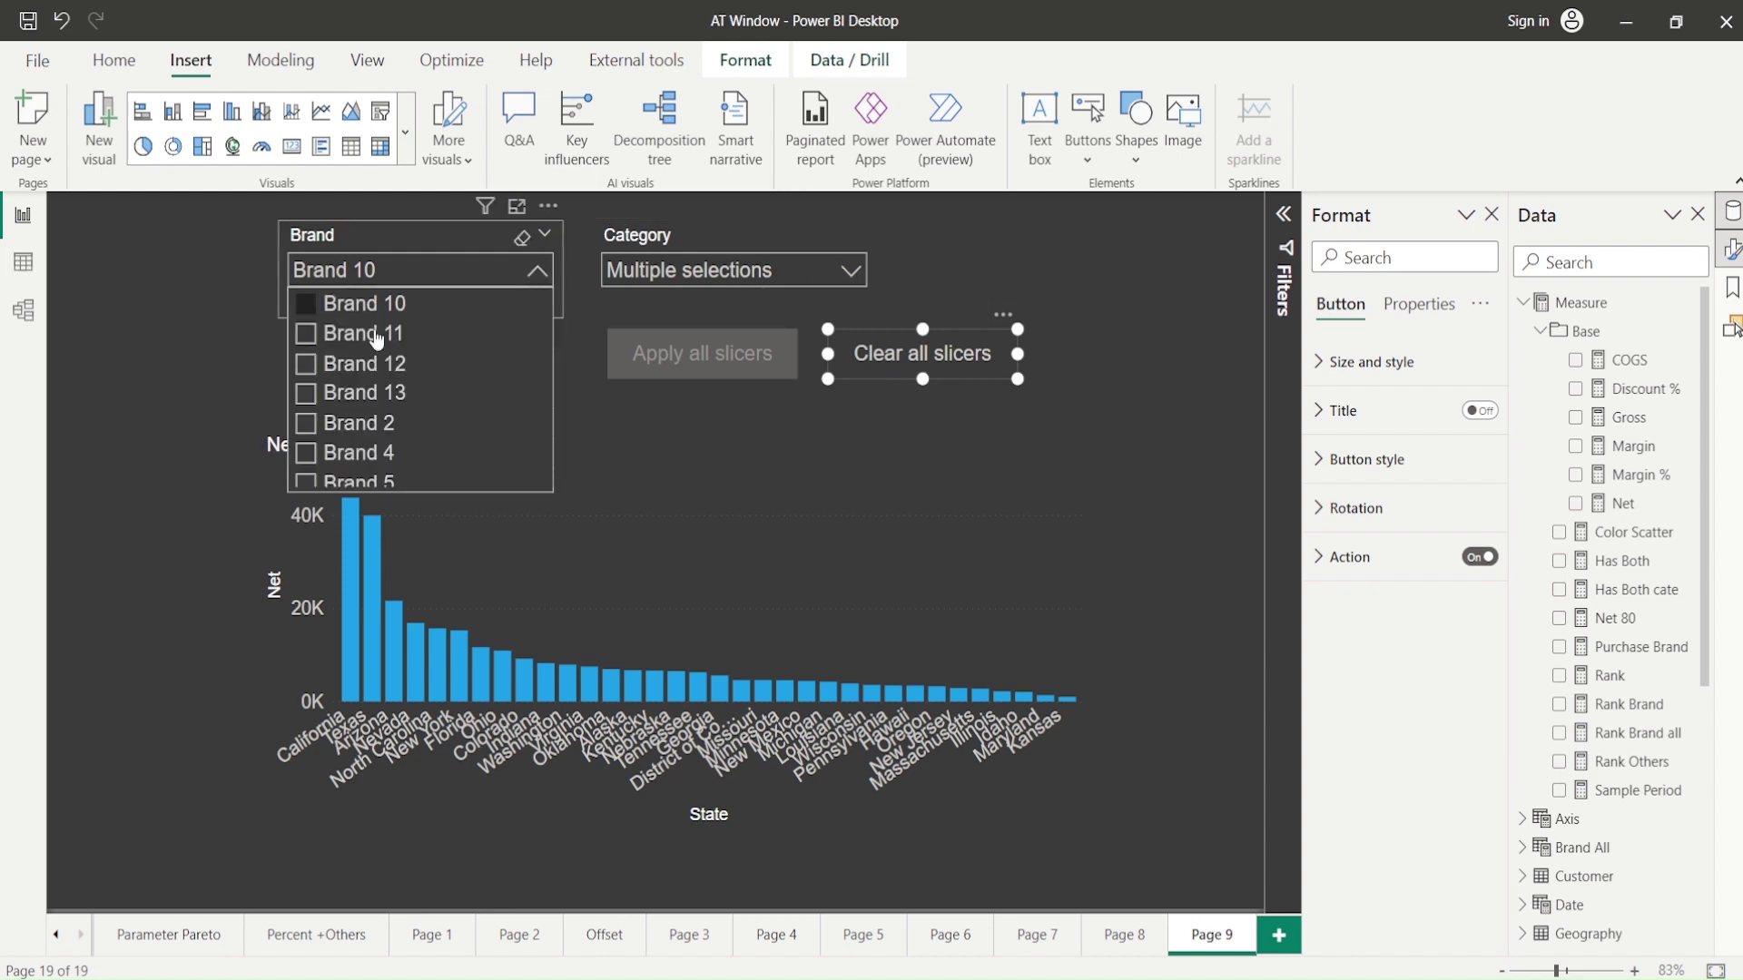
pyautogui.click(310, 343)
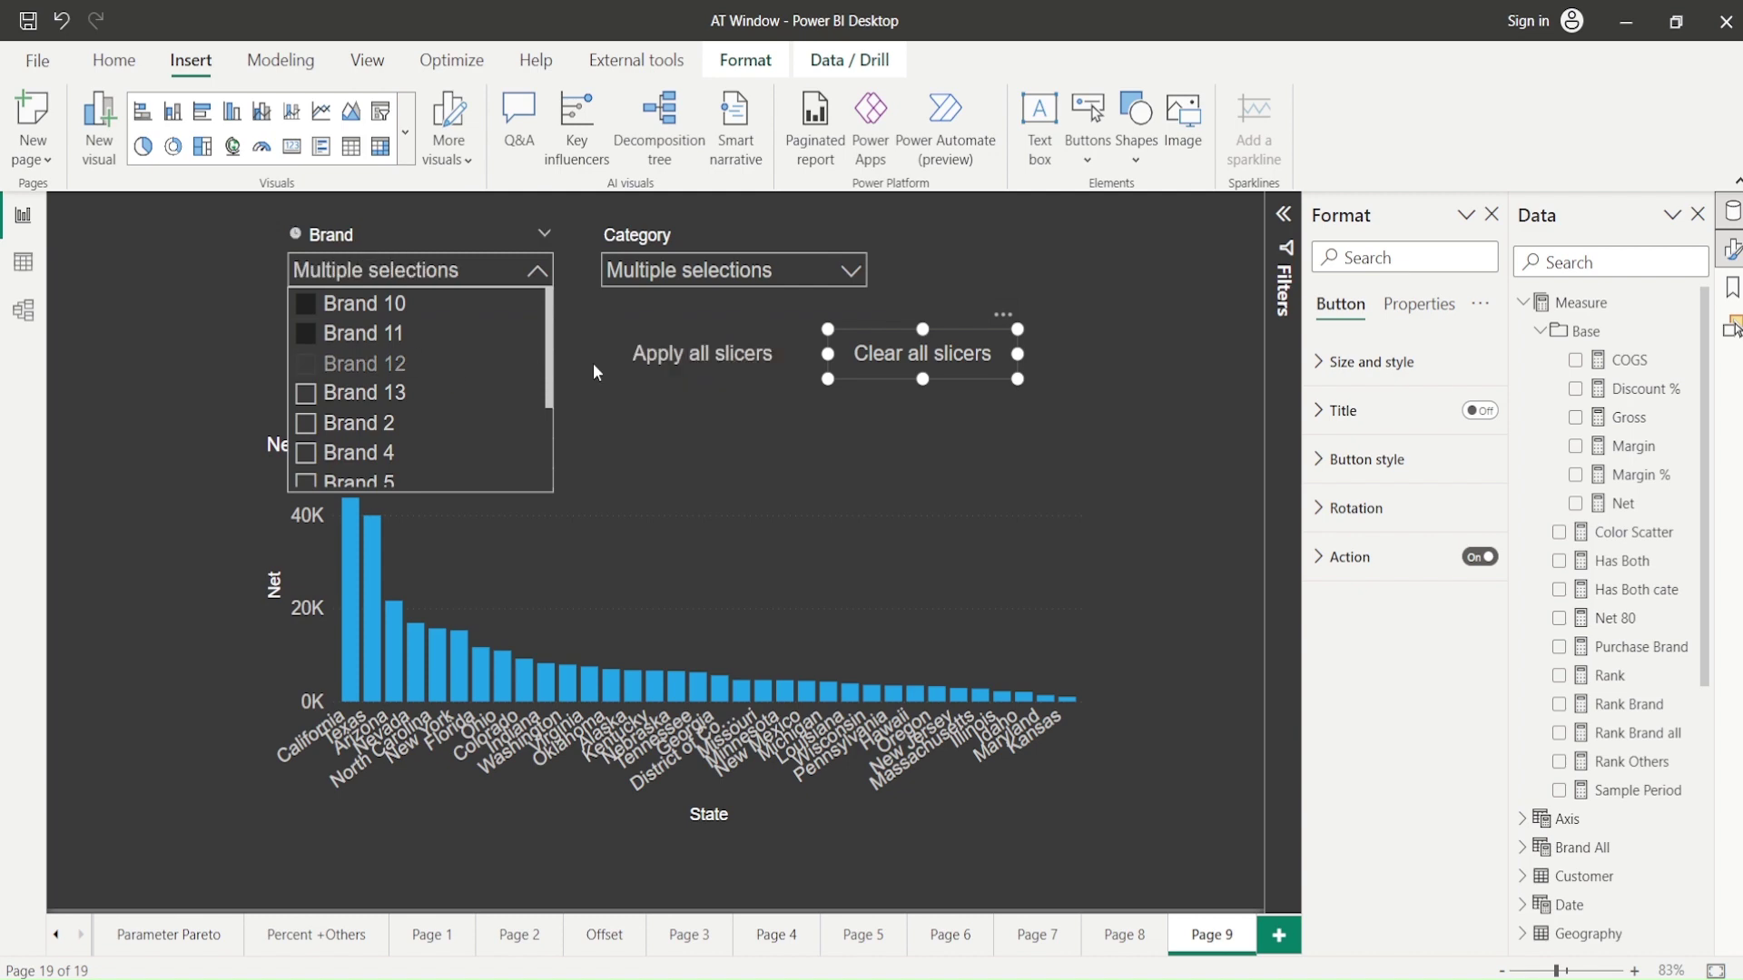
pyautogui.click(671, 372)
pyautogui.click(672, 372)
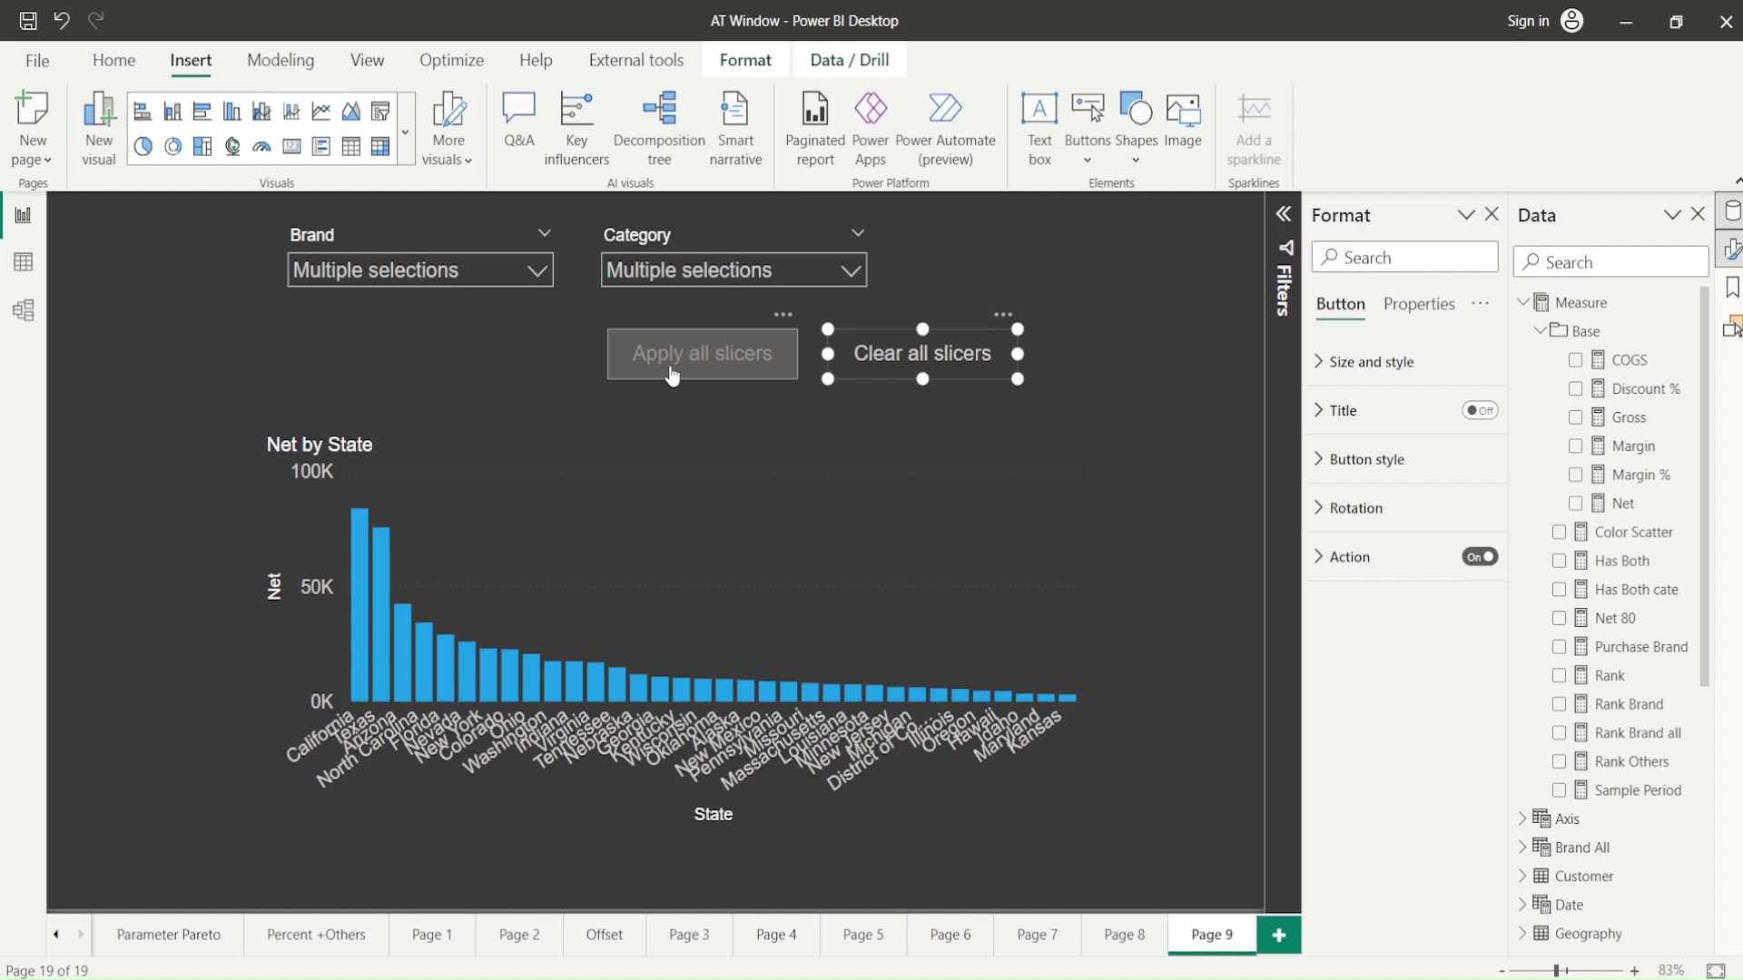
# - Reset the page with Clear all slicers and collapse the Measure table in the data list
pyautogui.keyDown('ctrl'); pyautogui.click(903, 372); pyautogui.keyUp('ctrl')
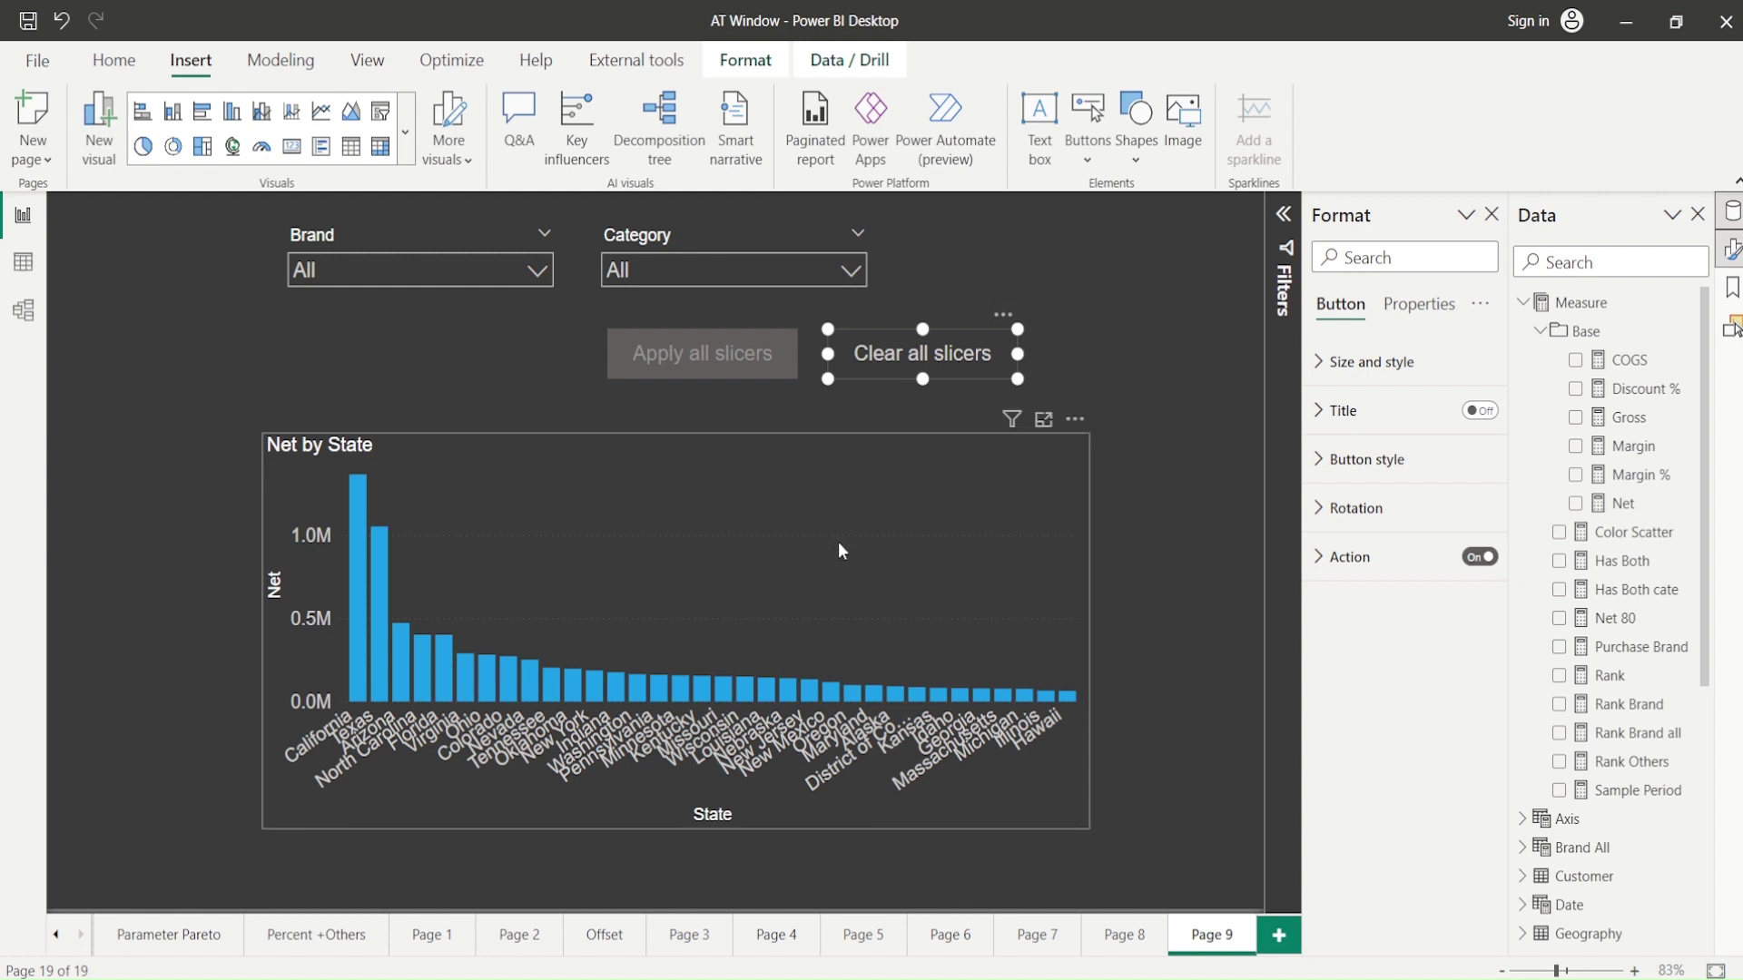
pyautogui.click(1107, 247)
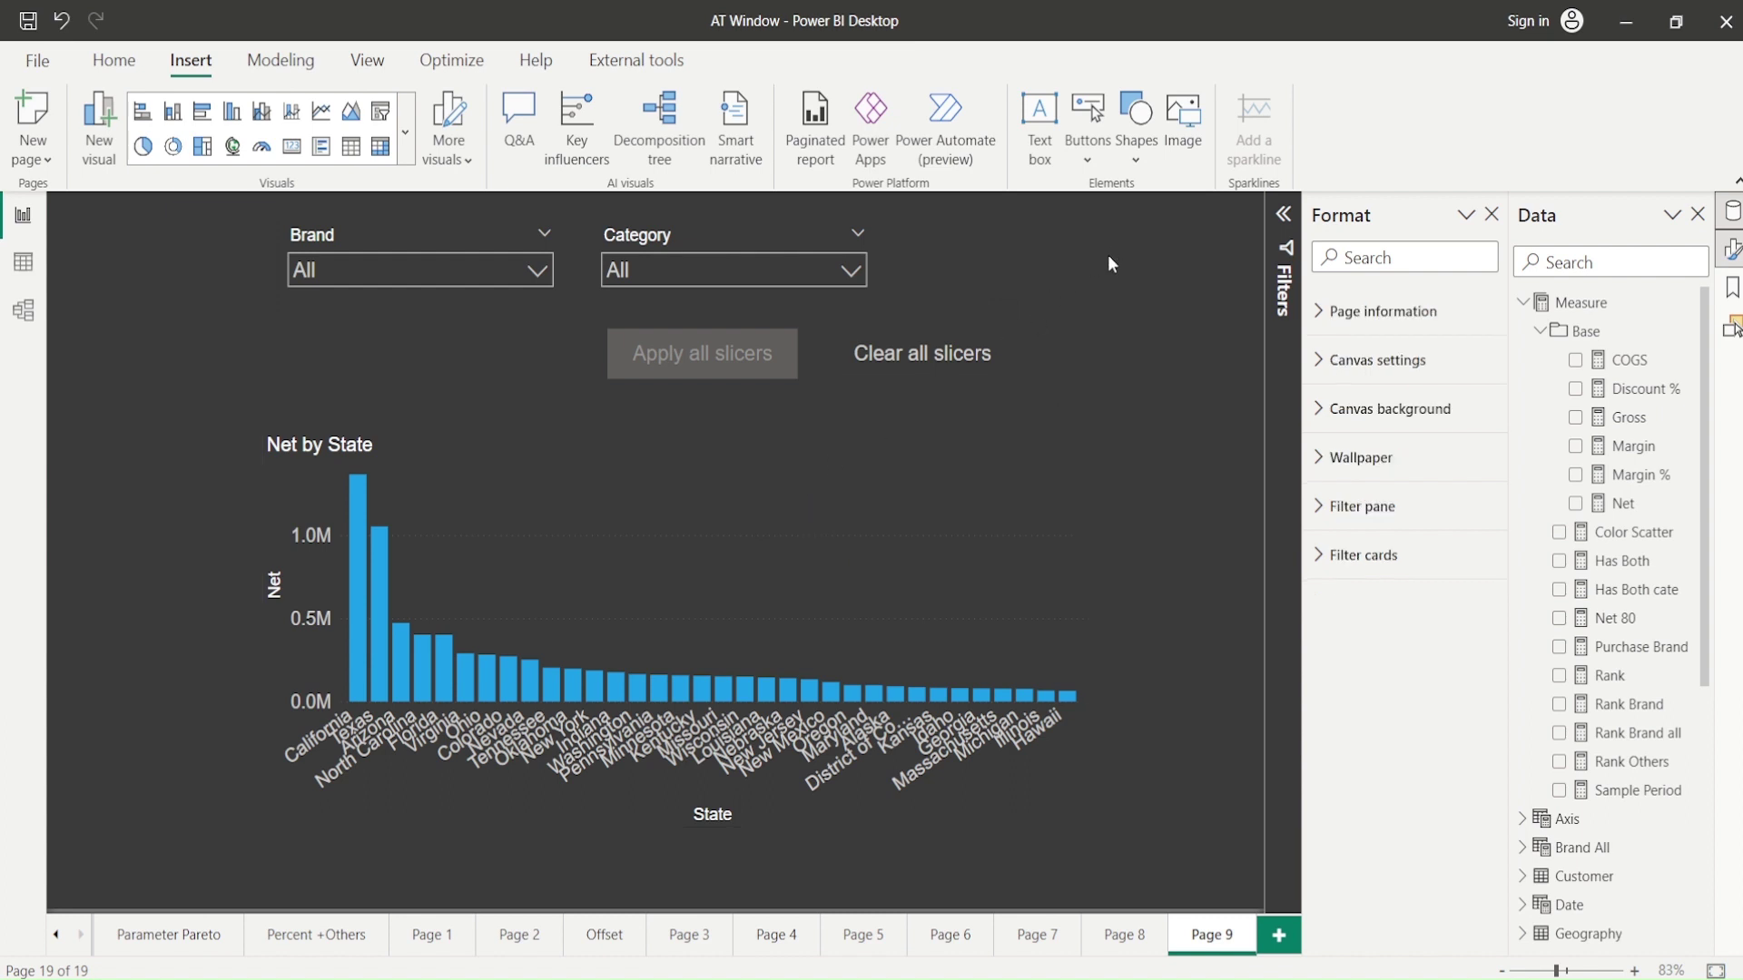
pyautogui.click(1523, 303)
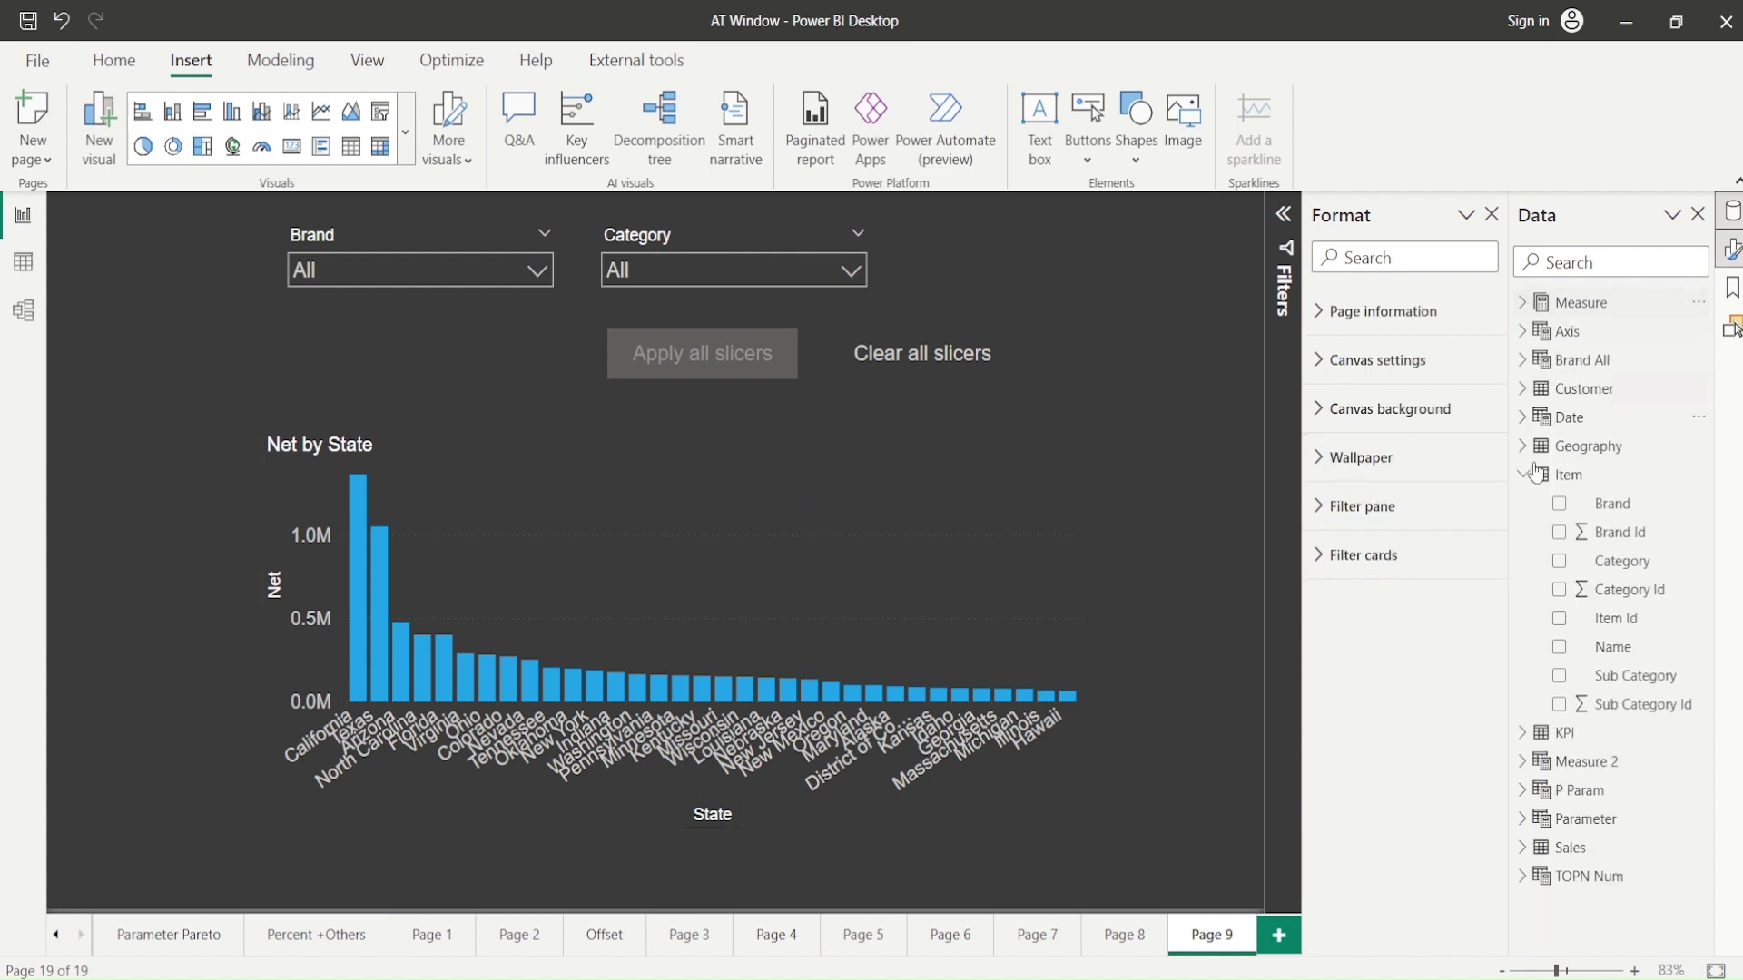
# - Replace Net with the Parameter field on the column chart's Y-axis, with visual type suggestions turned off
pyautogui.click(1534, 820)
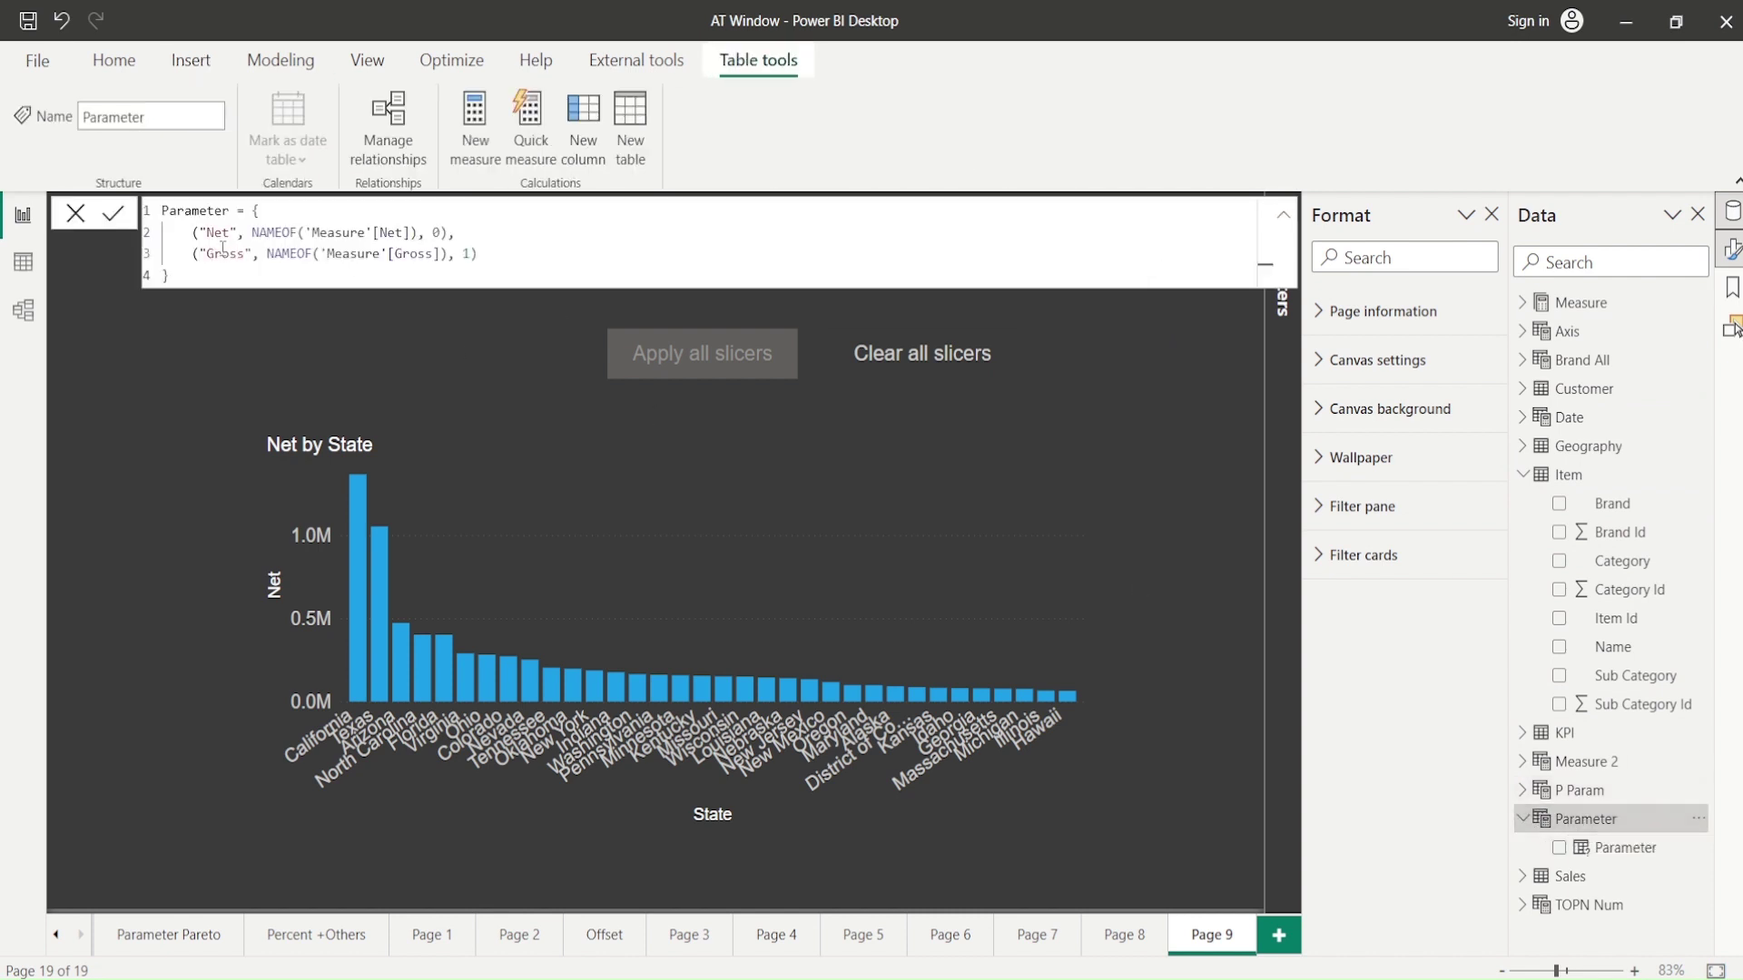
pyautogui.click(574, 546)
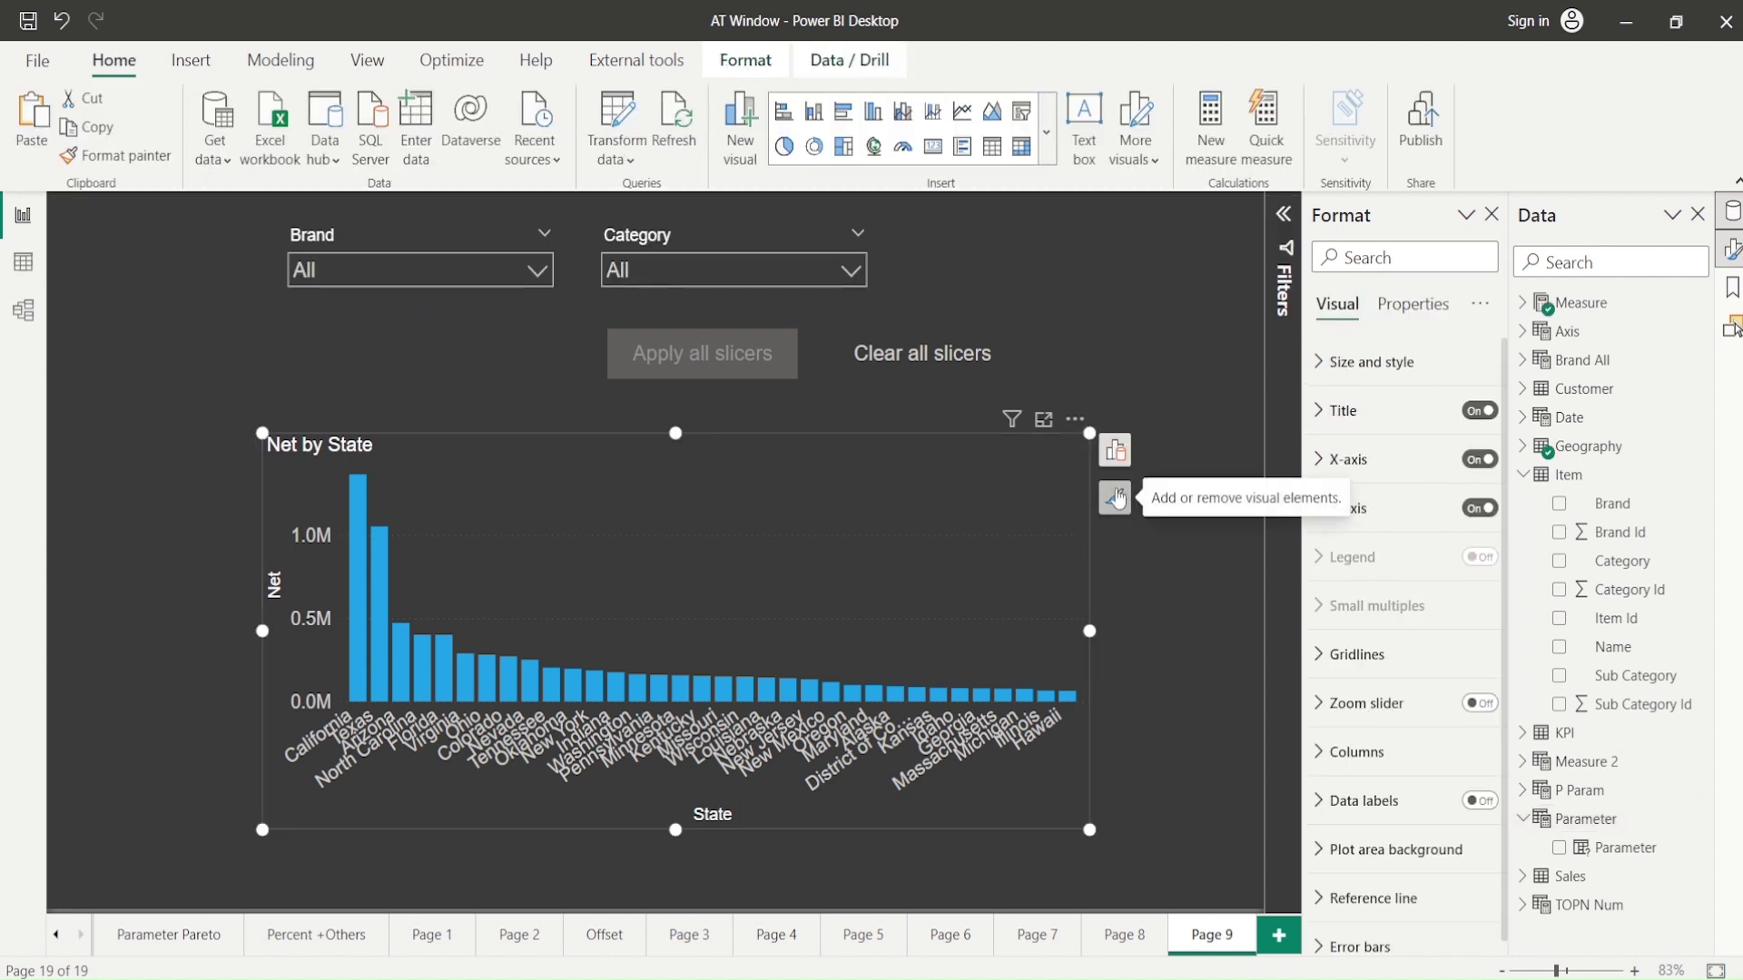
pyautogui.click(1115, 451)
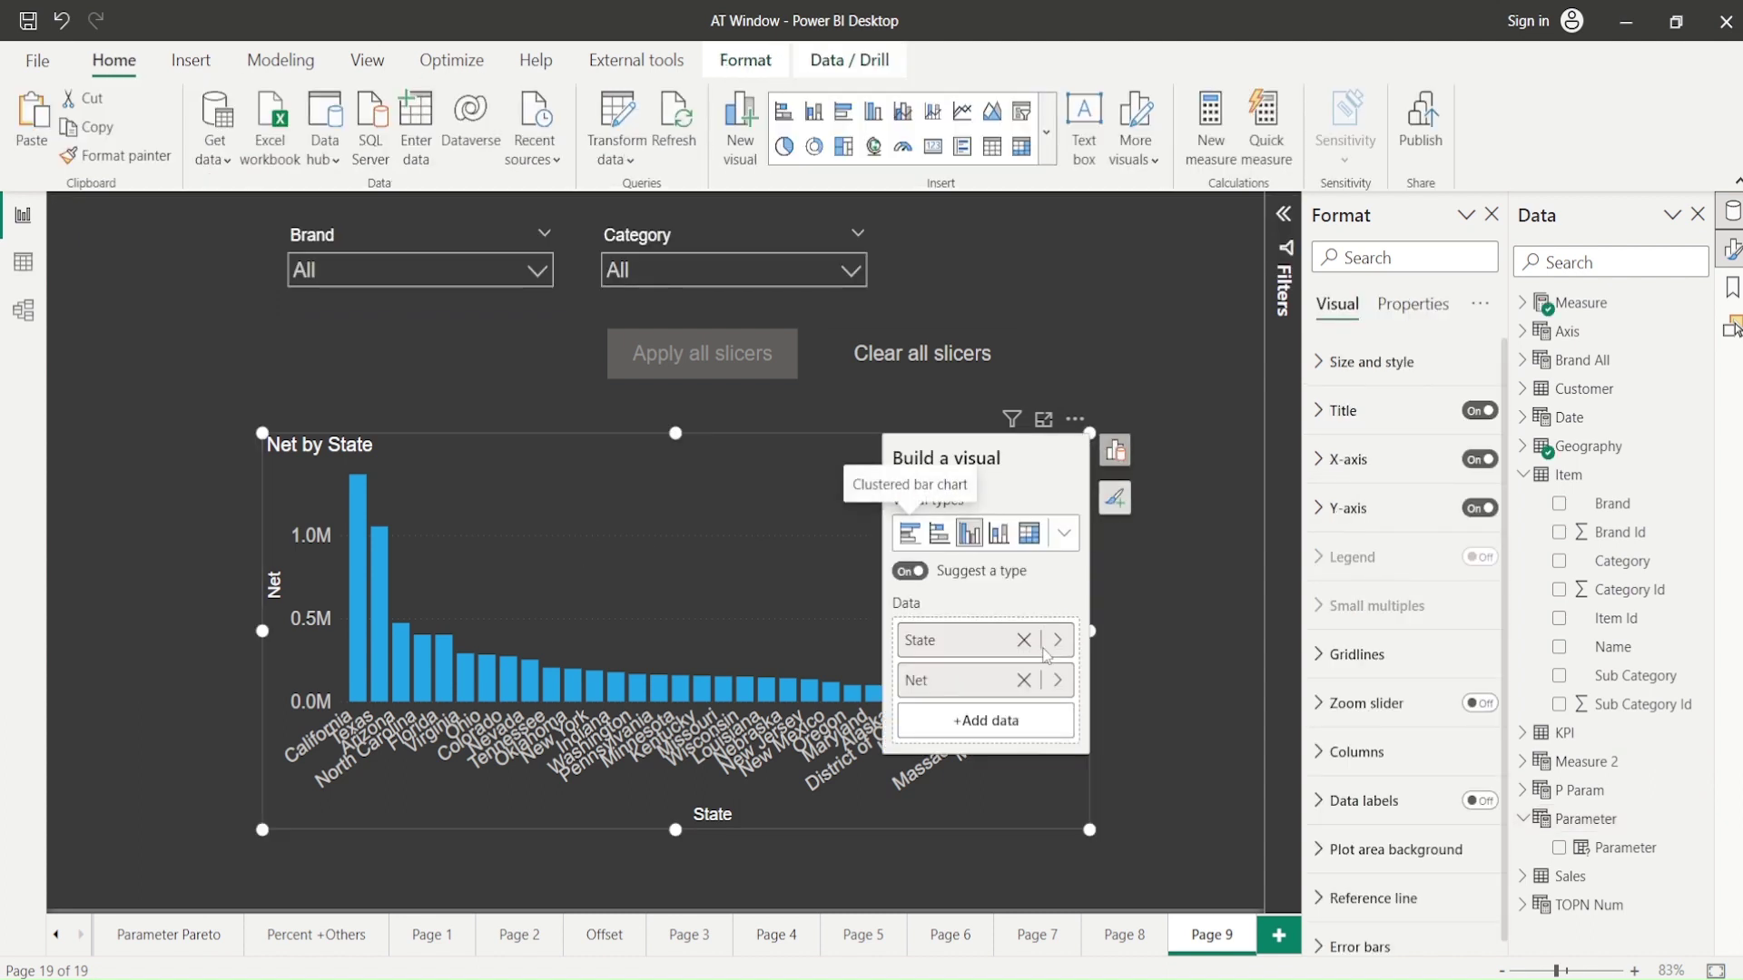
pyautogui.click(913, 577)
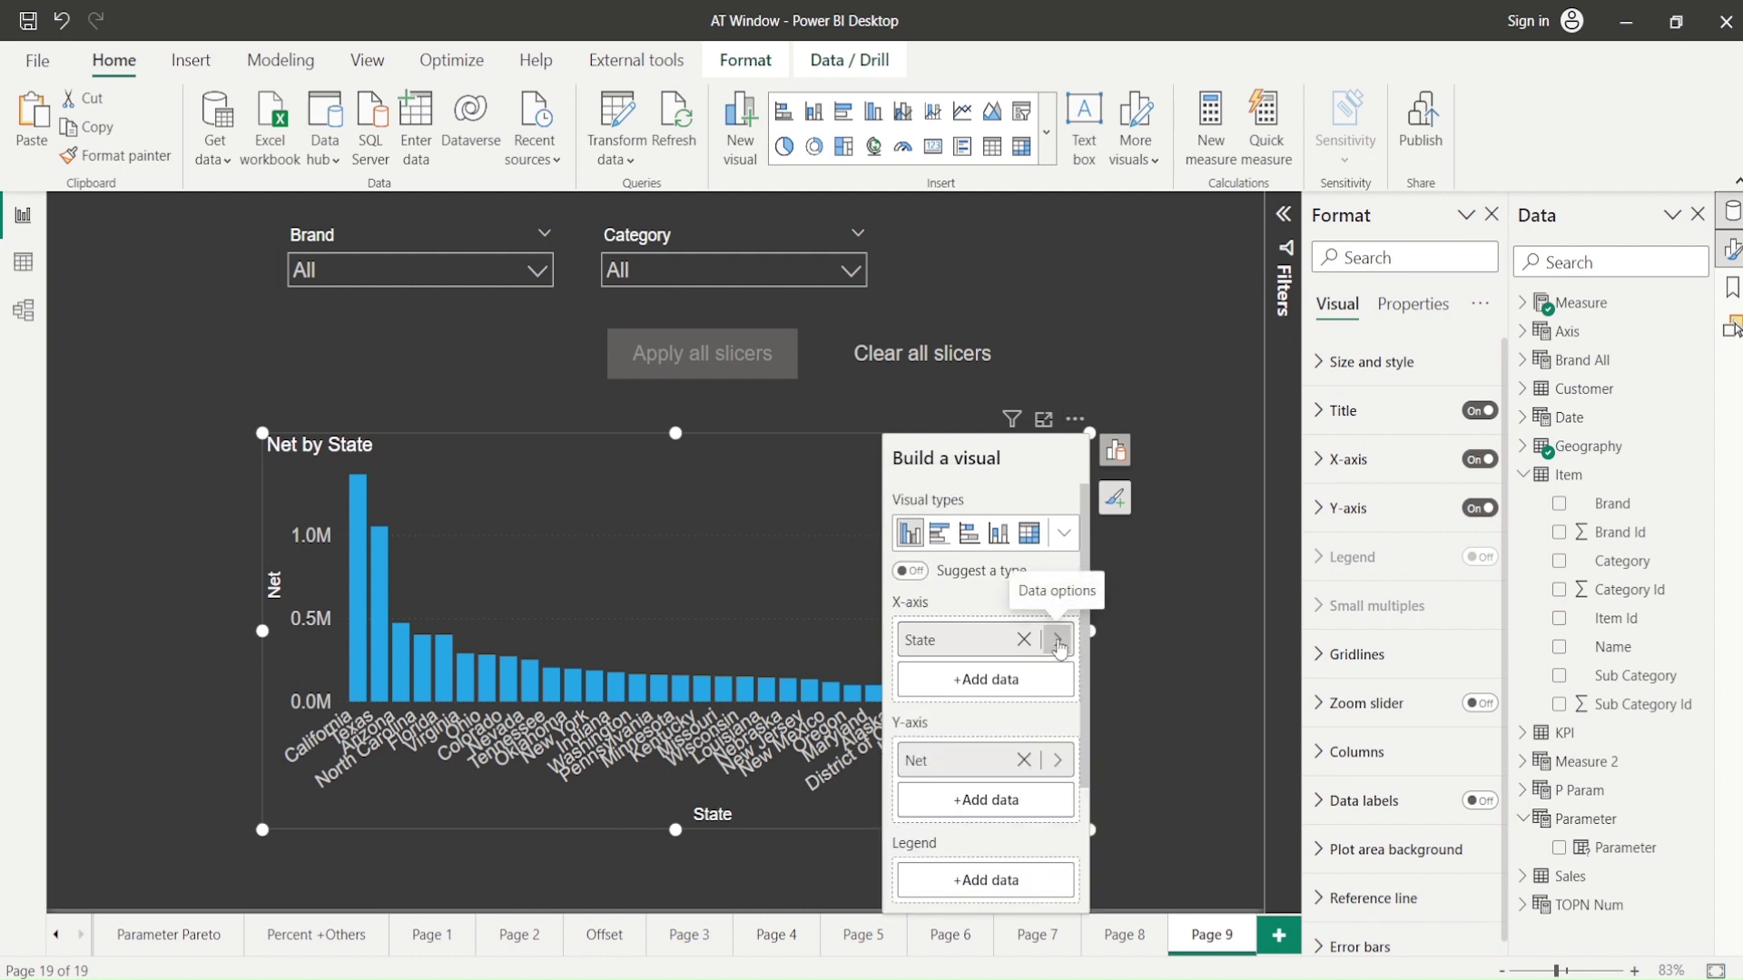
pyautogui.click(1058, 763)
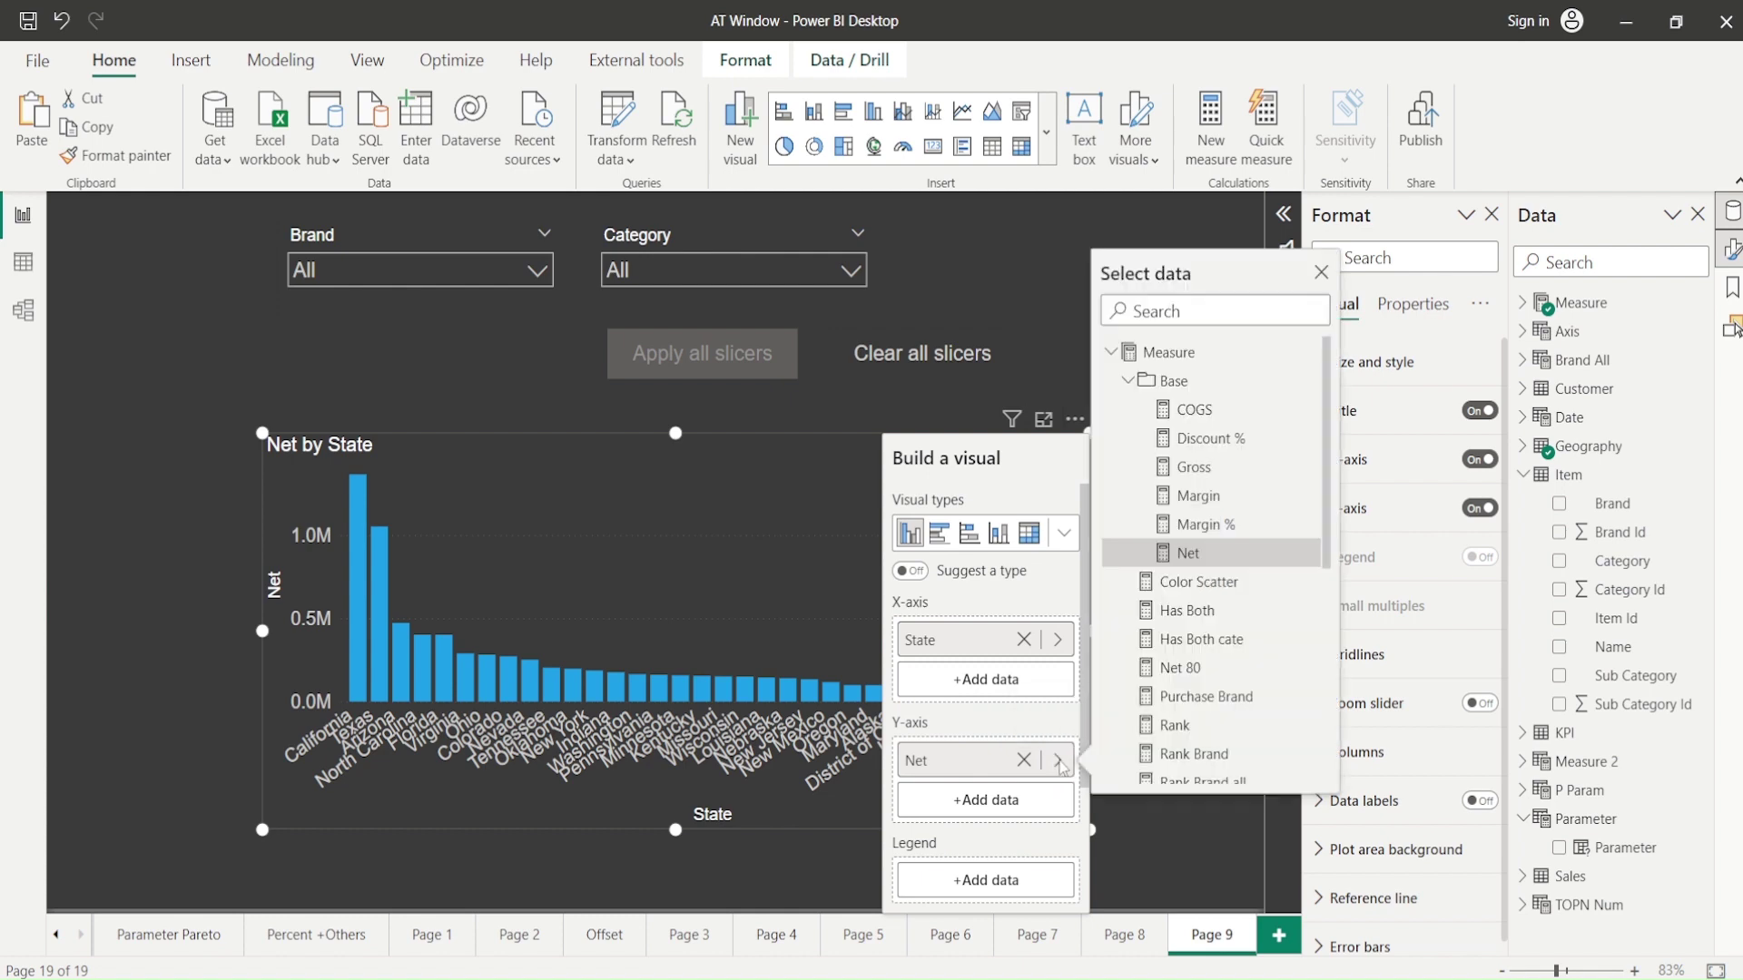
pyautogui.scroll(-5, 1185, 583)
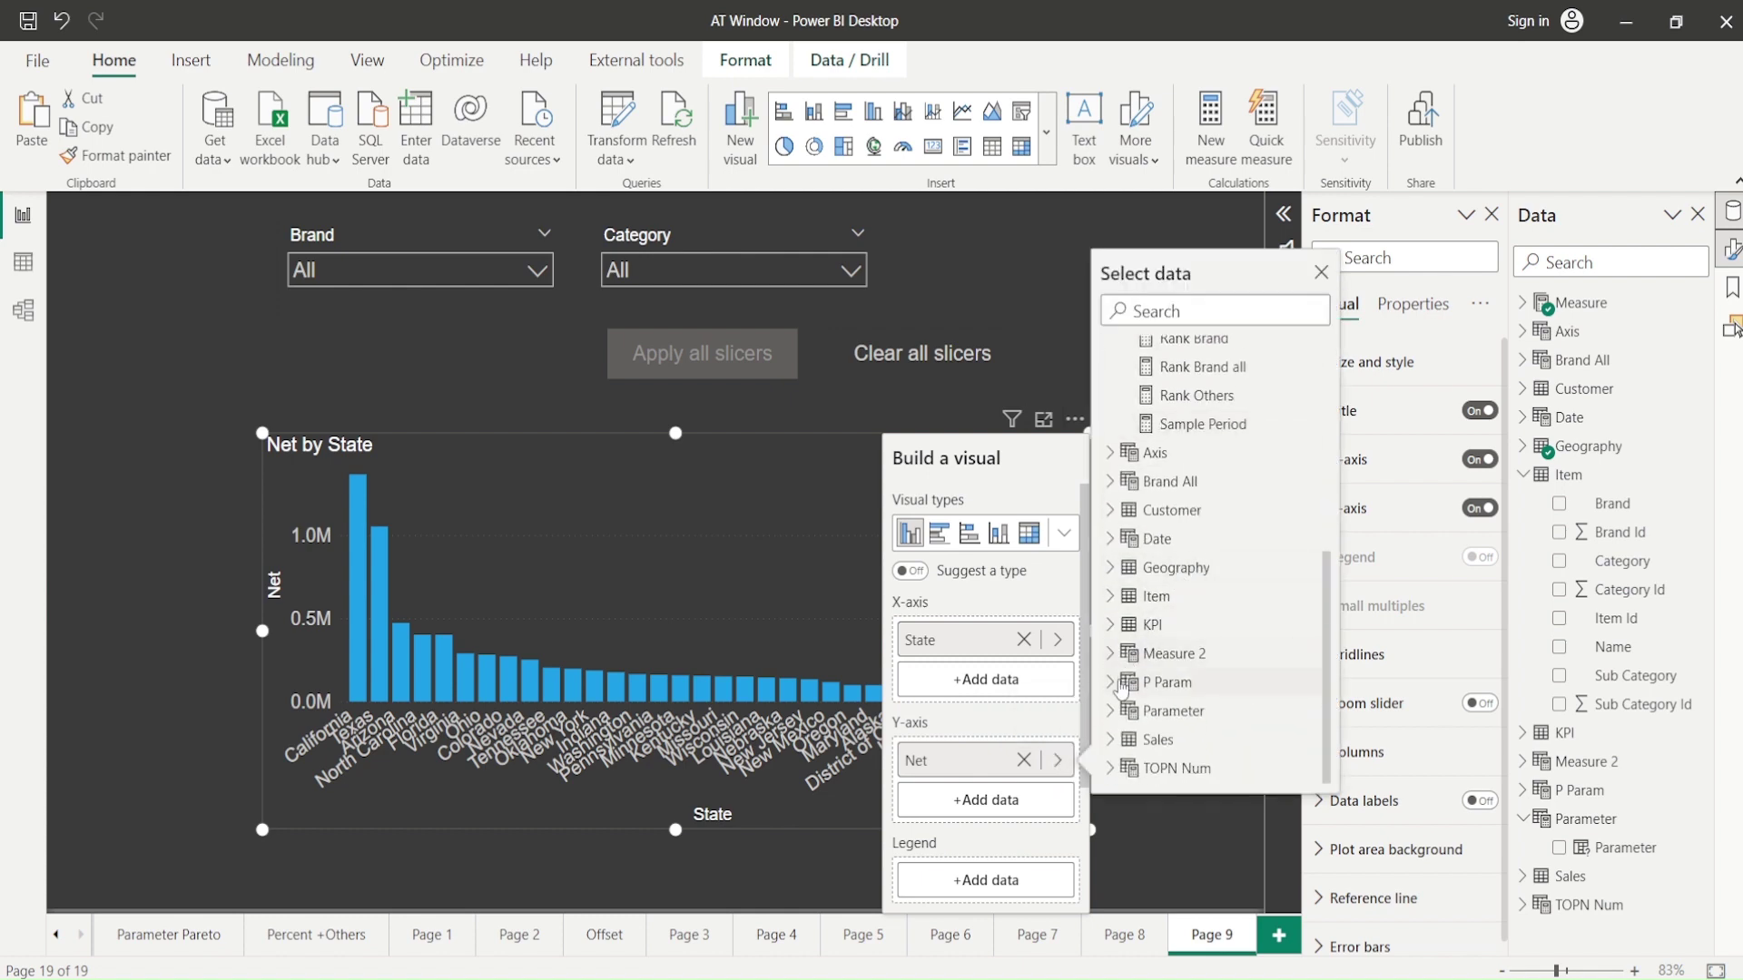
pyautogui.click(1115, 712)
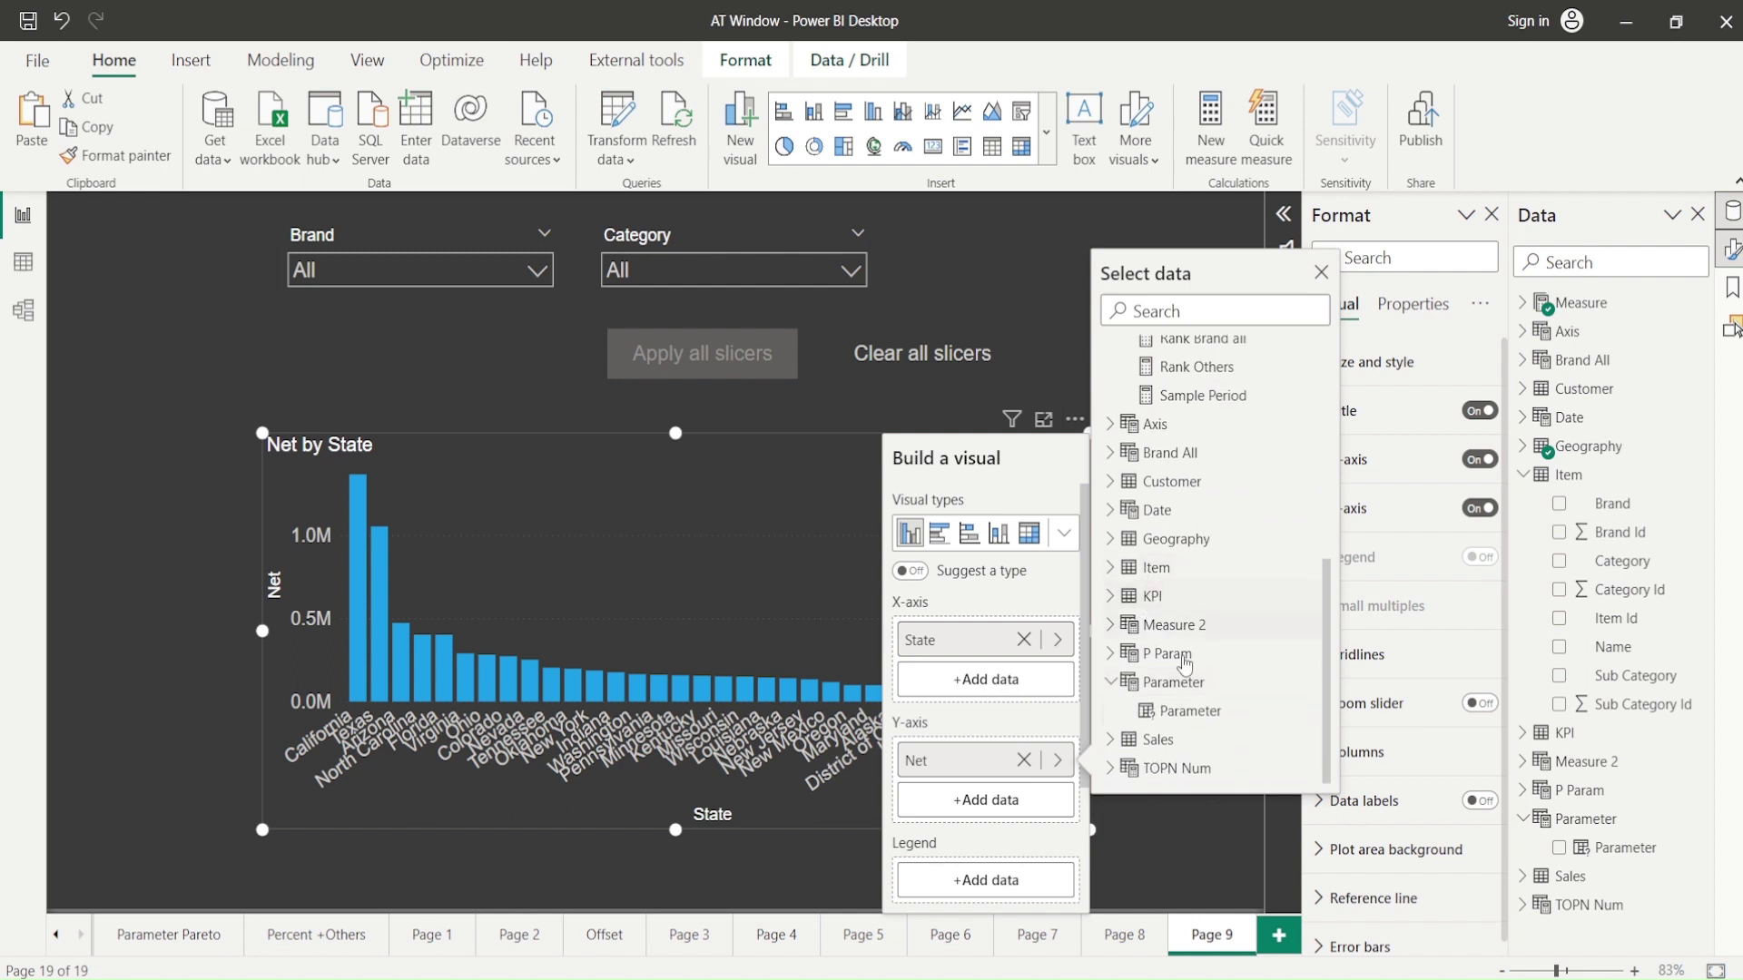
pyautogui.click(1177, 715)
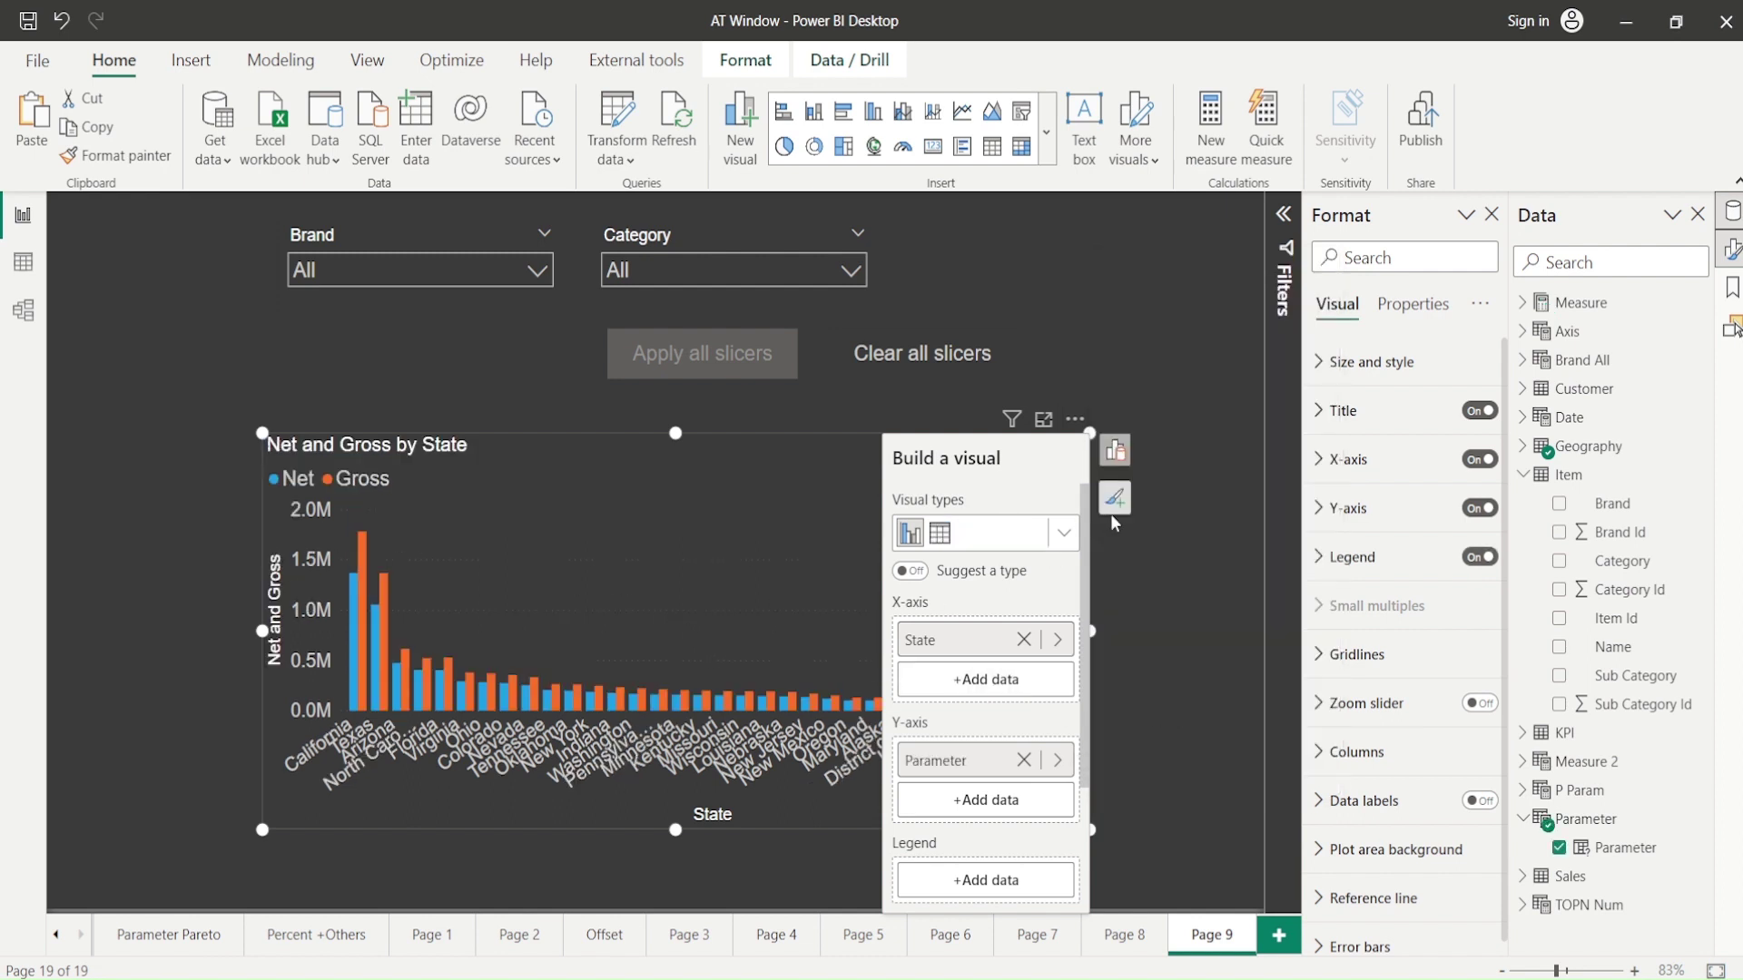
pyautogui.click(1156, 562)
# - Add a slicer for the Parameter field and place it beside the chart's upper right corner
pyautogui.moveTo(1591, 846); pyautogui.dragTo(1080, 278)
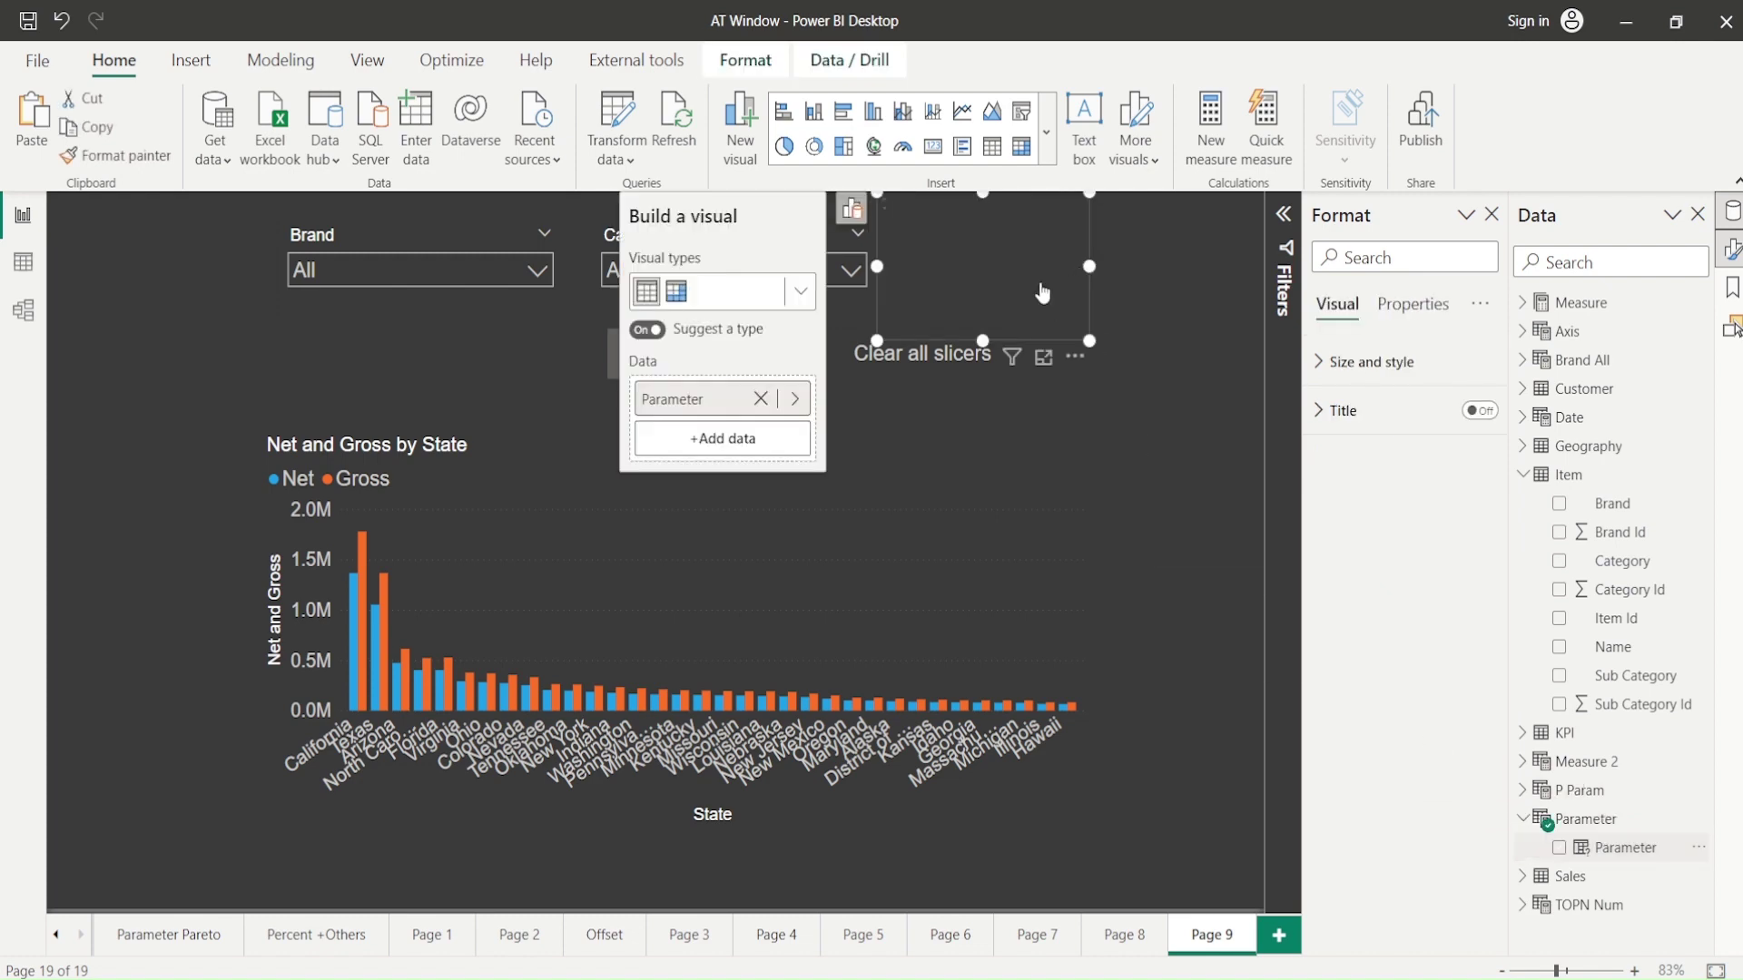
pyautogui.click(802, 293)
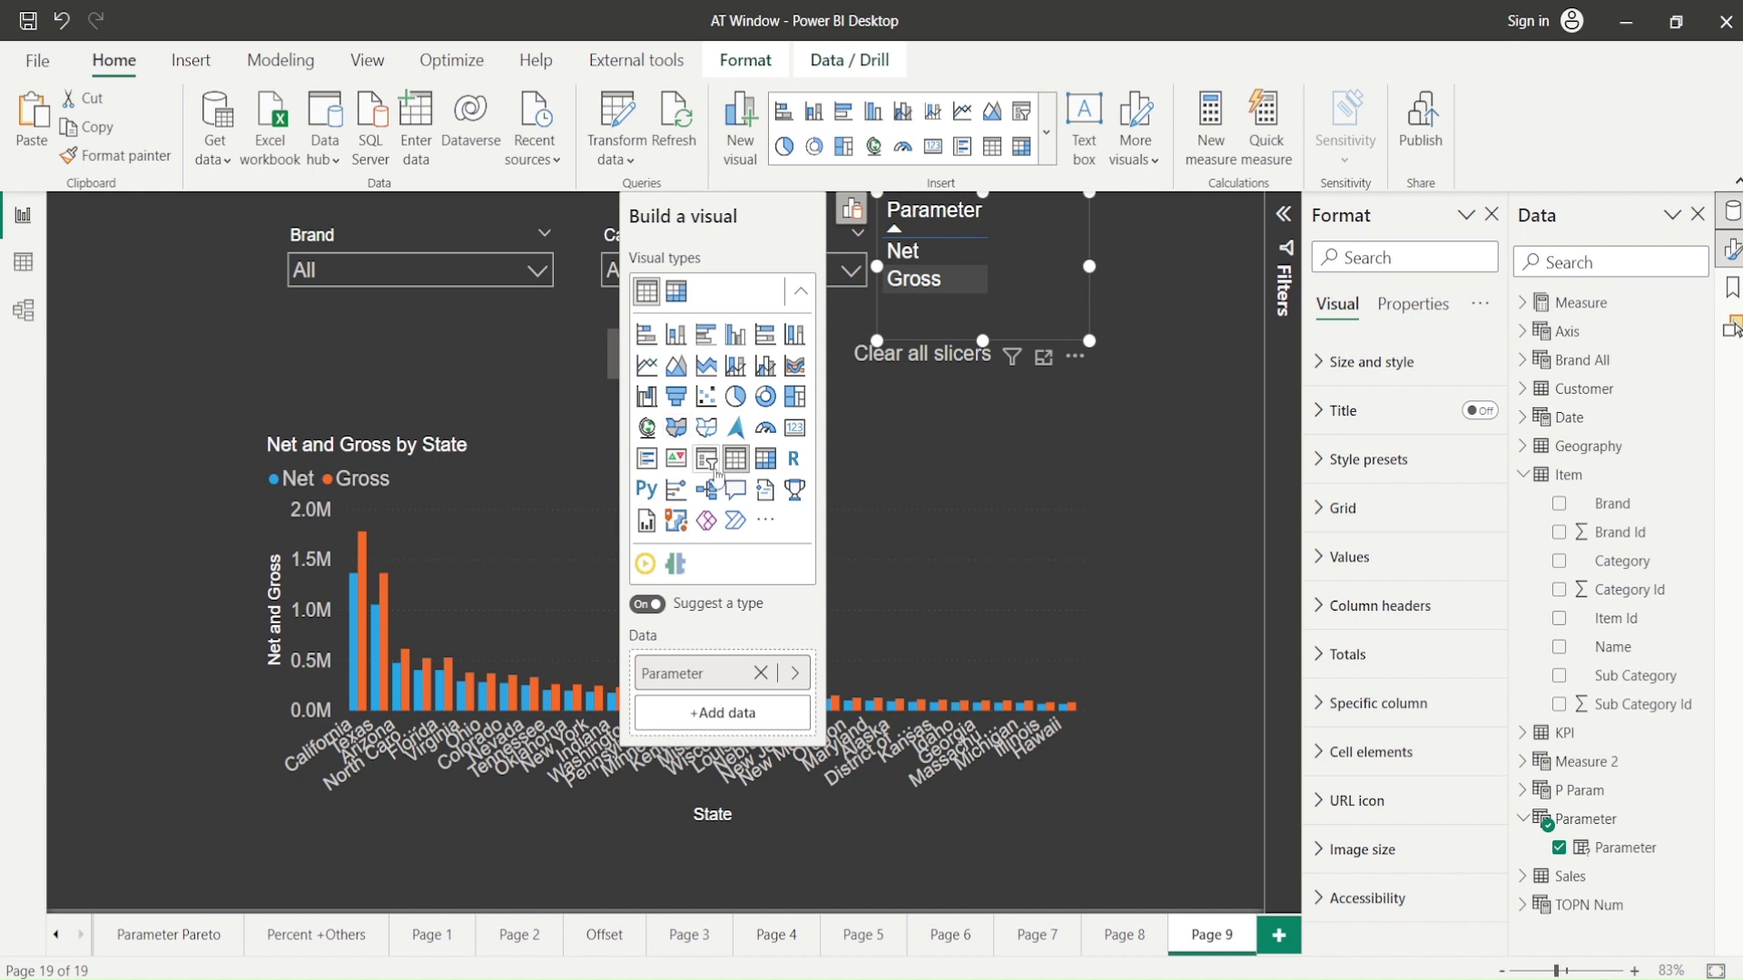
pyautogui.click(716, 471)
pyautogui.moveTo(1059, 320); pyautogui.dragTo(1236, 542)
# - Select Gross in the Parameter slicer and apply all slicers to the chart
pyautogui.click(1073, 495)
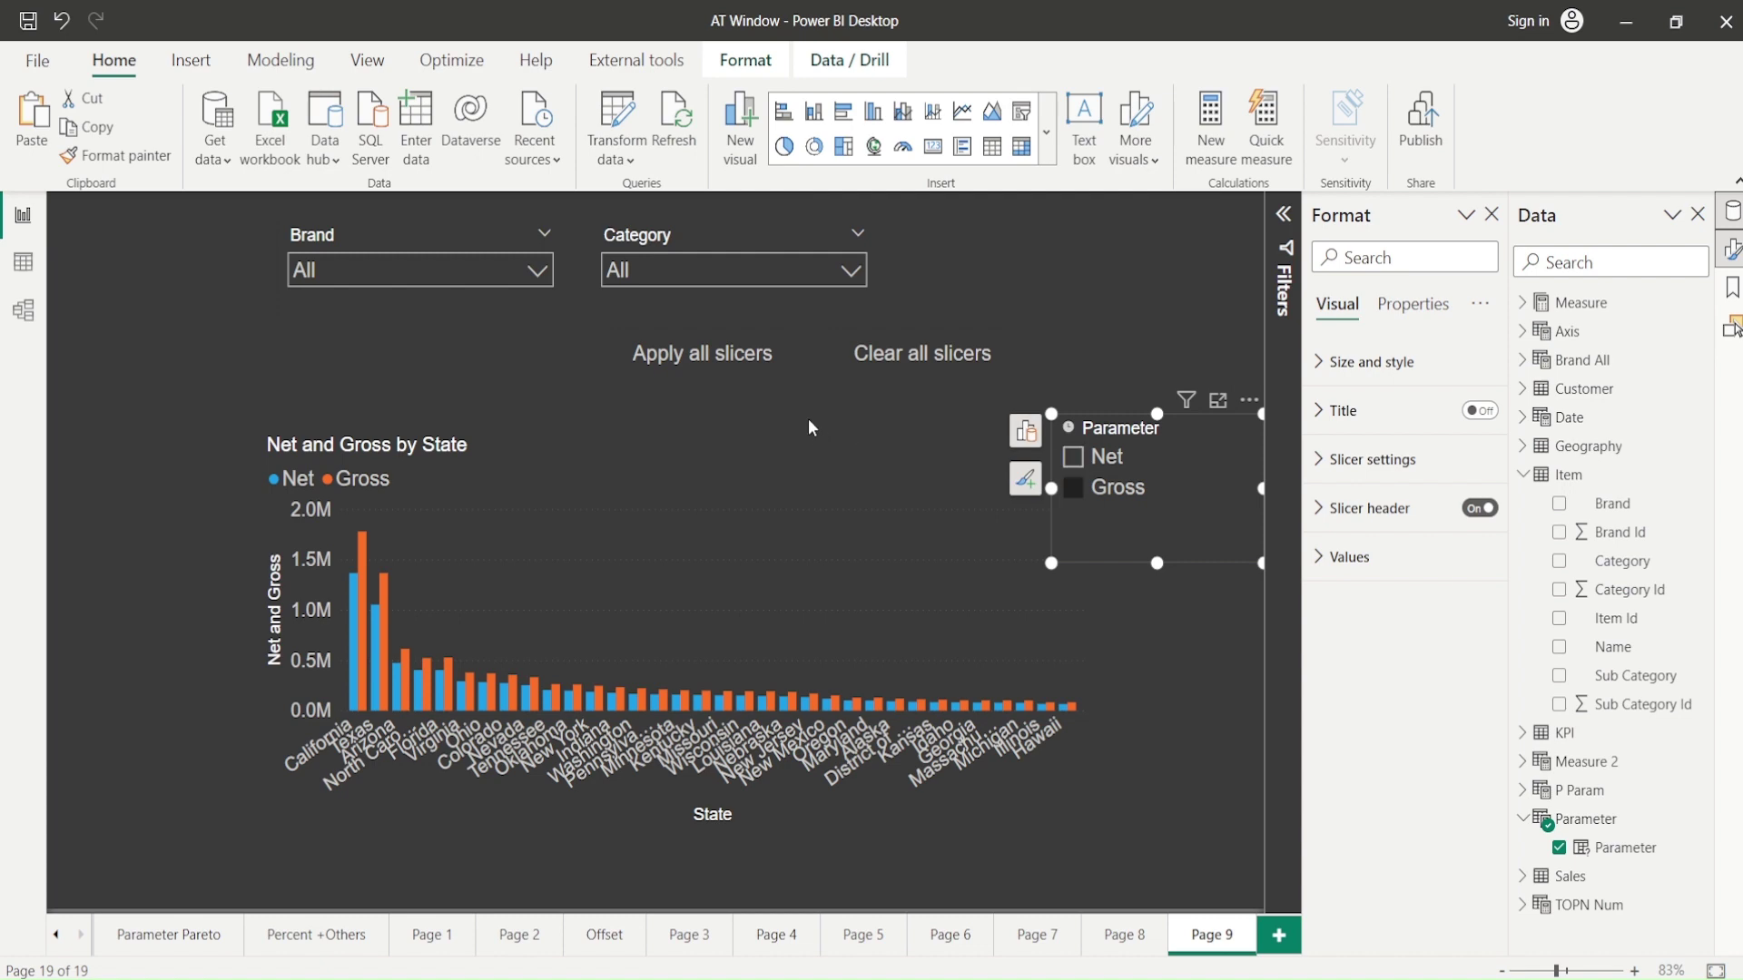
pyautogui.keyDown('ctrl'); pyautogui.click(721, 365); pyautogui.keyUp('ctrl')
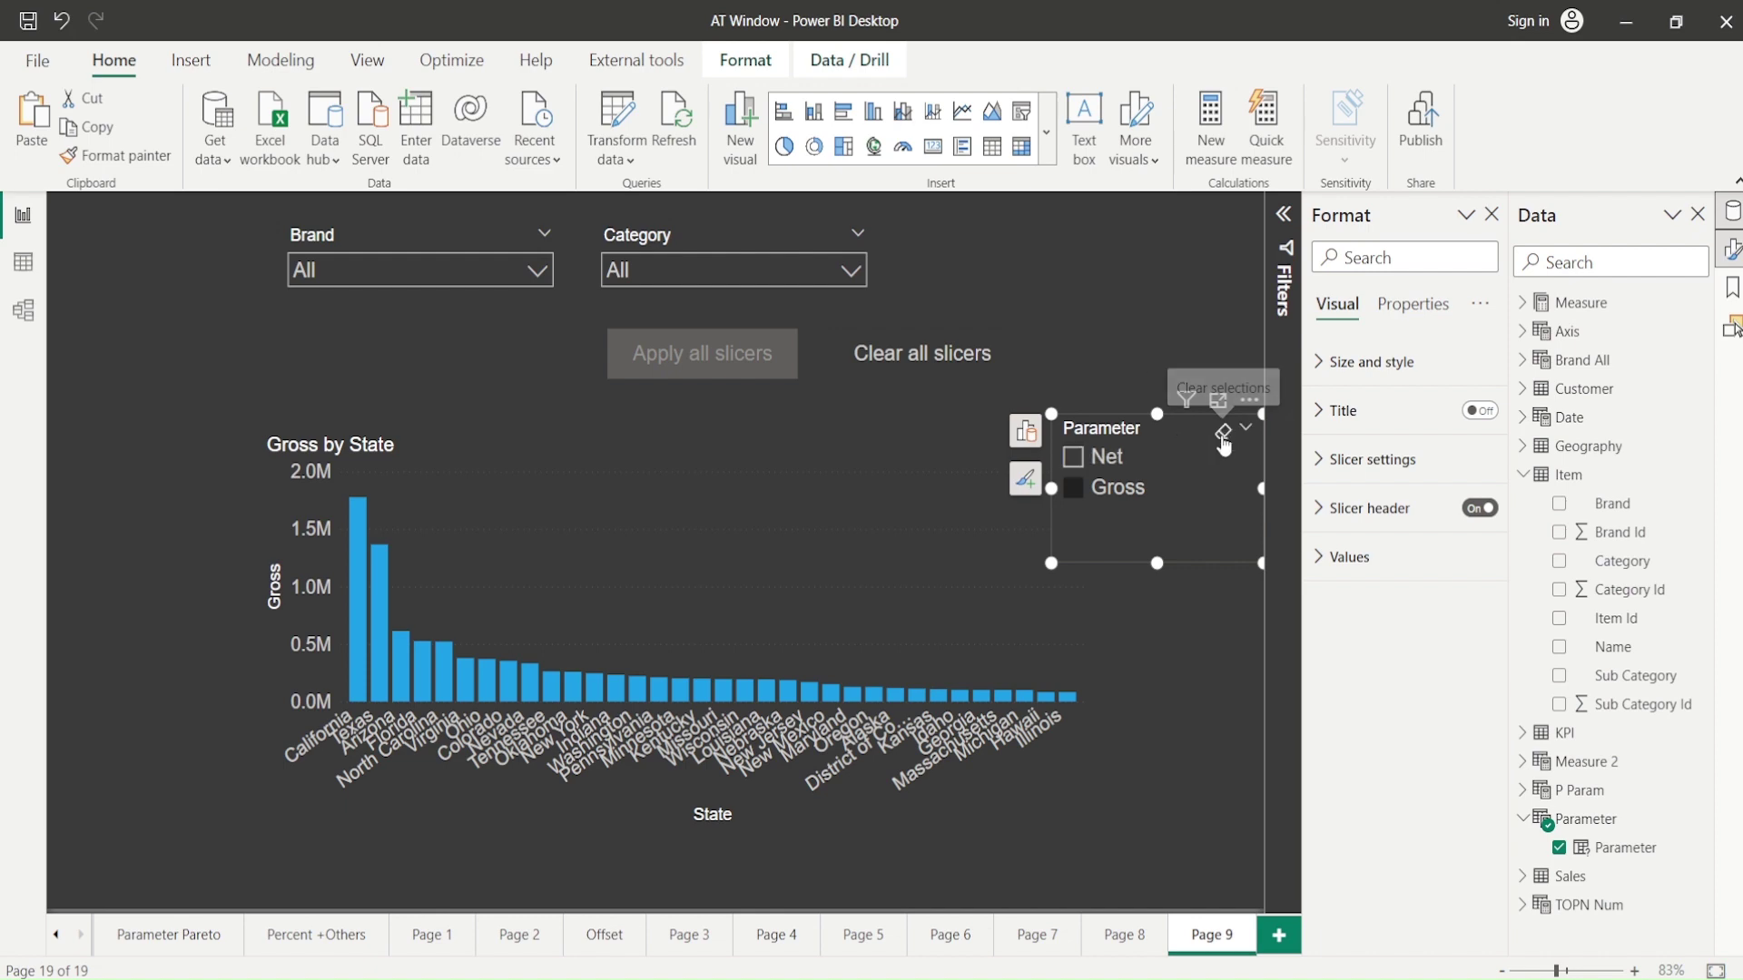
# - Clear the Parameter slicer's selection and move the slicer to the left of the Brand slicer
pyautogui.click(1225, 436)
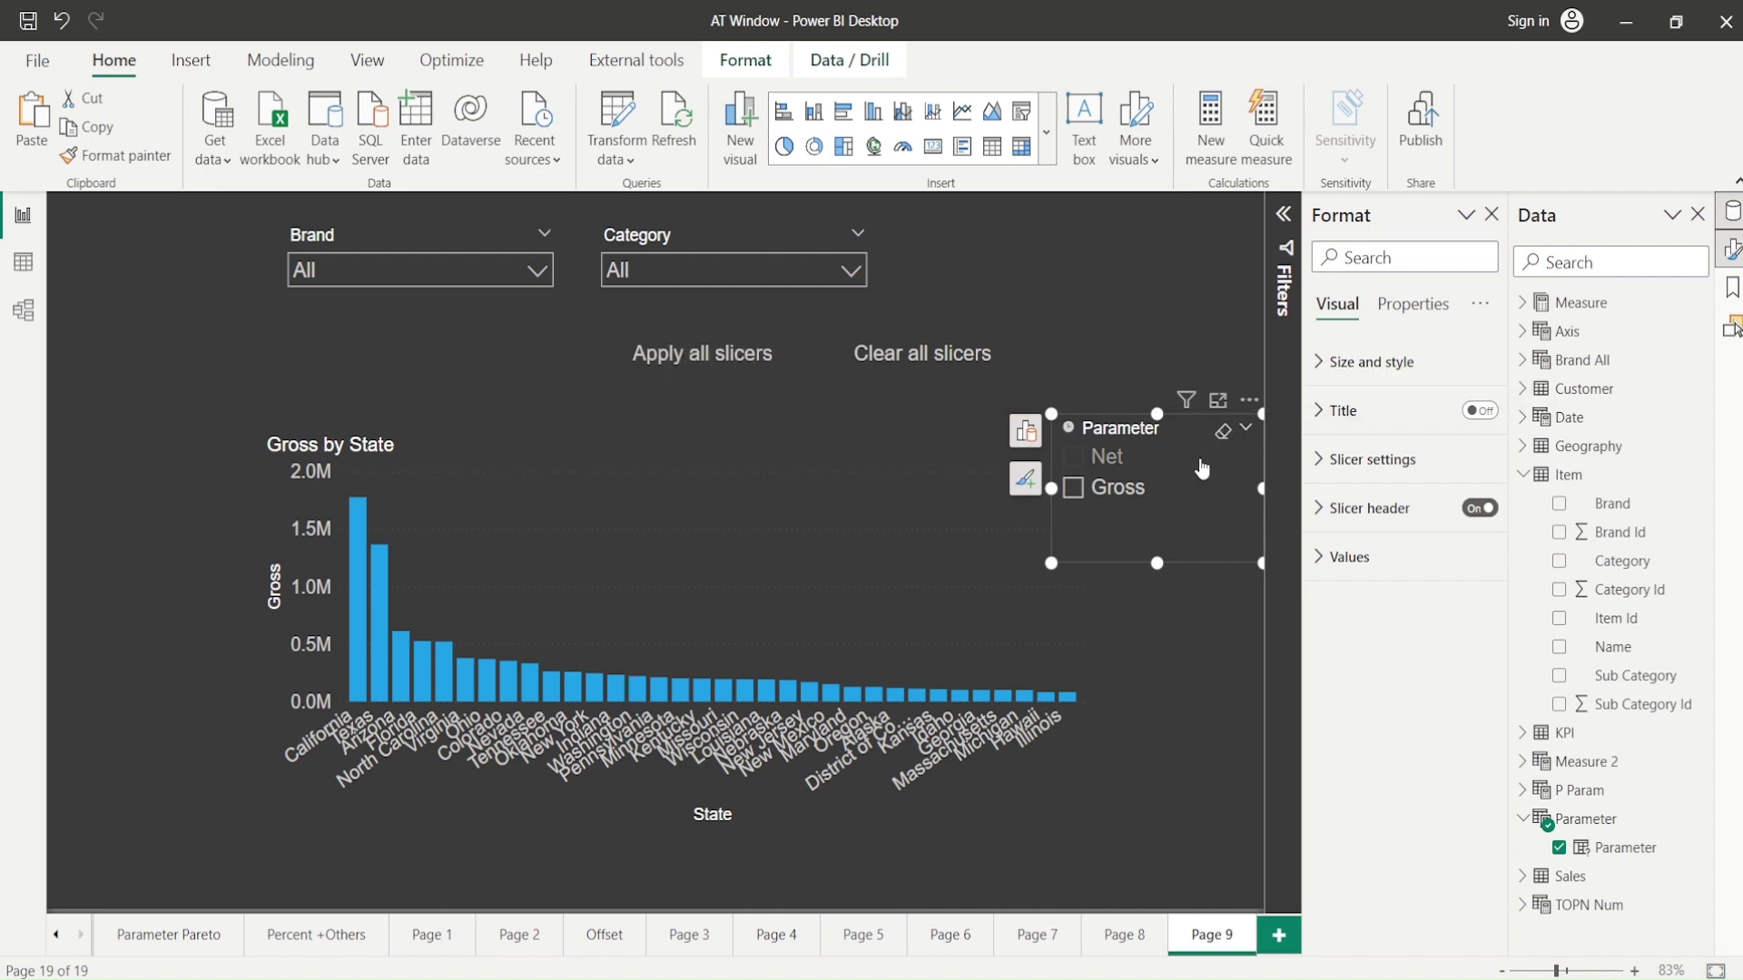
pyautogui.moveTo(1194, 448); pyautogui.dragTo(198, 296)
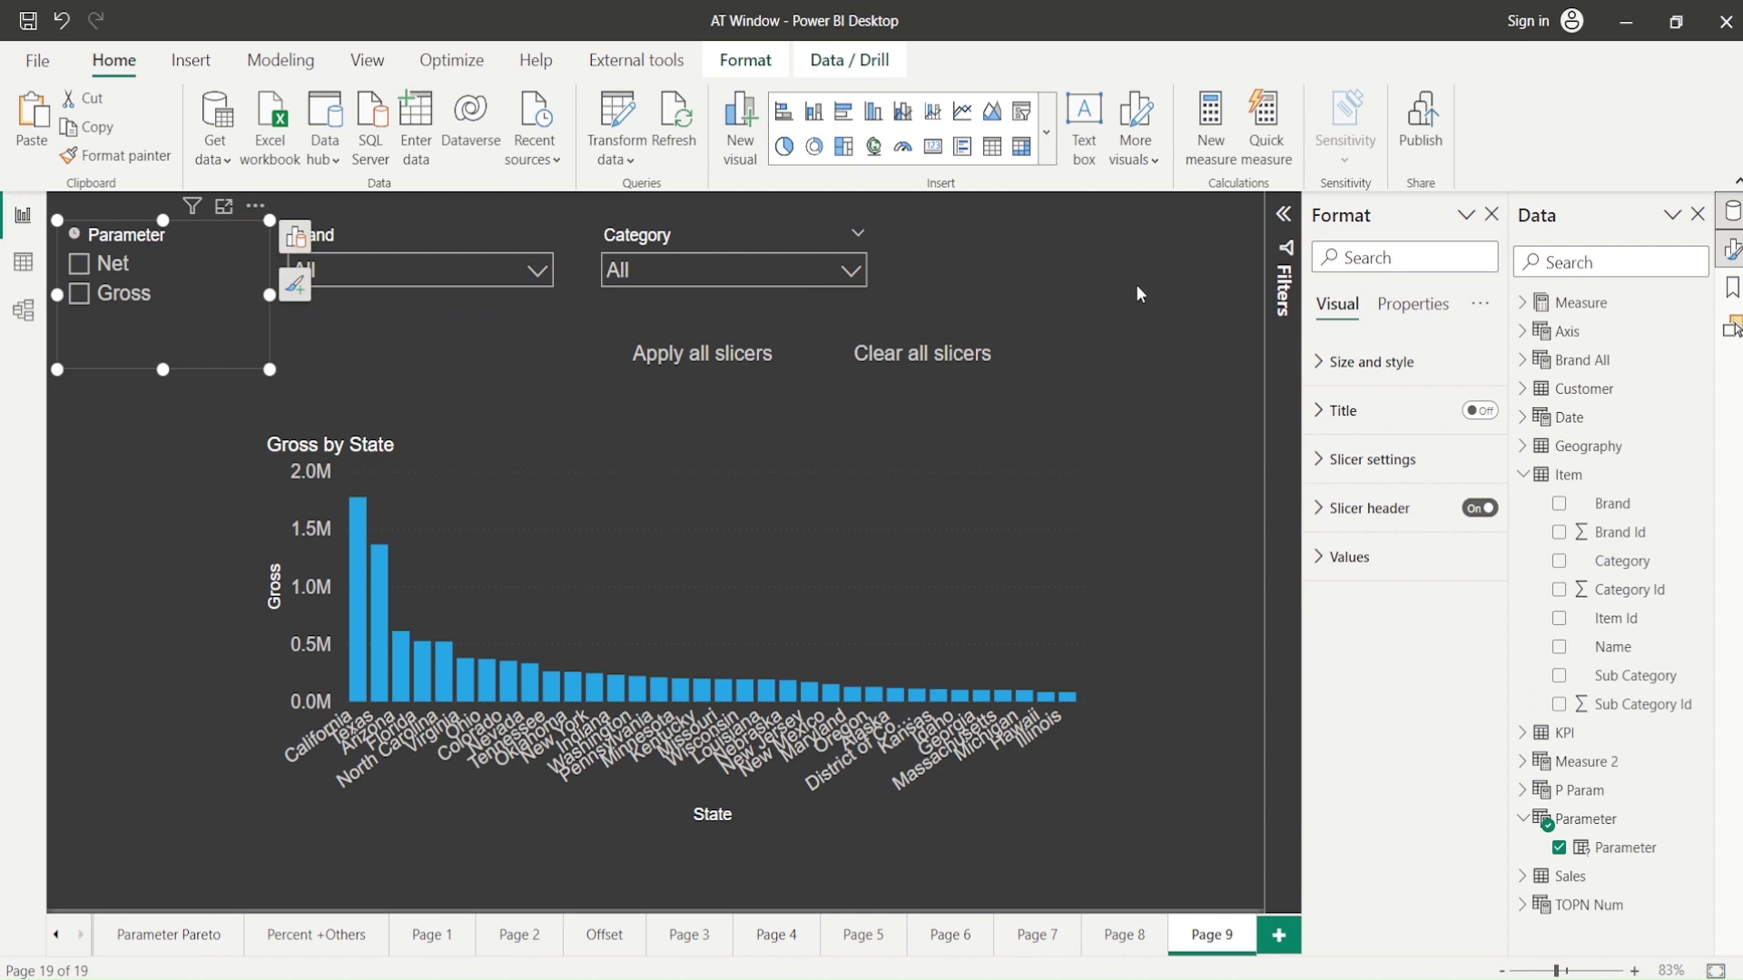
# - Show the Bookmarks pane with the Selection pane open beside it, and deselect the slicer
pyautogui.click(367, 63)
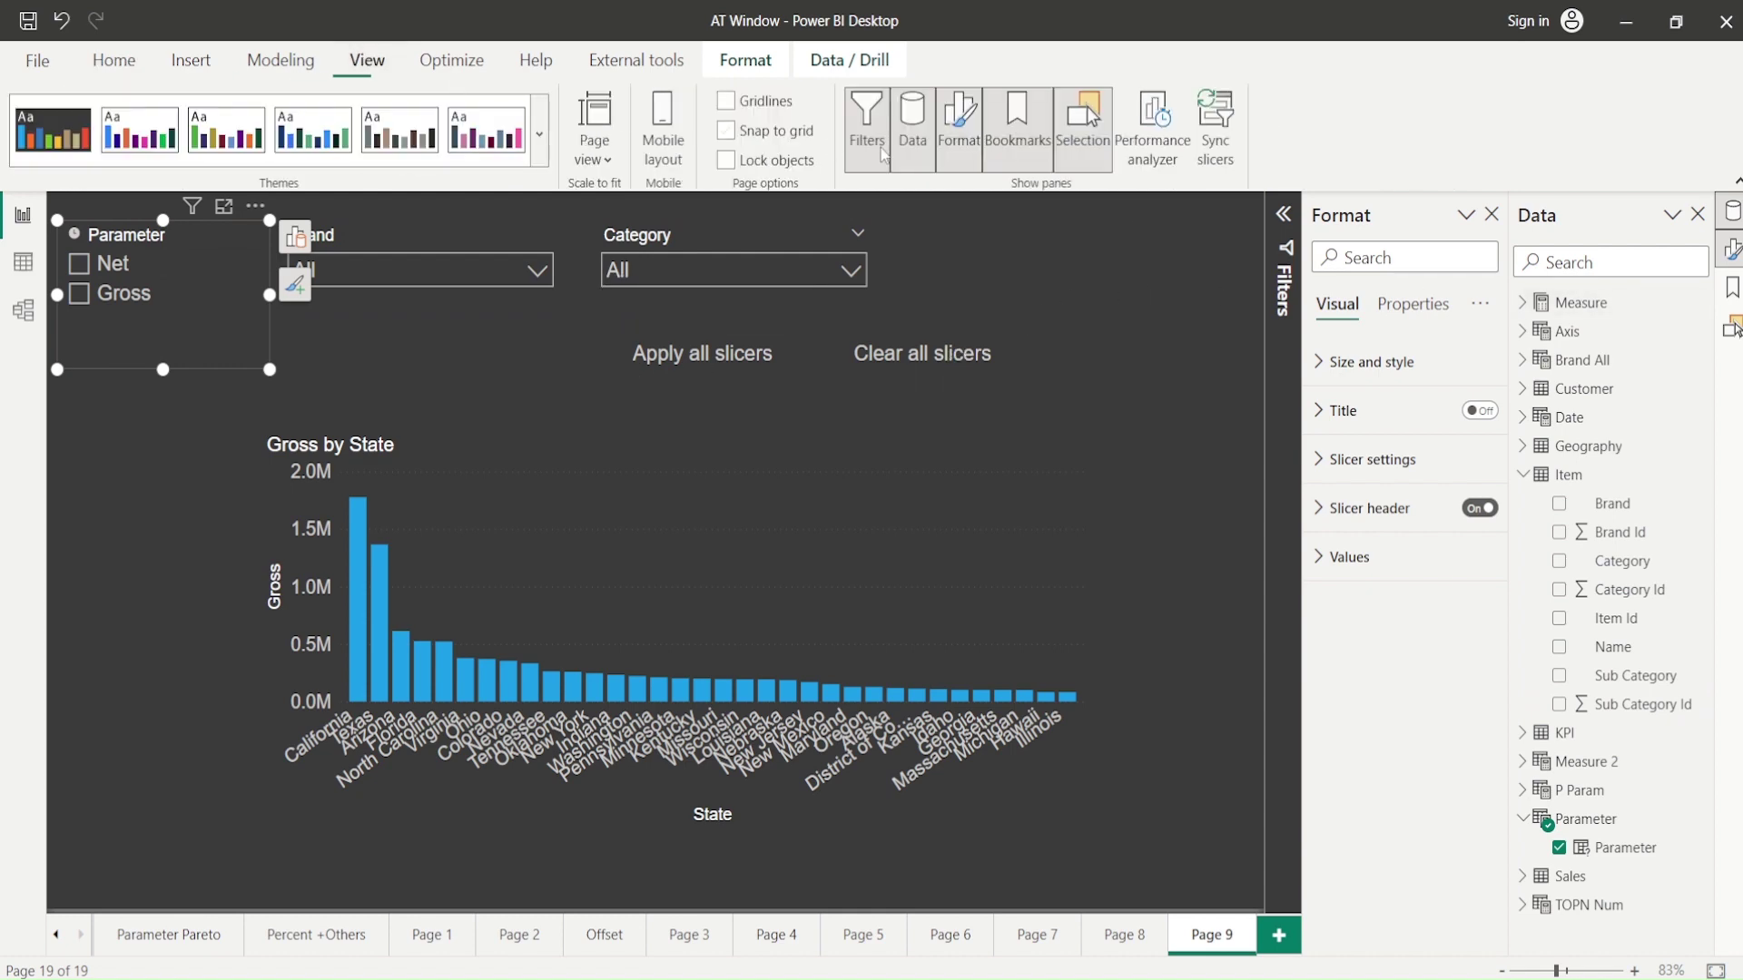
pyautogui.click(1017, 150)
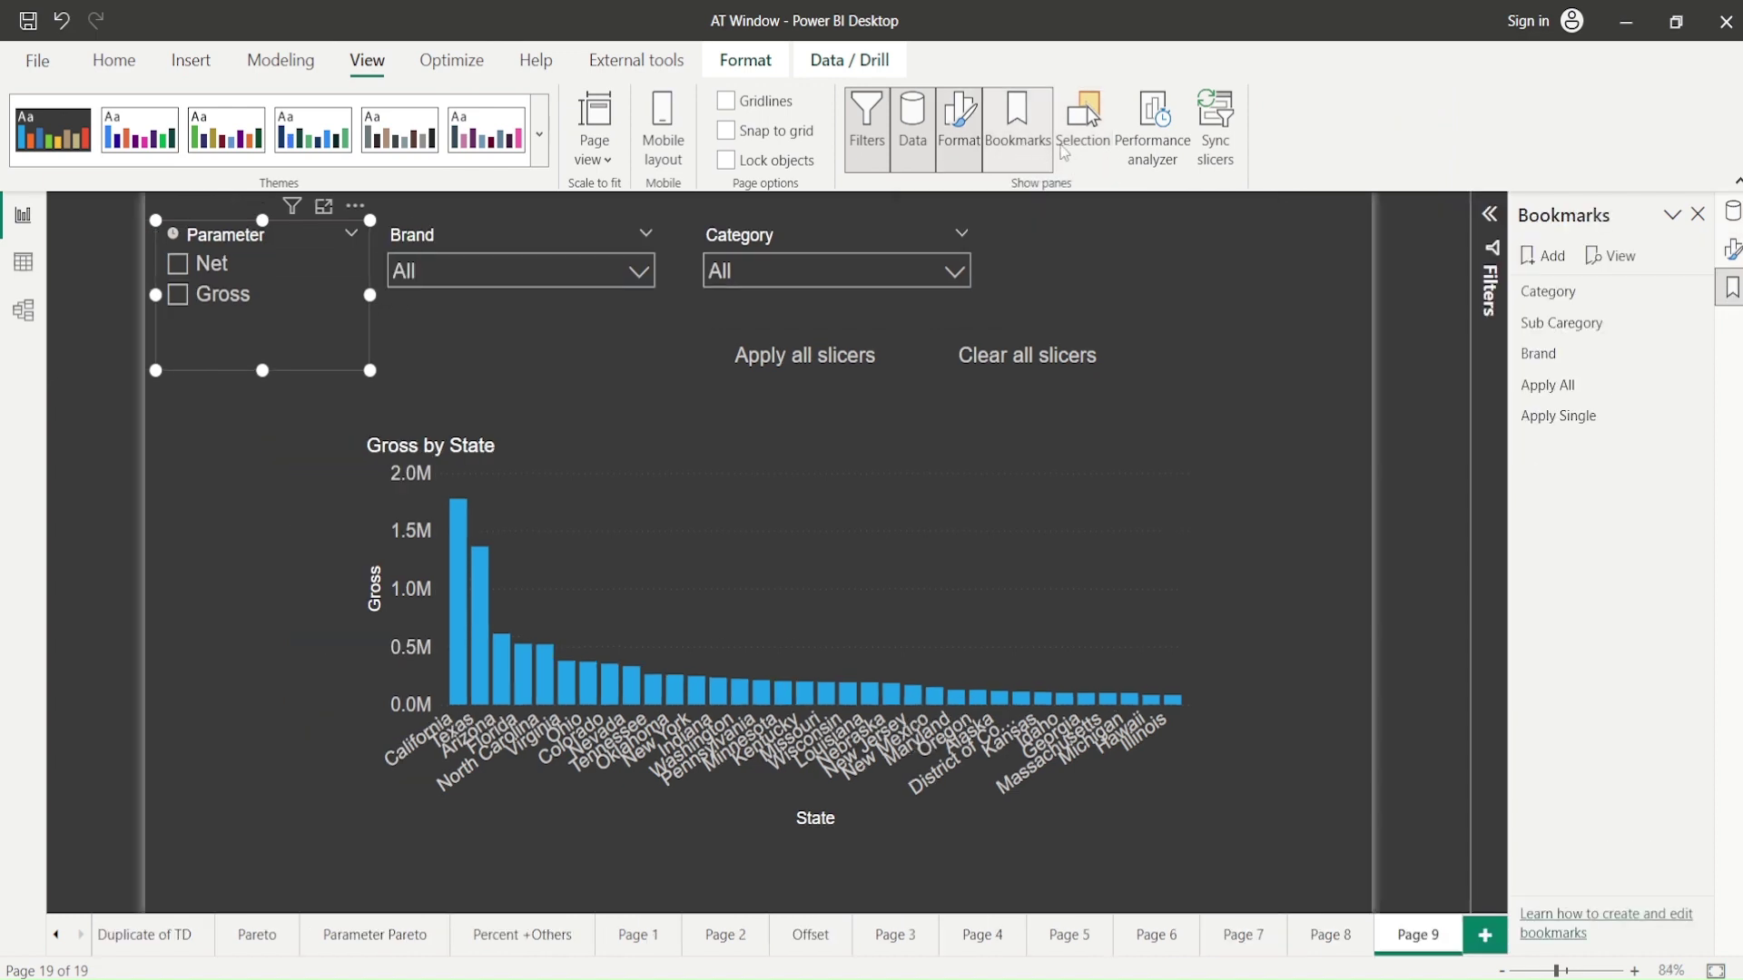
pyautogui.click(1065, 150)
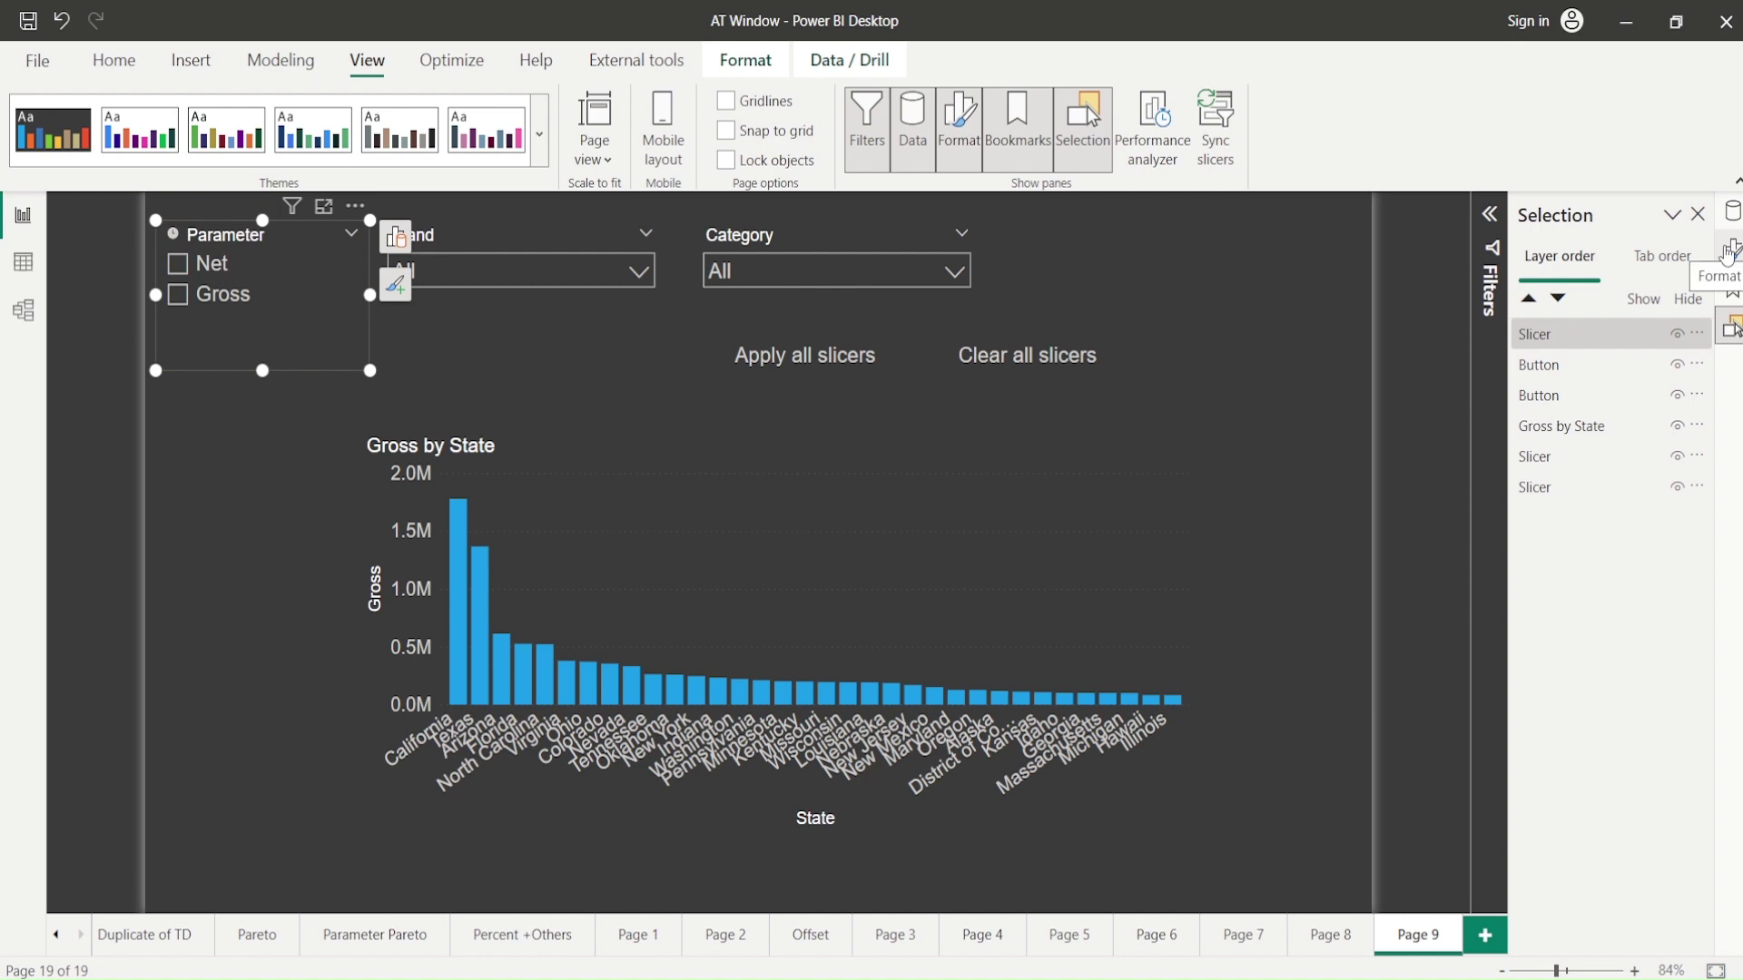
pyautogui.click(1732, 284)
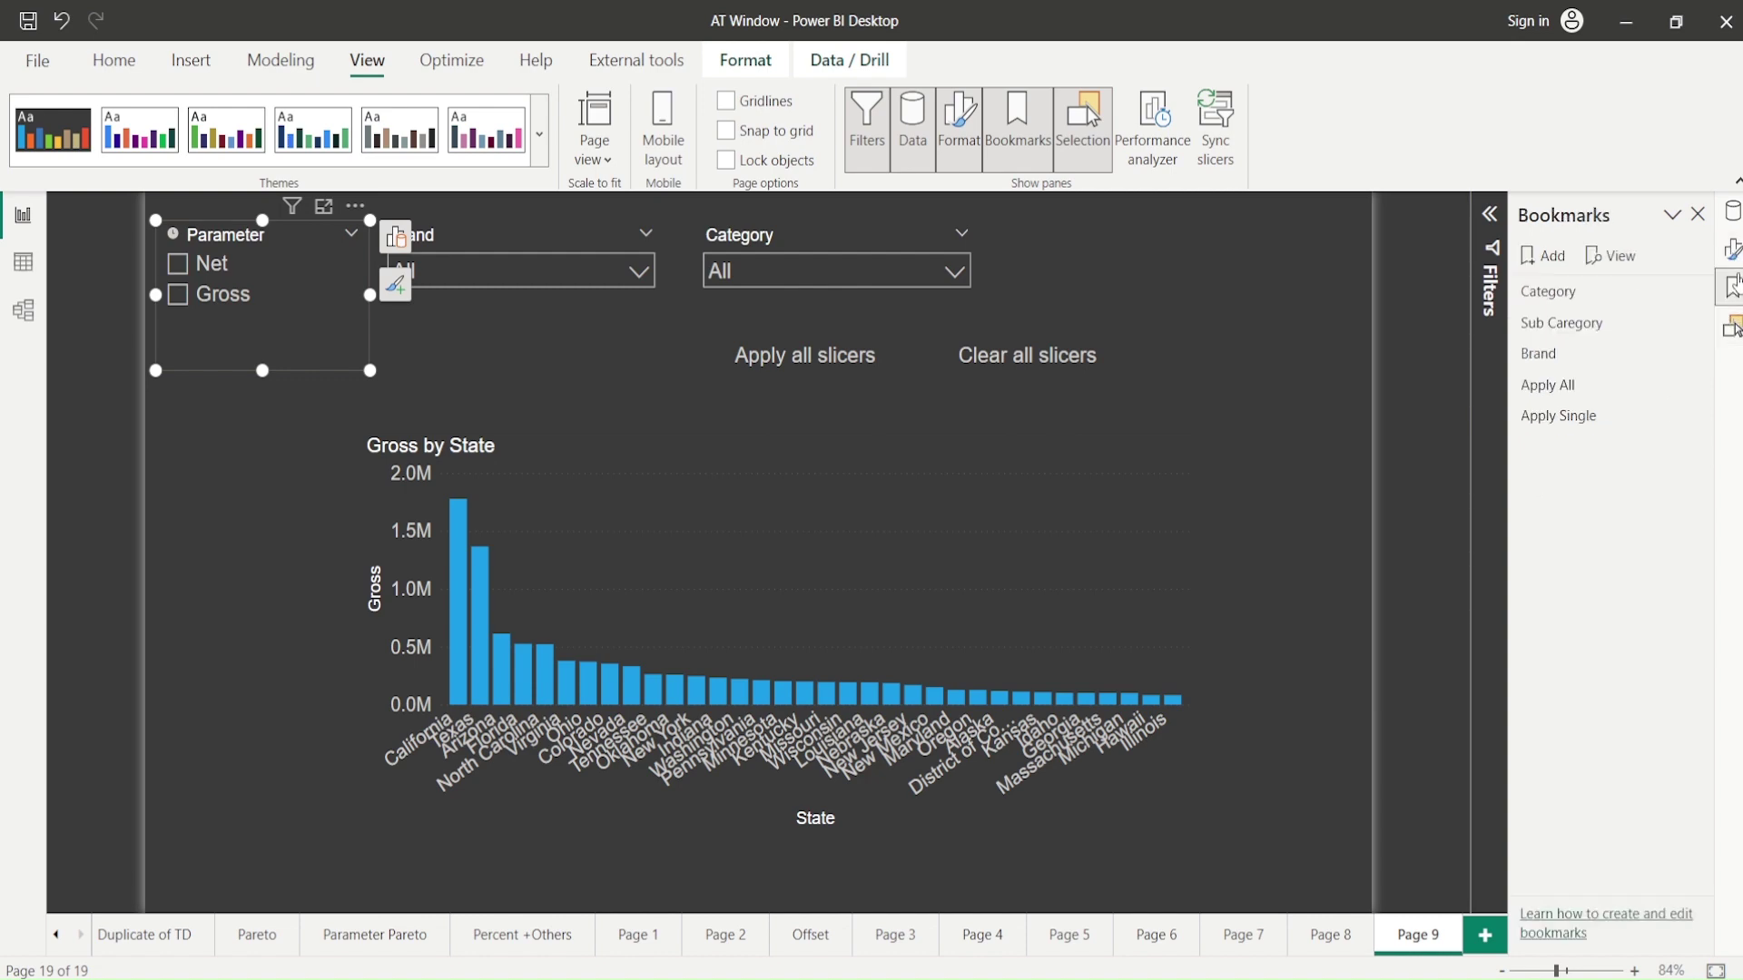
pyautogui.click(1732, 327)
pyautogui.click(1732, 292)
pyautogui.rightClick(1732, 327)
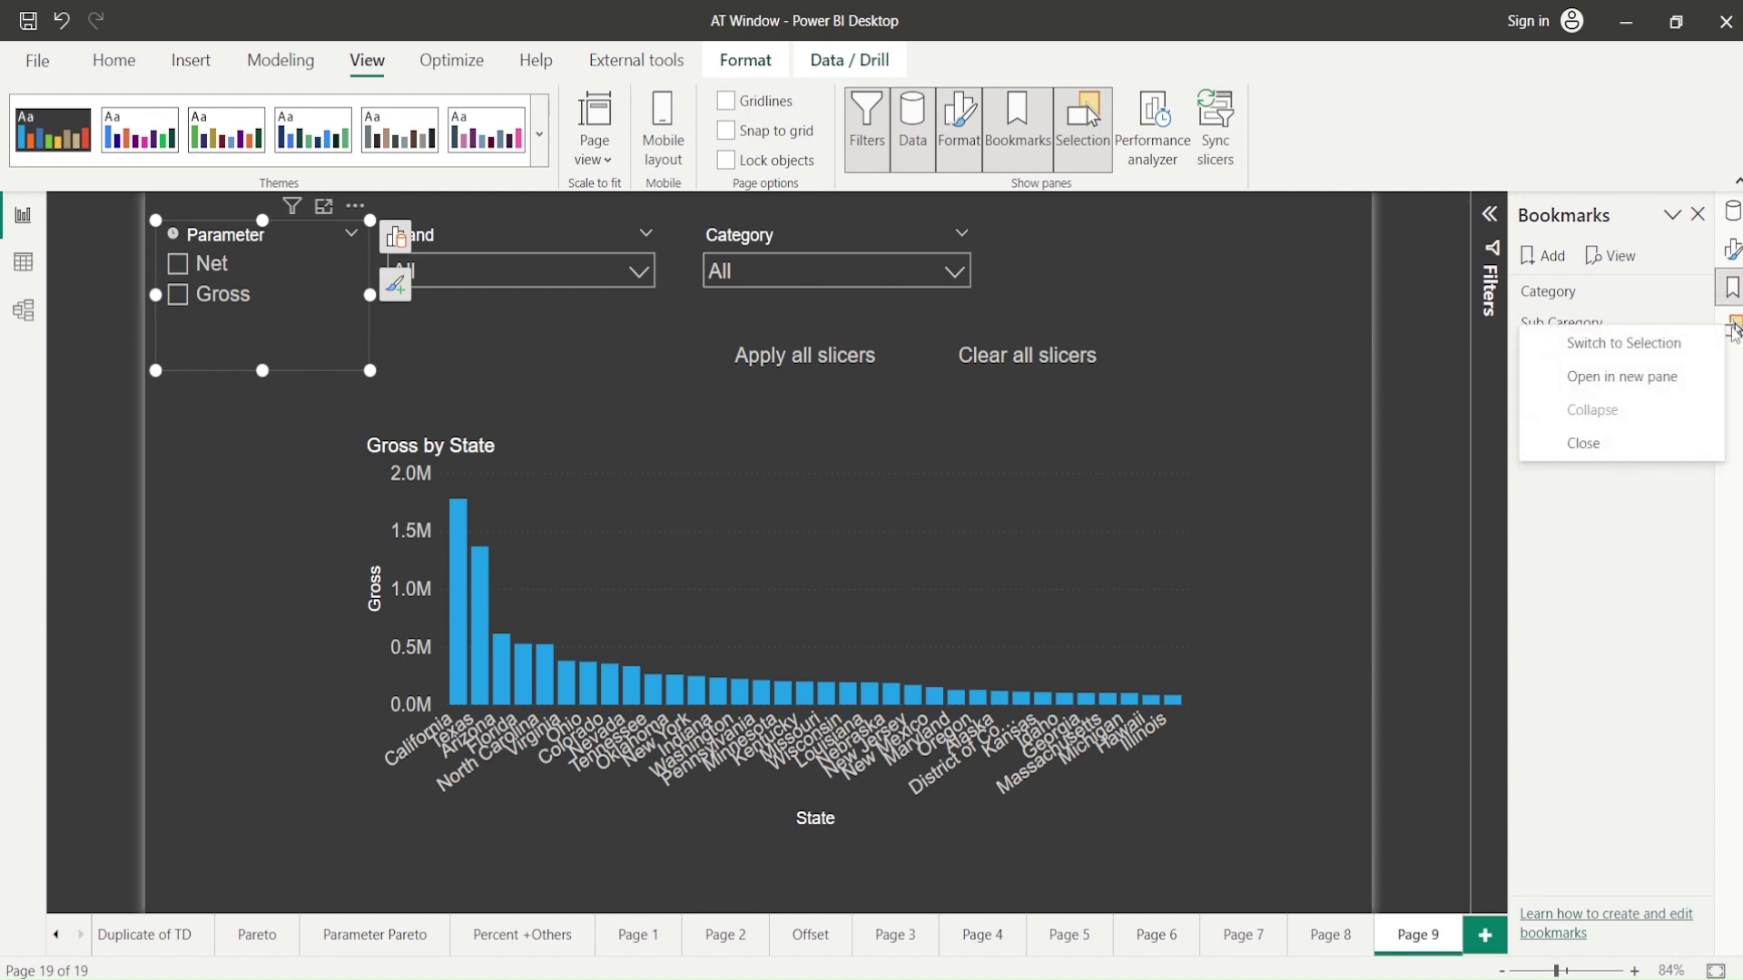
pyautogui.click(1648, 378)
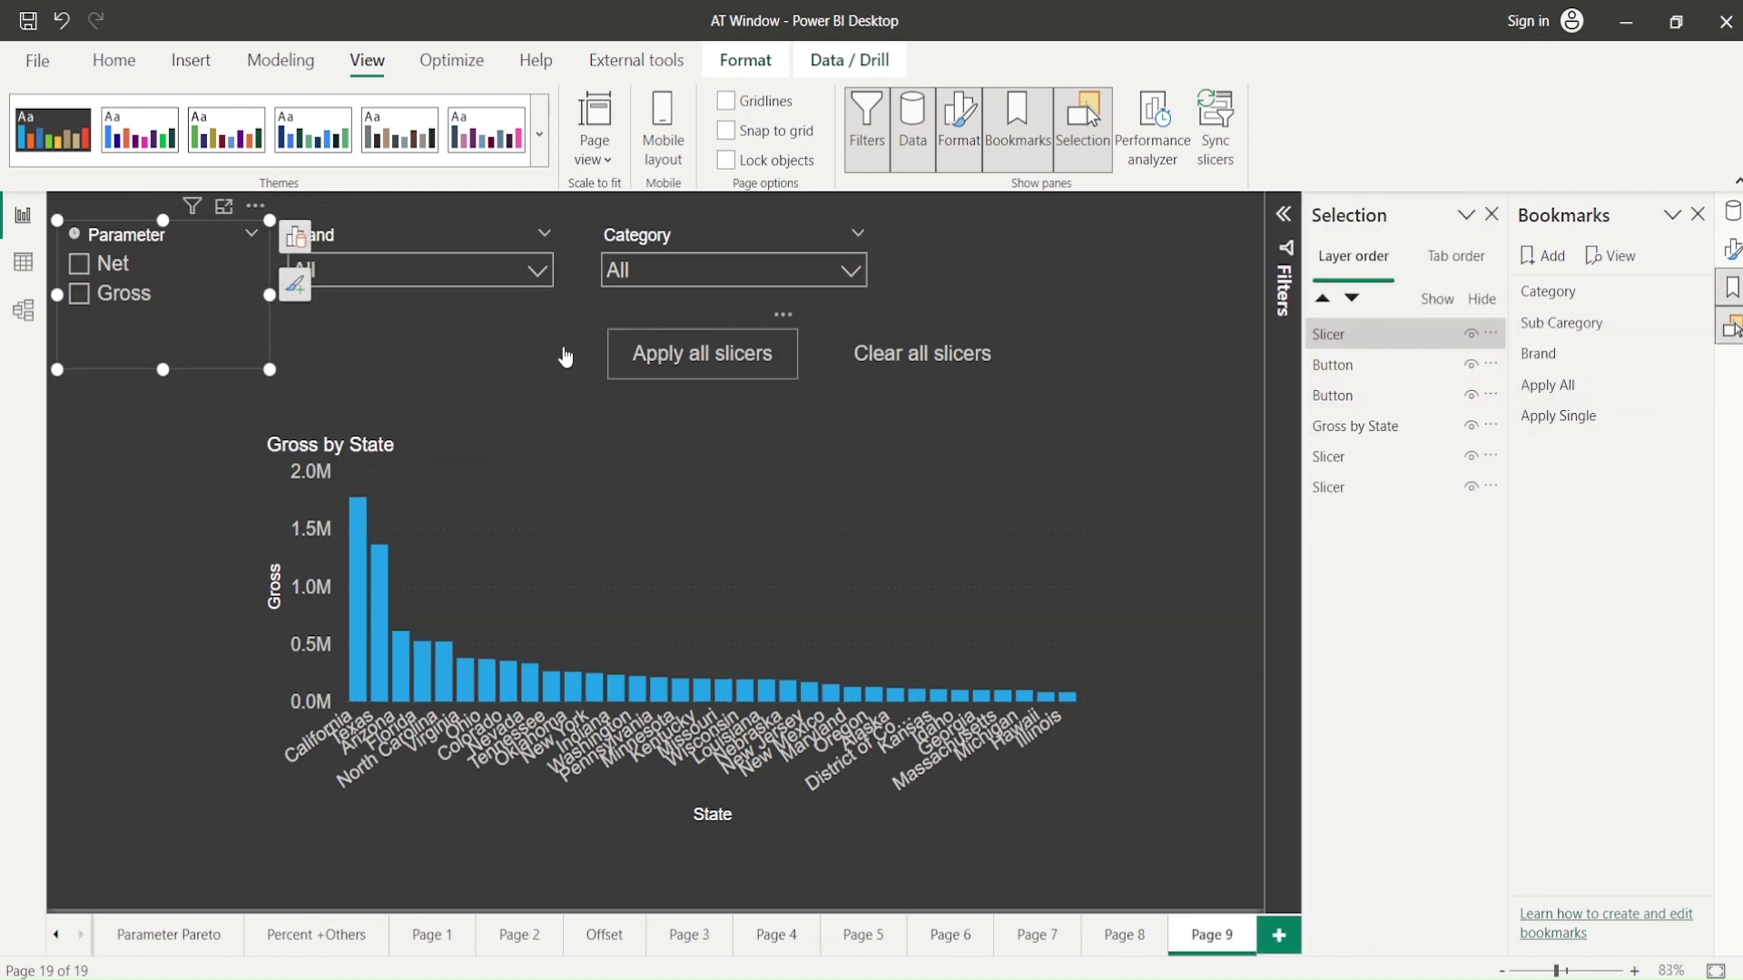
pyautogui.click(367, 353)
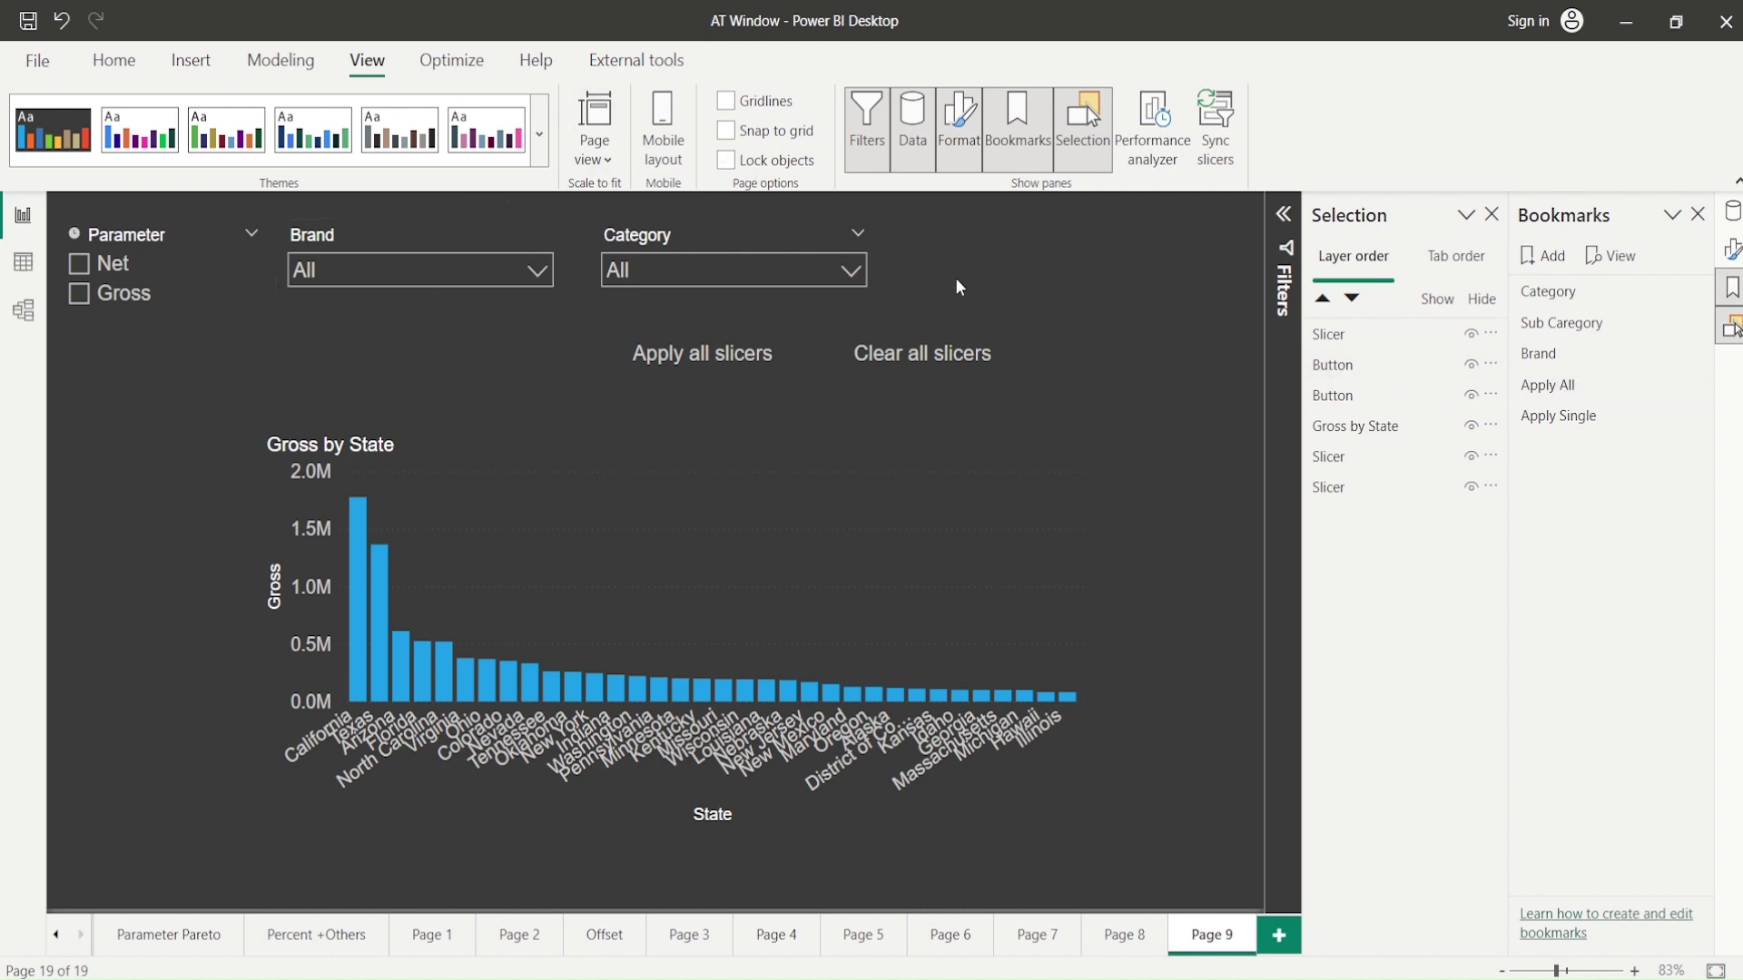
# - Delete the existing Apply All and Apply Single bookmarks
pyautogui.click(1687, 389)
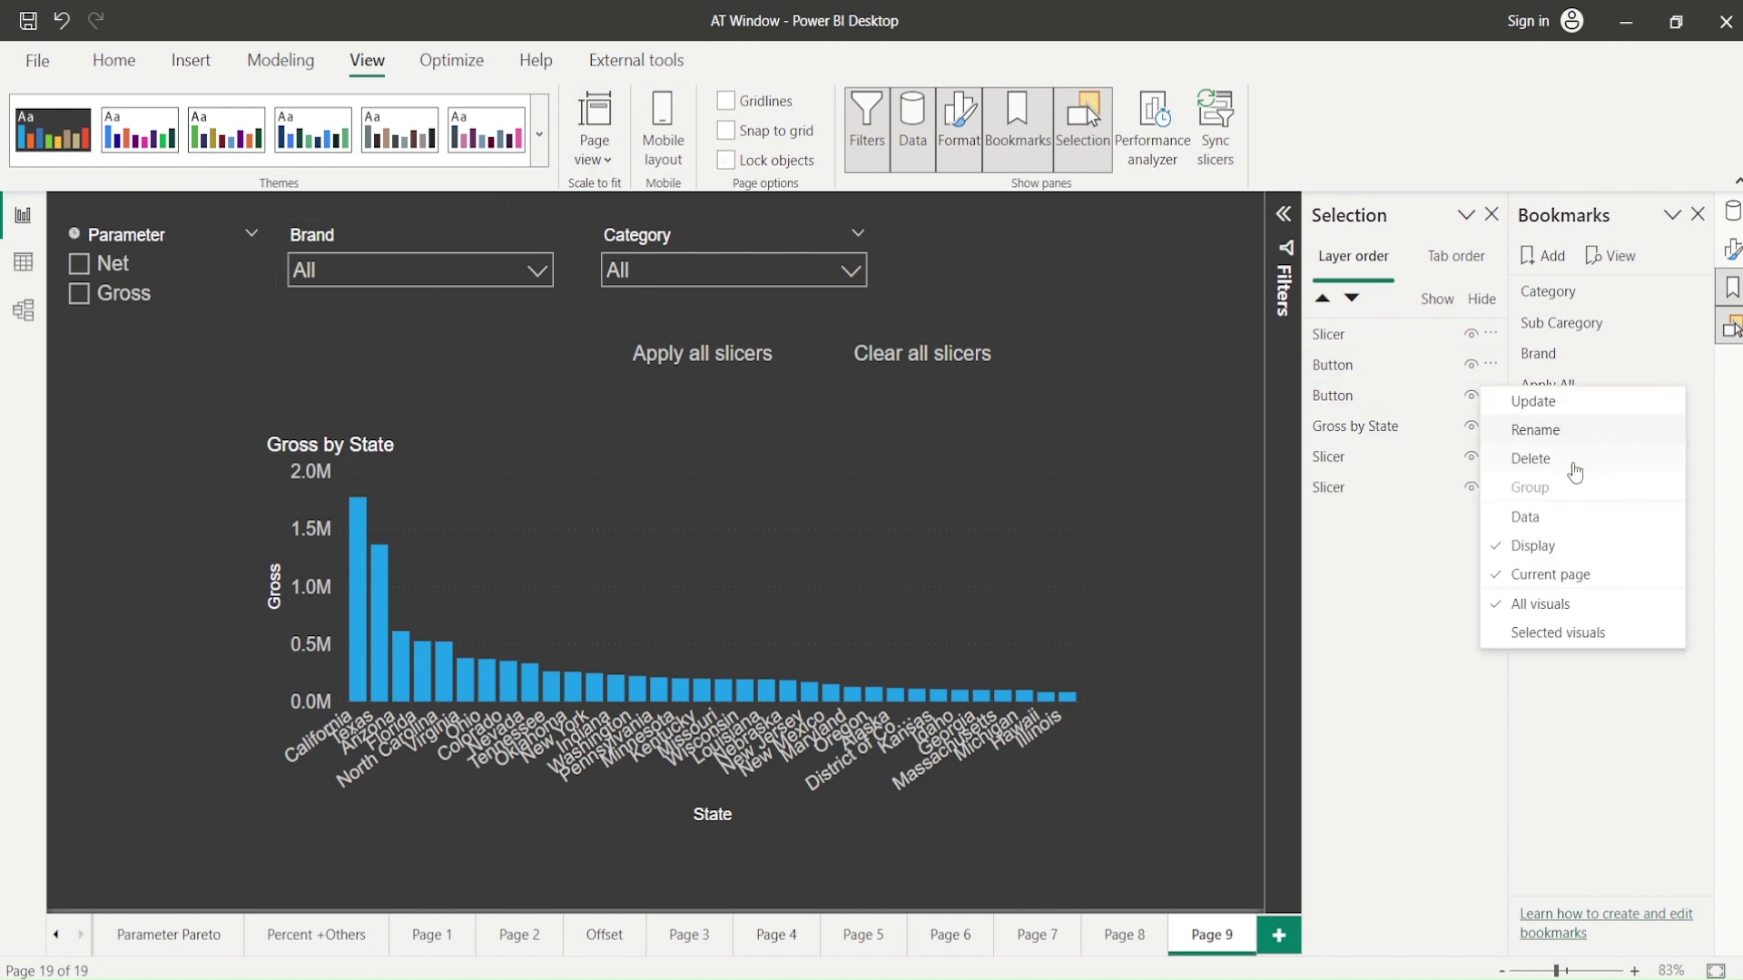
pyautogui.click(1525, 454)
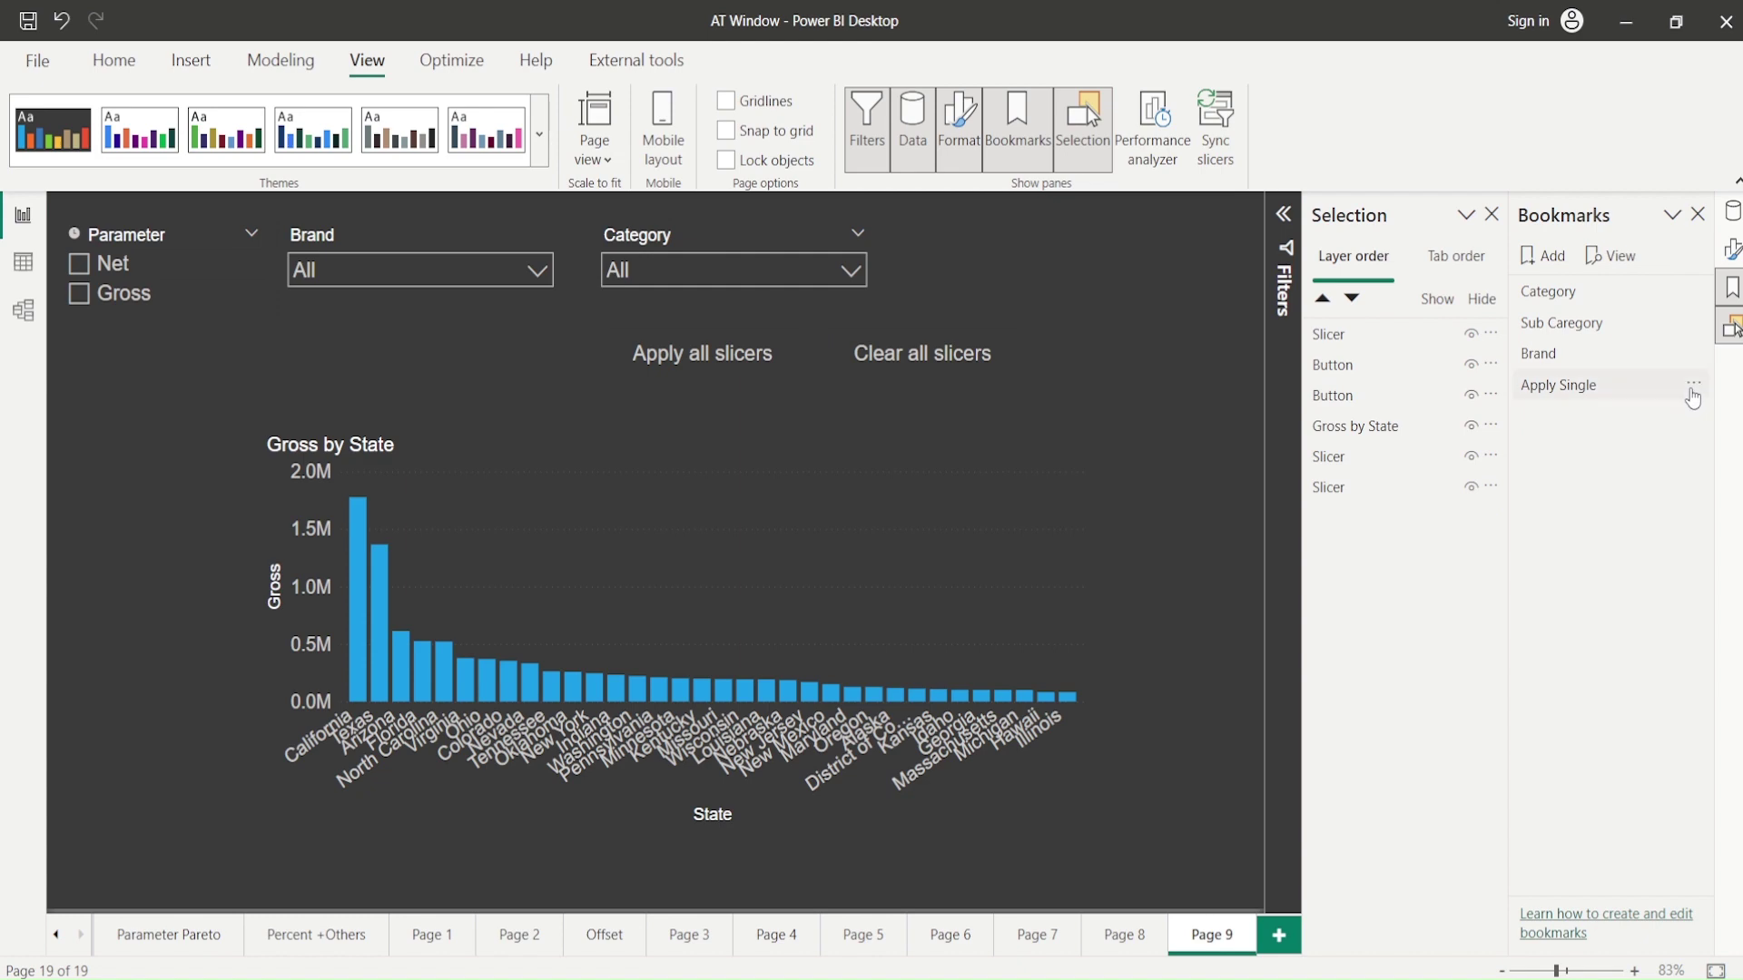
pyautogui.click(1690, 386)
pyautogui.click(1554, 465)
# - Add a bookmark of the current page and name it Apply All
pyautogui.click(1549, 264)
pyautogui.doubleClick(1542, 385)
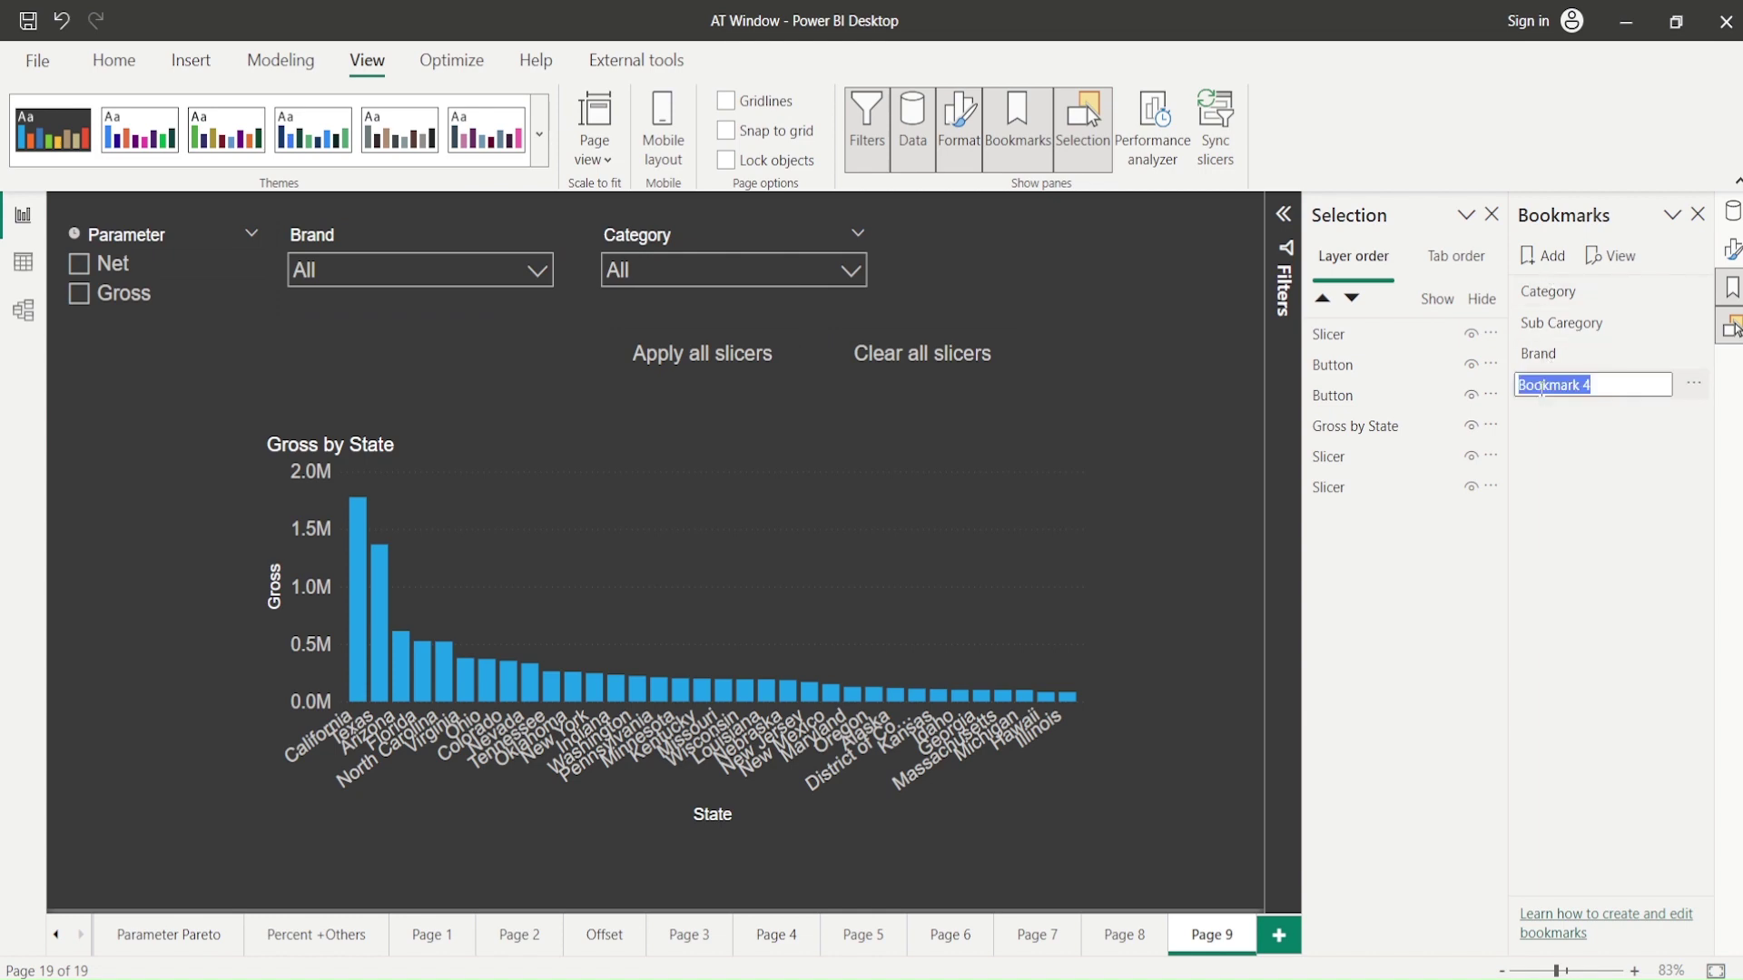
pyautogui.write('Apply All')
pyautogui.click(1567, 461)
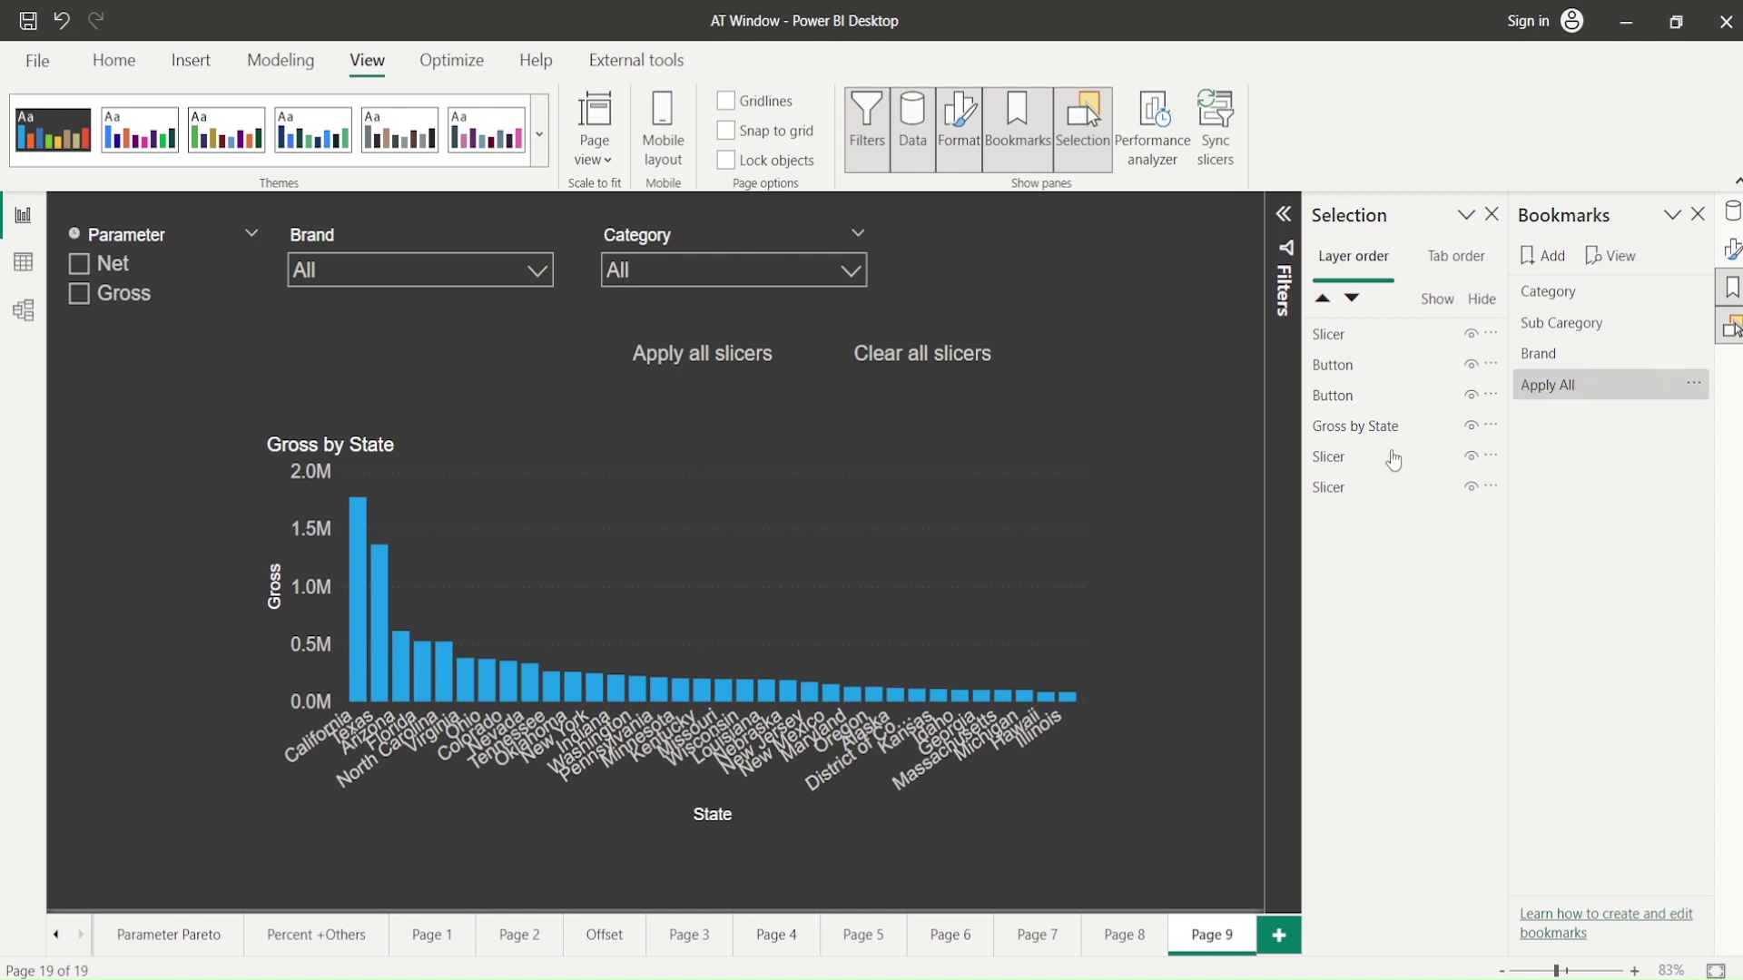
# - Hide the Apply all slicers button on the page and accept the change in slicer behavior
pyautogui.click(765, 374)
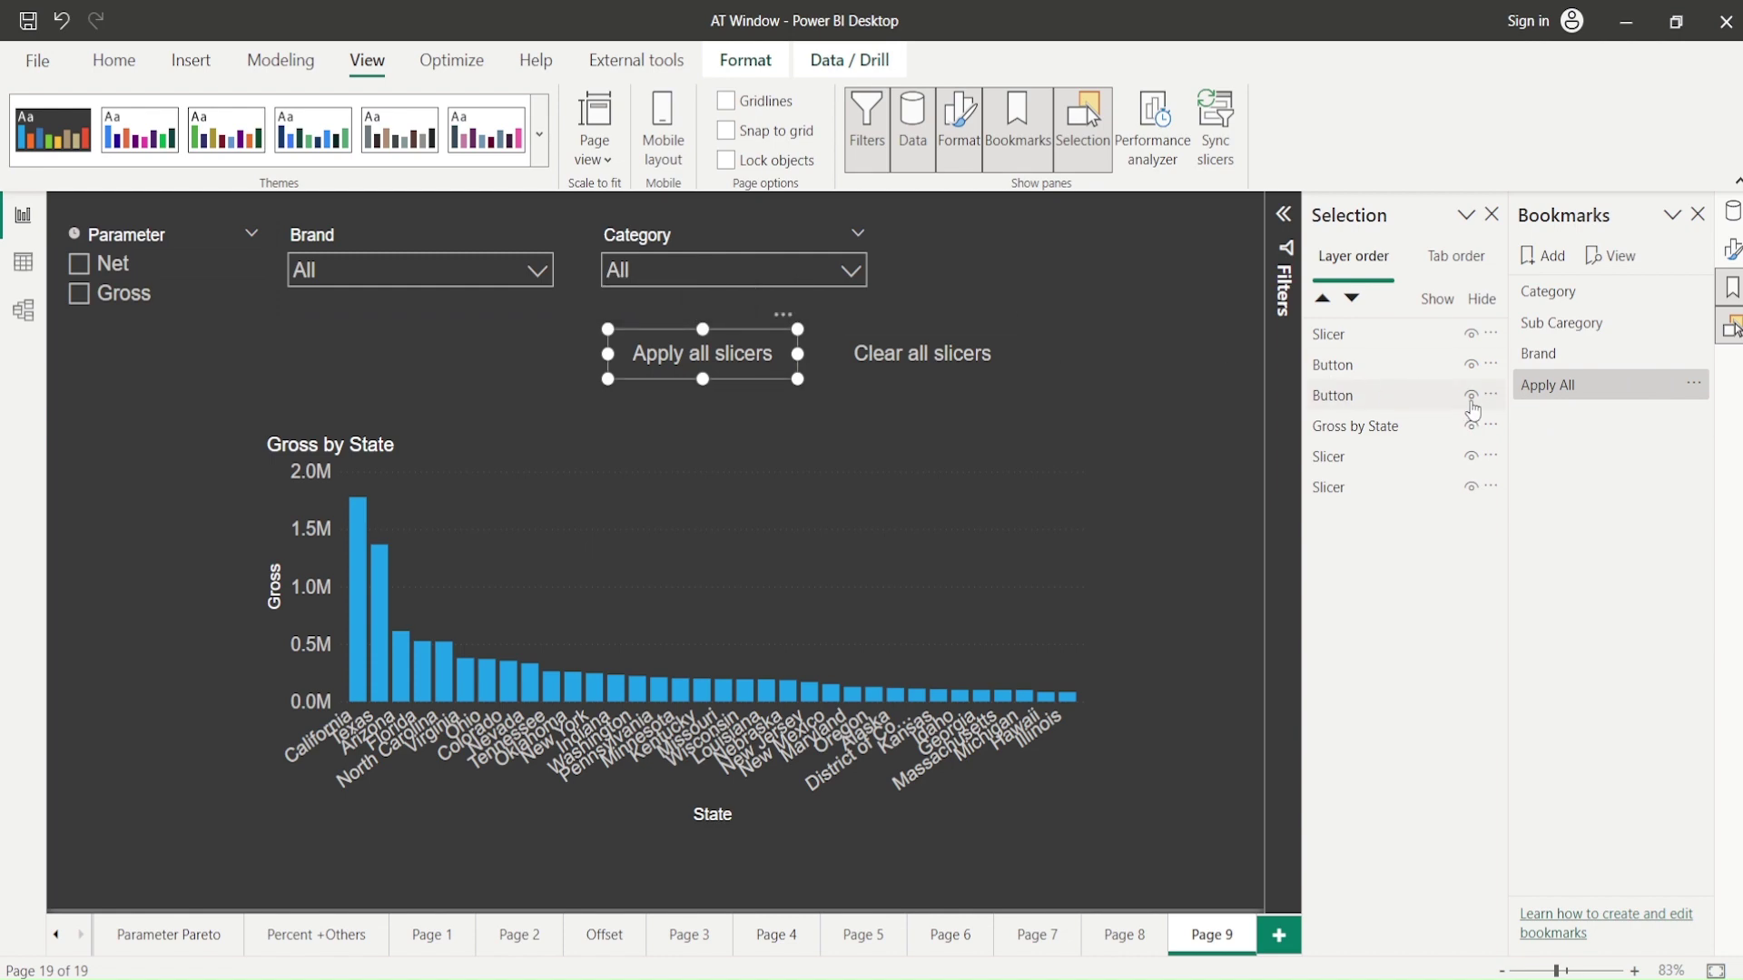
pyautogui.click(1471, 396)
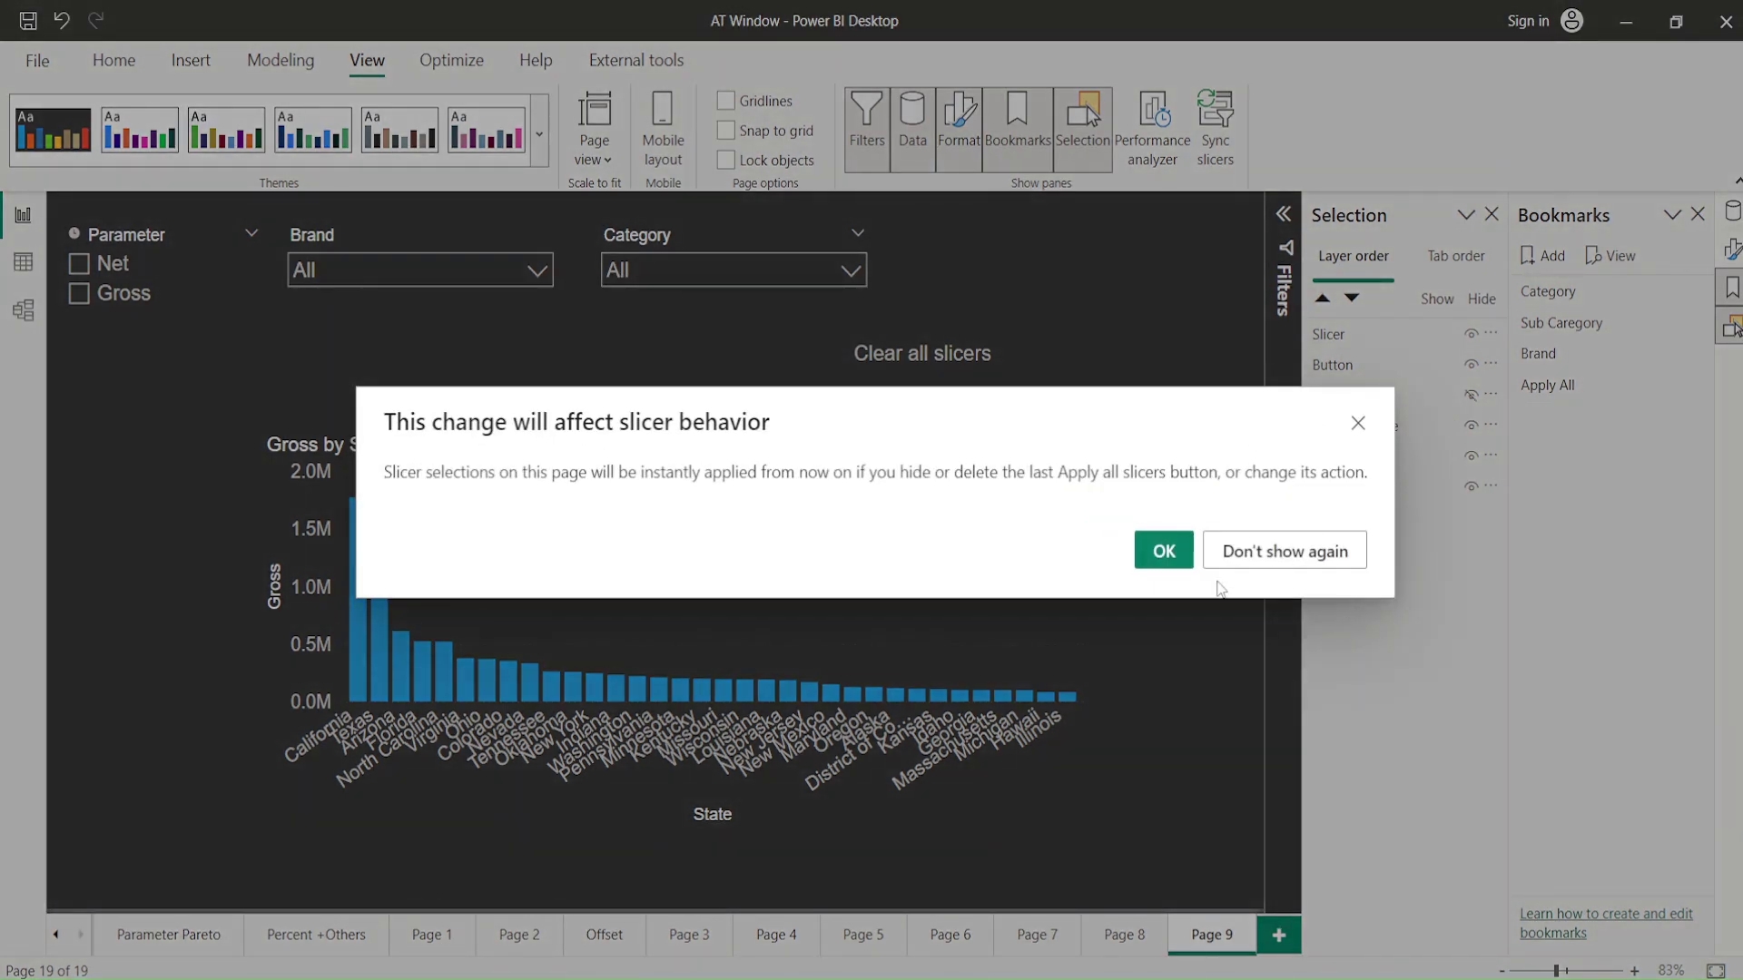
pyautogui.click(1165, 564)
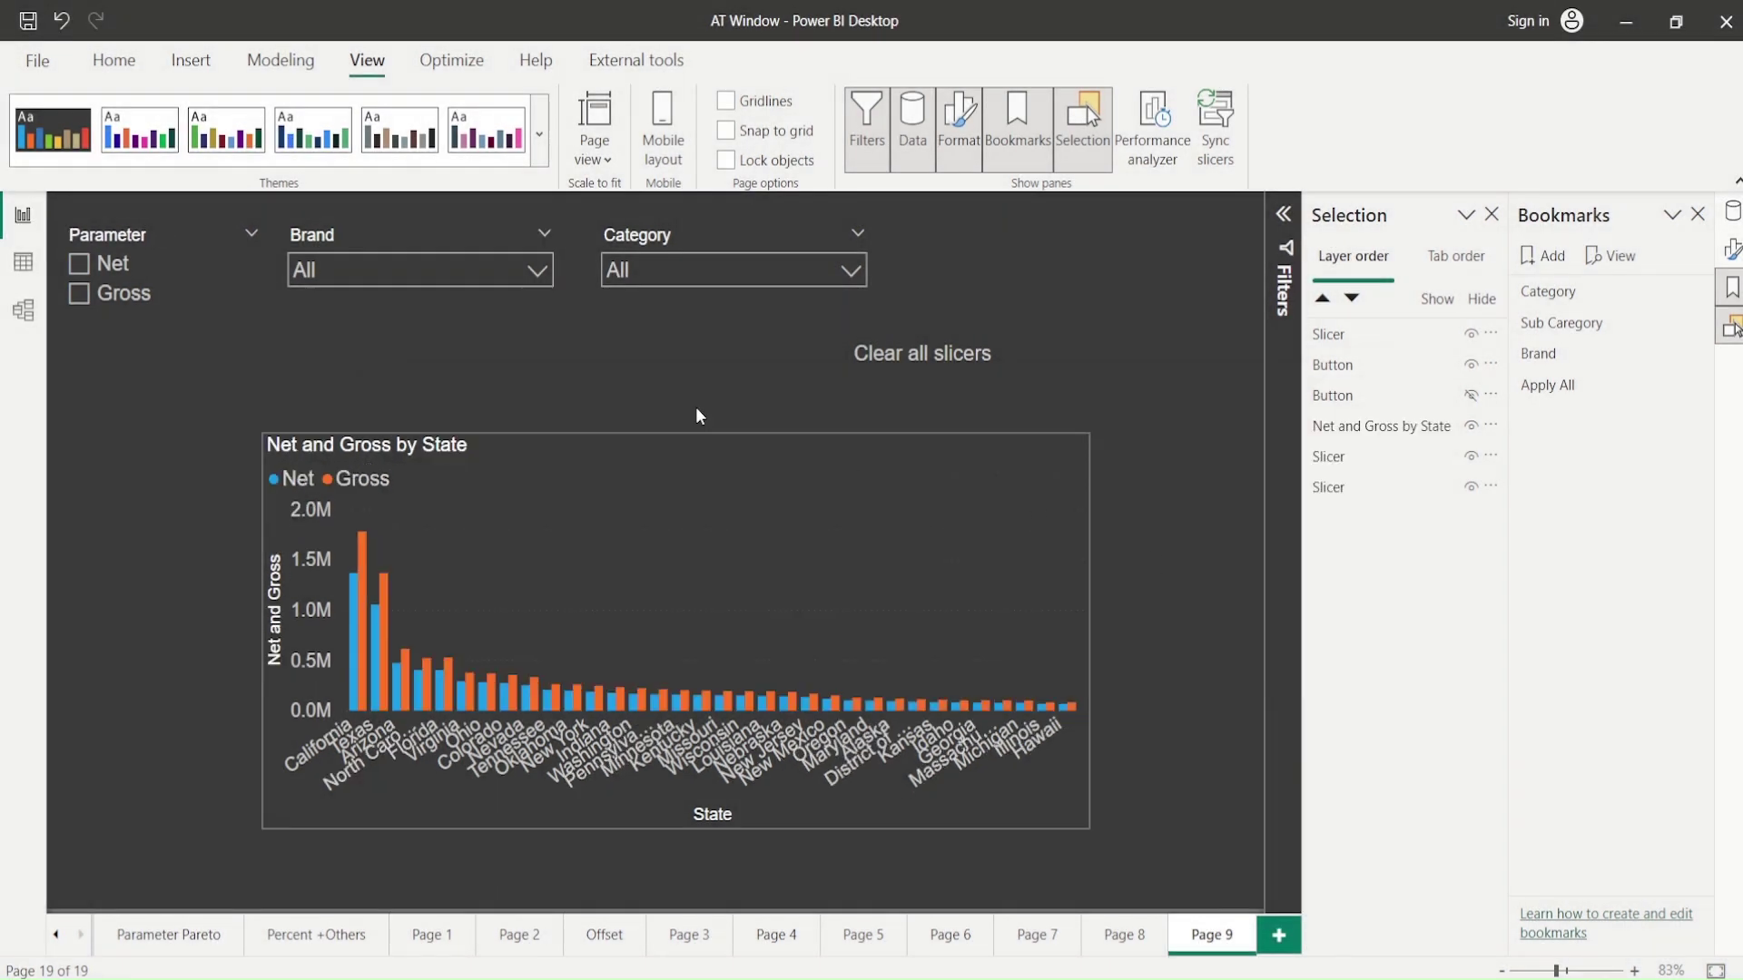
# - Try selecting categories in the Category slicer without the Apply button, and leave it set to All
pyautogui.click(632, 310)
pyautogui.click(641, 269)
pyautogui.click(619, 334)
pyautogui.click(621, 363)
pyautogui.click(621, 363)
pyautogui.click(1010, 276)
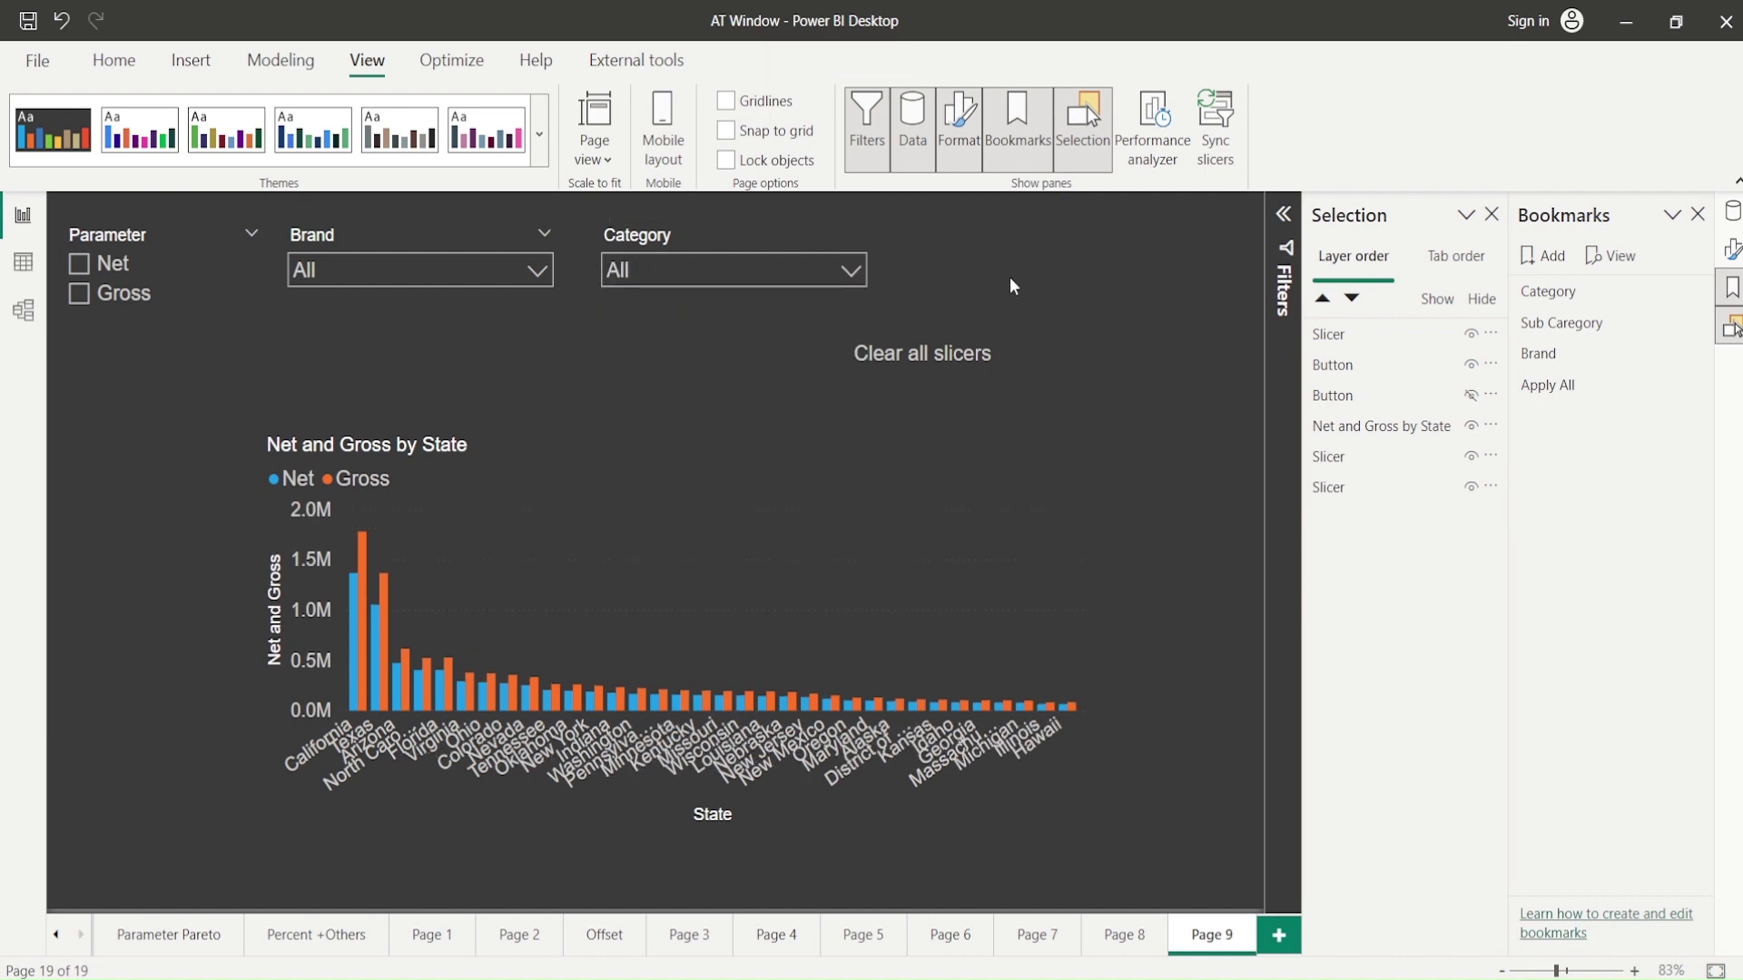
# - Add a bookmark with the Apply all slicers button hidden and name it Apply One
pyautogui.click(1541, 401)
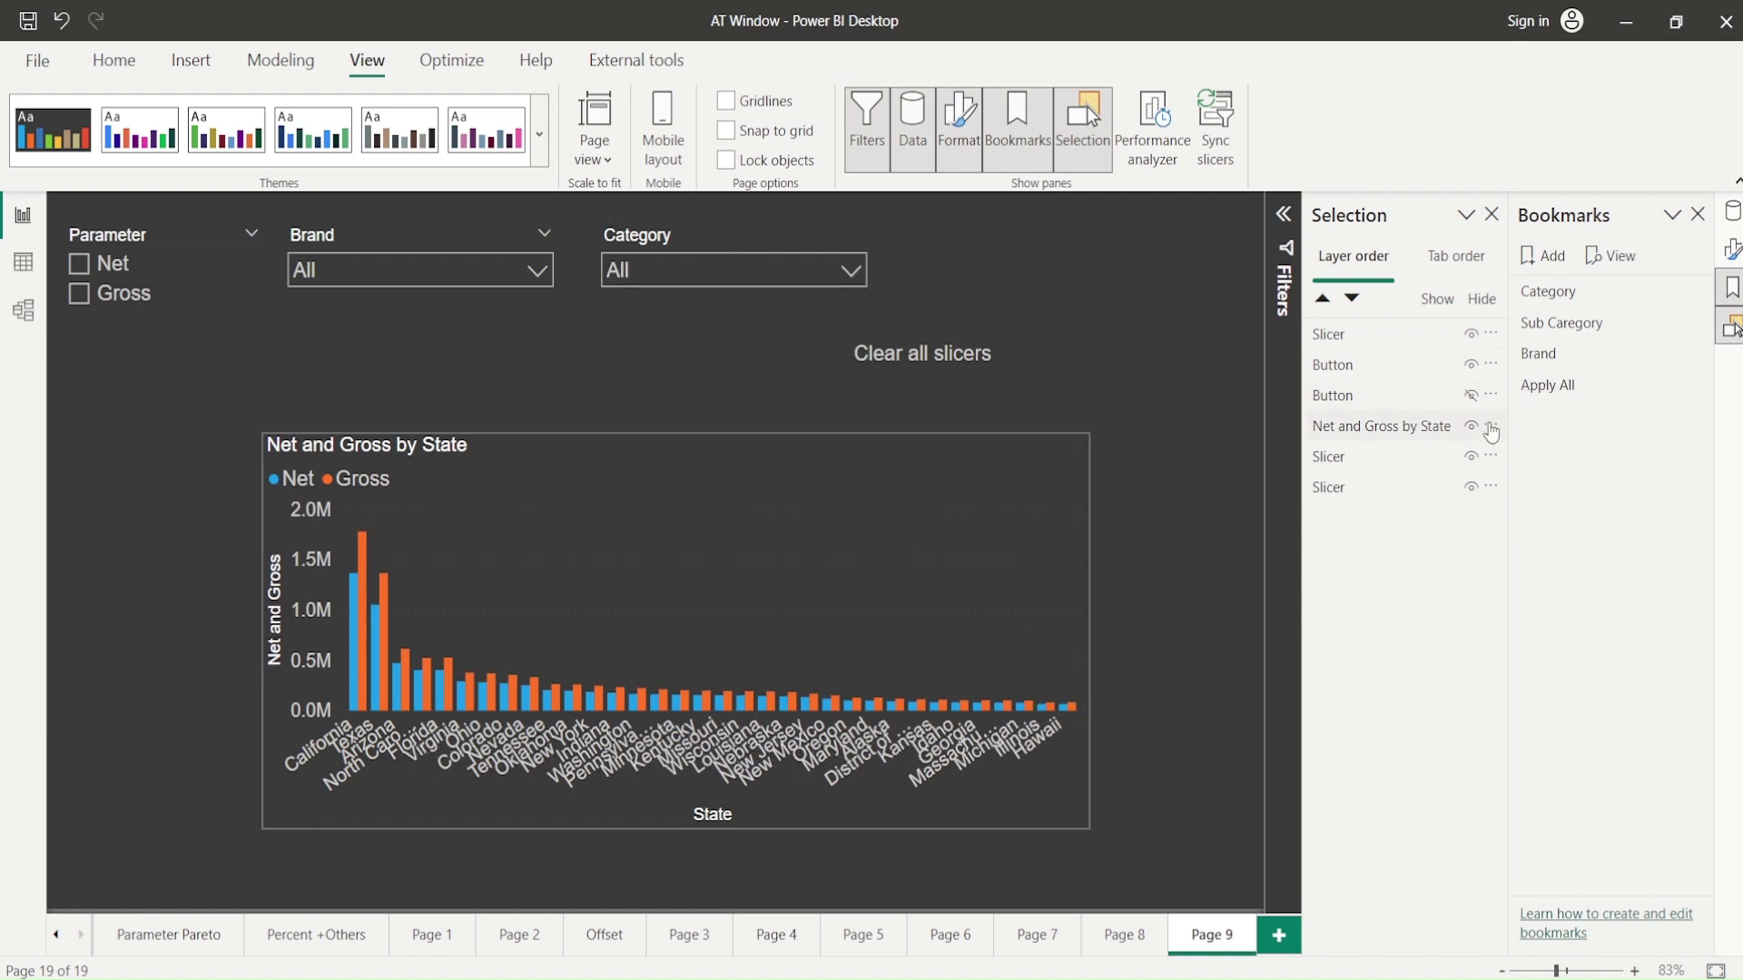
pyautogui.click(1553, 265)
pyautogui.doubleClick(1554, 419)
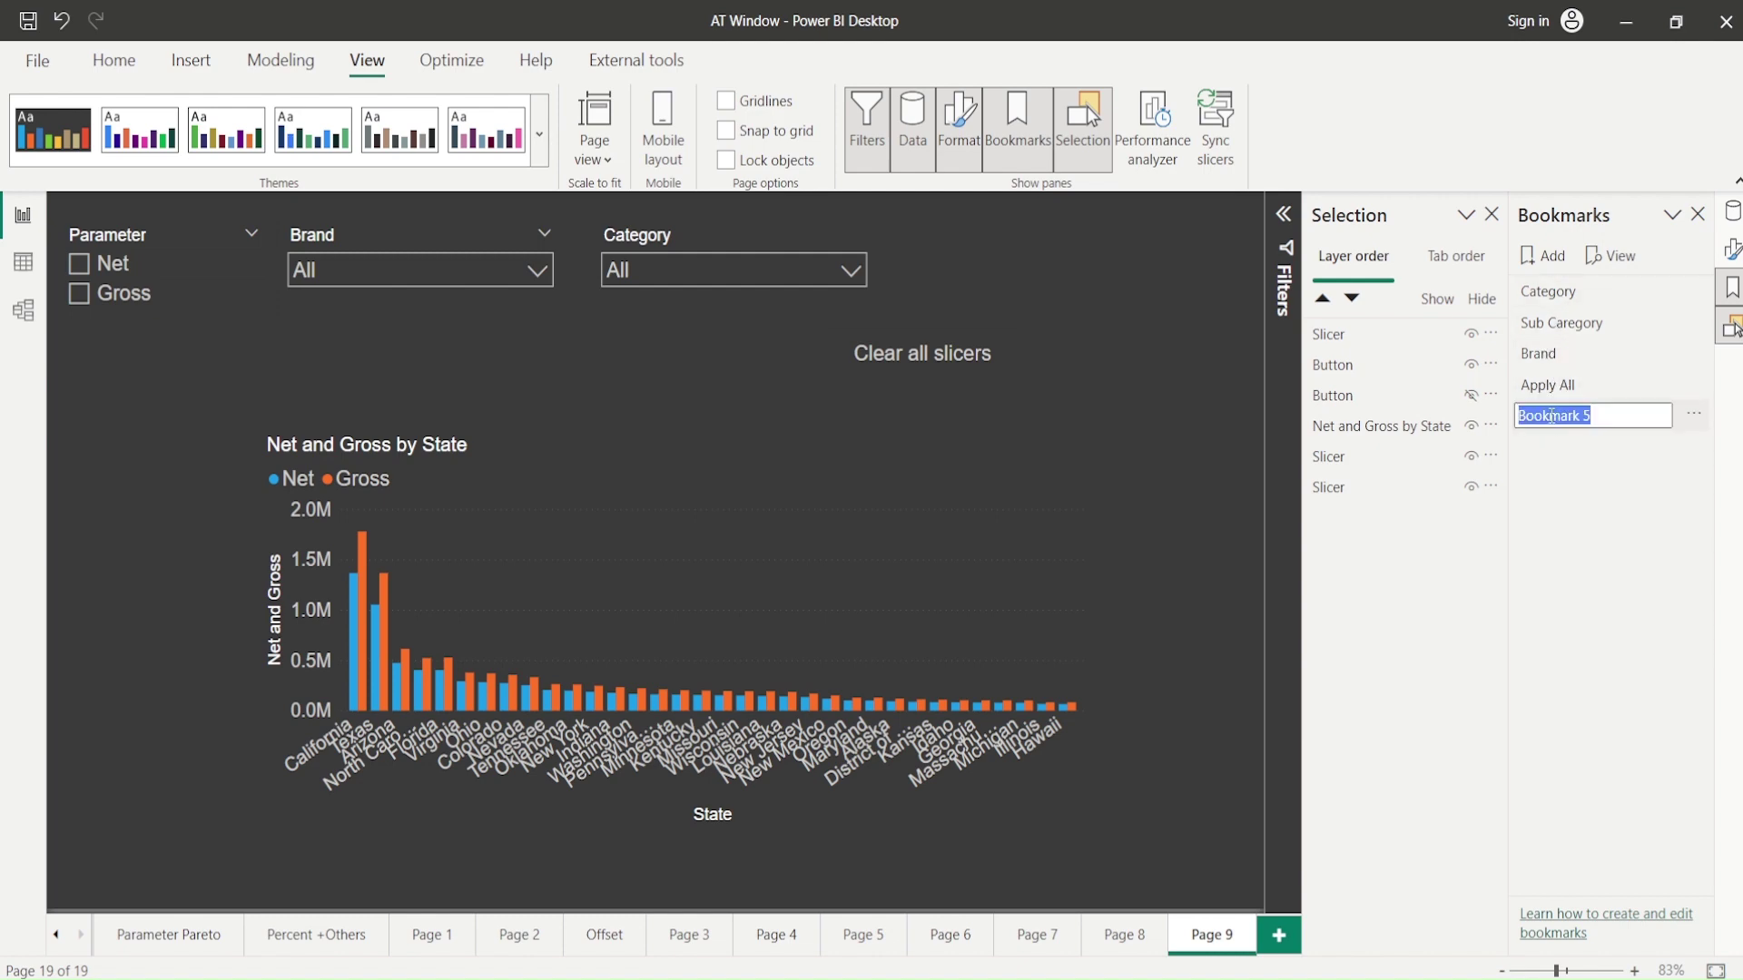
pyautogui.write('Apply One')
pyautogui.press('Return')
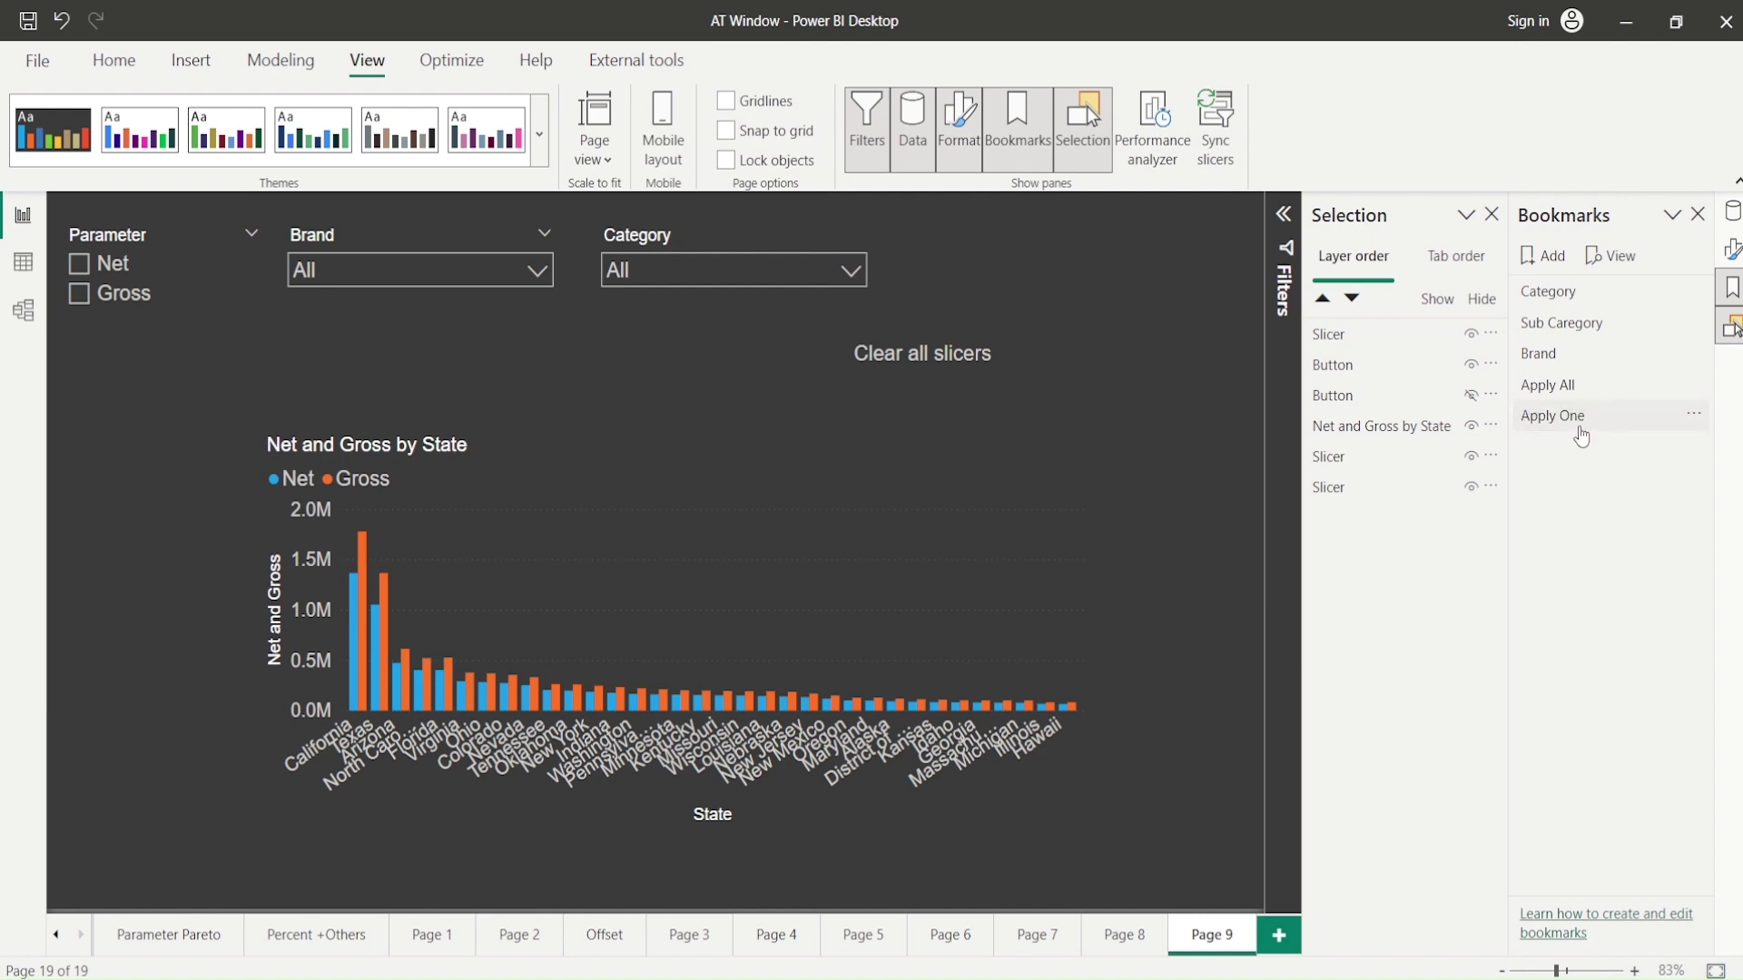
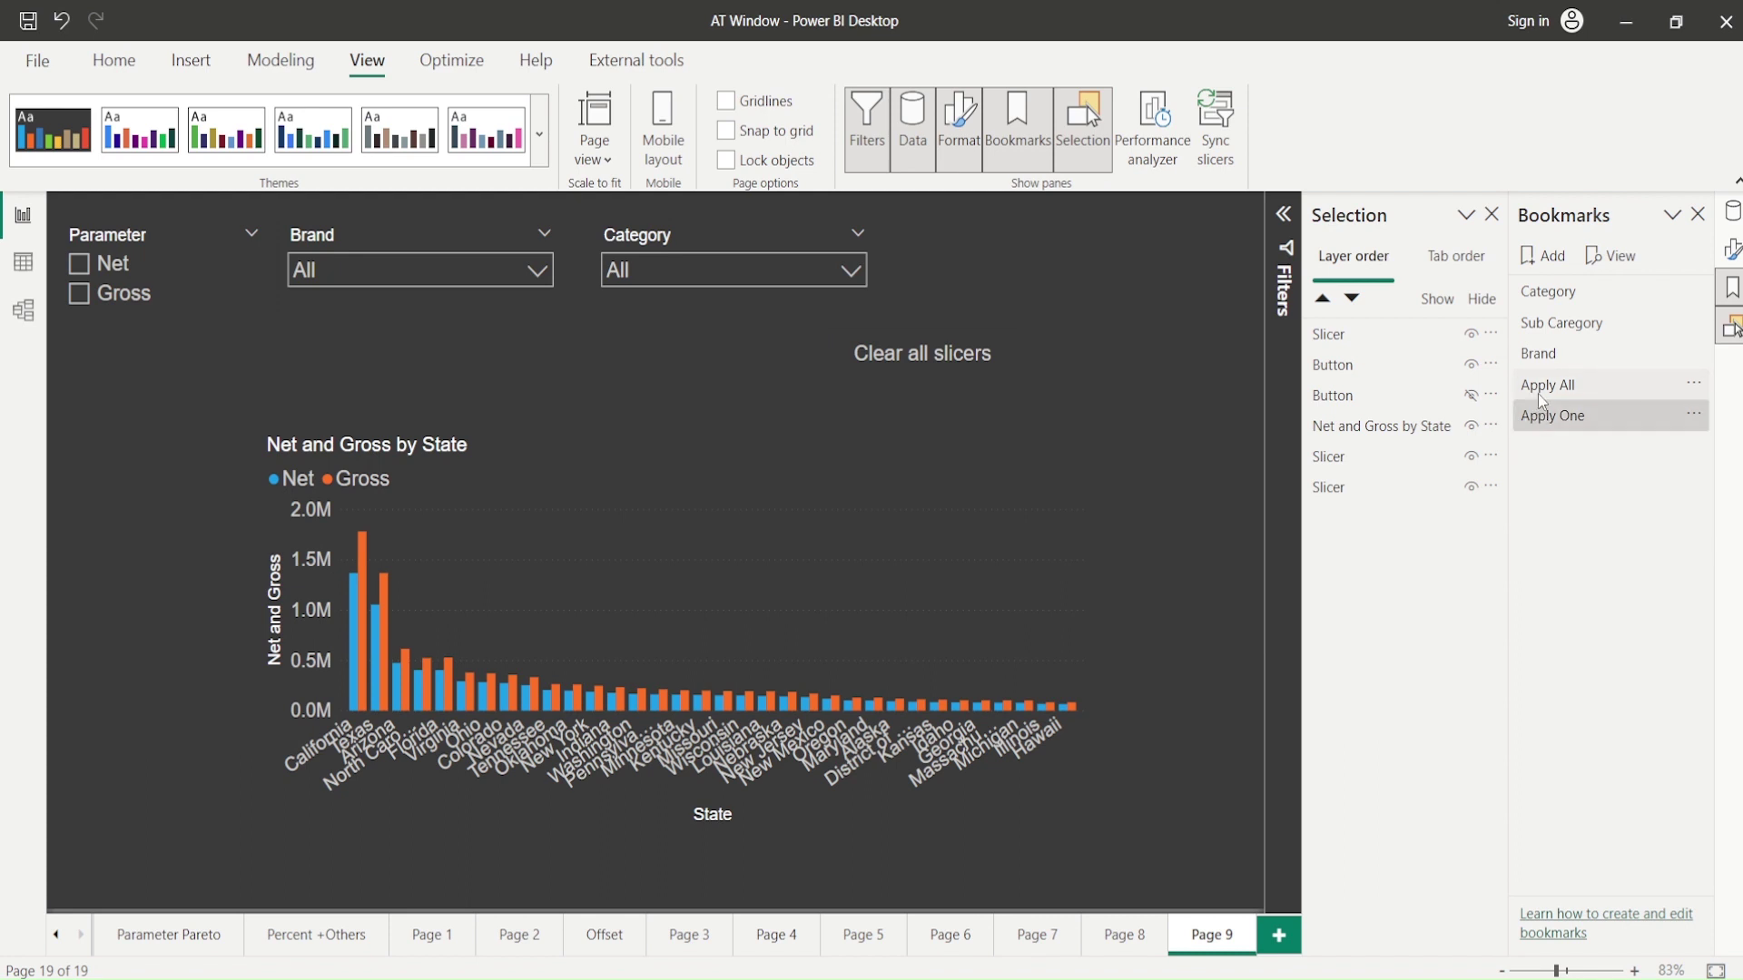
# - Test the bookmarks by switching the page to Apply All and back to Apply One
pyautogui.click(1566, 398)
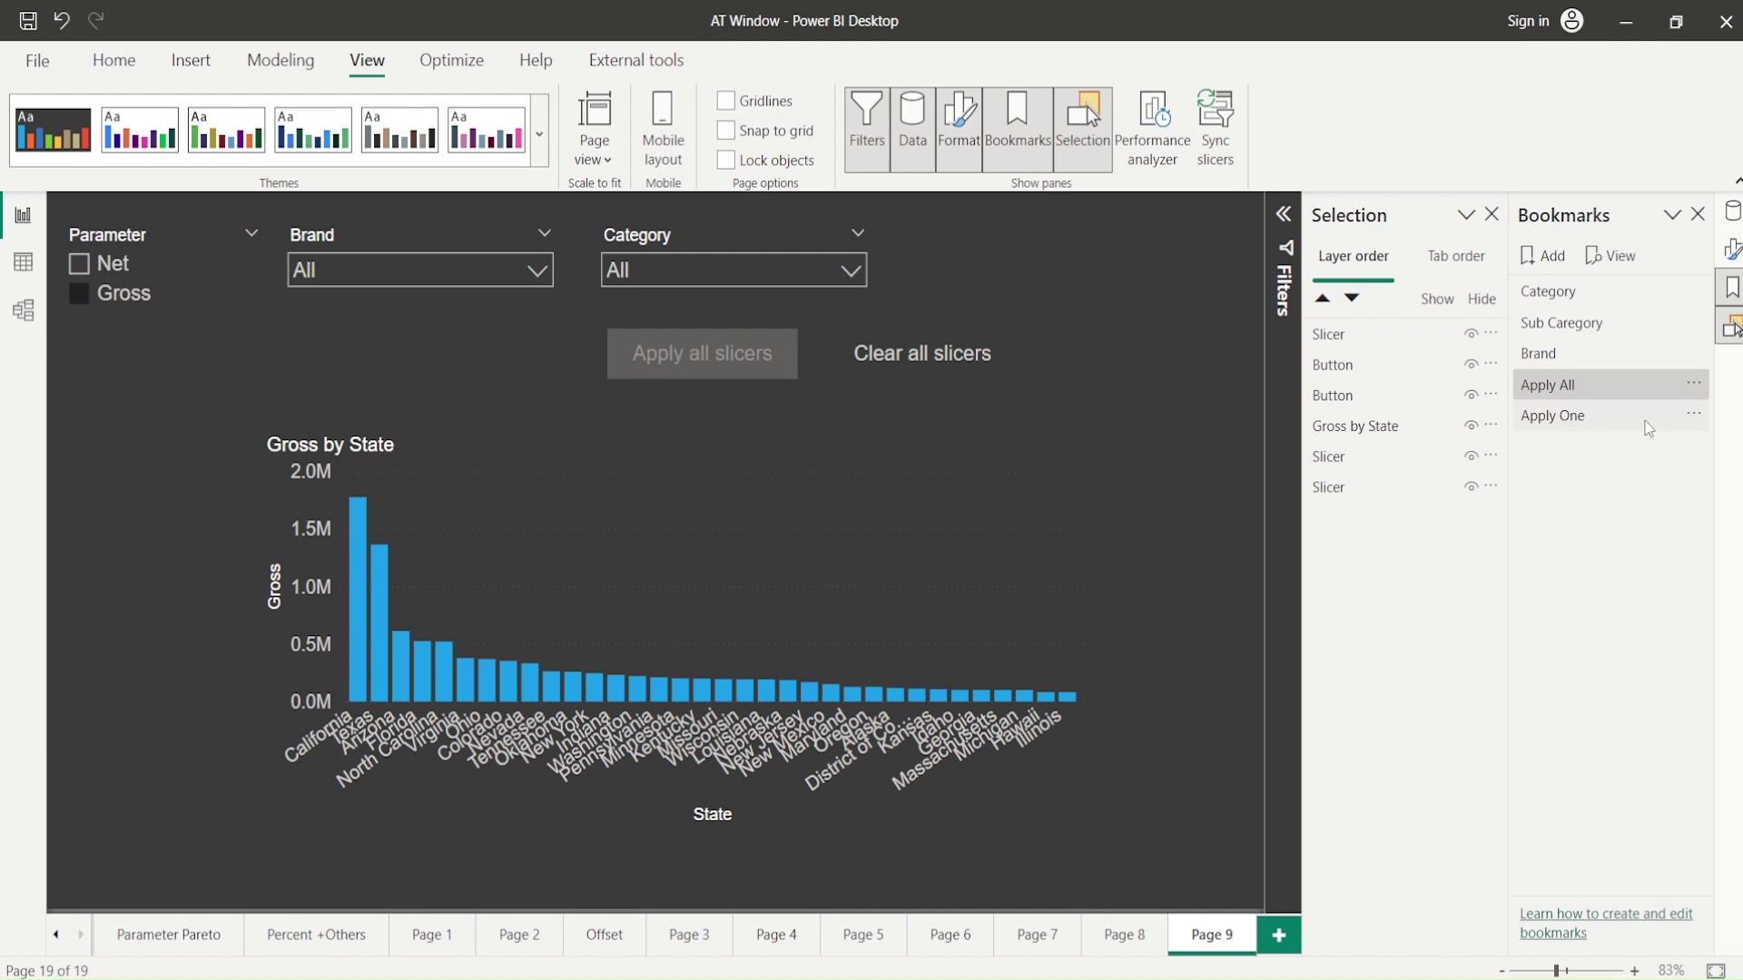
pyautogui.click(1575, 414)
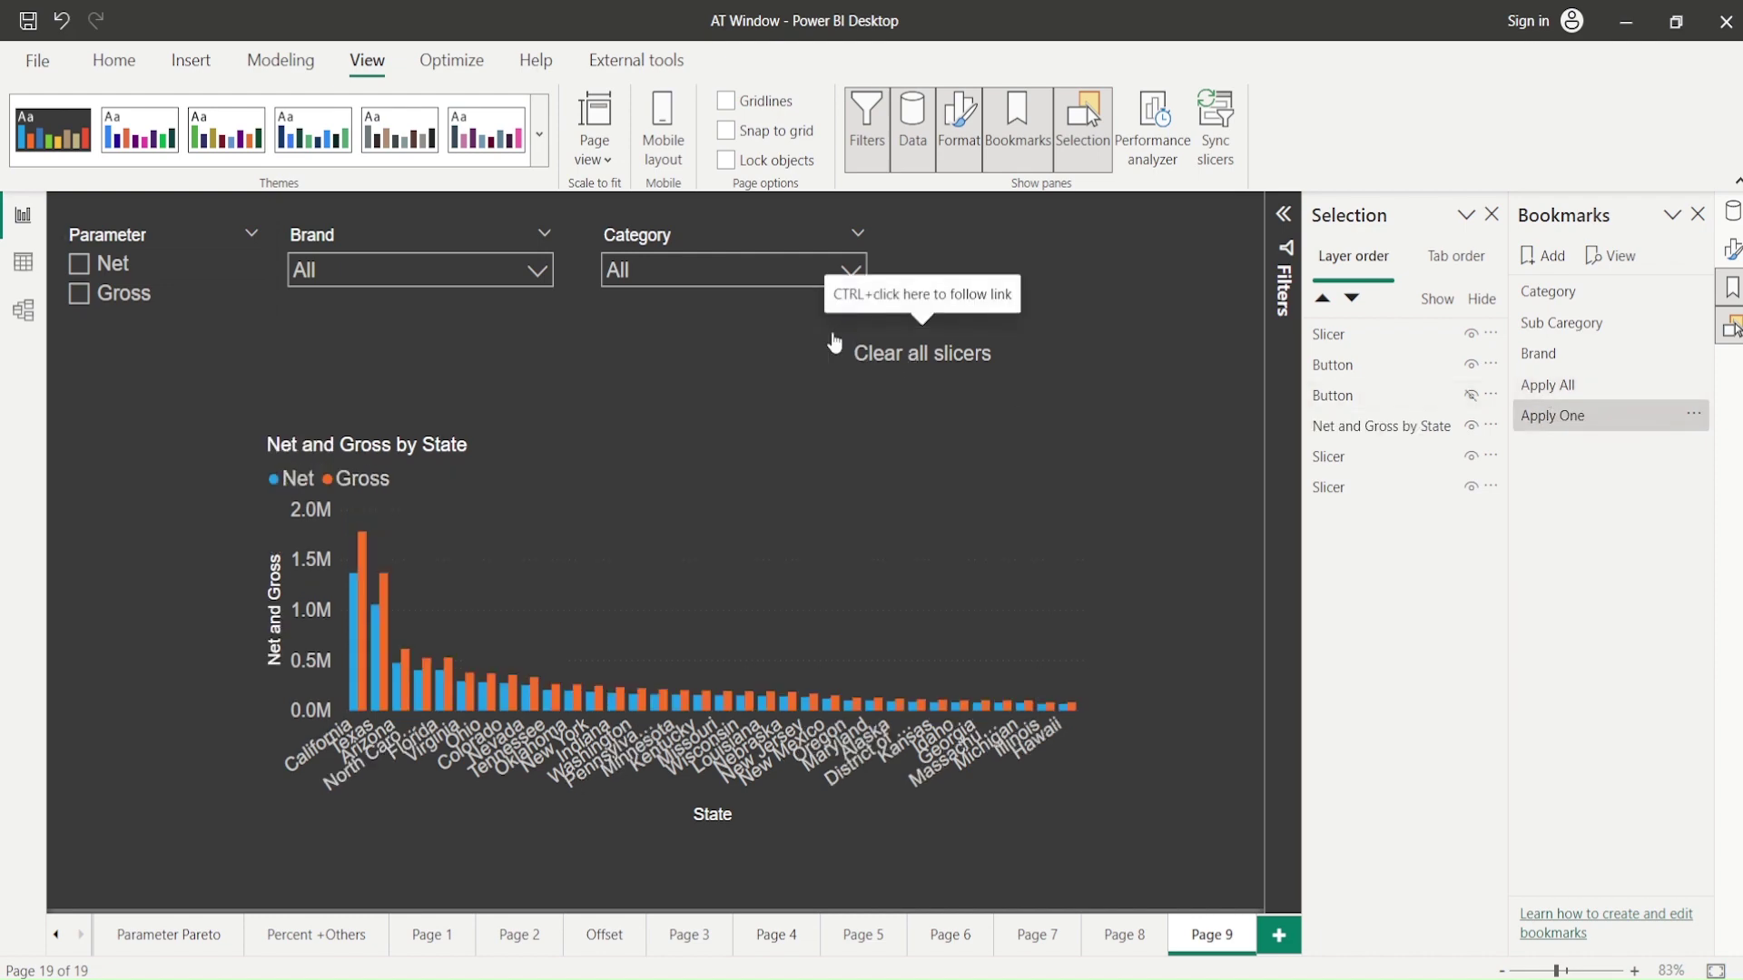
# - Try the Parameter slicer by switching the chart between Net and Gross, and leave Gross selected
pyautogui.click(894, 354)
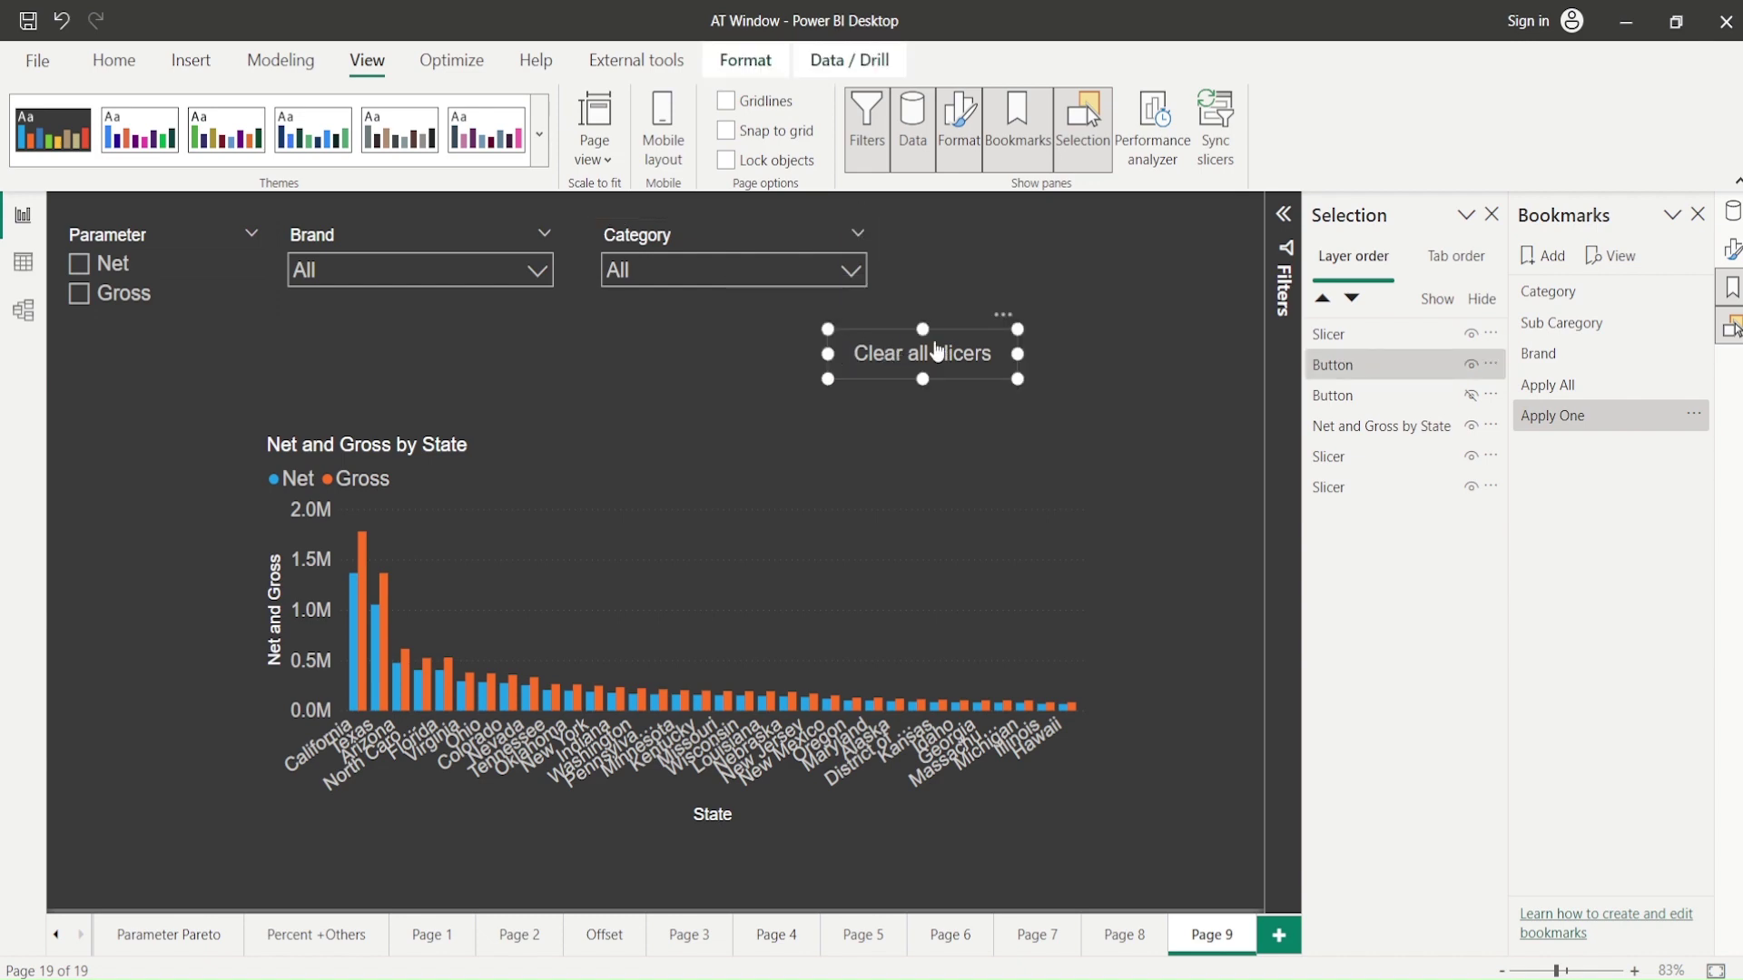
pyautogui.click(79, 264)
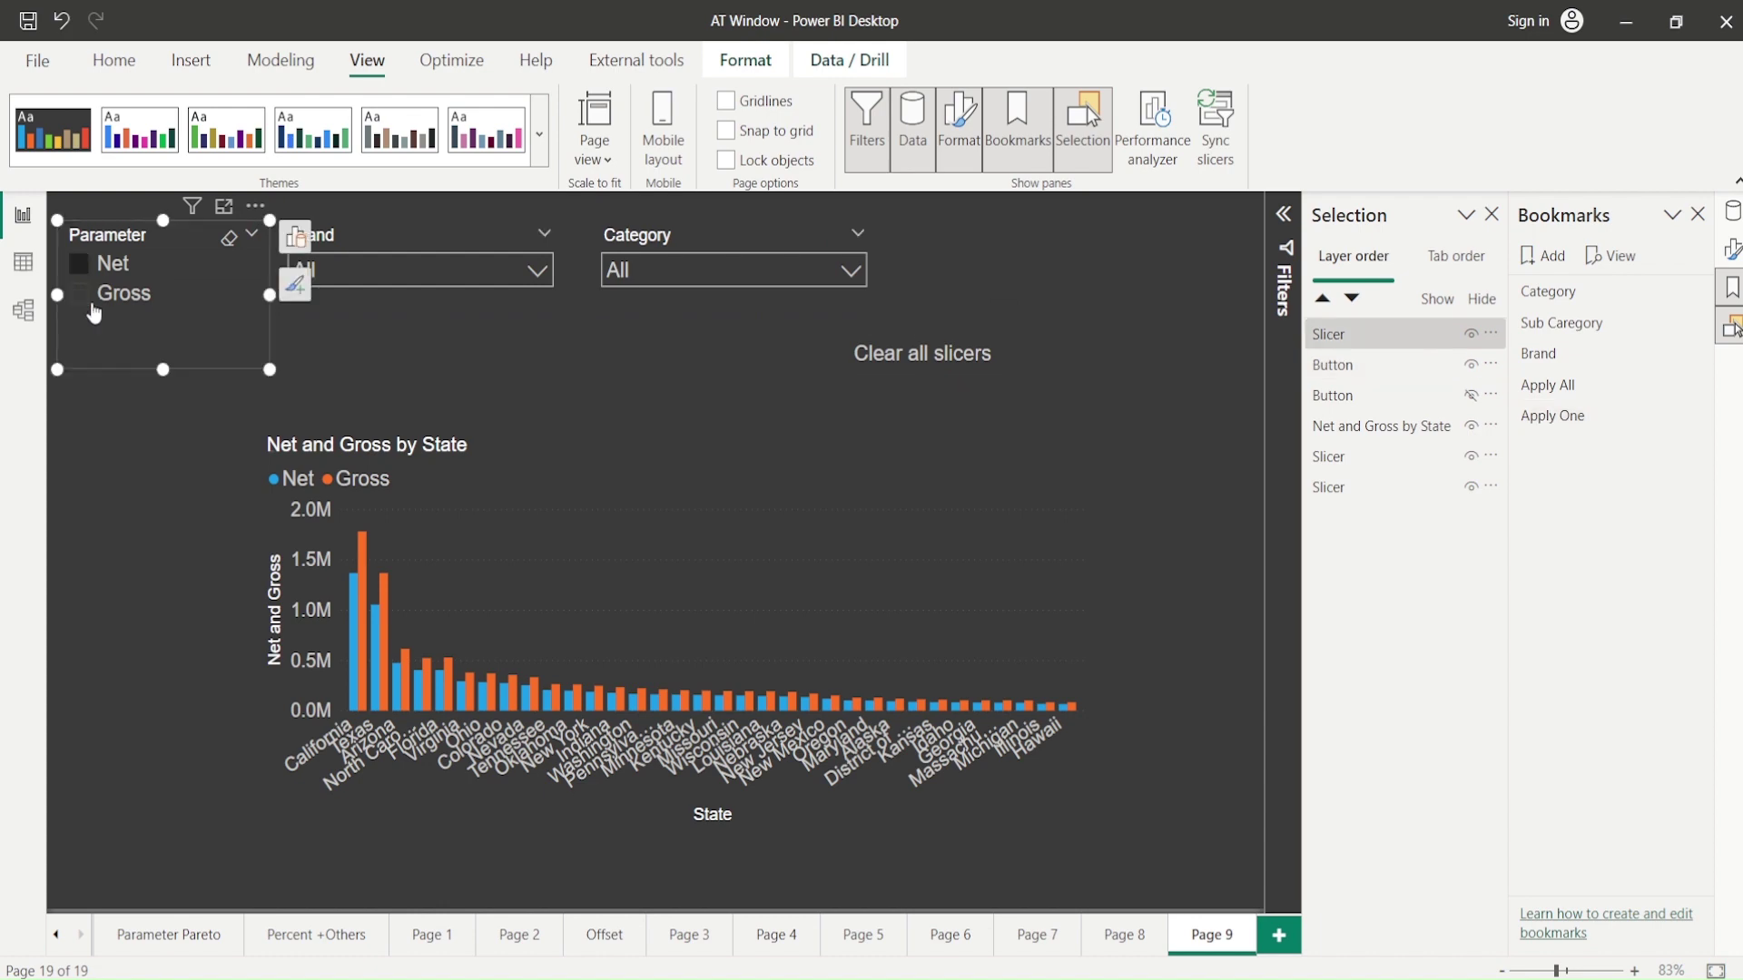
pyautogui.click(80, 293)
pyautogui.click(80, 264)
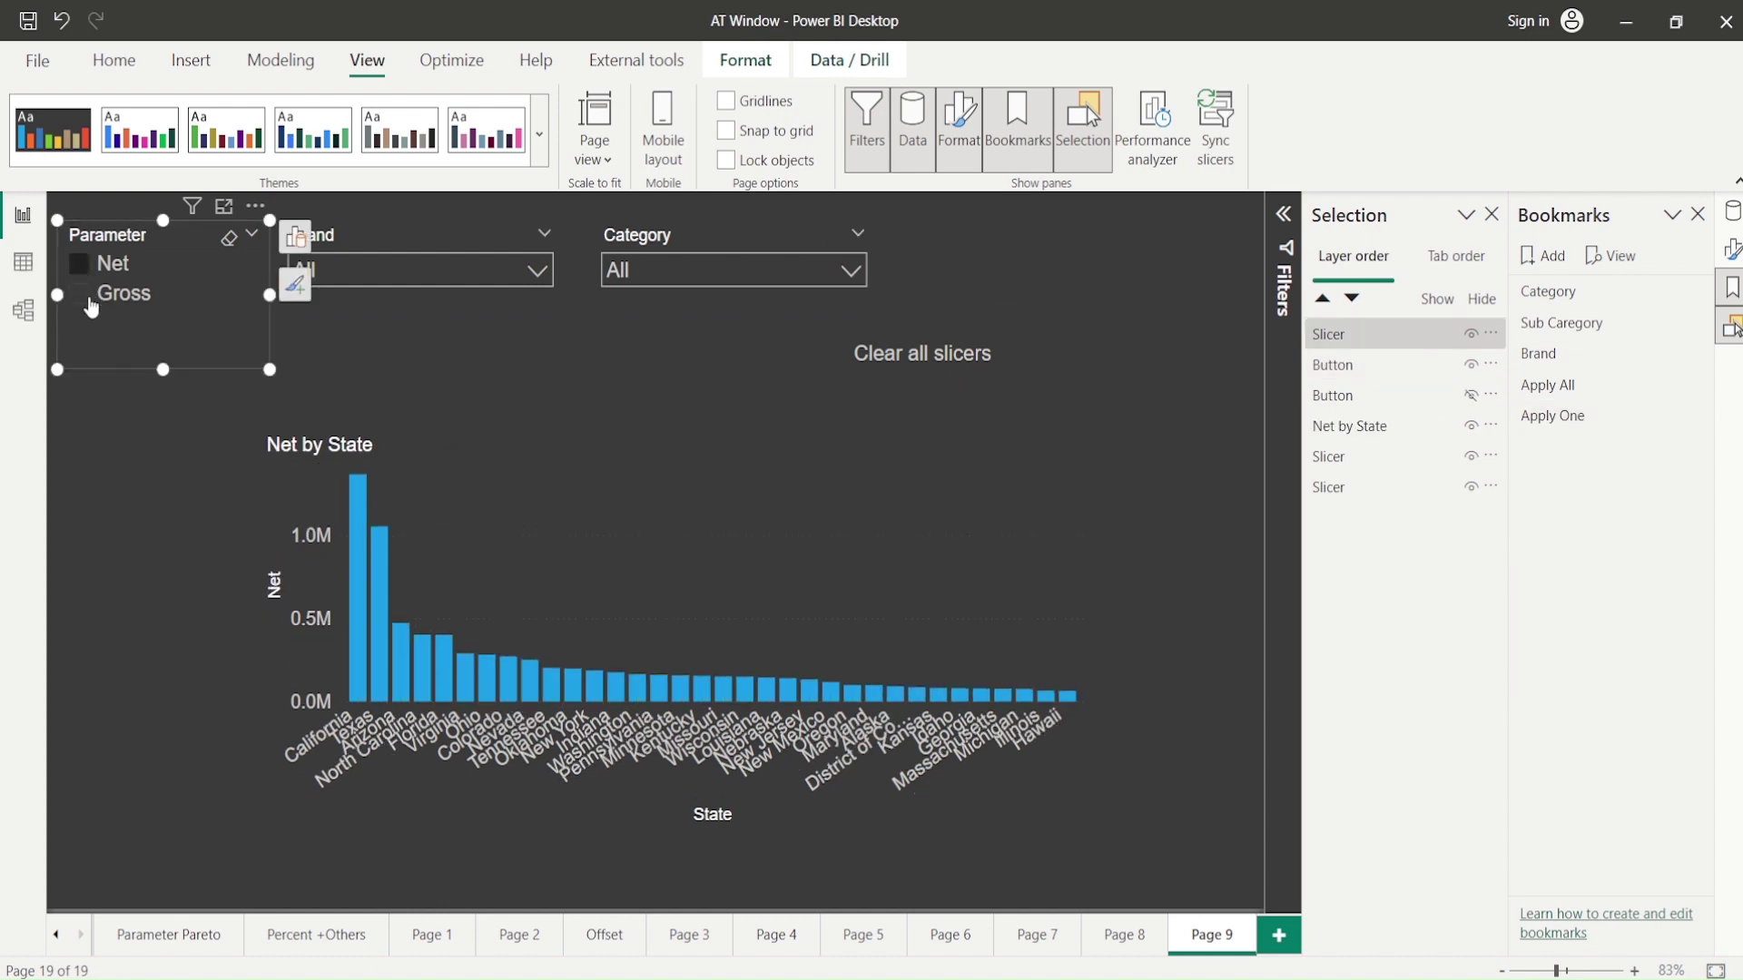
pyautogui.click(82, 269)
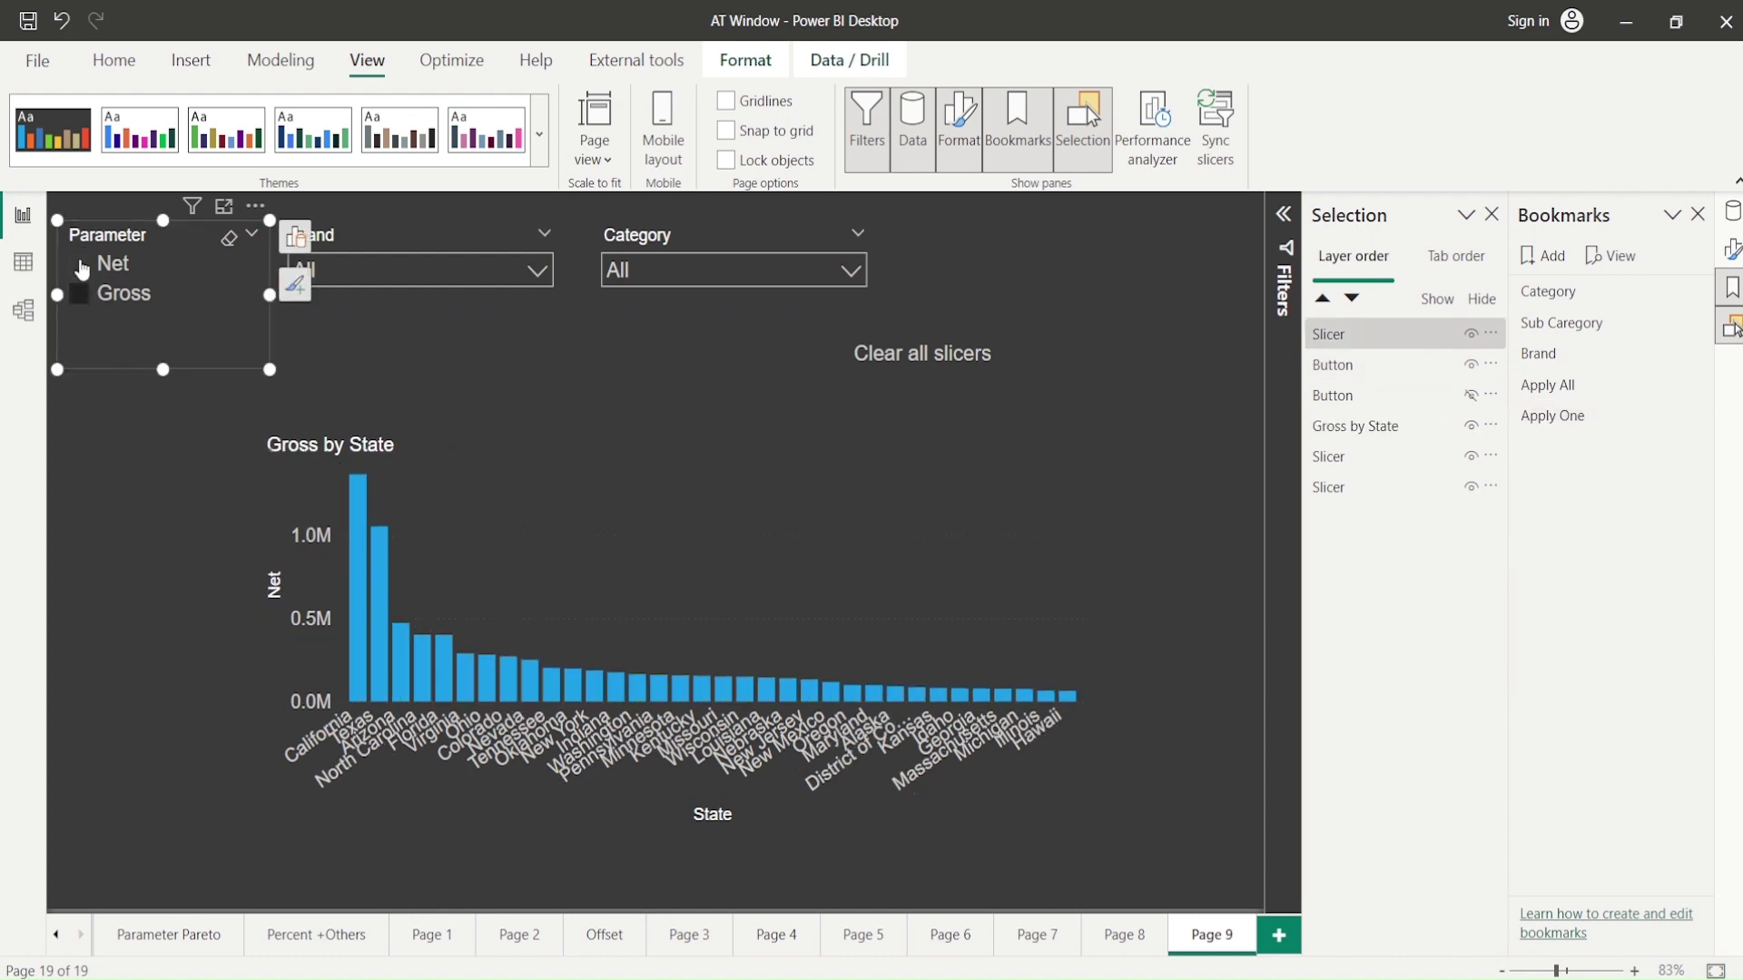
# - Turn off the Data option for the Apply All and Apply One bookmarks
pyautogui.rightClick(1561, 393)
pyautogui.click(1376, 519)
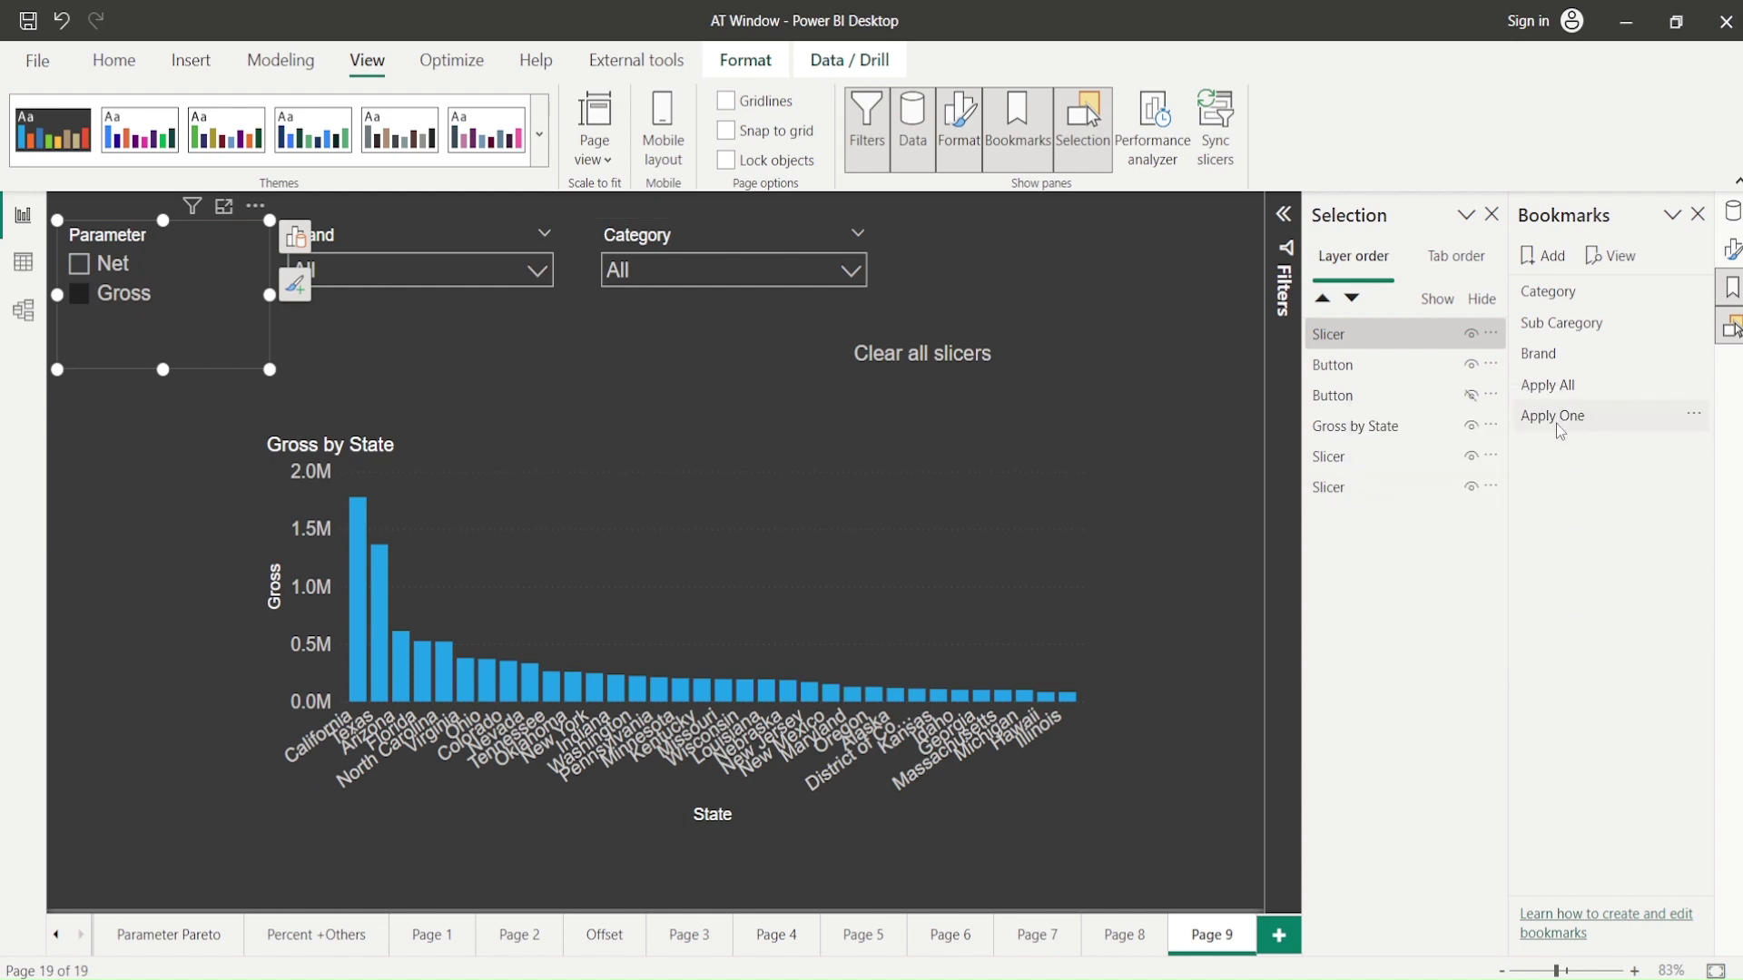
pyautogui.rightClick(1560, 433)
pyautogui.click(1362, 555)
# - Select Brand 1 and Brand 10 in the Brand slicer, and test the selection by switching to the Apply All bookmark
pyautogui.click(410, 271)
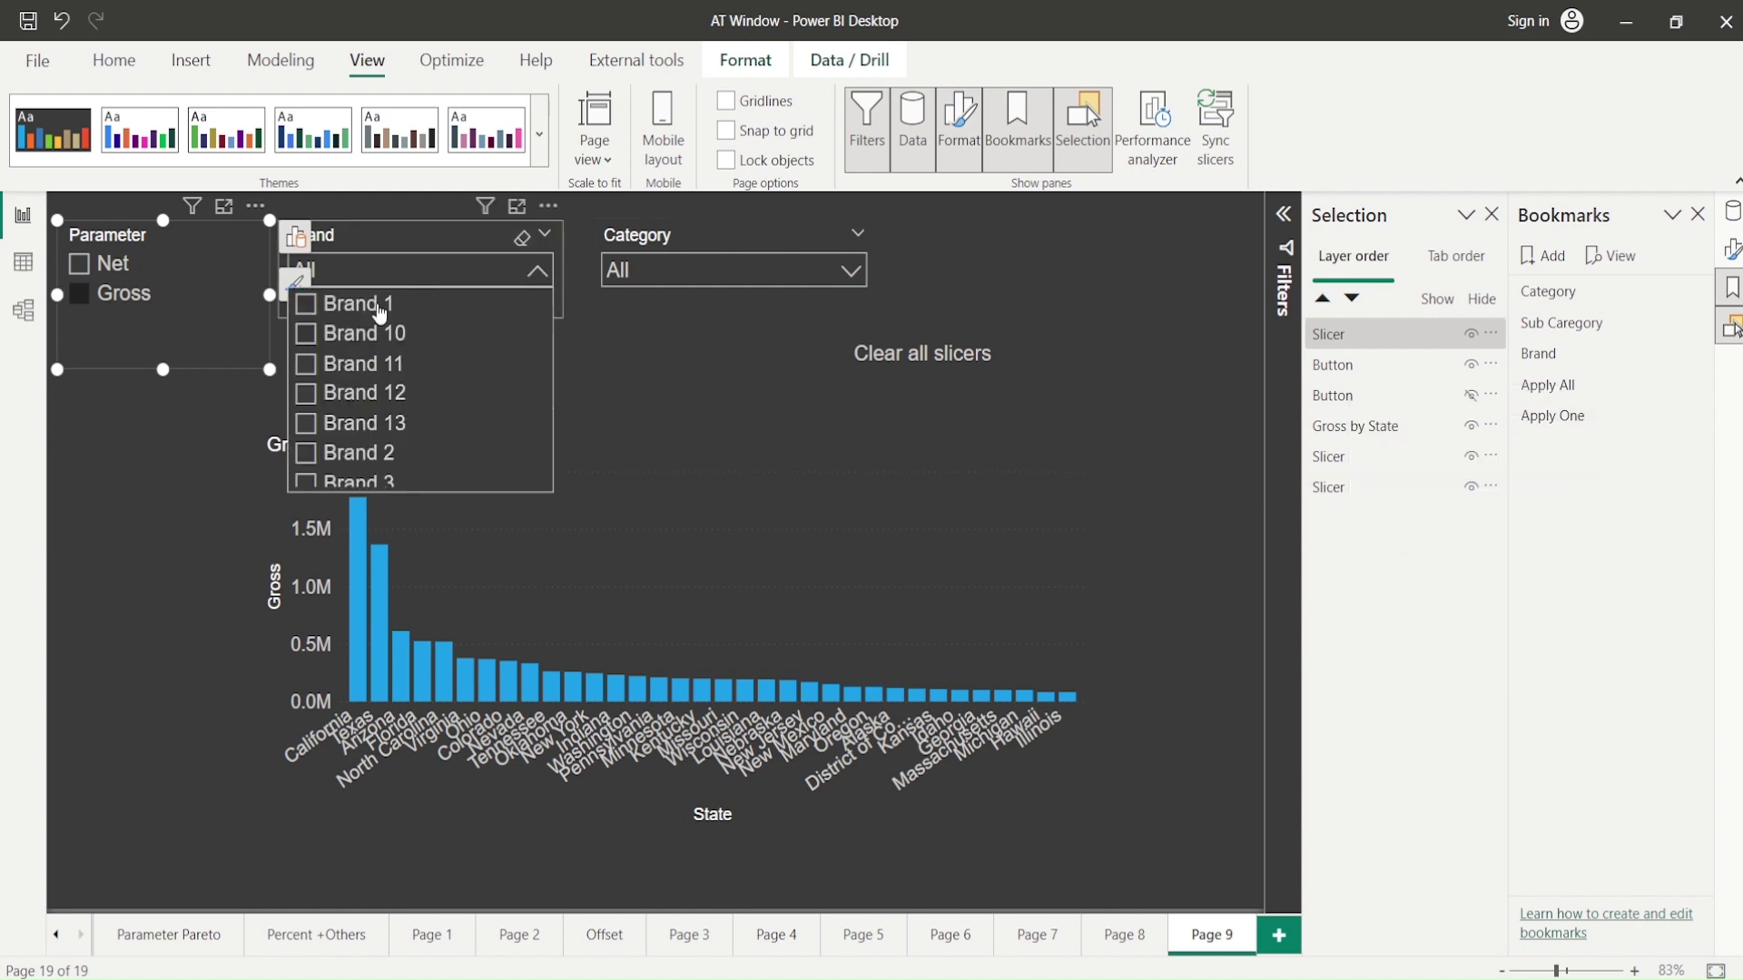
pyautogui.click(310, 306)
pyautogui.click(308, 334)
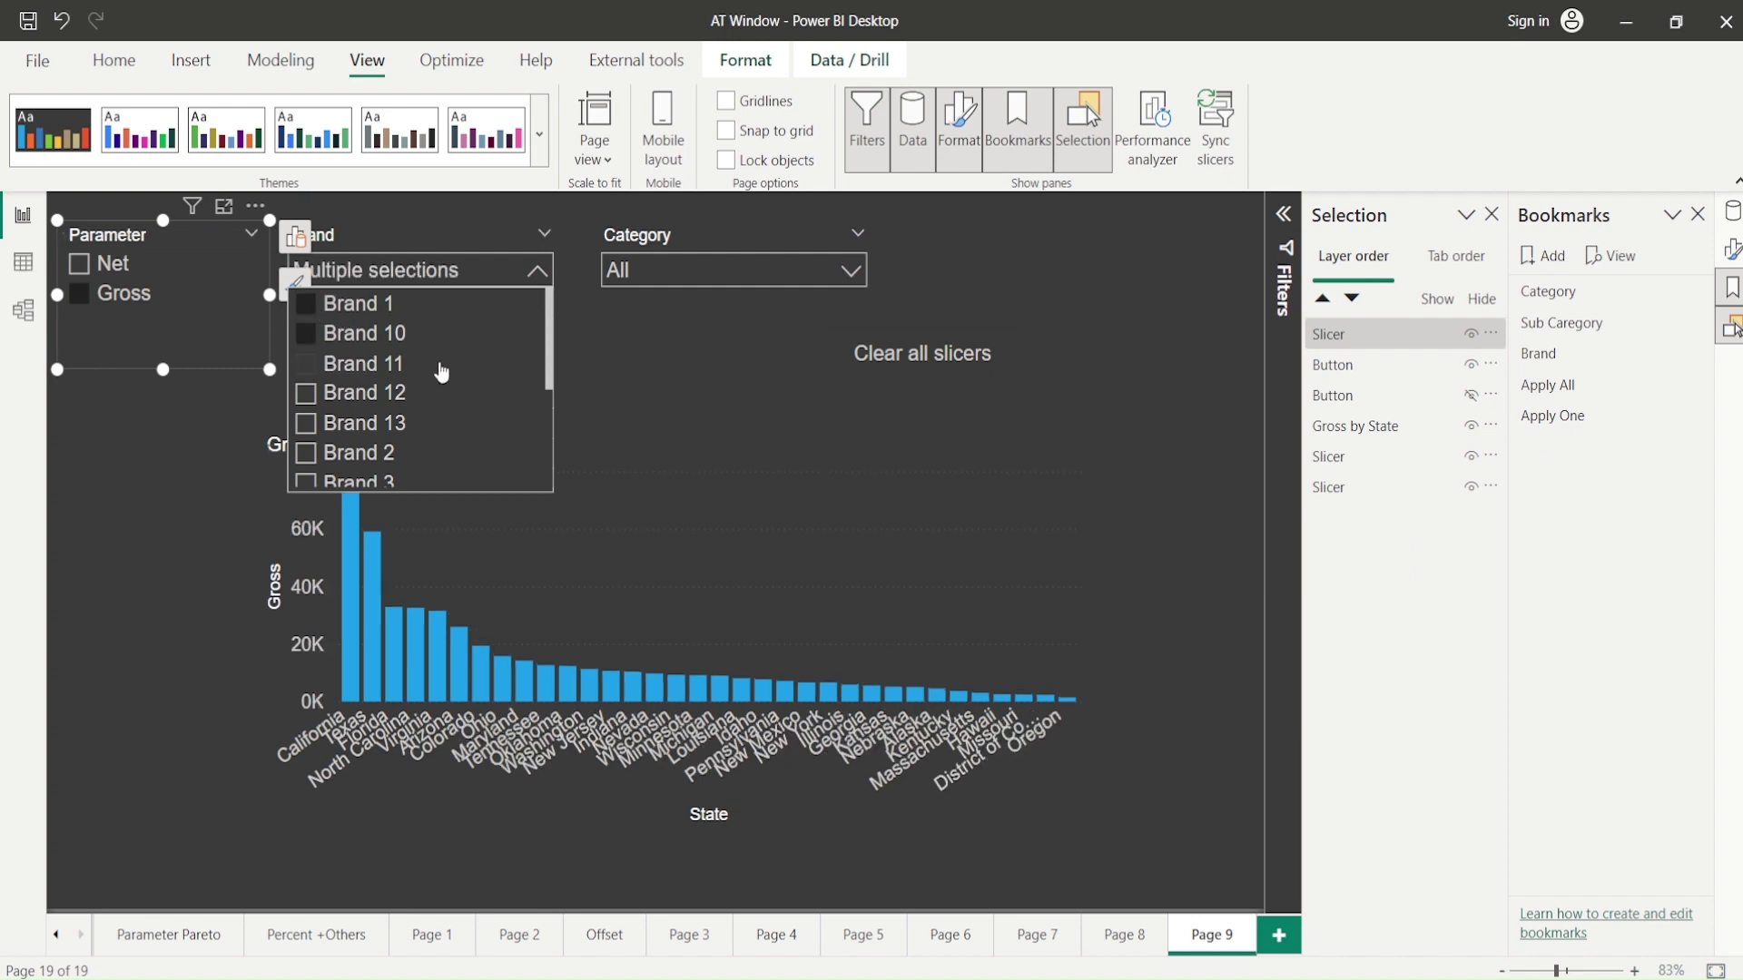
pyautogui.click(688, 399)
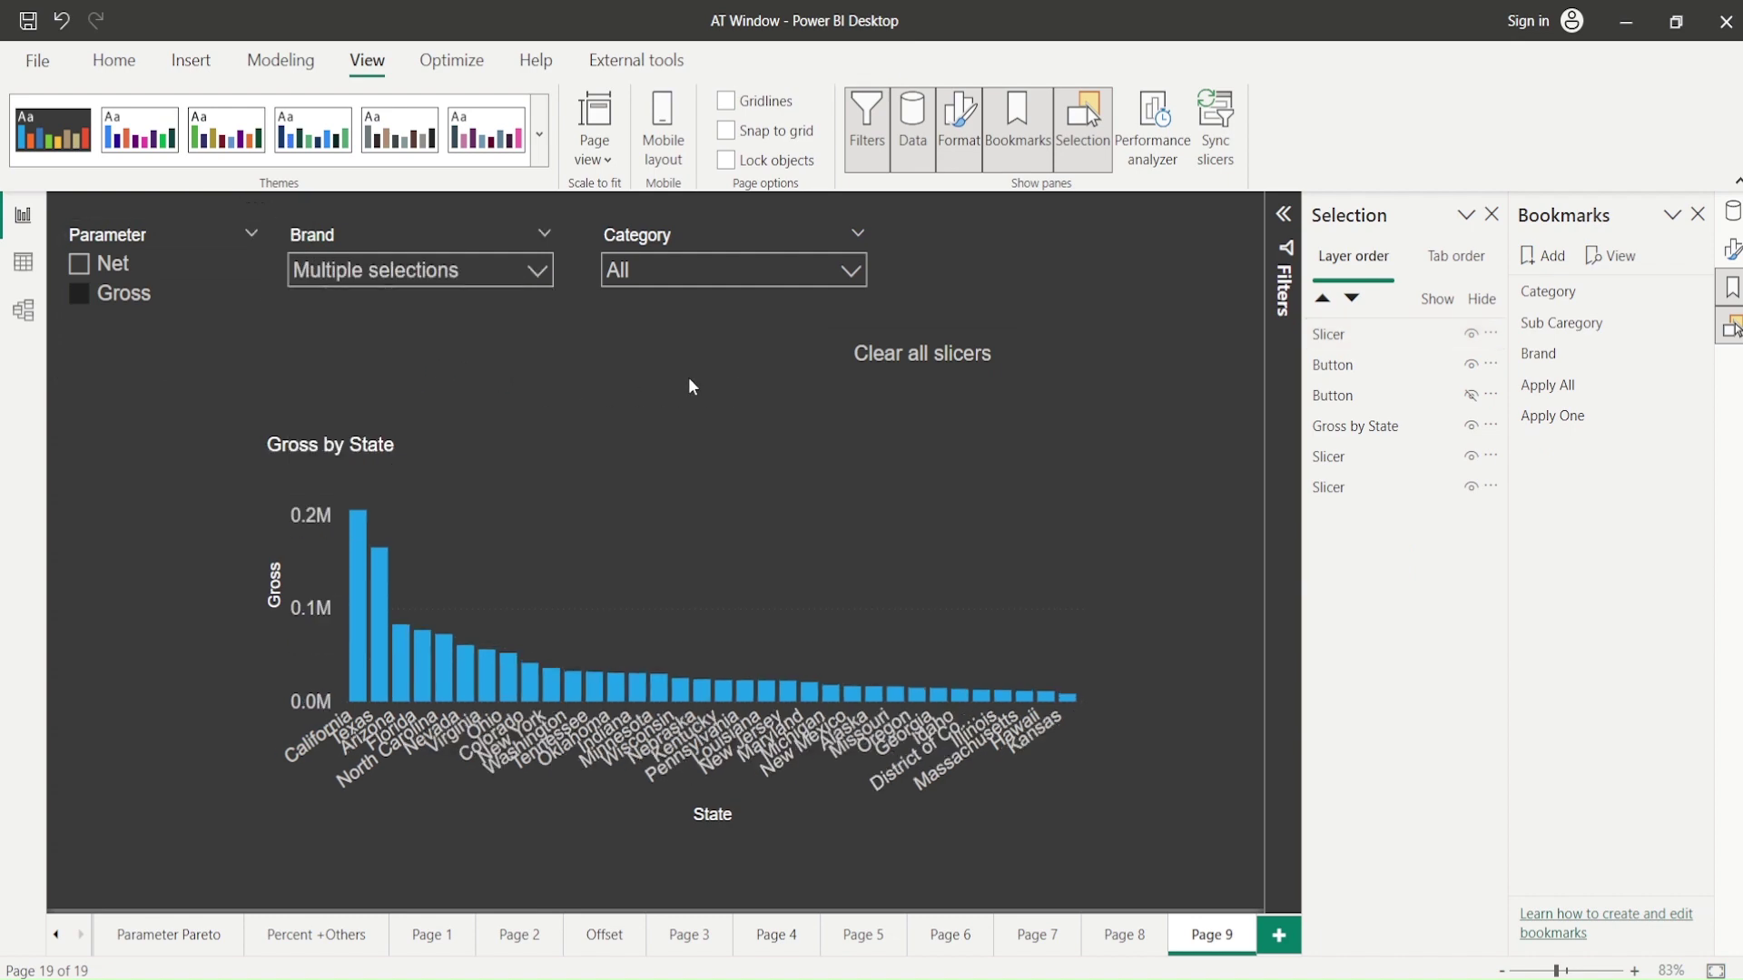
pyautogui.click(1561, 389)
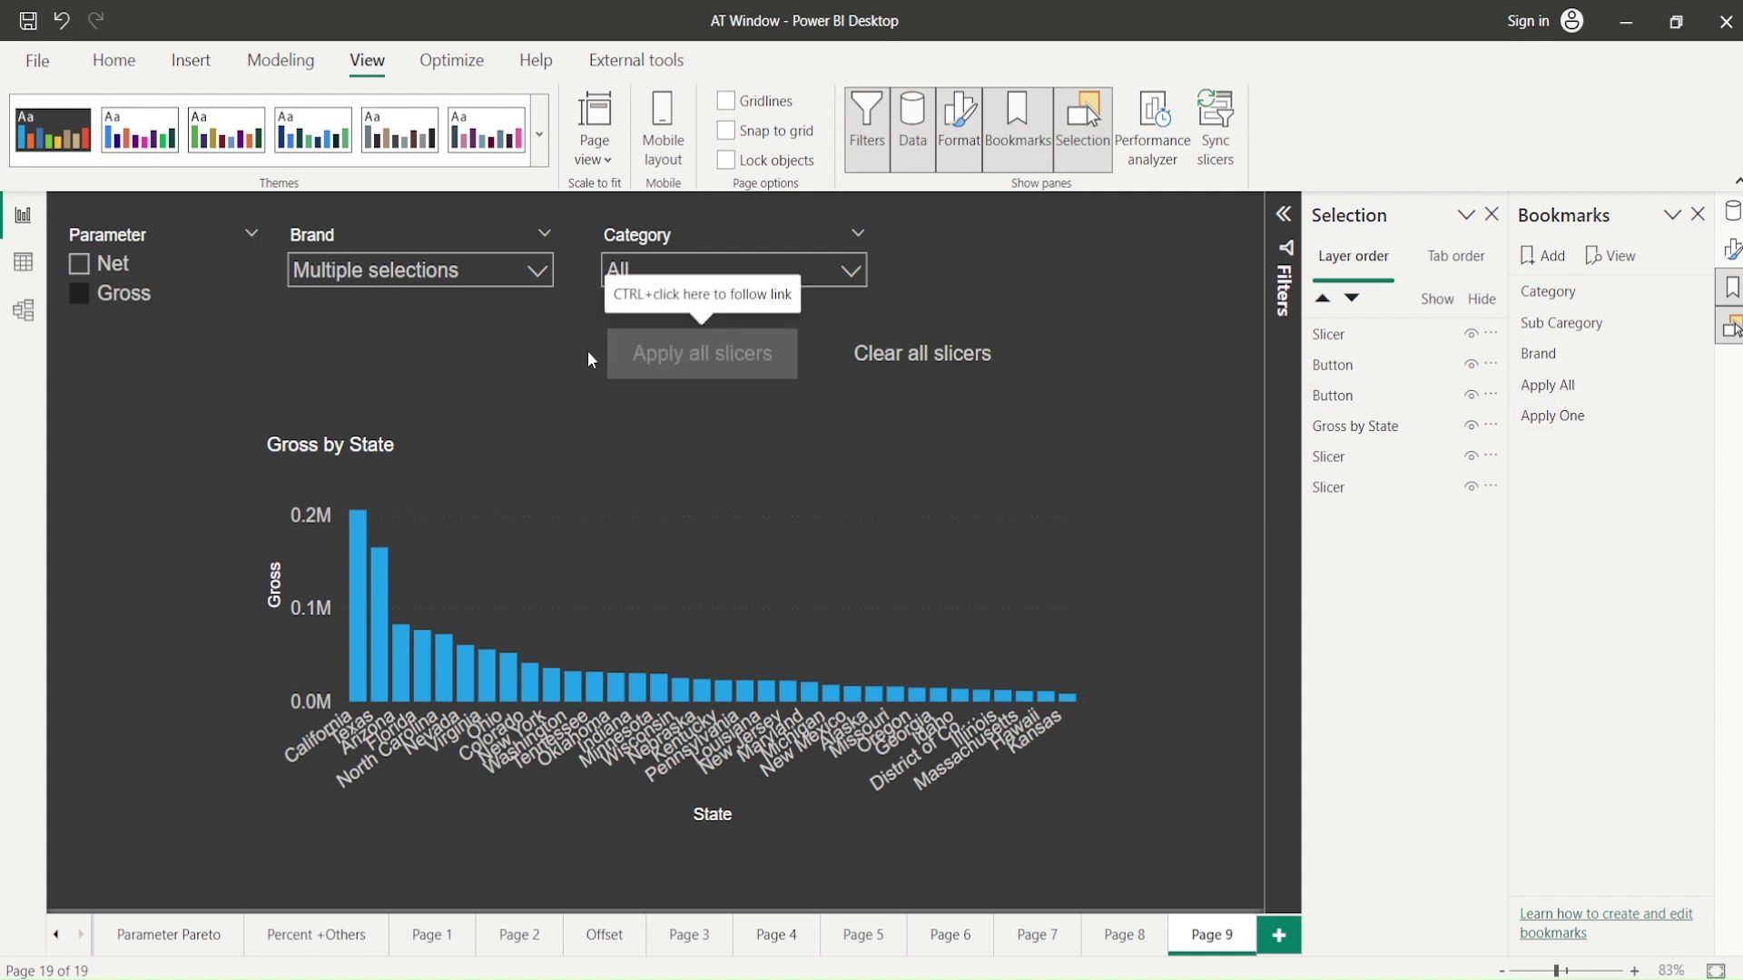
pyautogui.click(1694, 385)
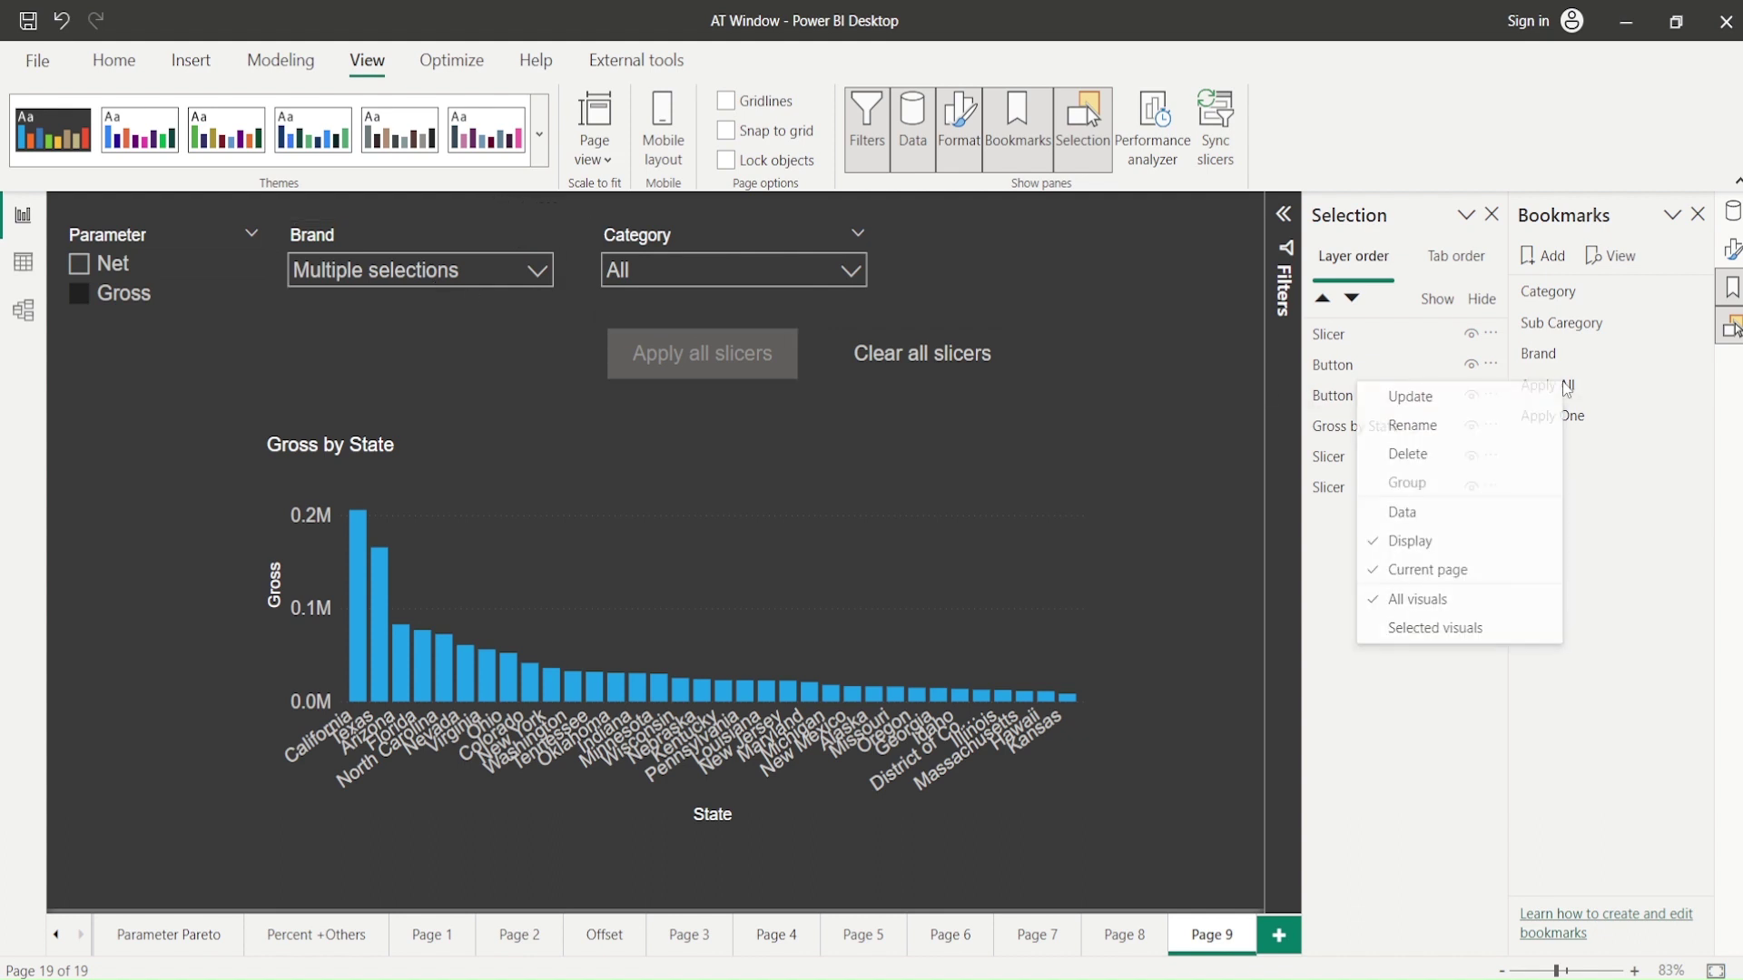
# - Clear the selections in all slicers with the Clear all slicers button
pyautogui.click(437, 271)
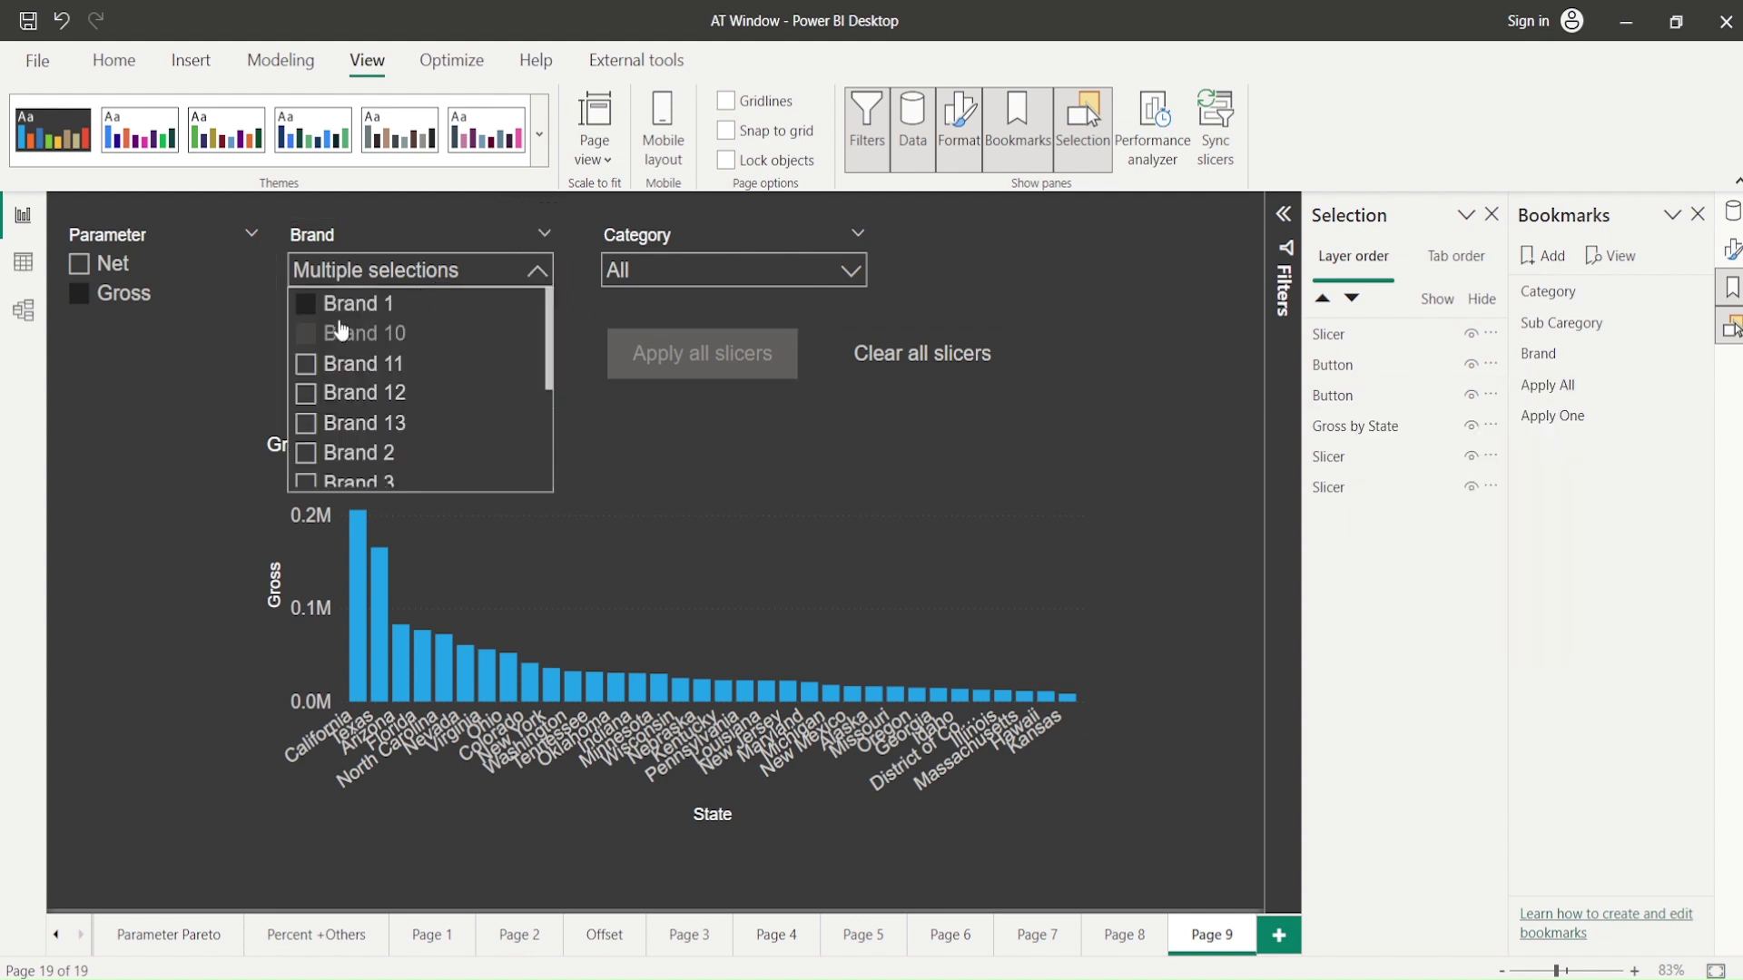
pyautogui.click(970, 369)
pyautogui.click(962, 370)
pyautogui.keyDown('ctrl'); pyautogui.click(953, 372); pyautogui.keyUp('ctrl')
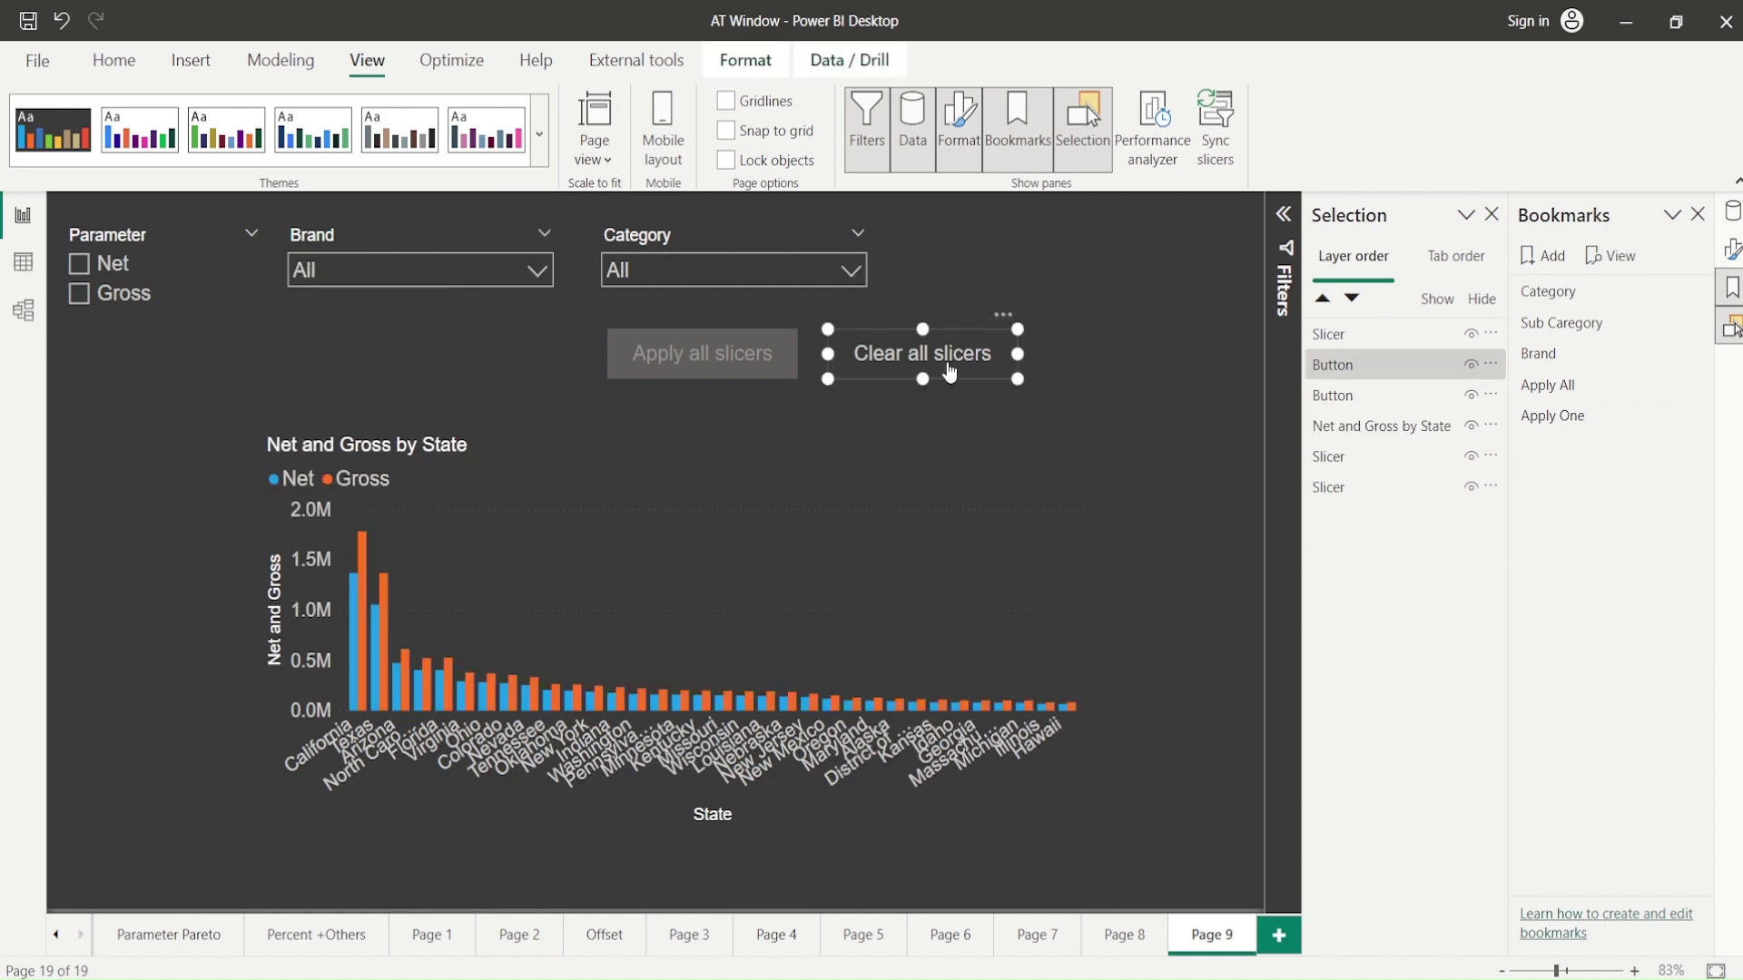
# - Turn the Data option back on for the Apply All and Apply One bookmarks, and show the Apply One view
pyautogui.rightClick(1565, 392)
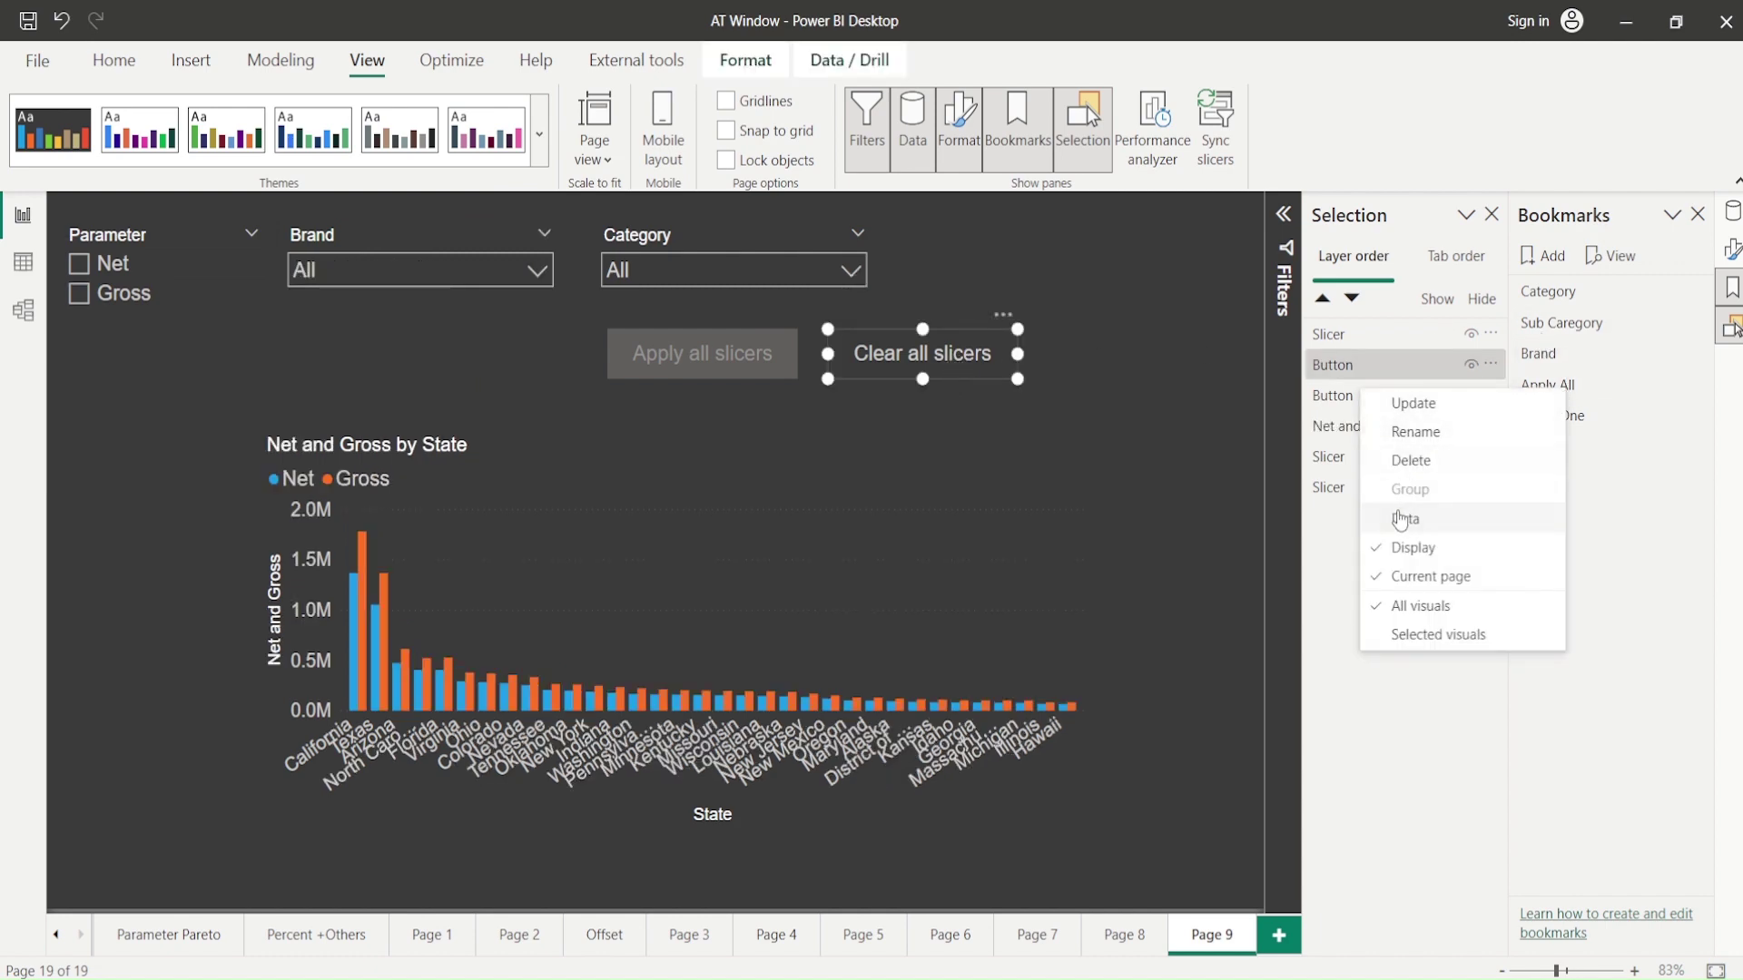
pyautogui.rightClick(1583, 439)
pyautogui.rightClick(1544, 424)
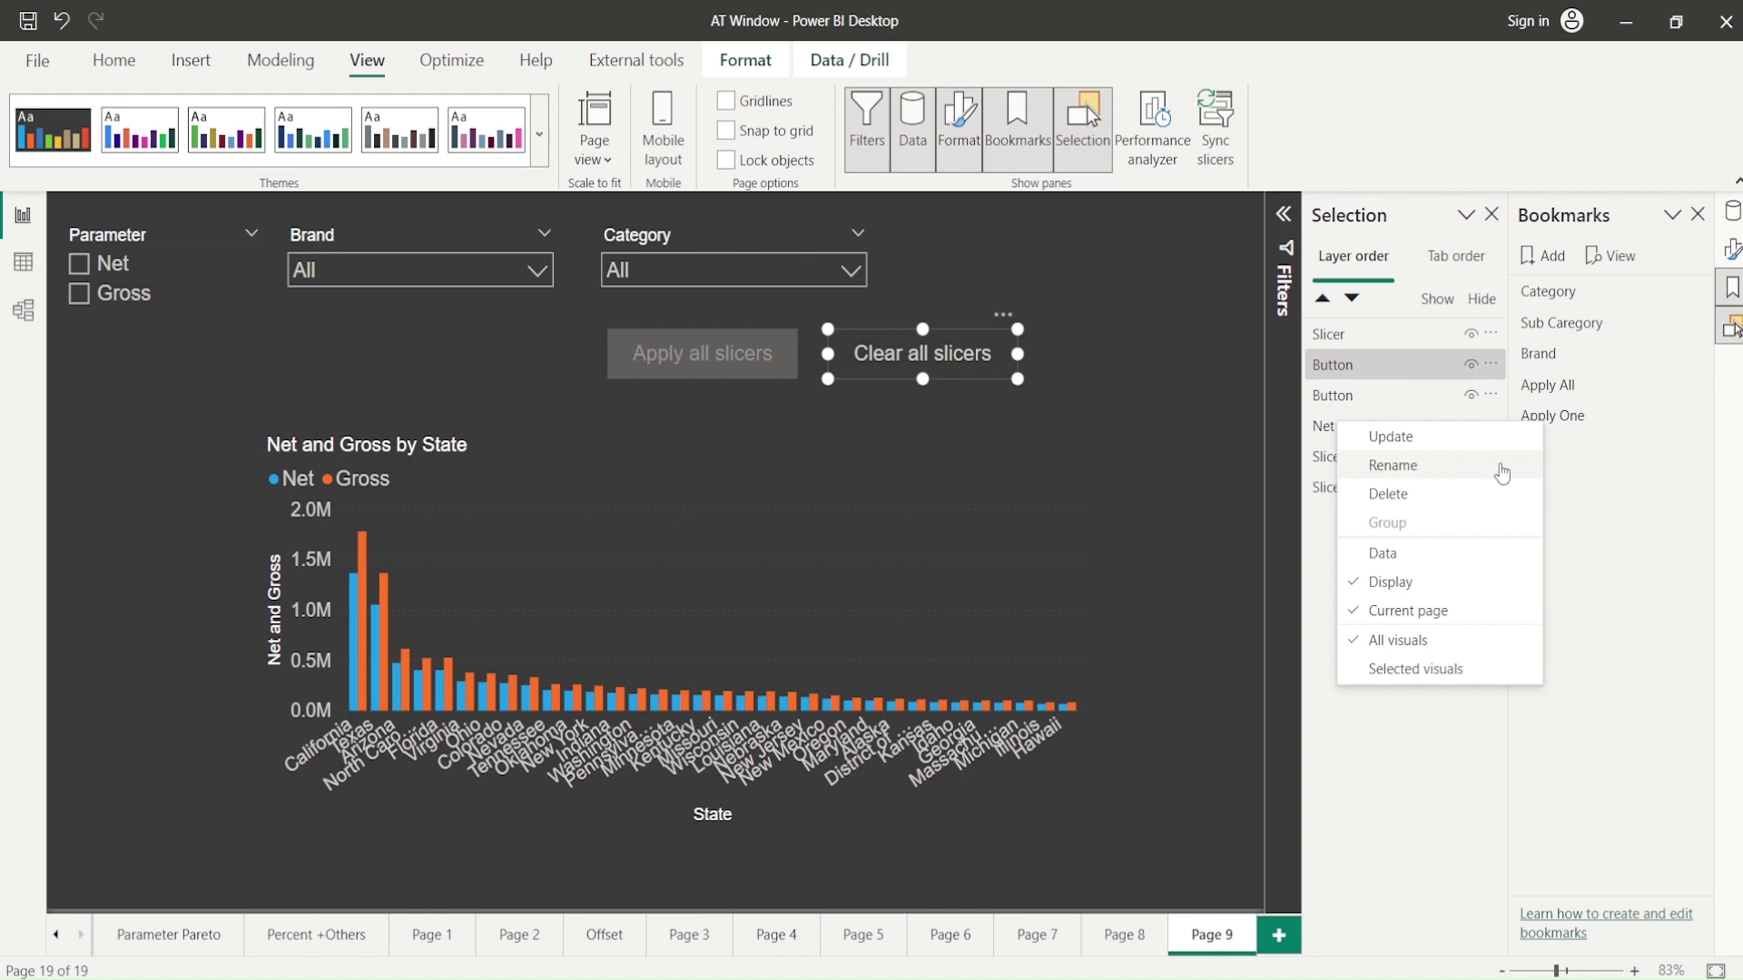
pyautogui.click(1402, 555)
pyautogui.click(1561, 424)
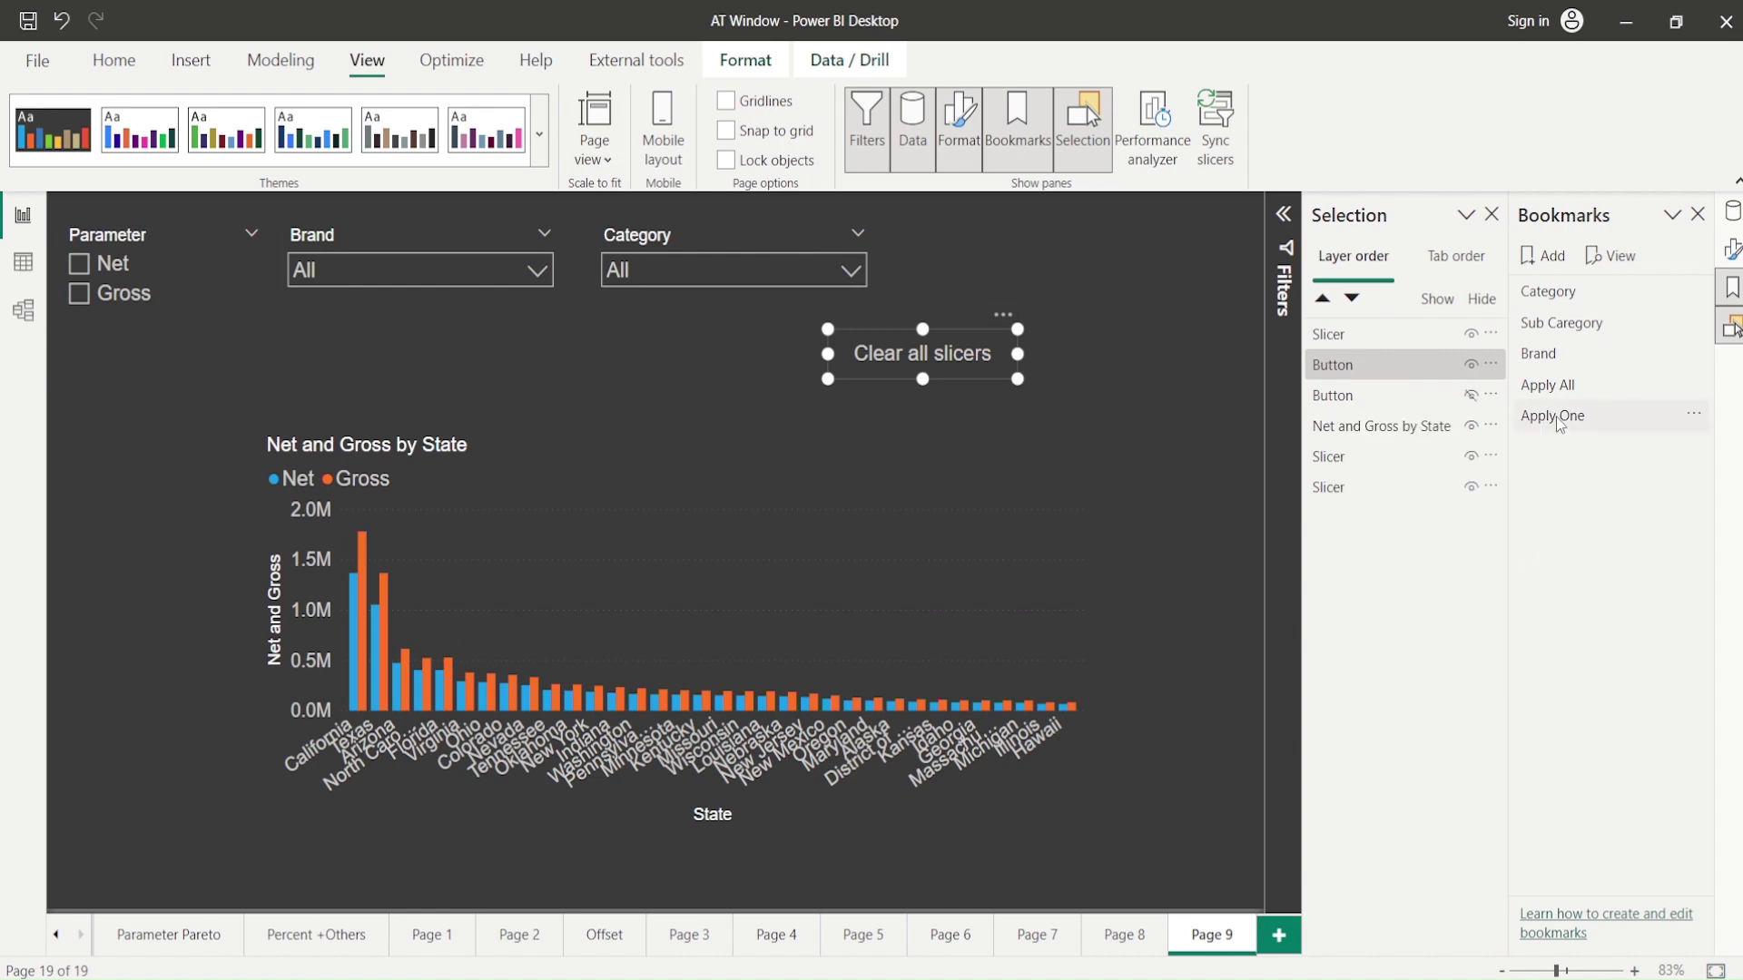
# - Compare the page under the Apply All and Apply One bookmarks while their Data option is on
pyautogui.rightClick(1556, 386)
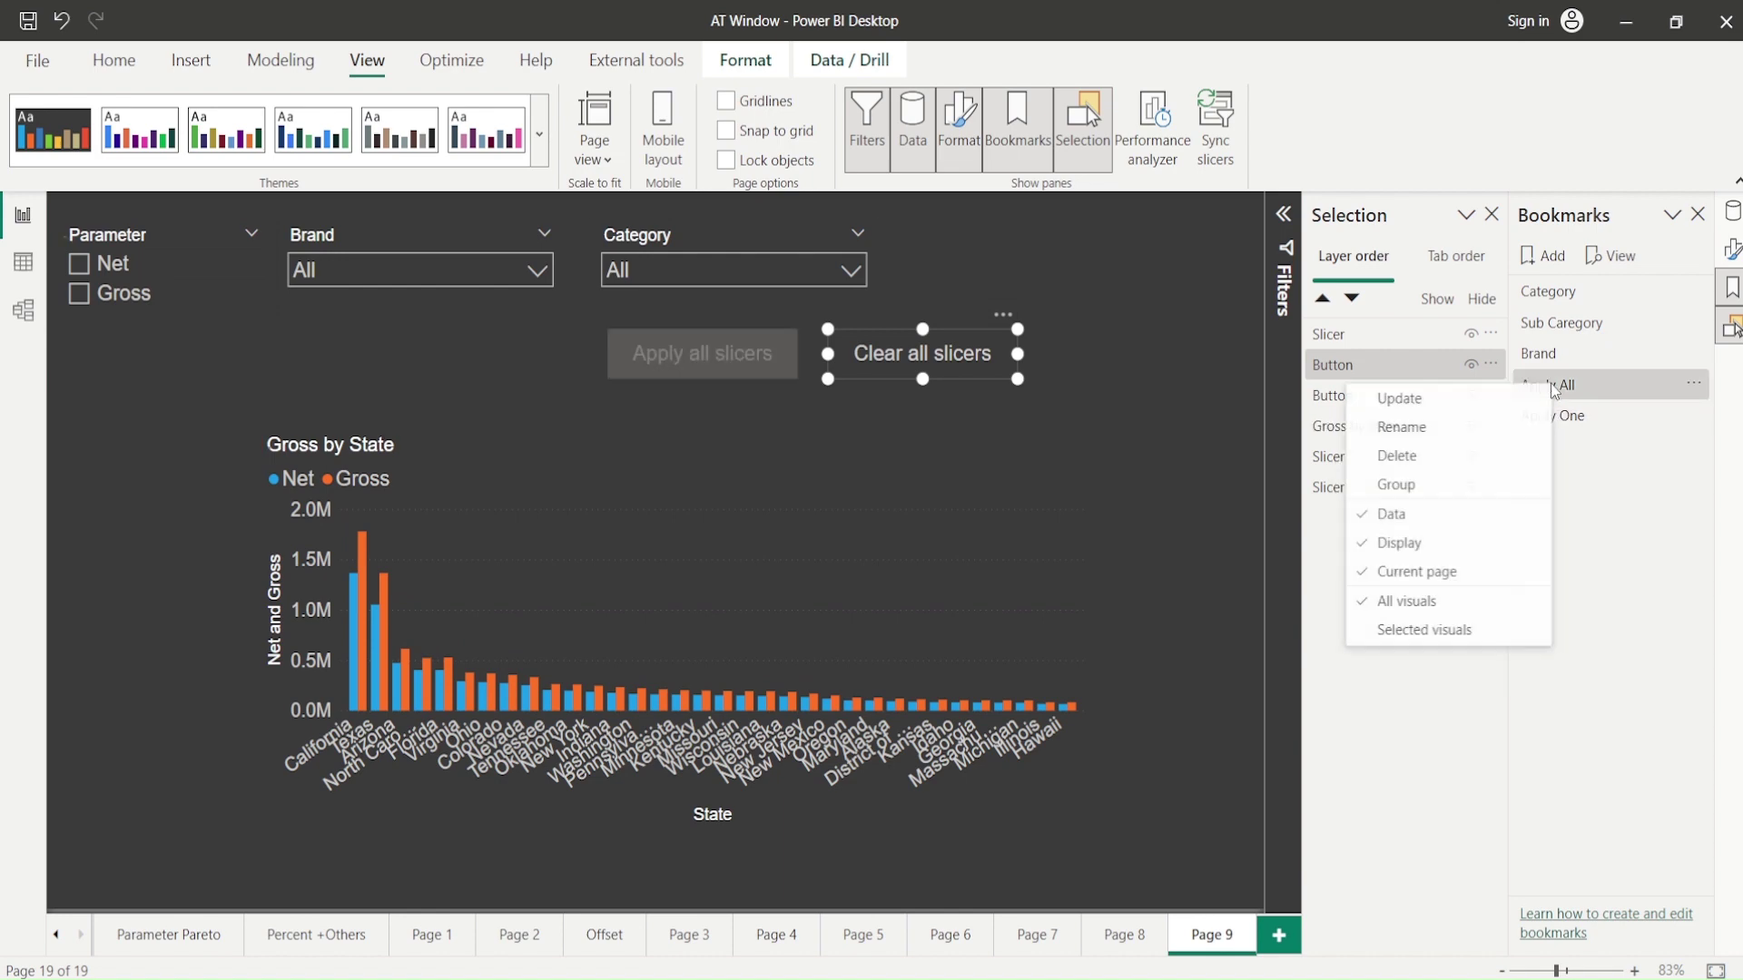
pyautogui.rightClick(1585, 425)
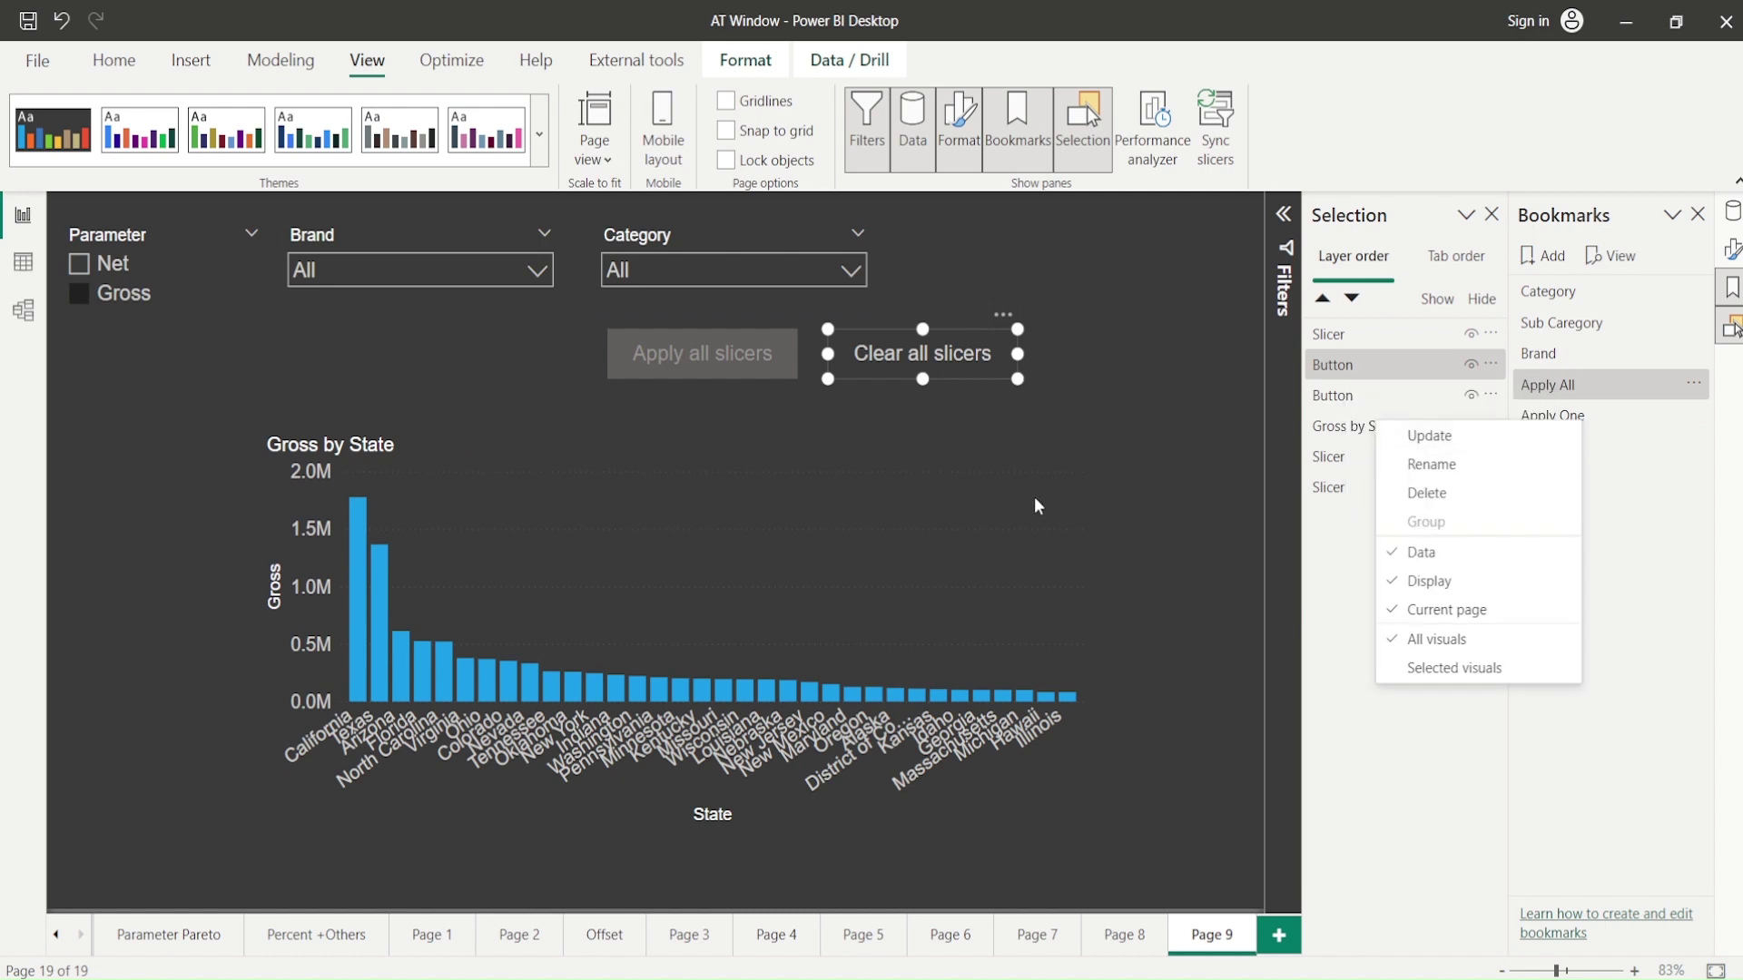
pyautogui.click(1352, 426)
pyautogui.click(1554, 418)
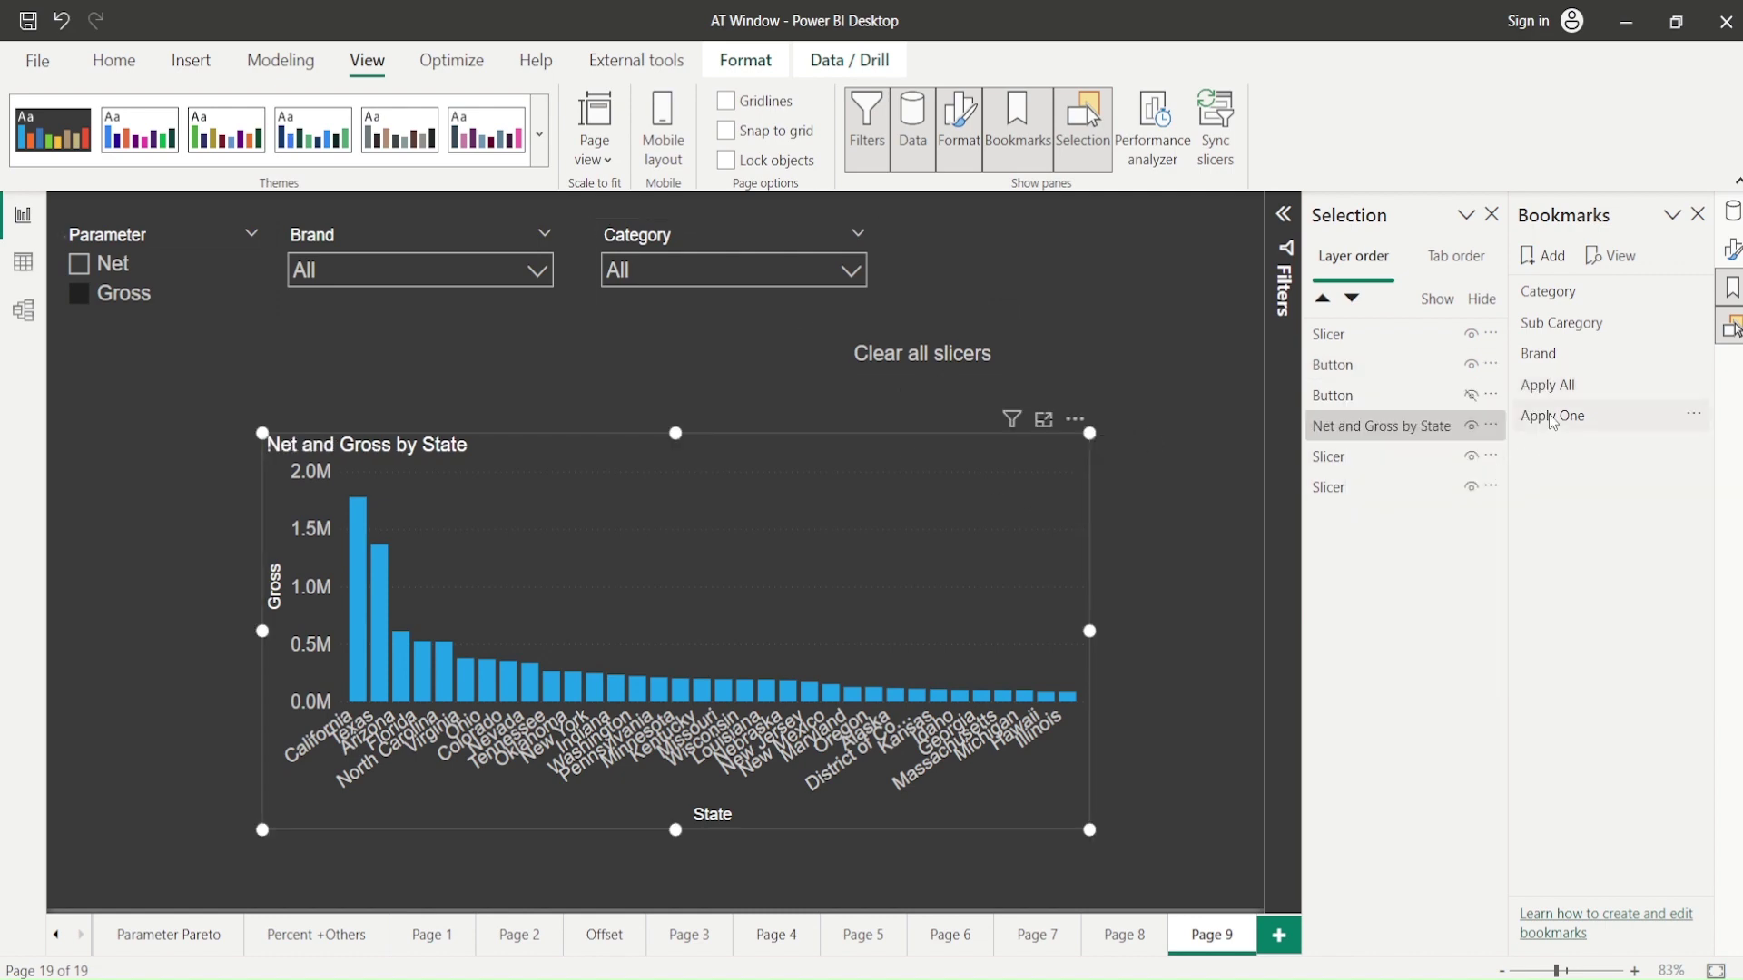
# - Select Brand 10 and Brand 11 in the Brand slicer, and test the selection against the Apply All bookmark
pyautogui.click(443, 276)
pyautogui.click(325, 335)
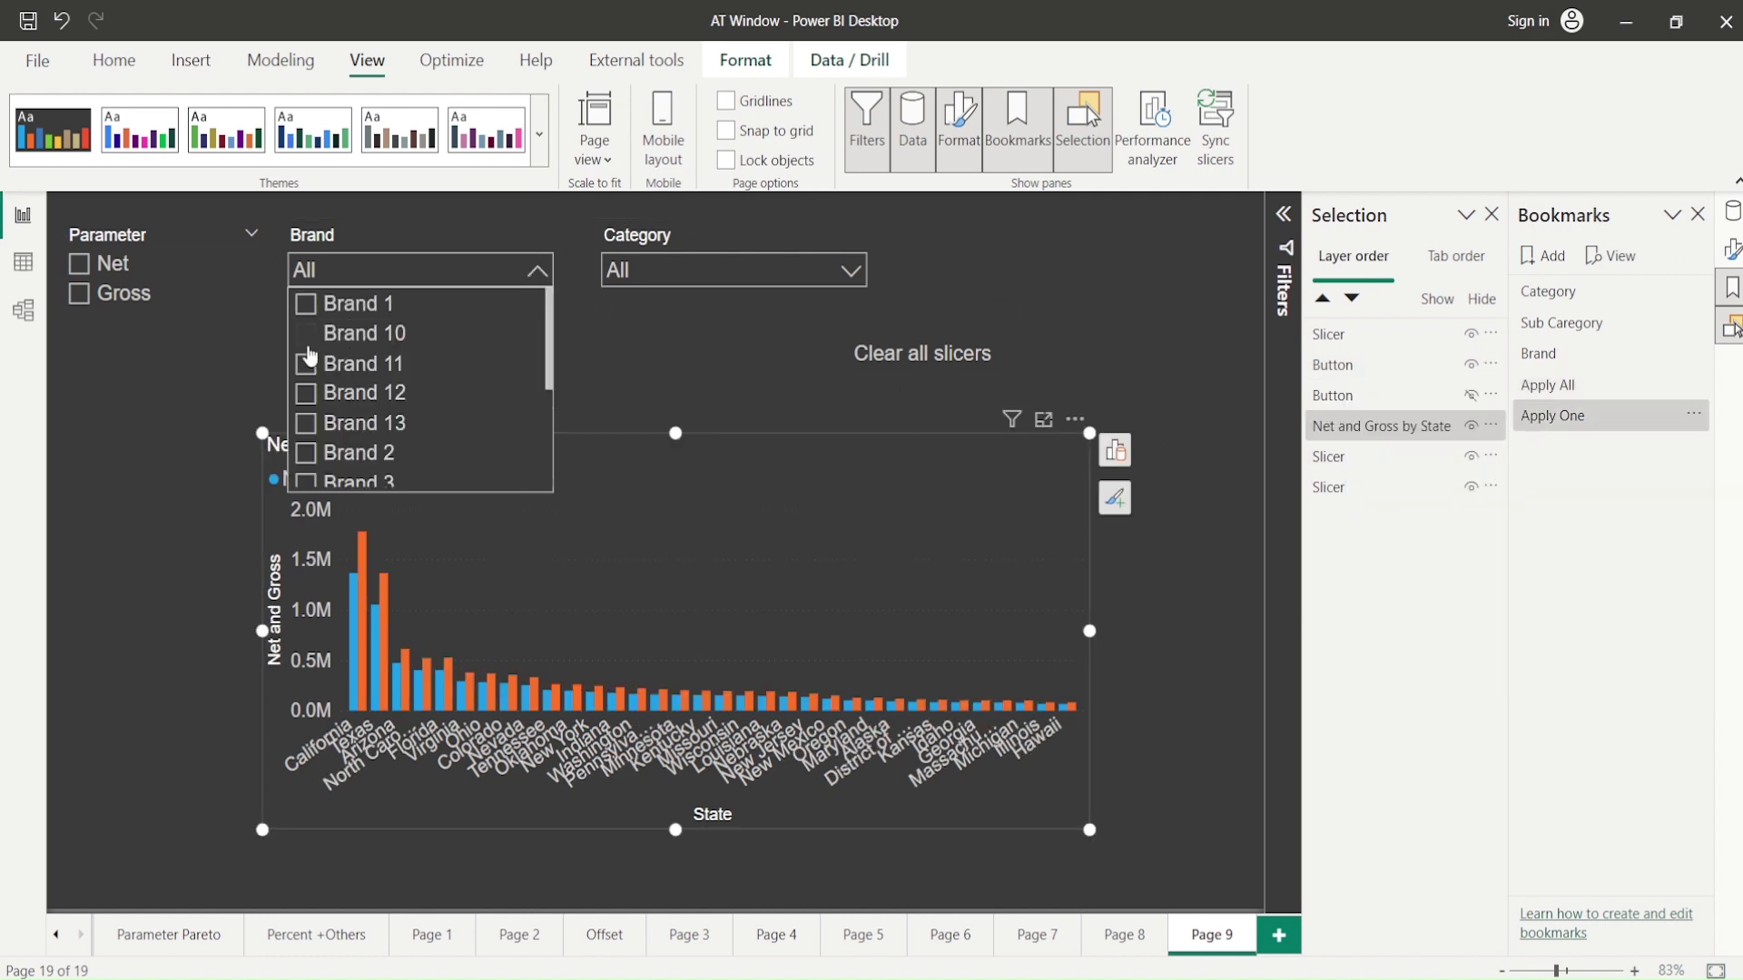
pyautogui.keyDown('ctrl'); pyautogui.click(440, 365); pyautogui.keyUp('ctrl')
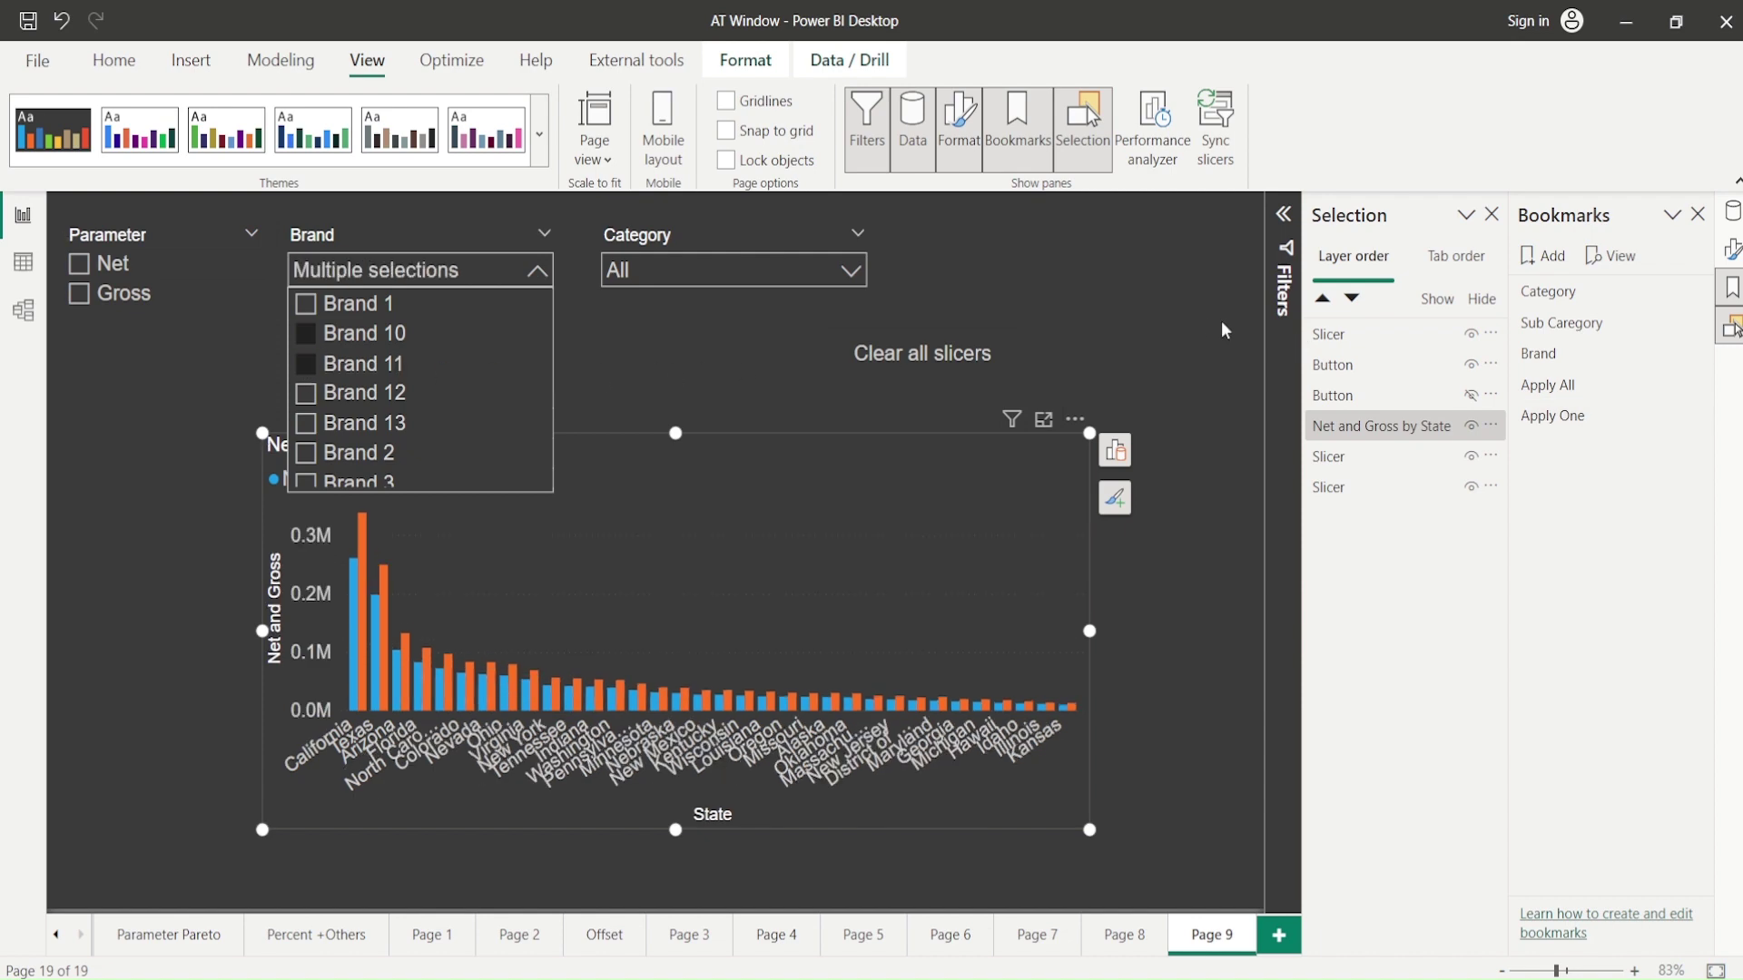
pyautogui.click(1557, 388)
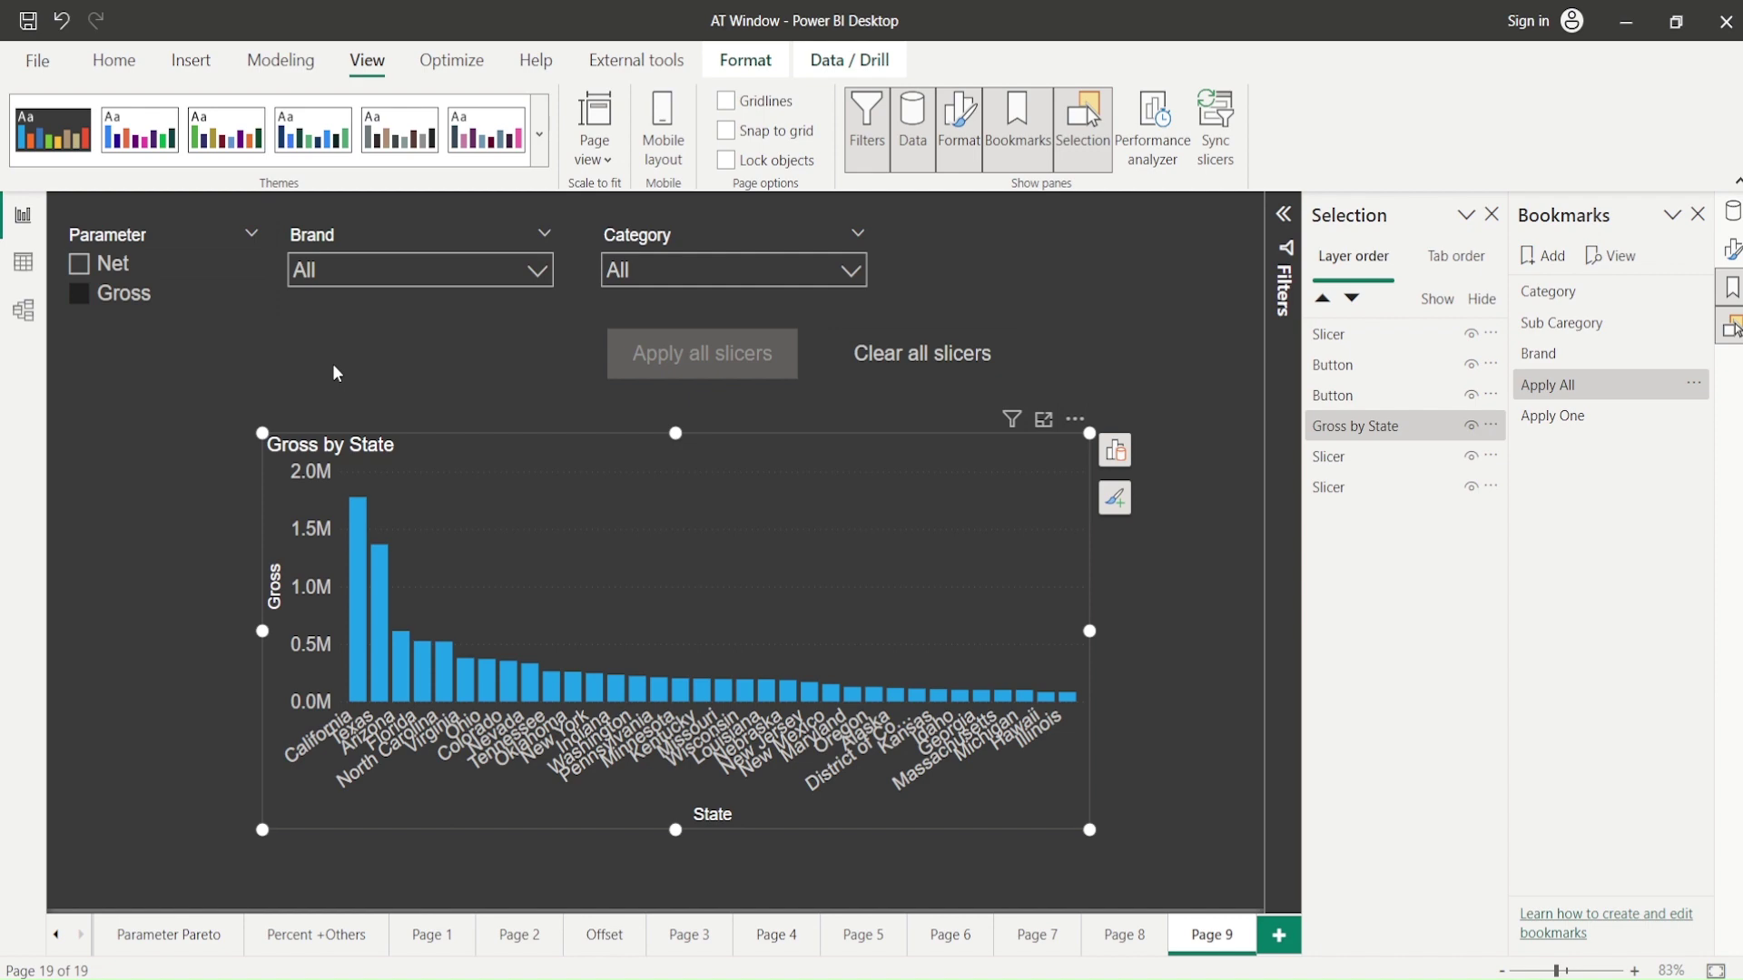
# - Exclude data from both the Apply All and Apply One bookmarks so they leave slicer selections alone
pyautogui.rightClick(1532, 389)
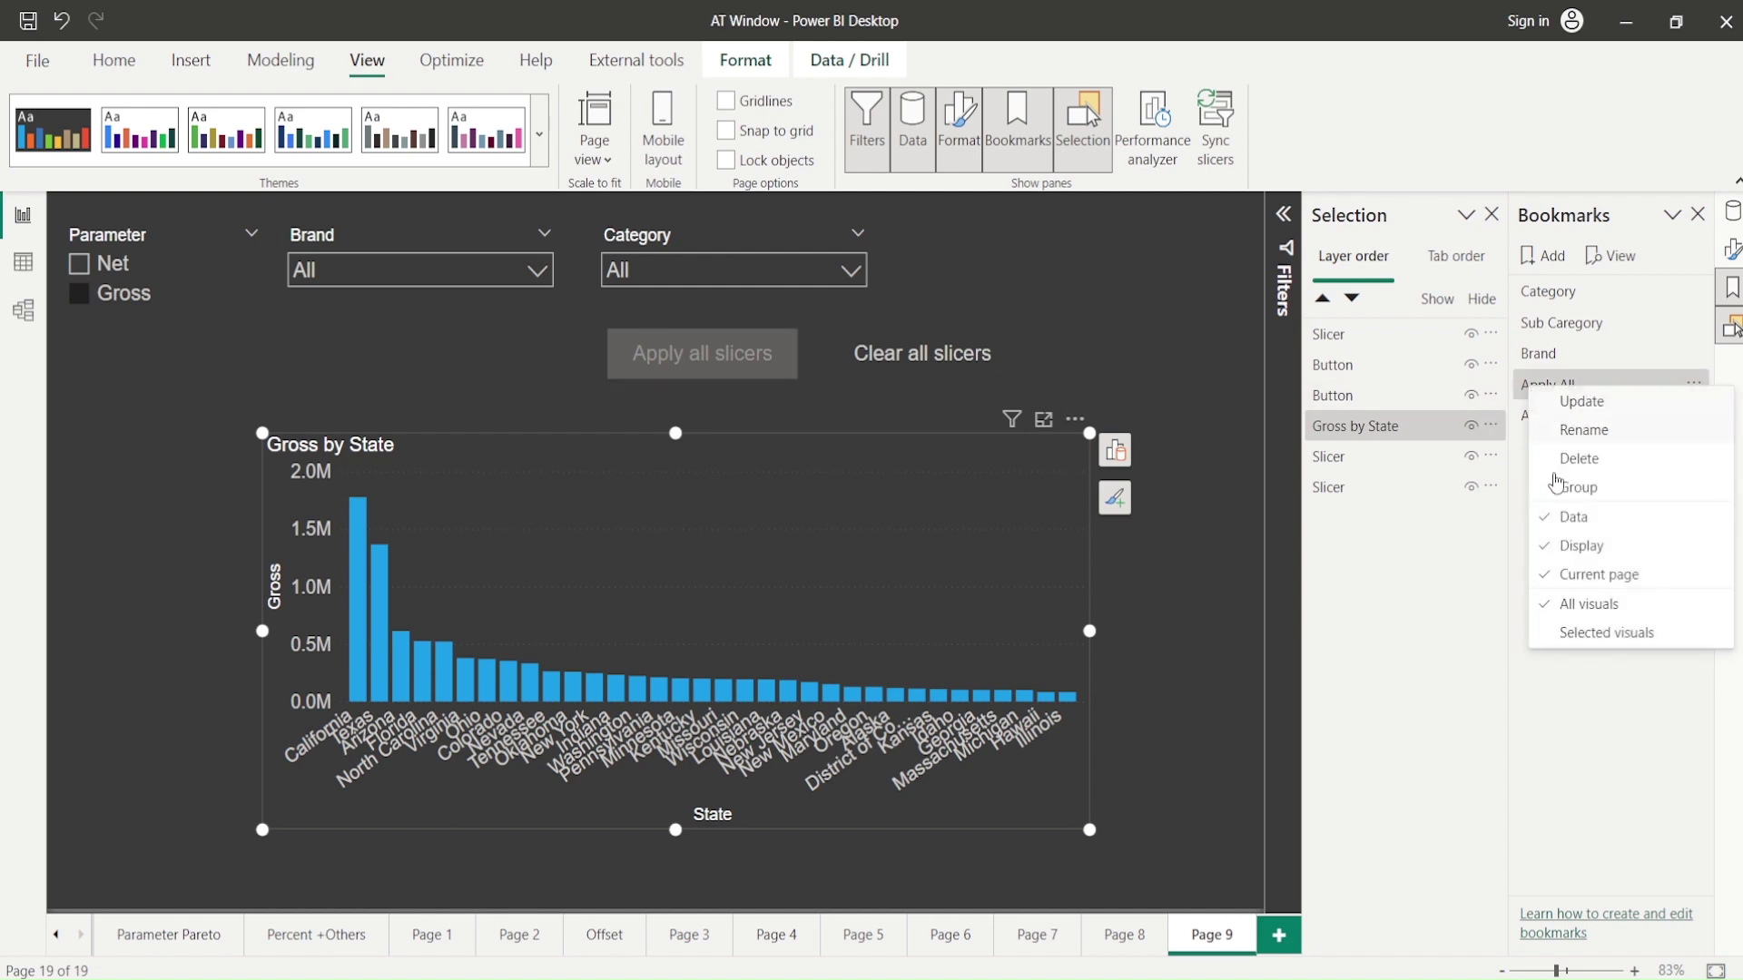
pyautogui.click(1558, 517)
pyautogui.rightClick(1546, 425)
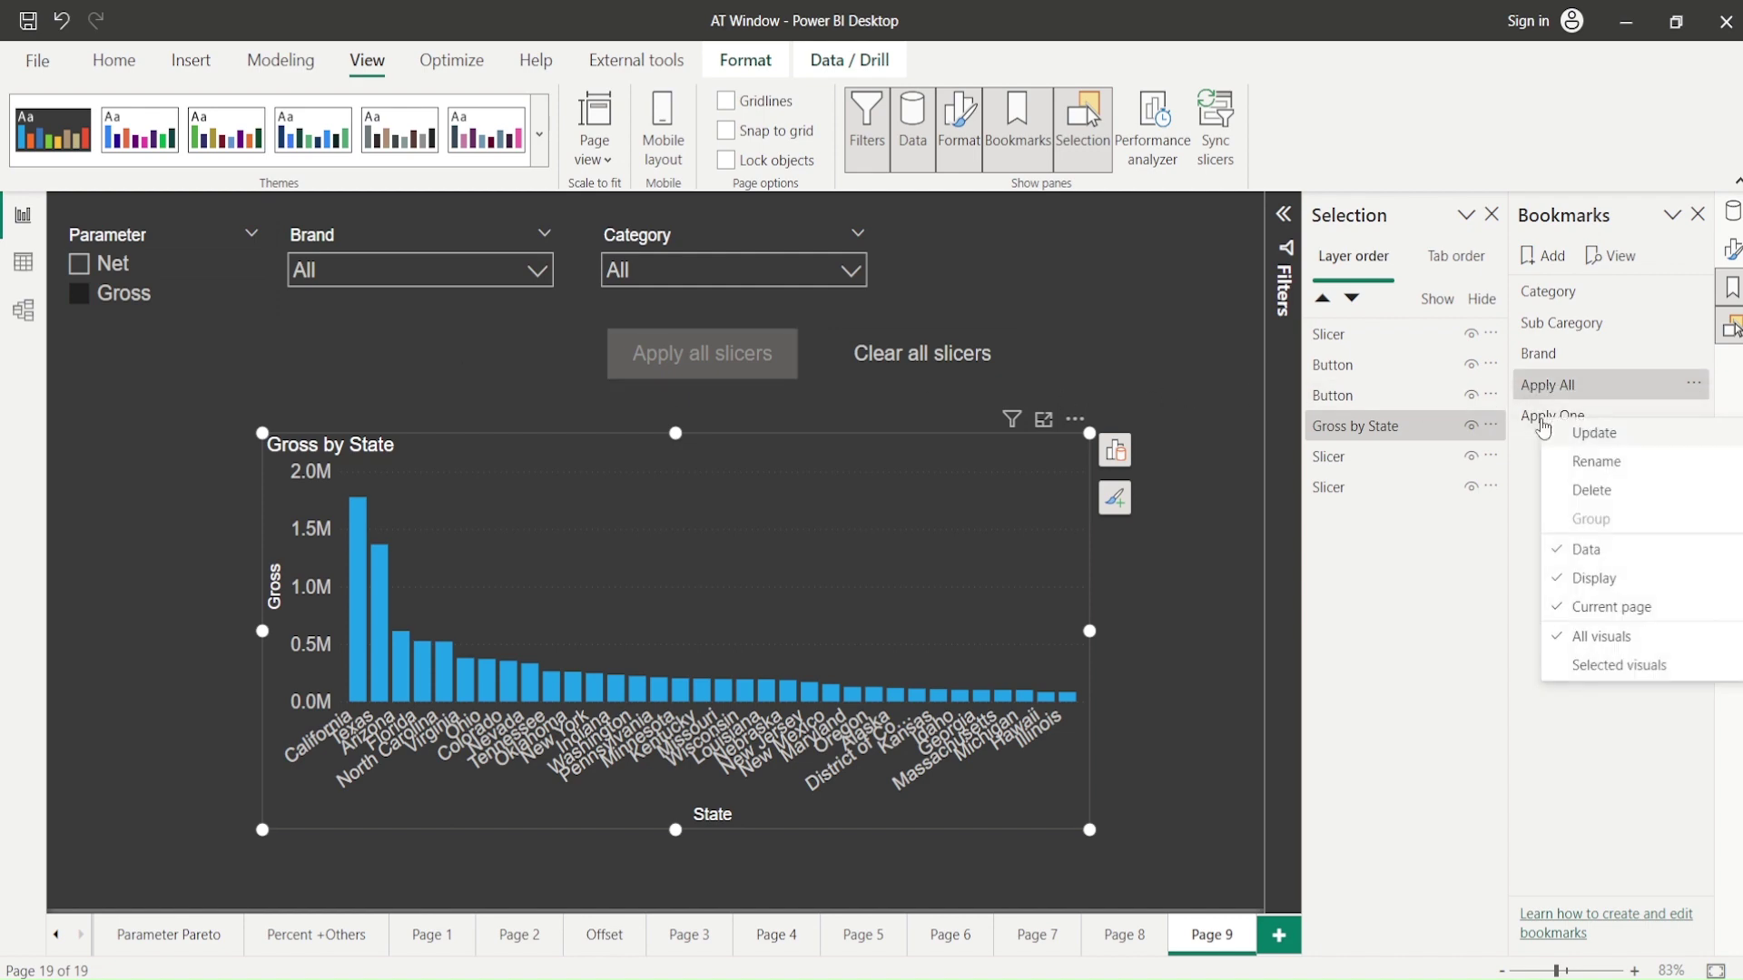
pyautogui.click(1584, 548)
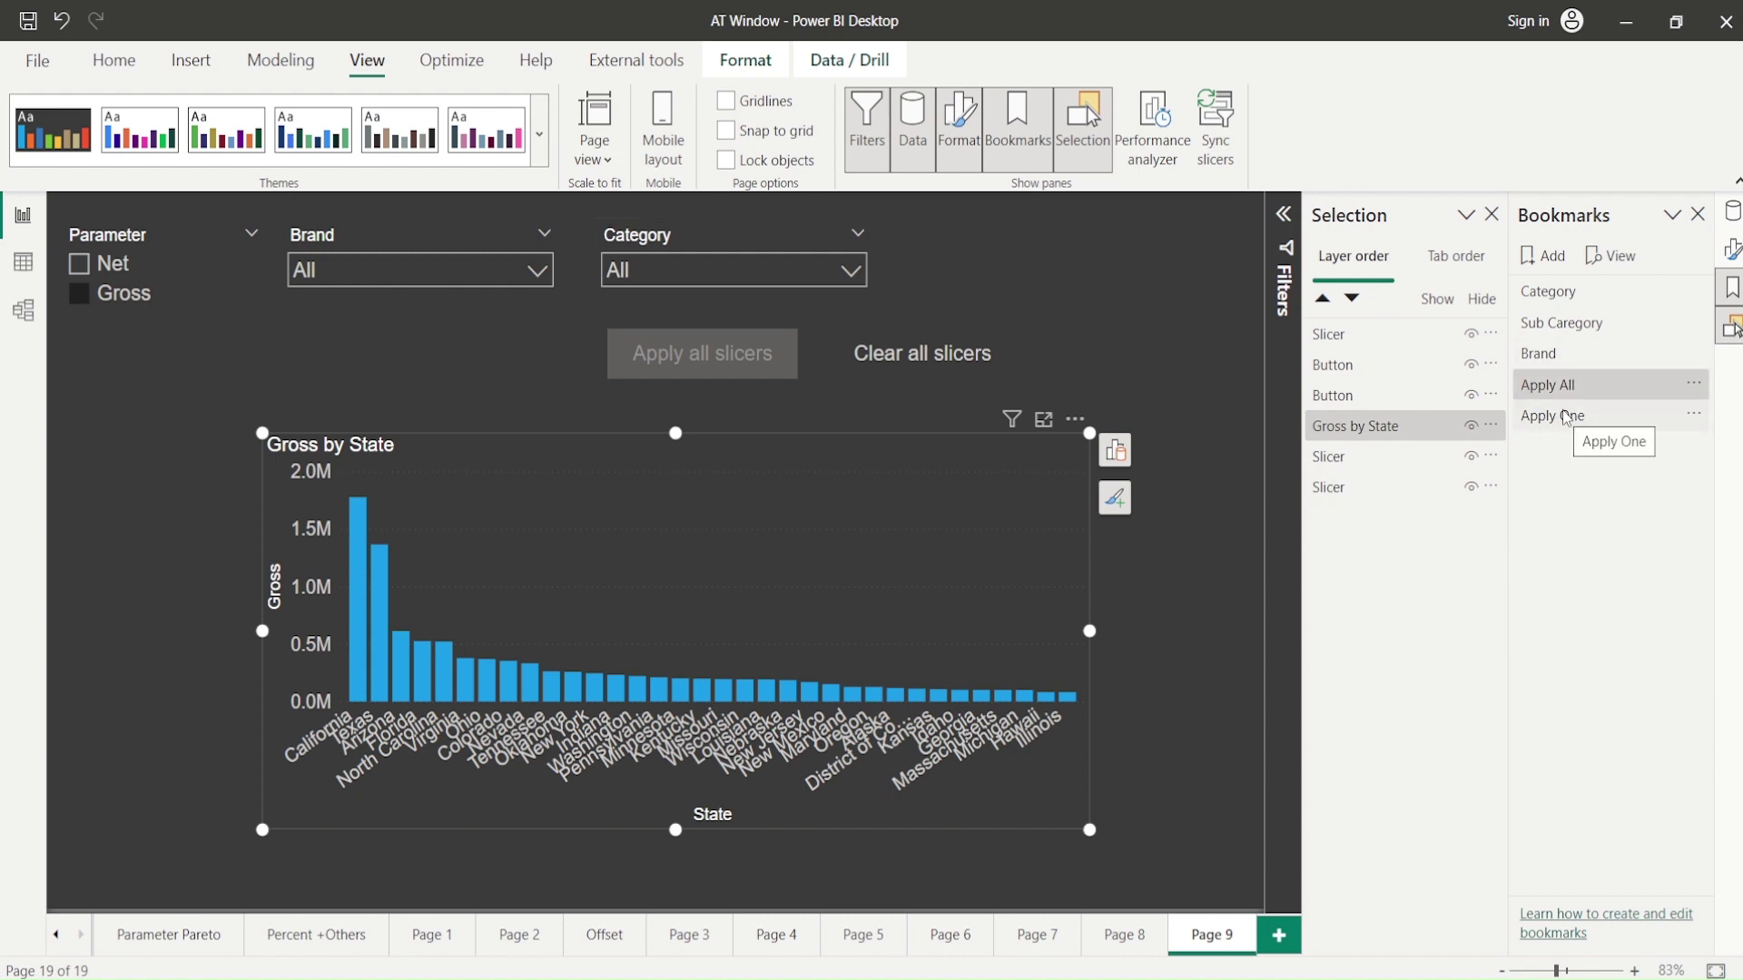
# - Move the Apply all slicers button beneath the Brand slicer and place the Clear all slicers button beside it
pyautogui.click(1044, 276)
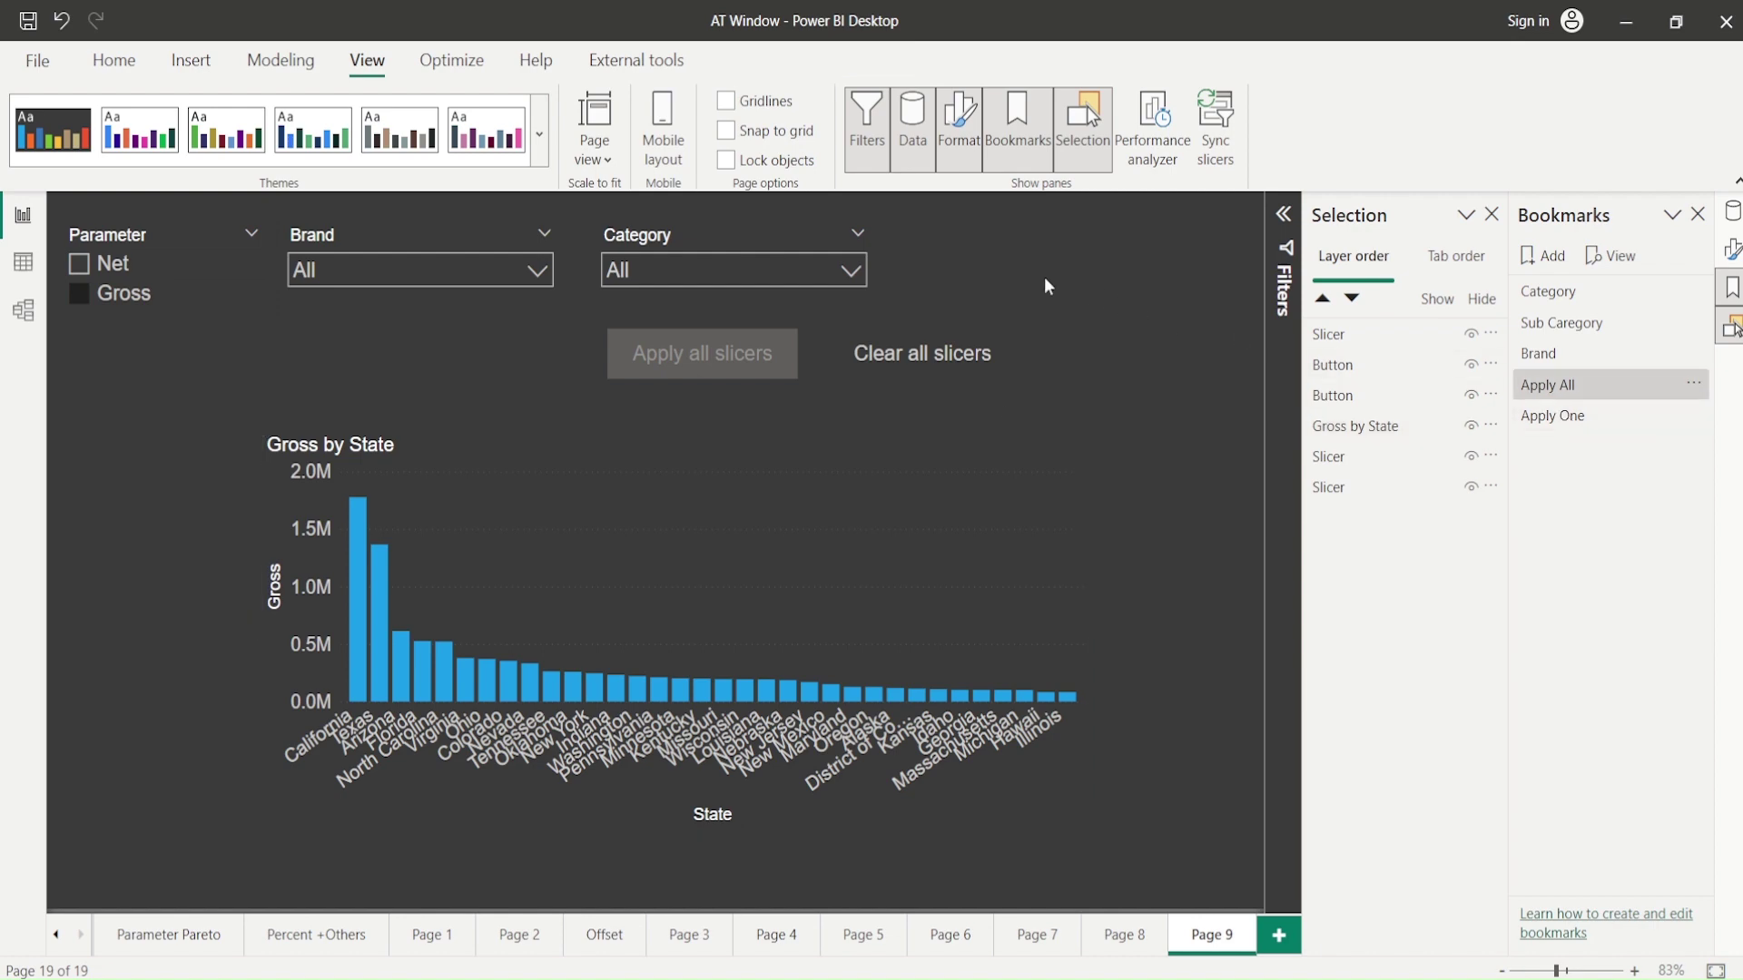
pyautogui.moveTo(692, 376); pyautogui.dragTo(390, 366)
pyautogui.moveTo(932, 355); pyautogui.dragTo(648, 346)
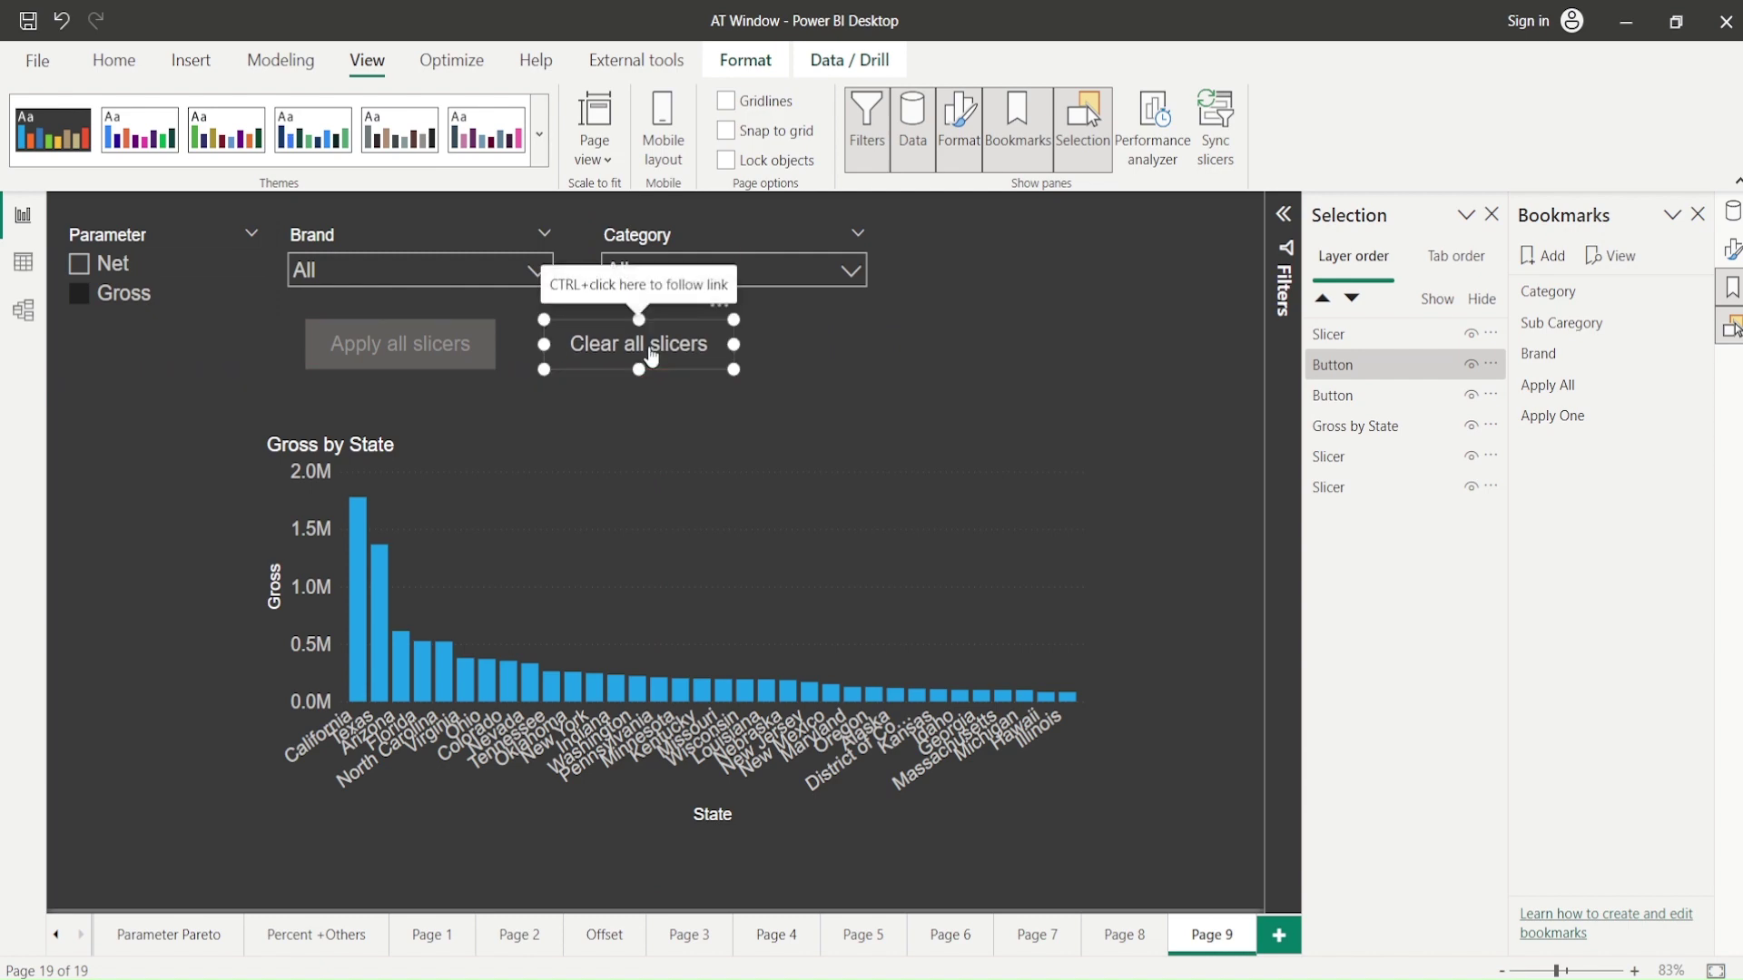
# - Insert a blank button and place it as a small rectangle beside the Category slicer at the top of the page
pyautogui.click(133, 67)
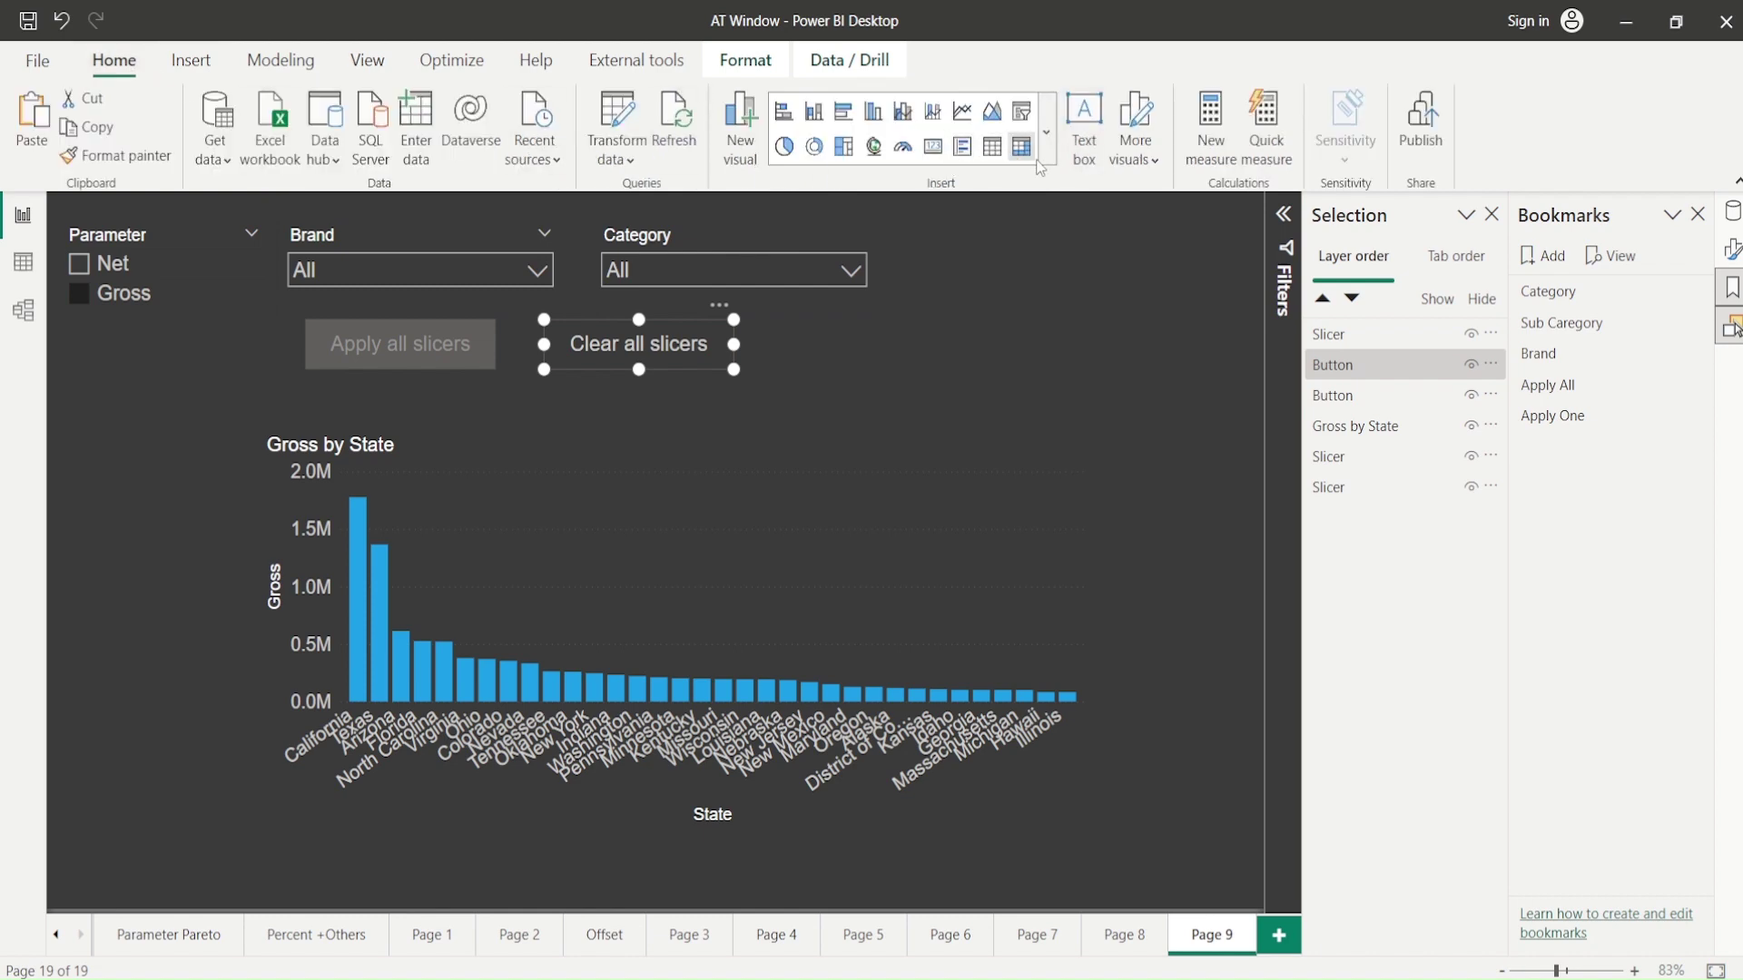
pyautogui.click(190, 60)
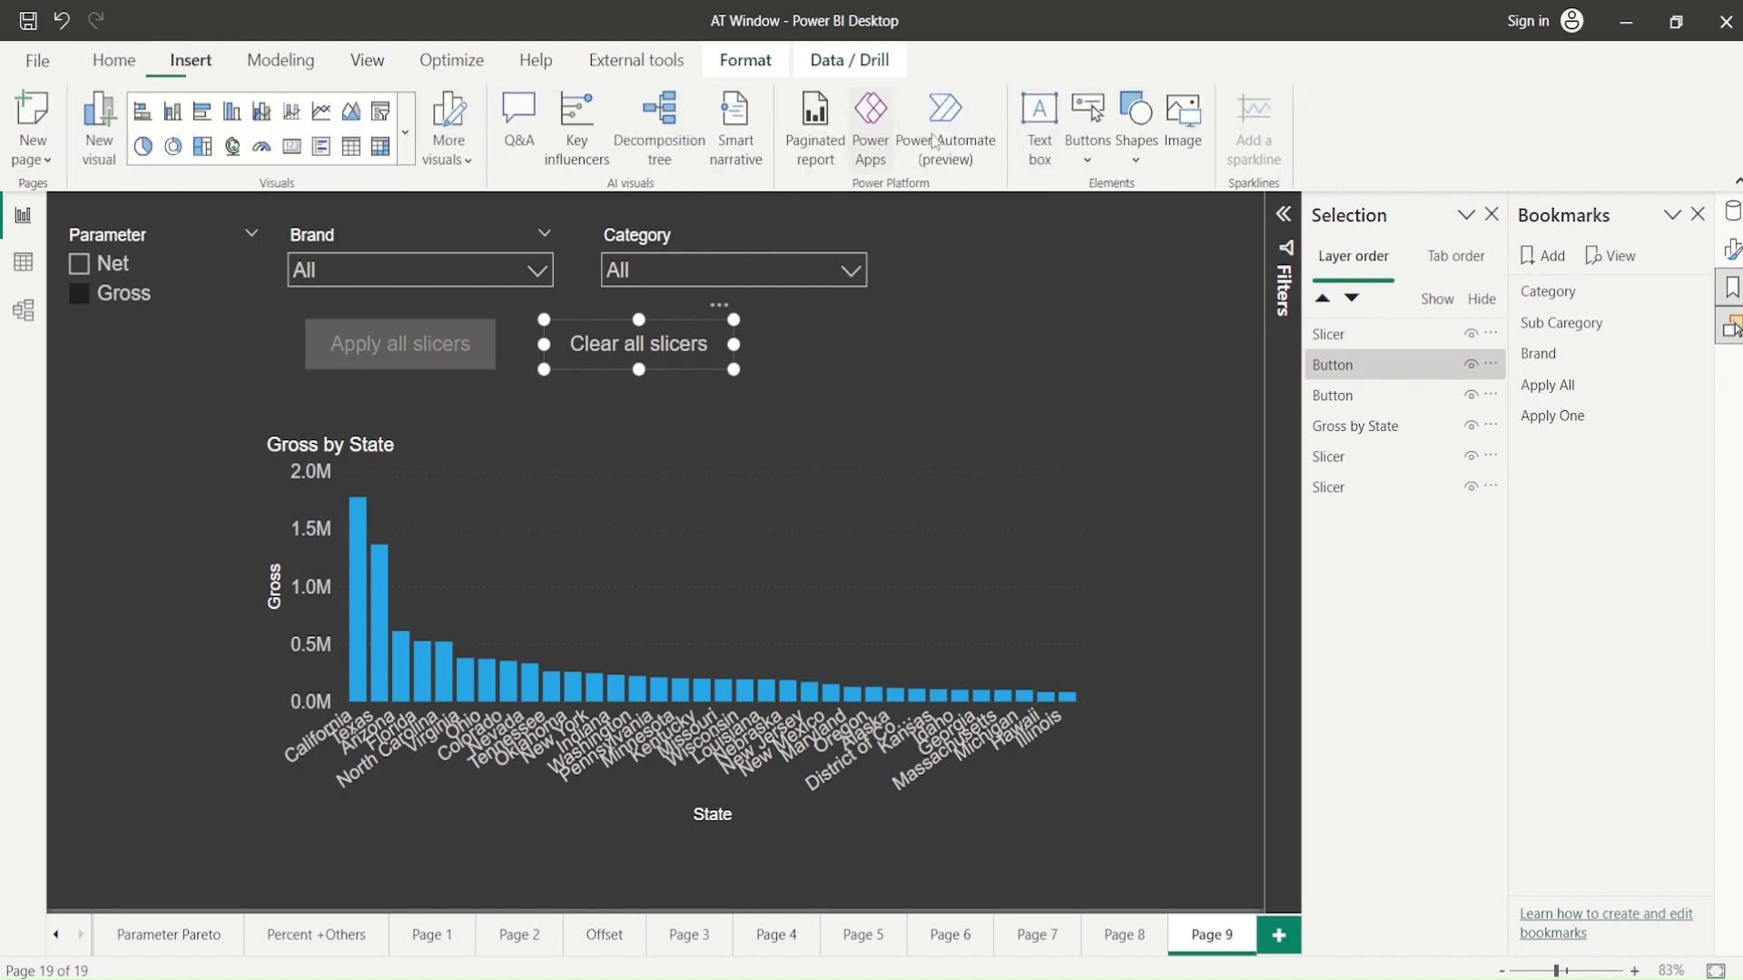
pyautogui.click(1095, 155)
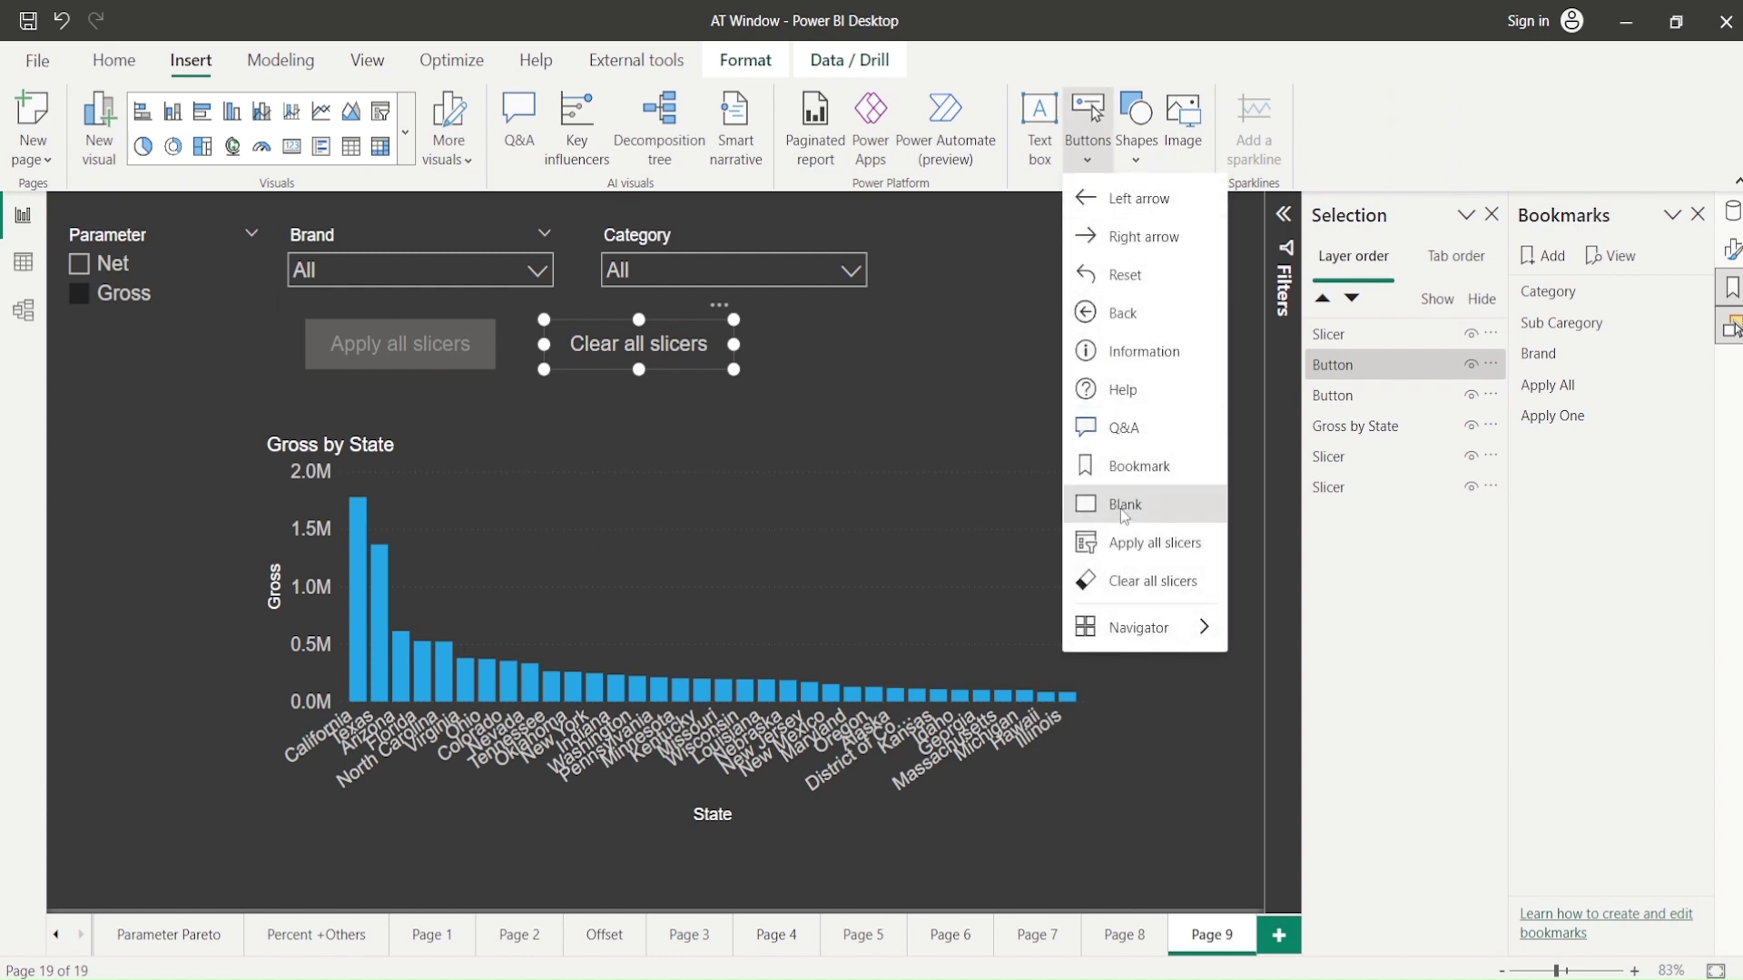
pyautogui.click(1120, 508)
pyautogui.moveTo(106, 214); pyautogui.dragTo(704, 318)
pyautogui.moveTo(942, 324); pyautogui.dragTo(968, 245)
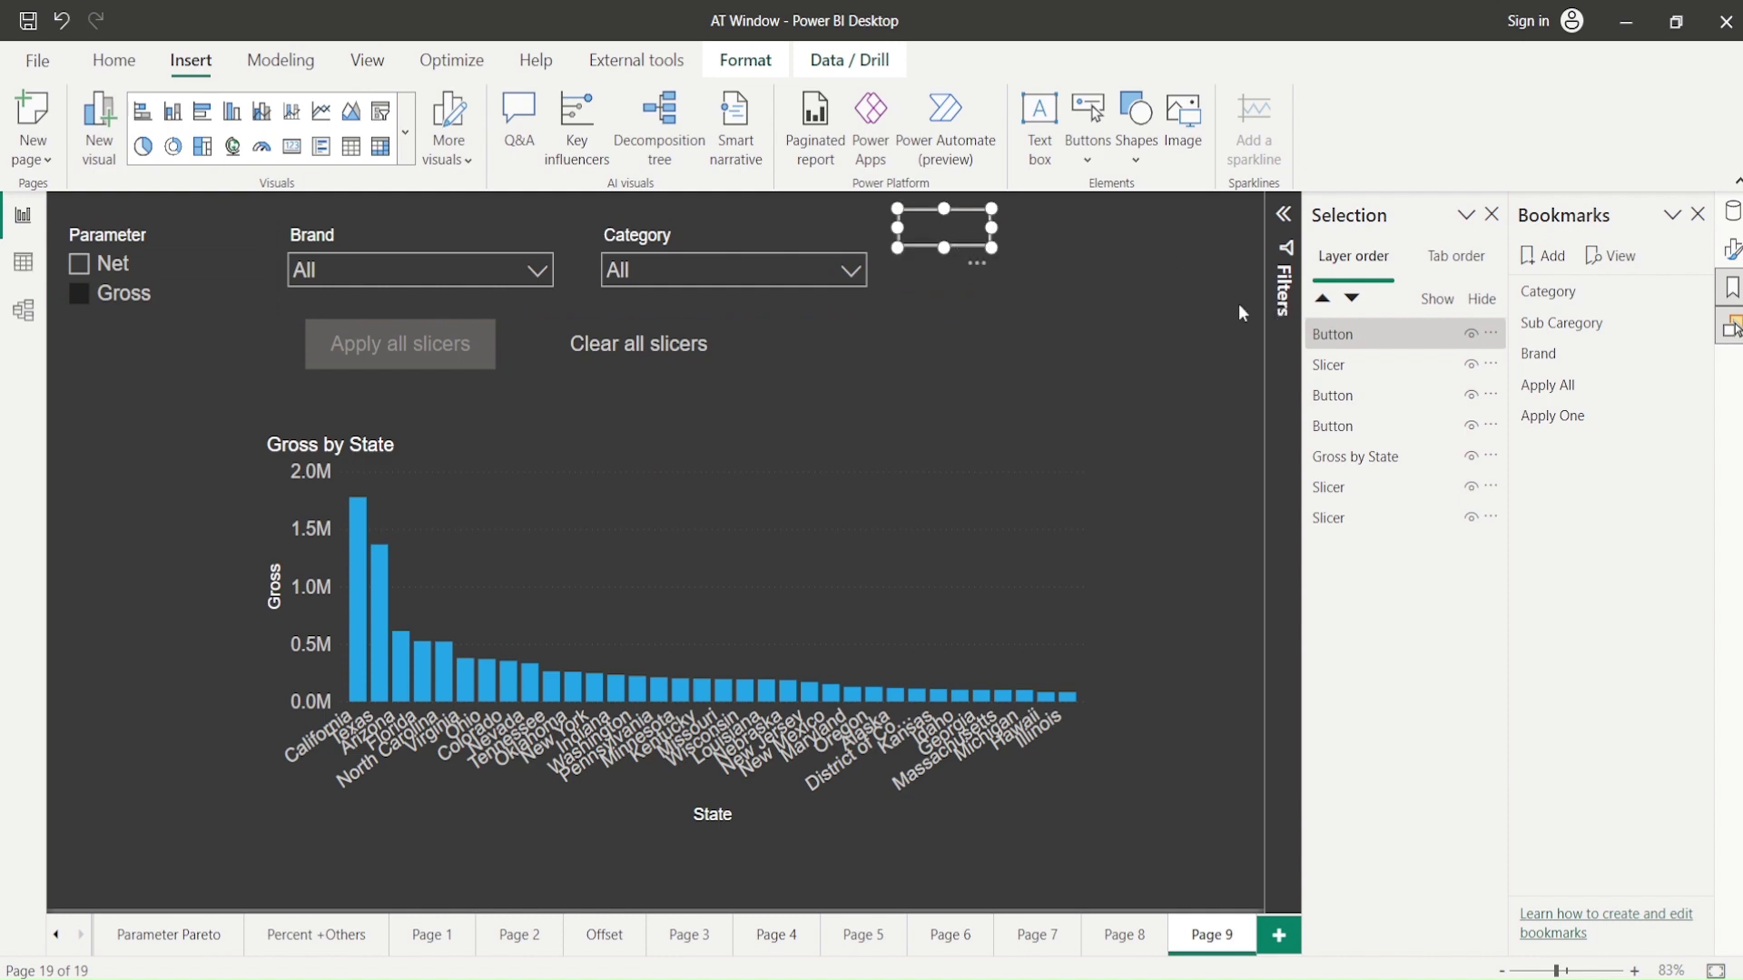
# - Turn on the blank button's text in its button style and set it to Apply All
pyautogui.rightClick(964, 242)
pyautogui.click(1001, 309)
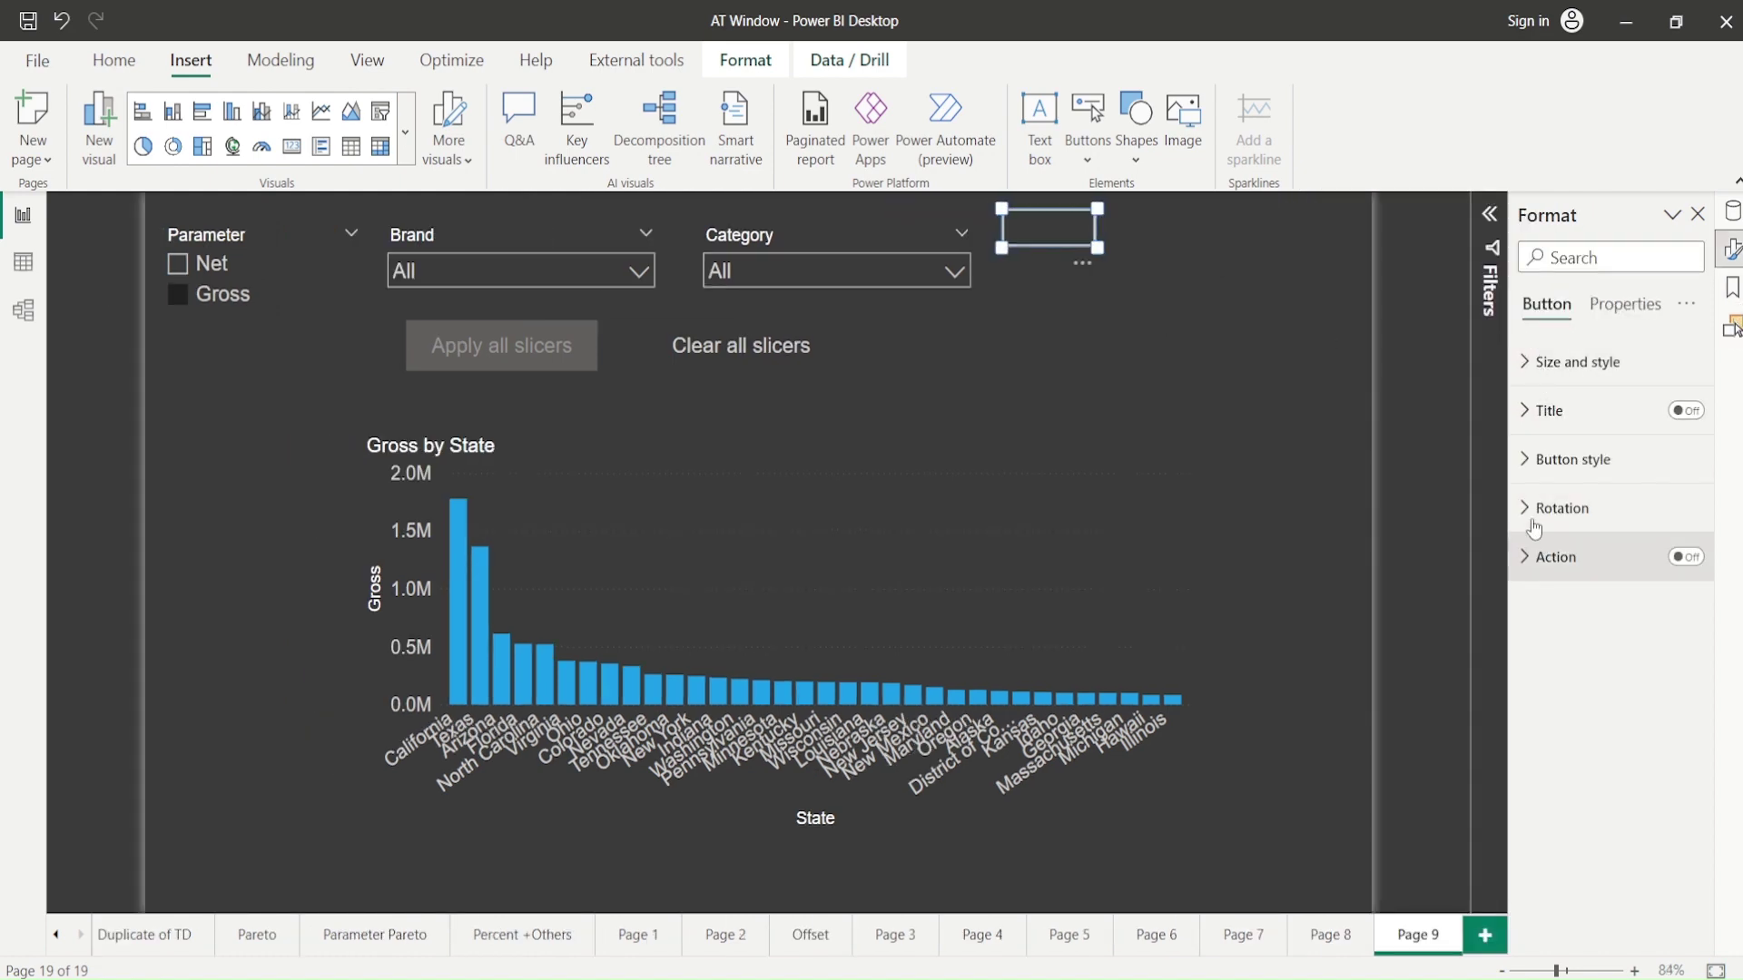
pyautogui.click(1533, 467)
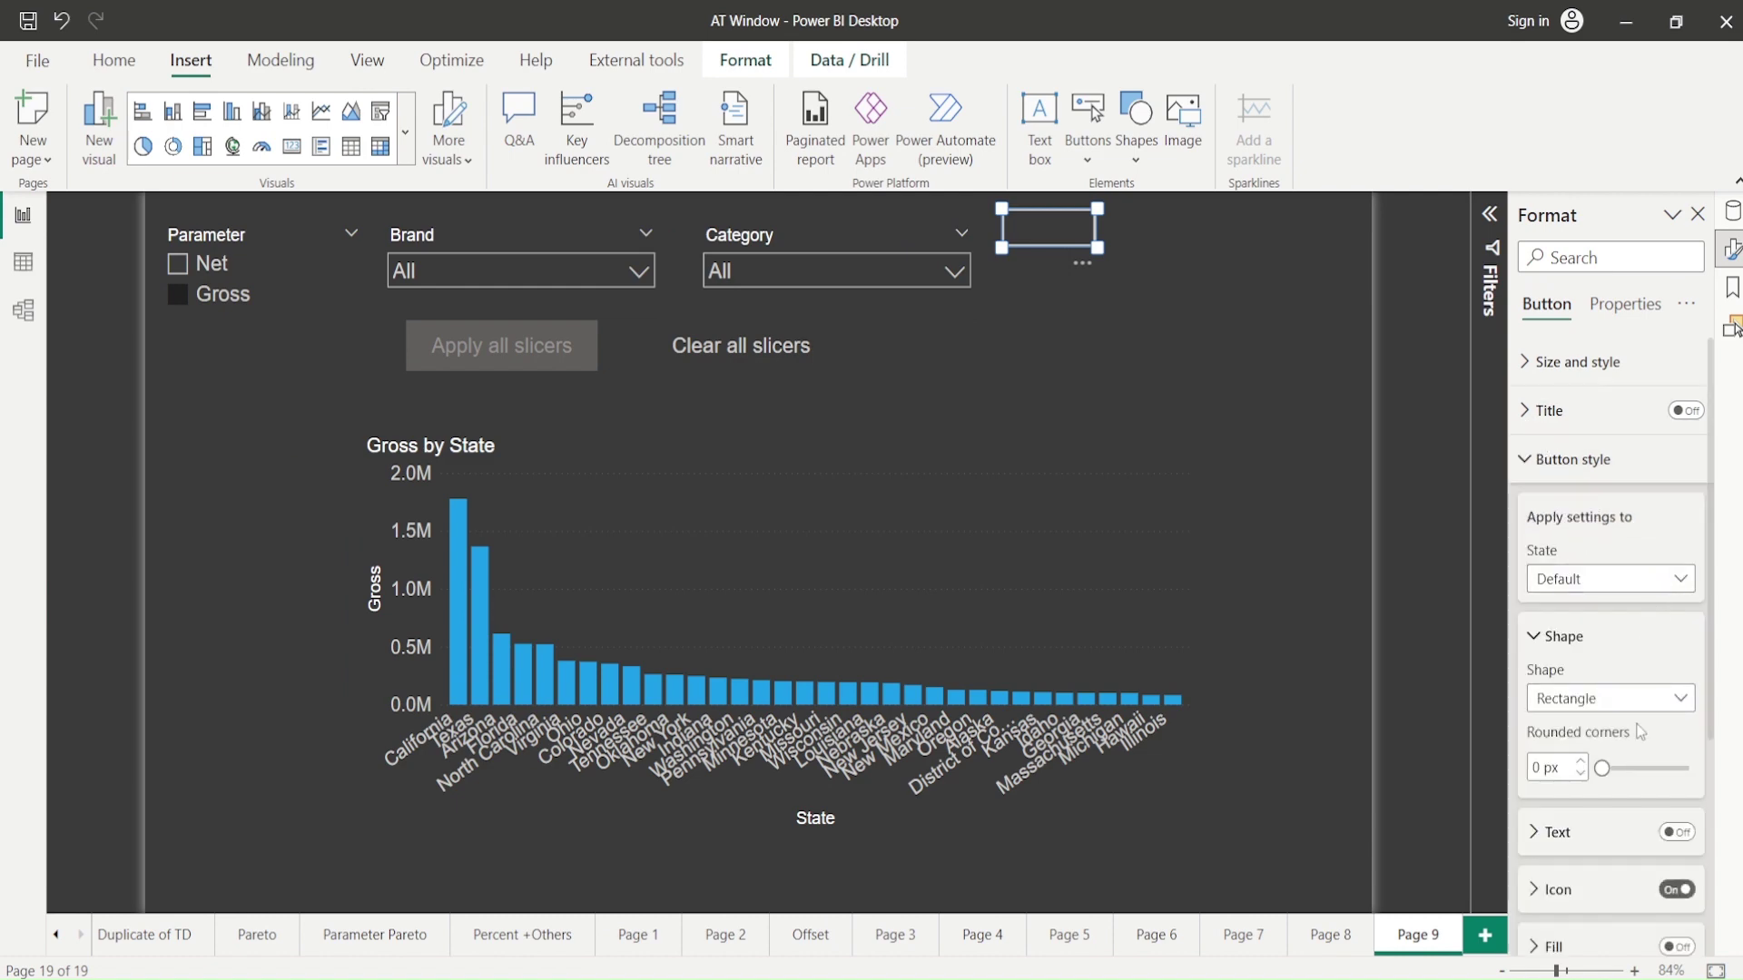
pyautogui.scroll(-3, 1634, 690)
pyautogui.click(1678, 556)
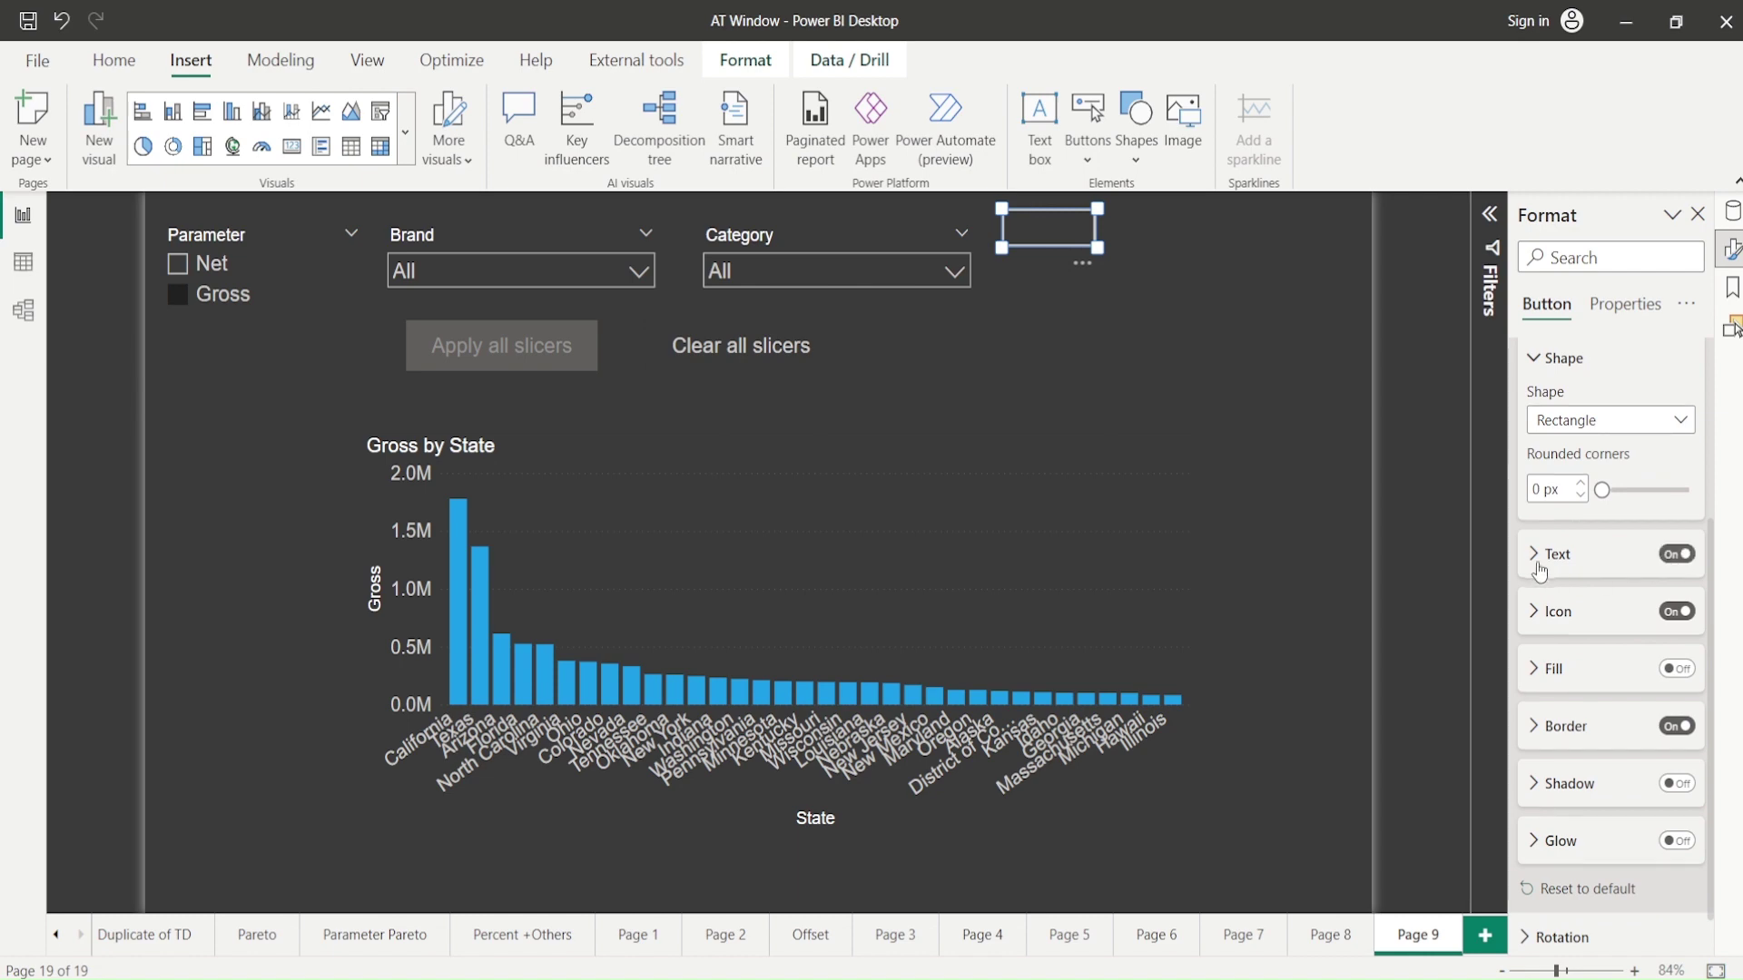
pyautogui.click(1538, 564)
pyautogui.click(1571, 620)
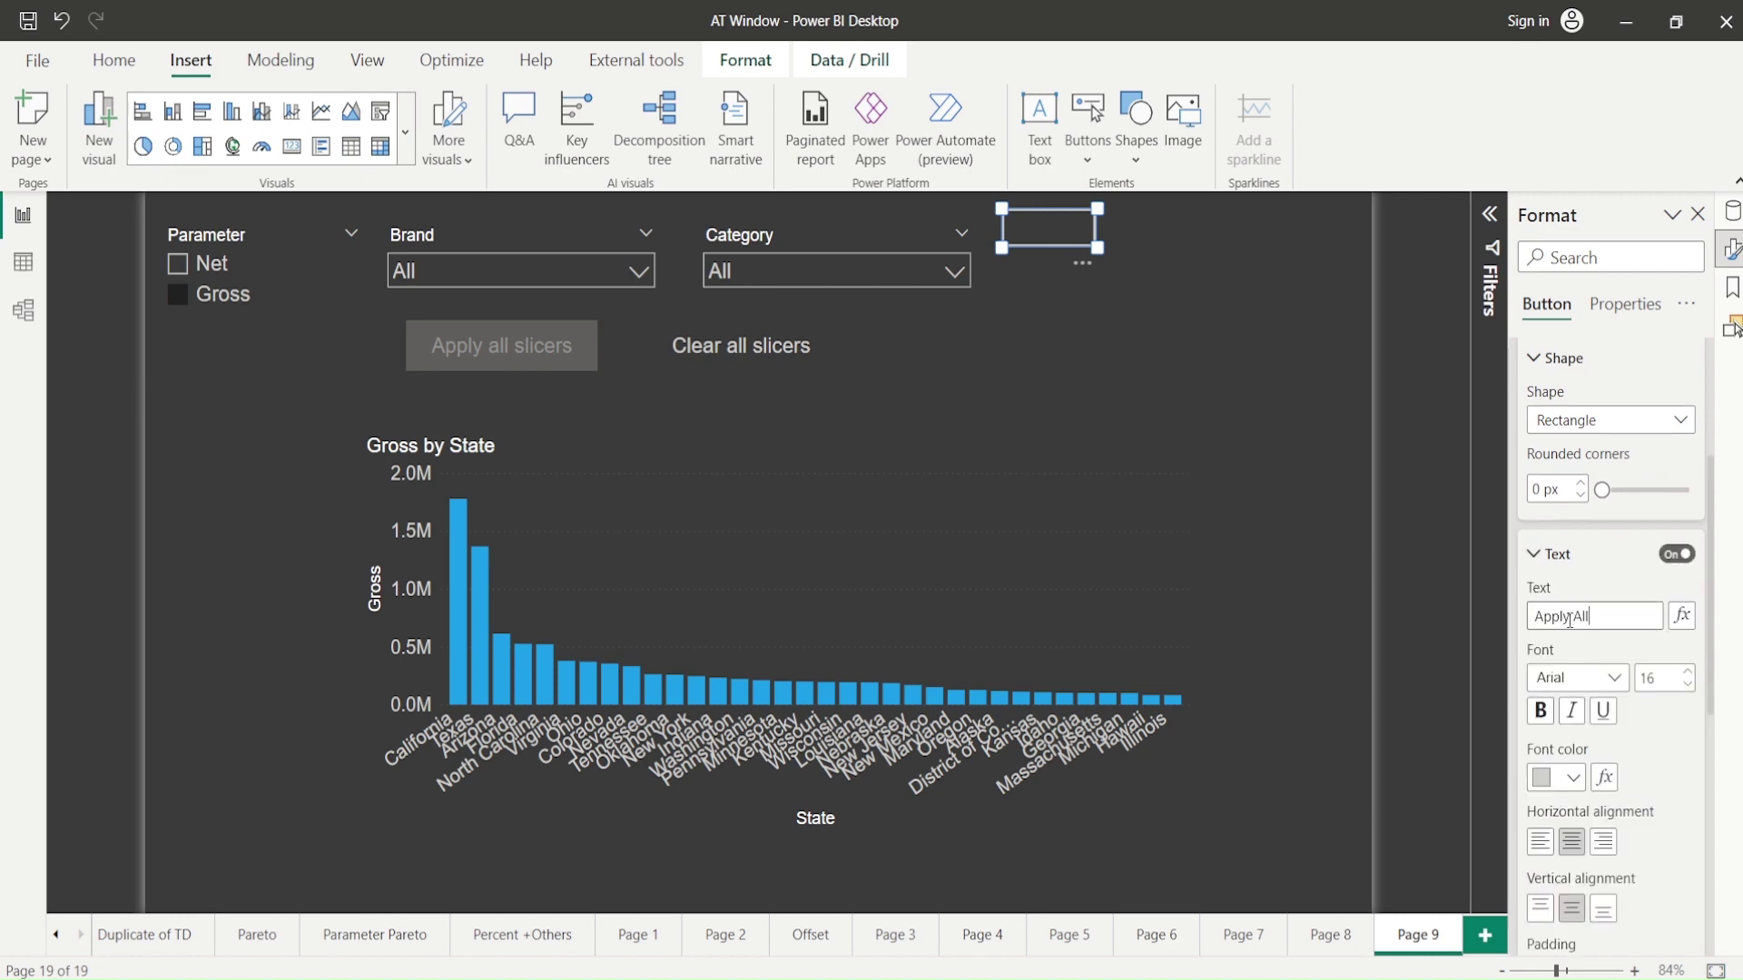
pyautogui.scroll(-6, 1566, 636)
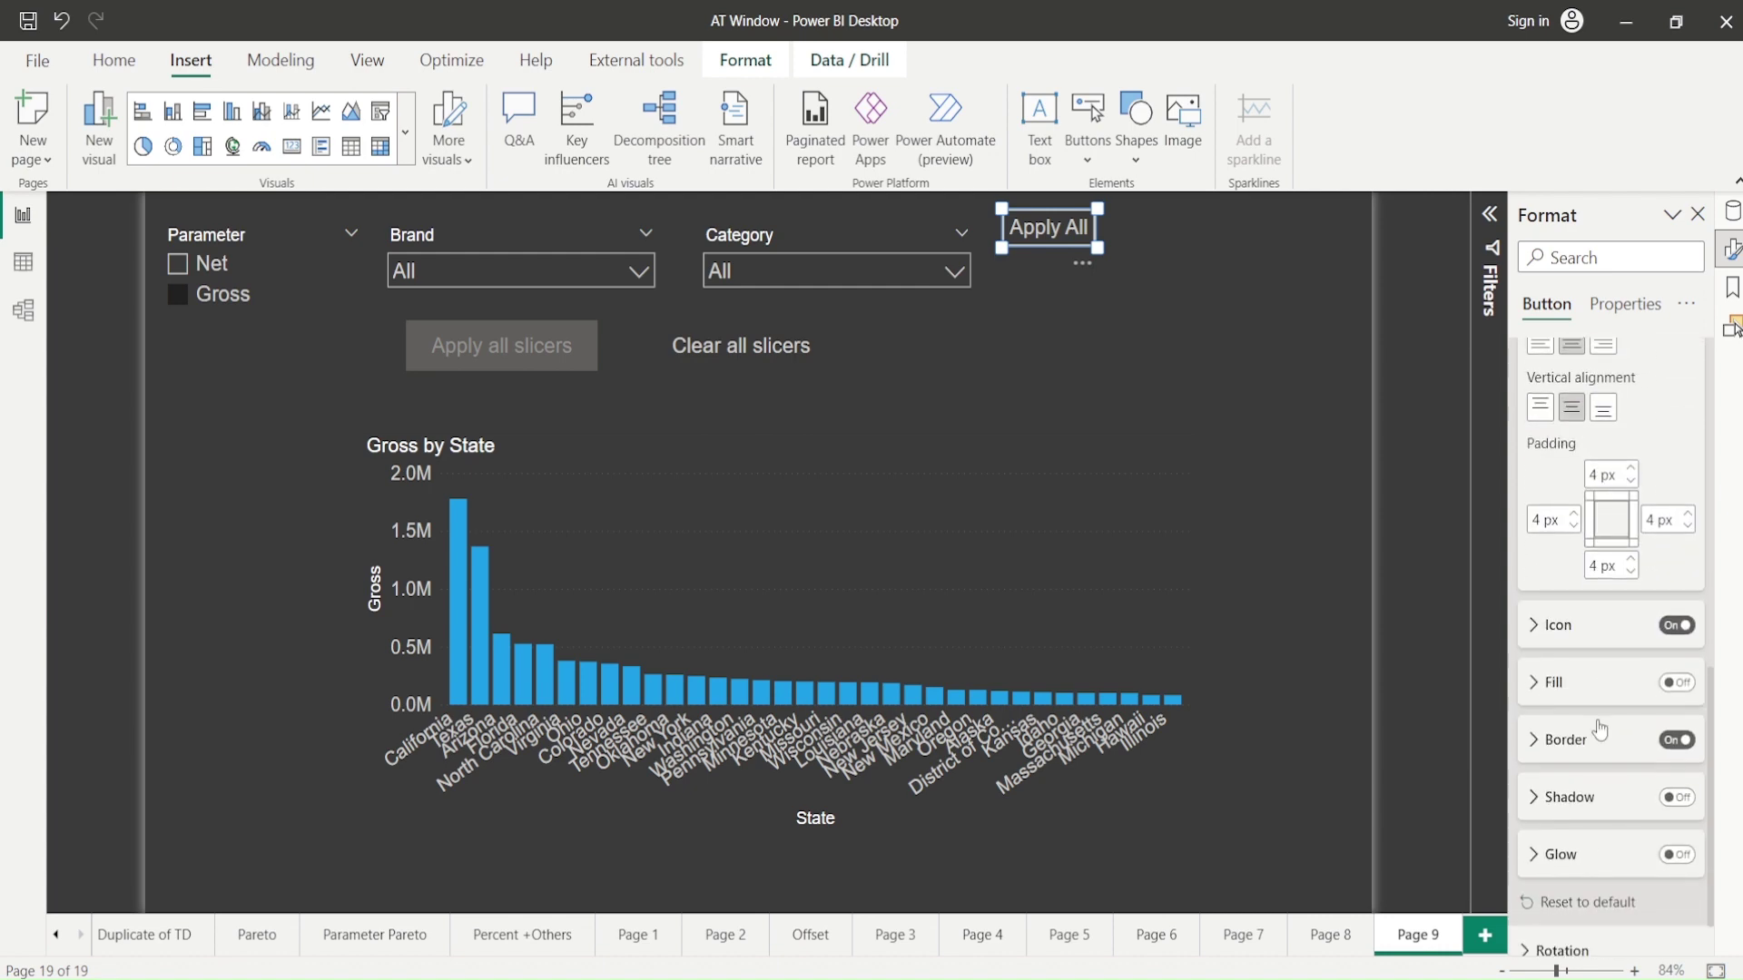
# - Turn on the Apply All button's action and set it to the Bookmark type with the Apply All bookmark
pyautogui.scroll(5, 1554, 486)
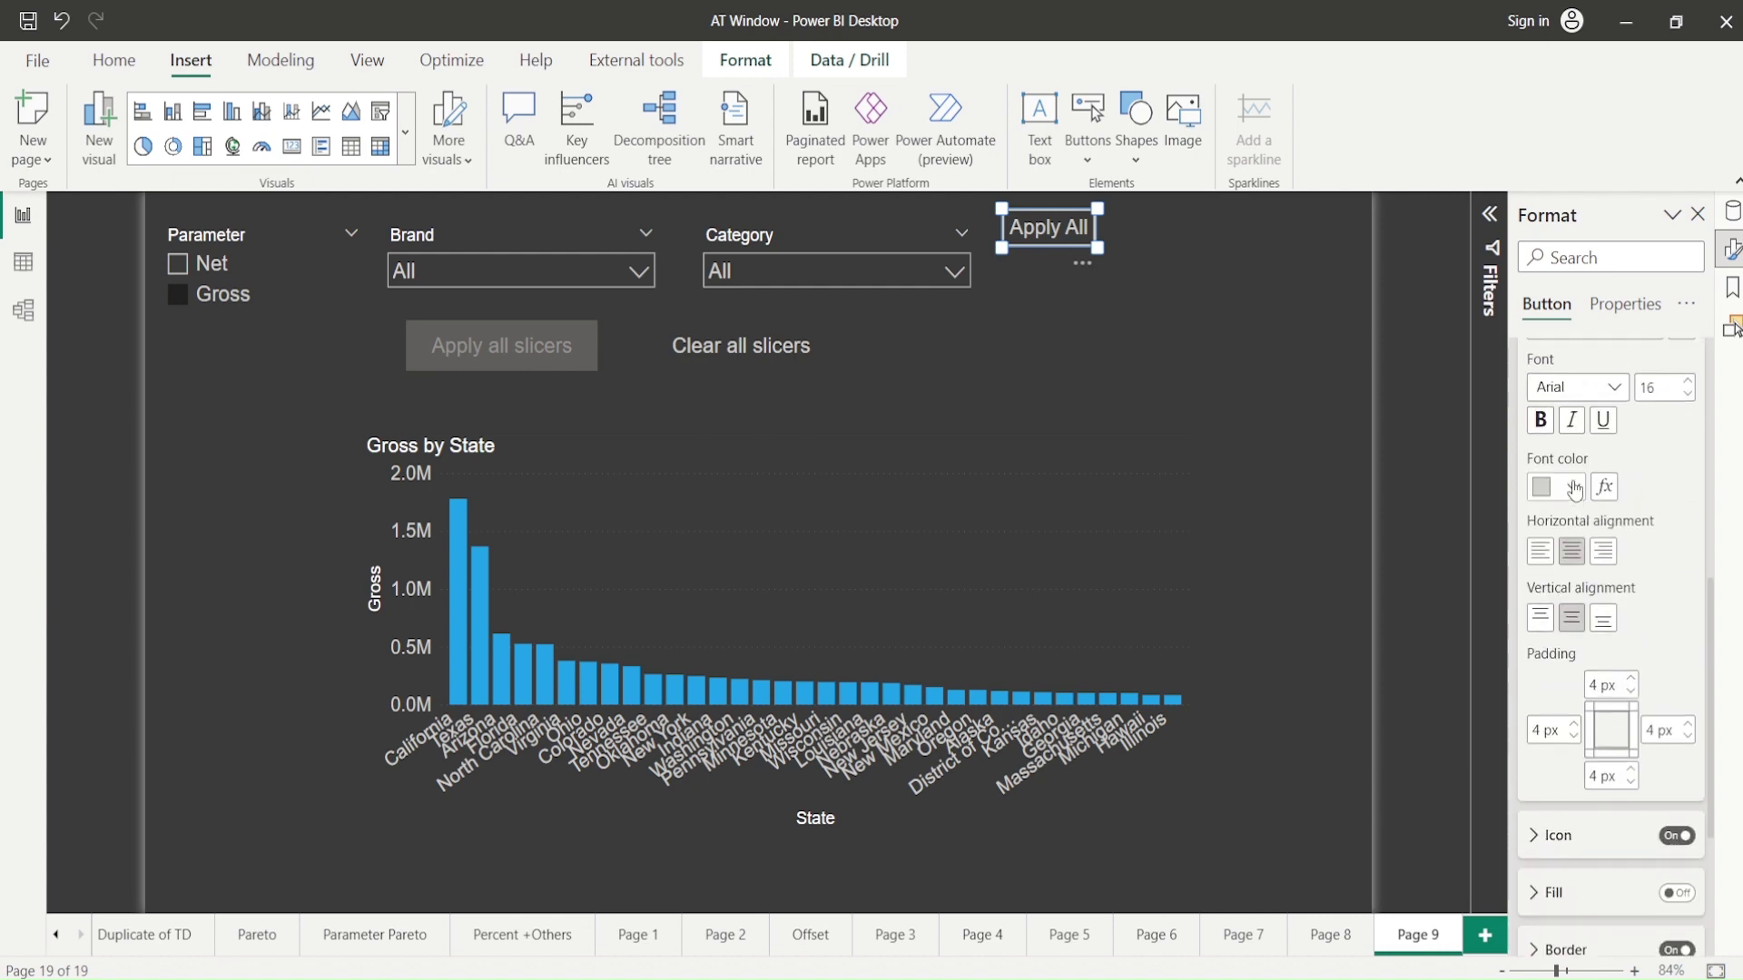
pyautogui.click(1545, 451)
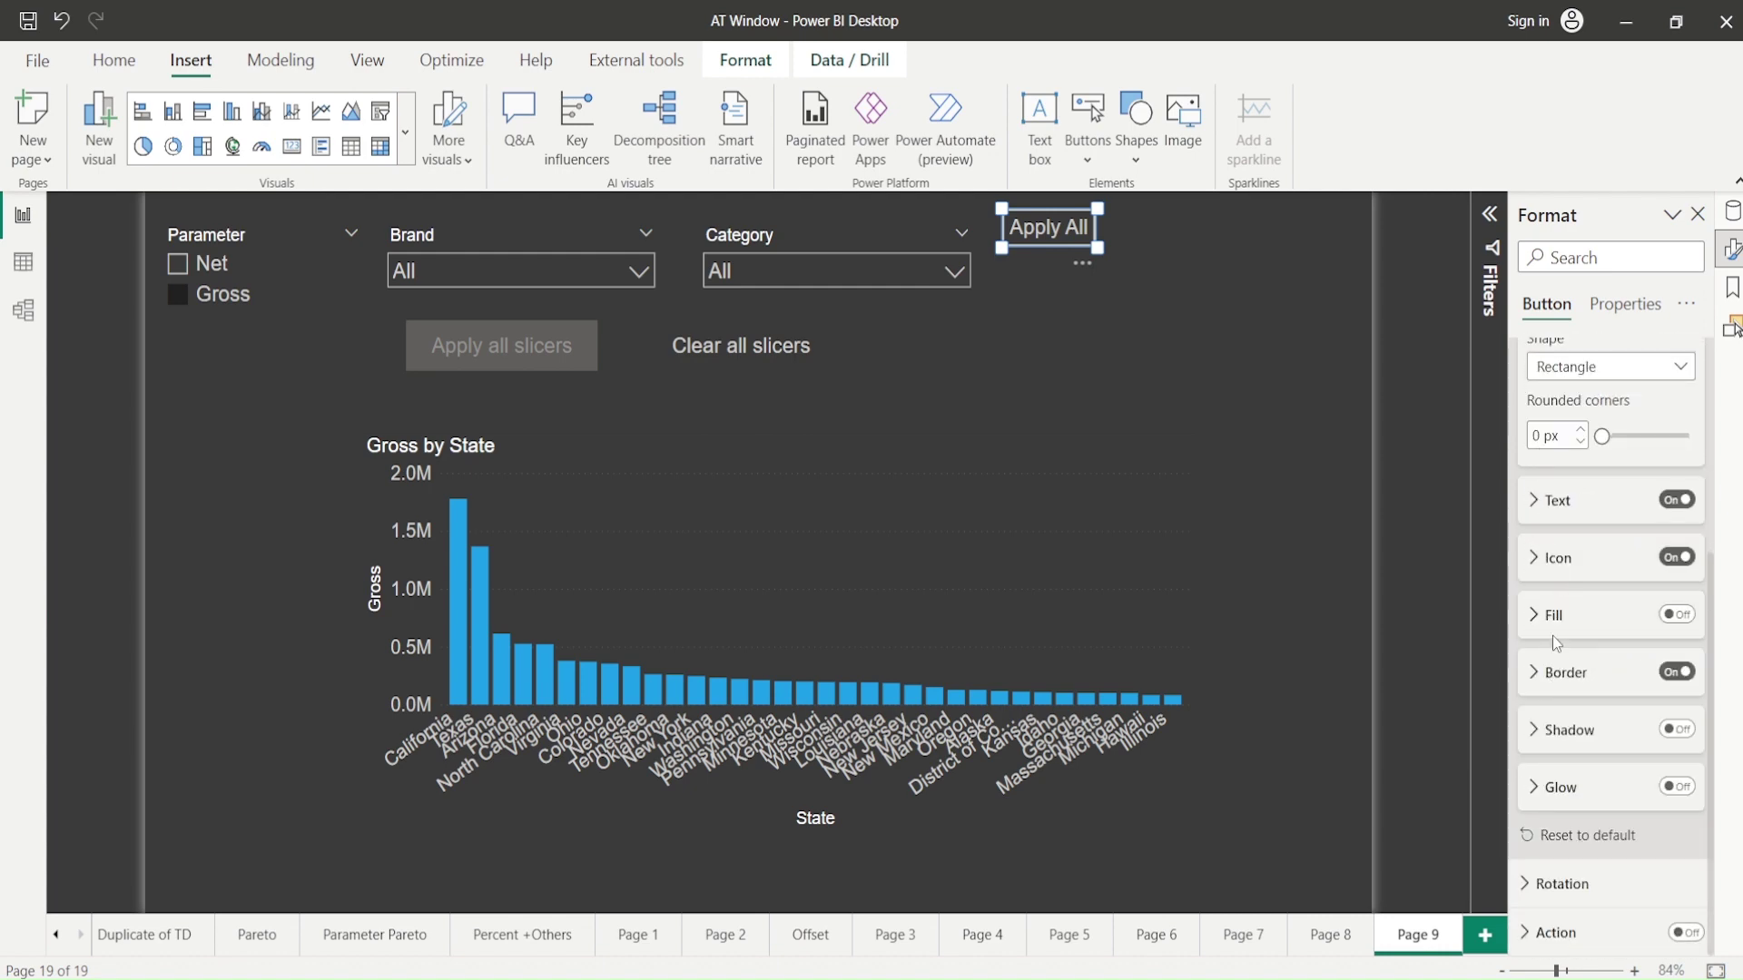
pyautogui.click(1534, 935)
pyautogui.scroll(-5, 1552, 731)
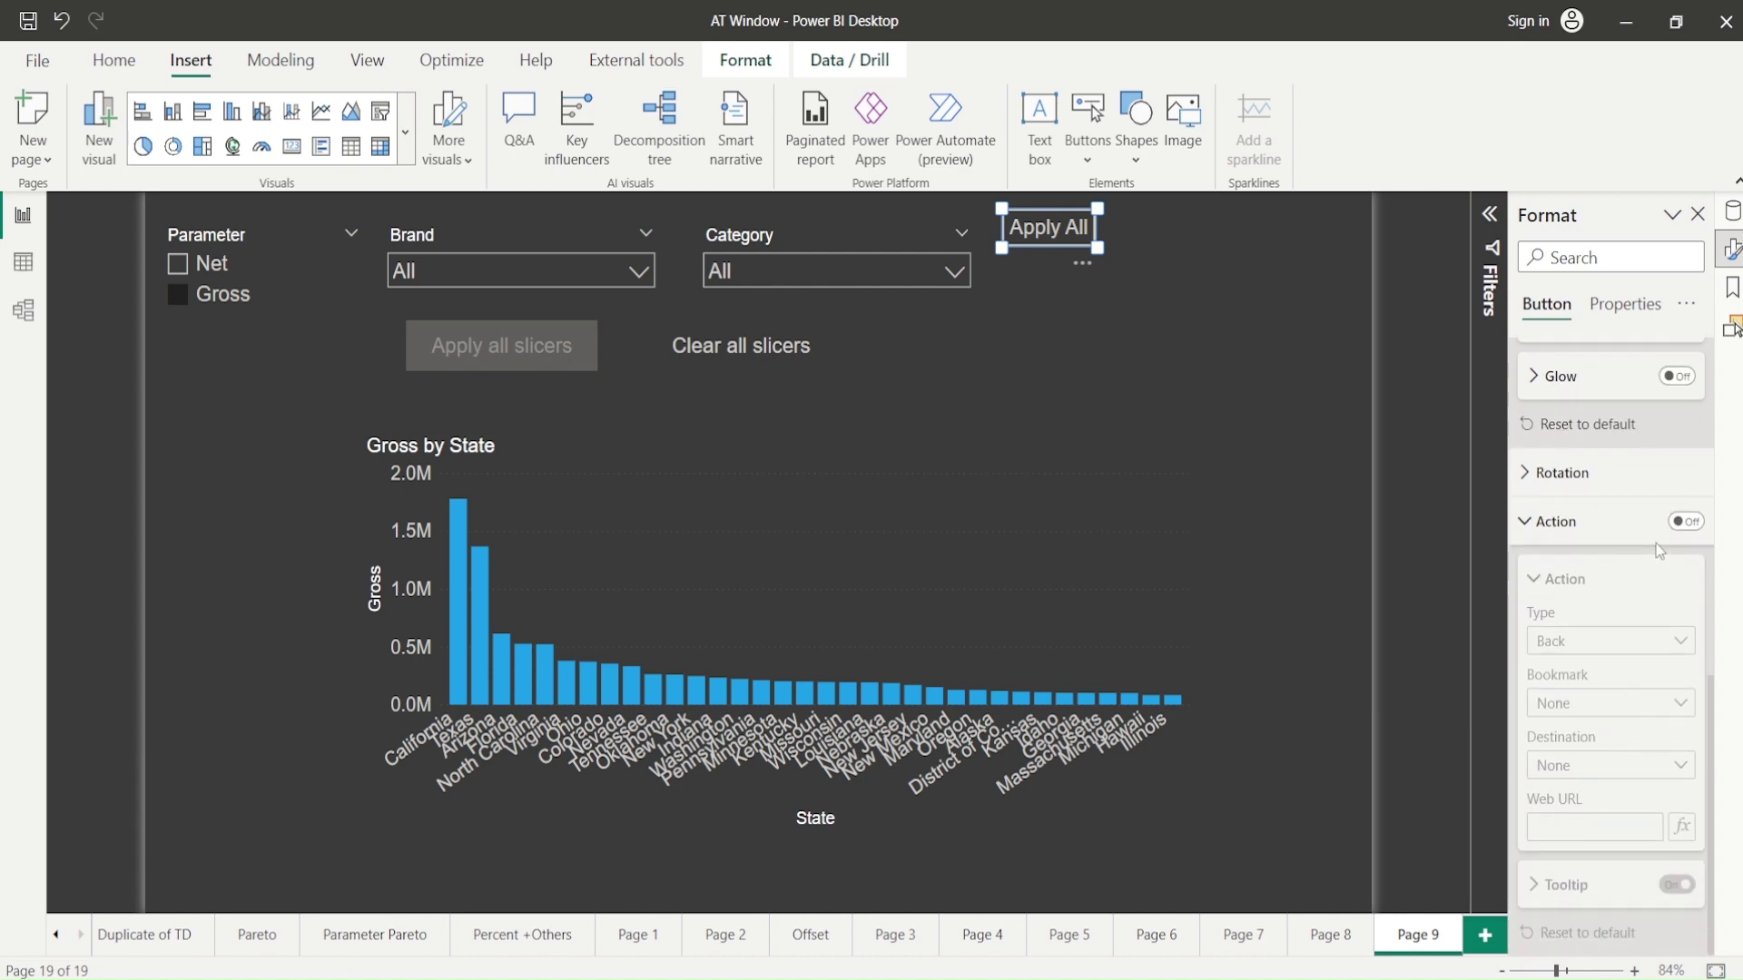
pyautogui.click(1686, 521)
pyautogui.click(1634, 643)
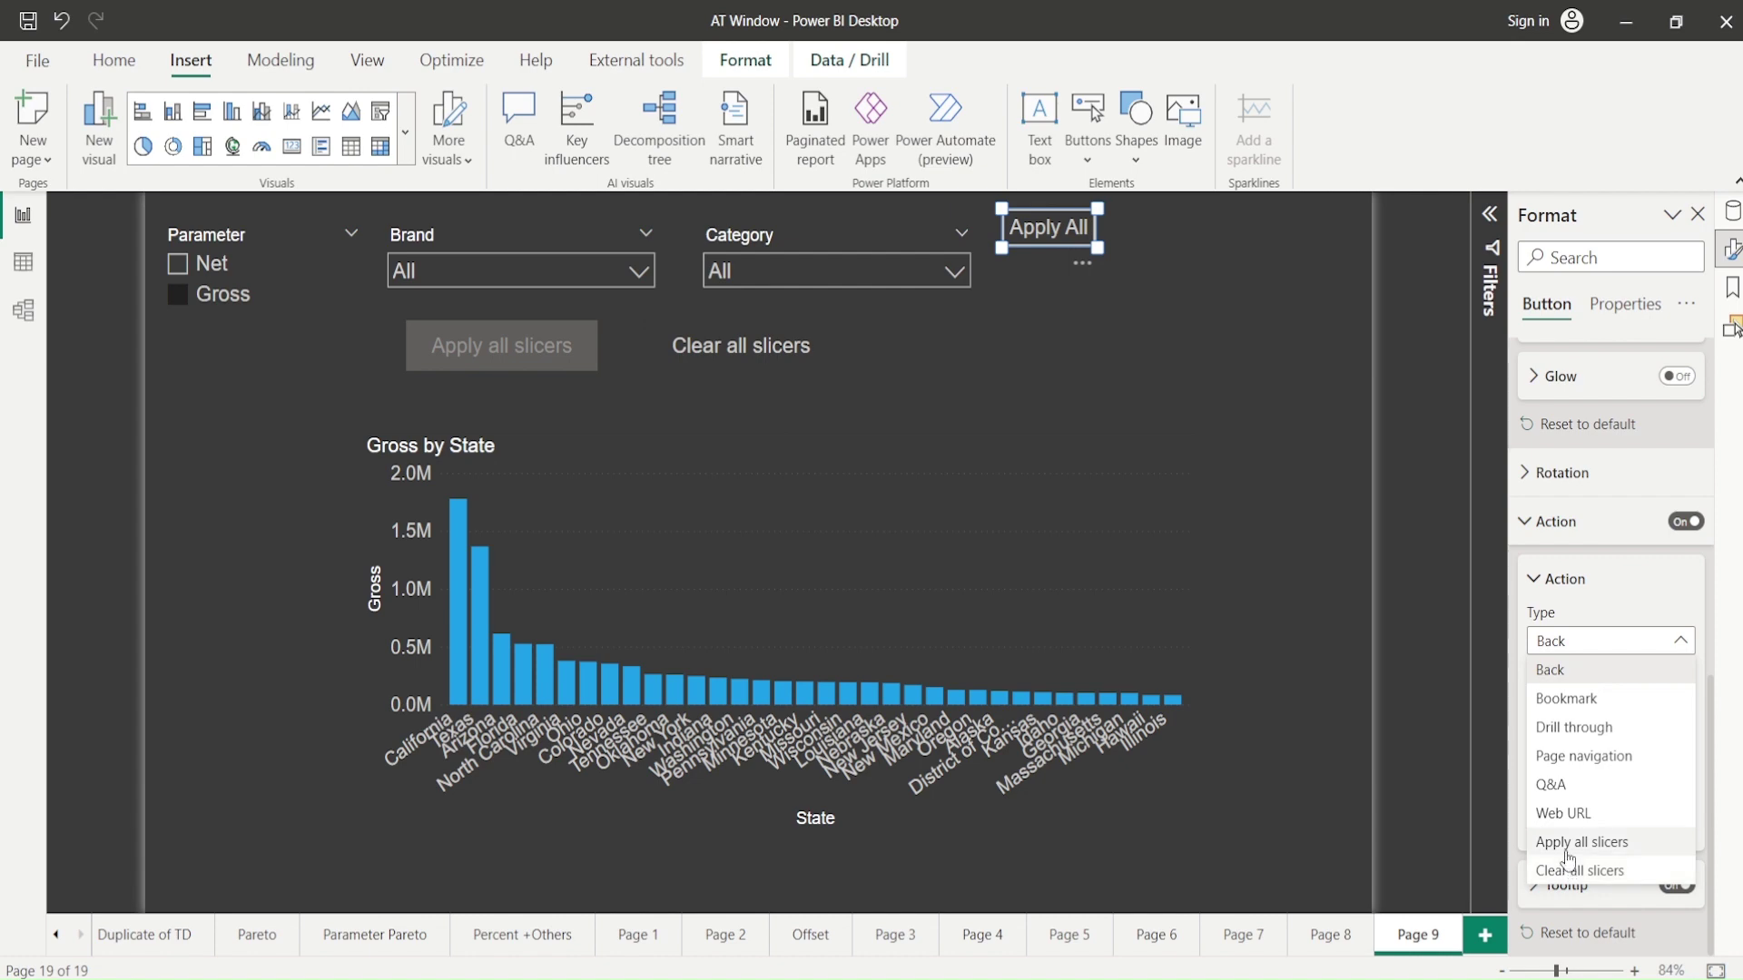
pyautogui.press('Escape')
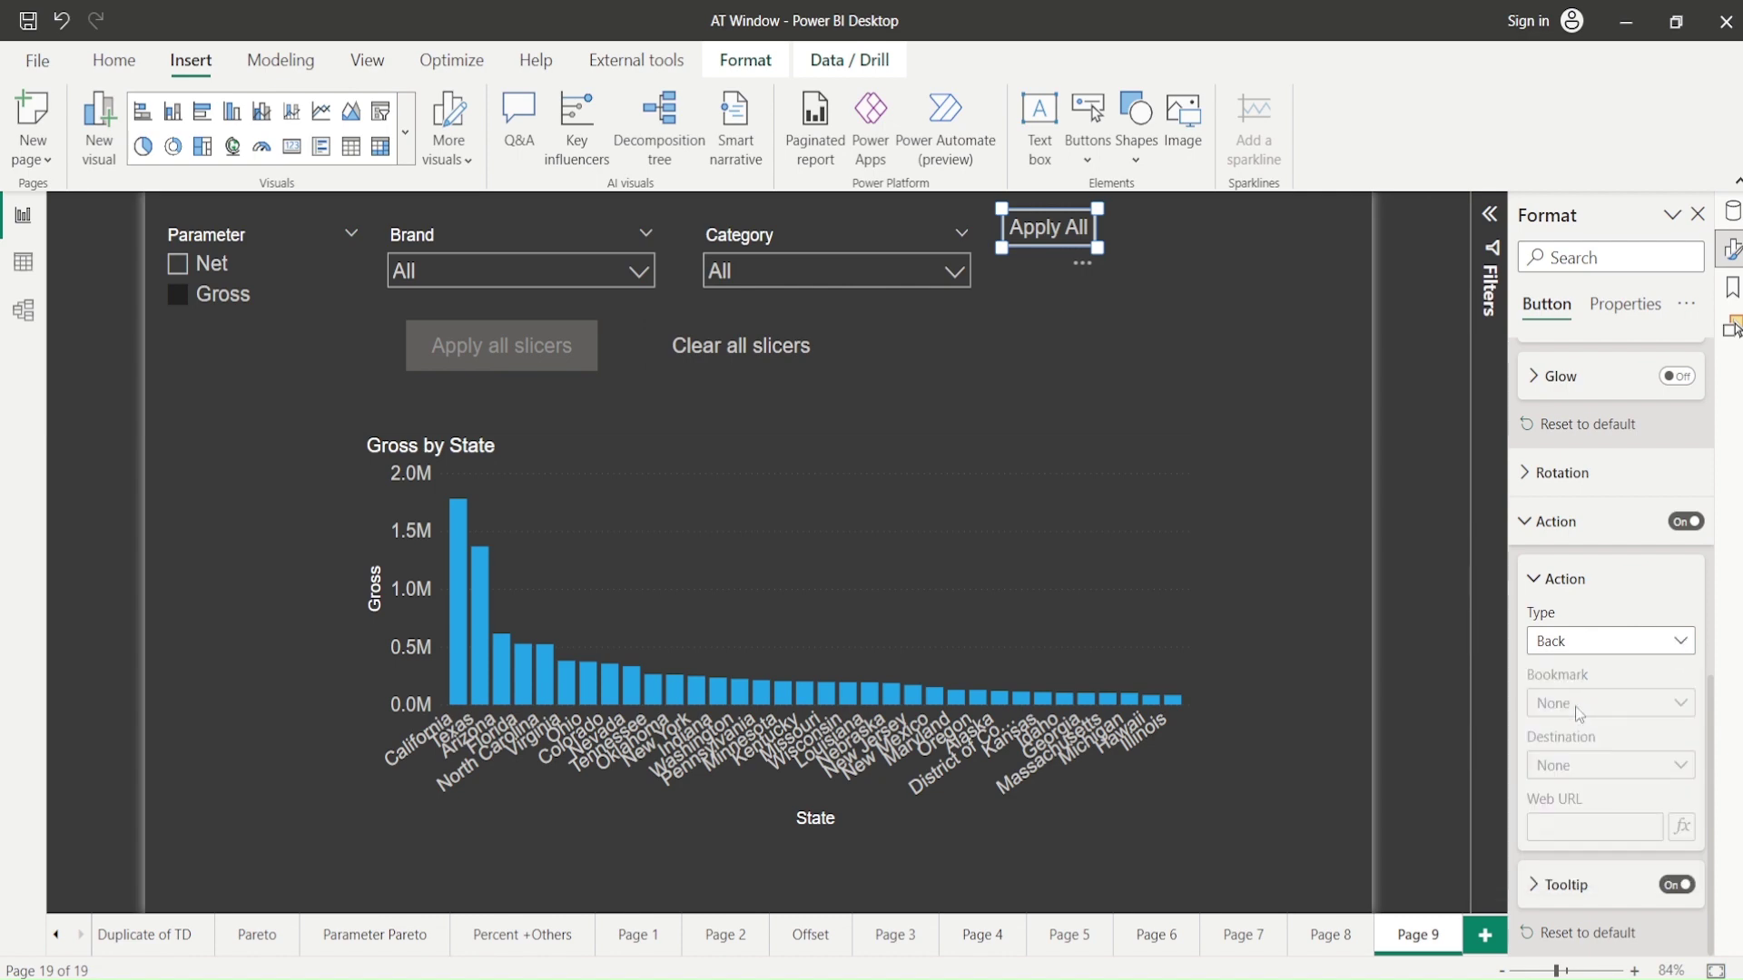
pyautogui.click(1614, 718)
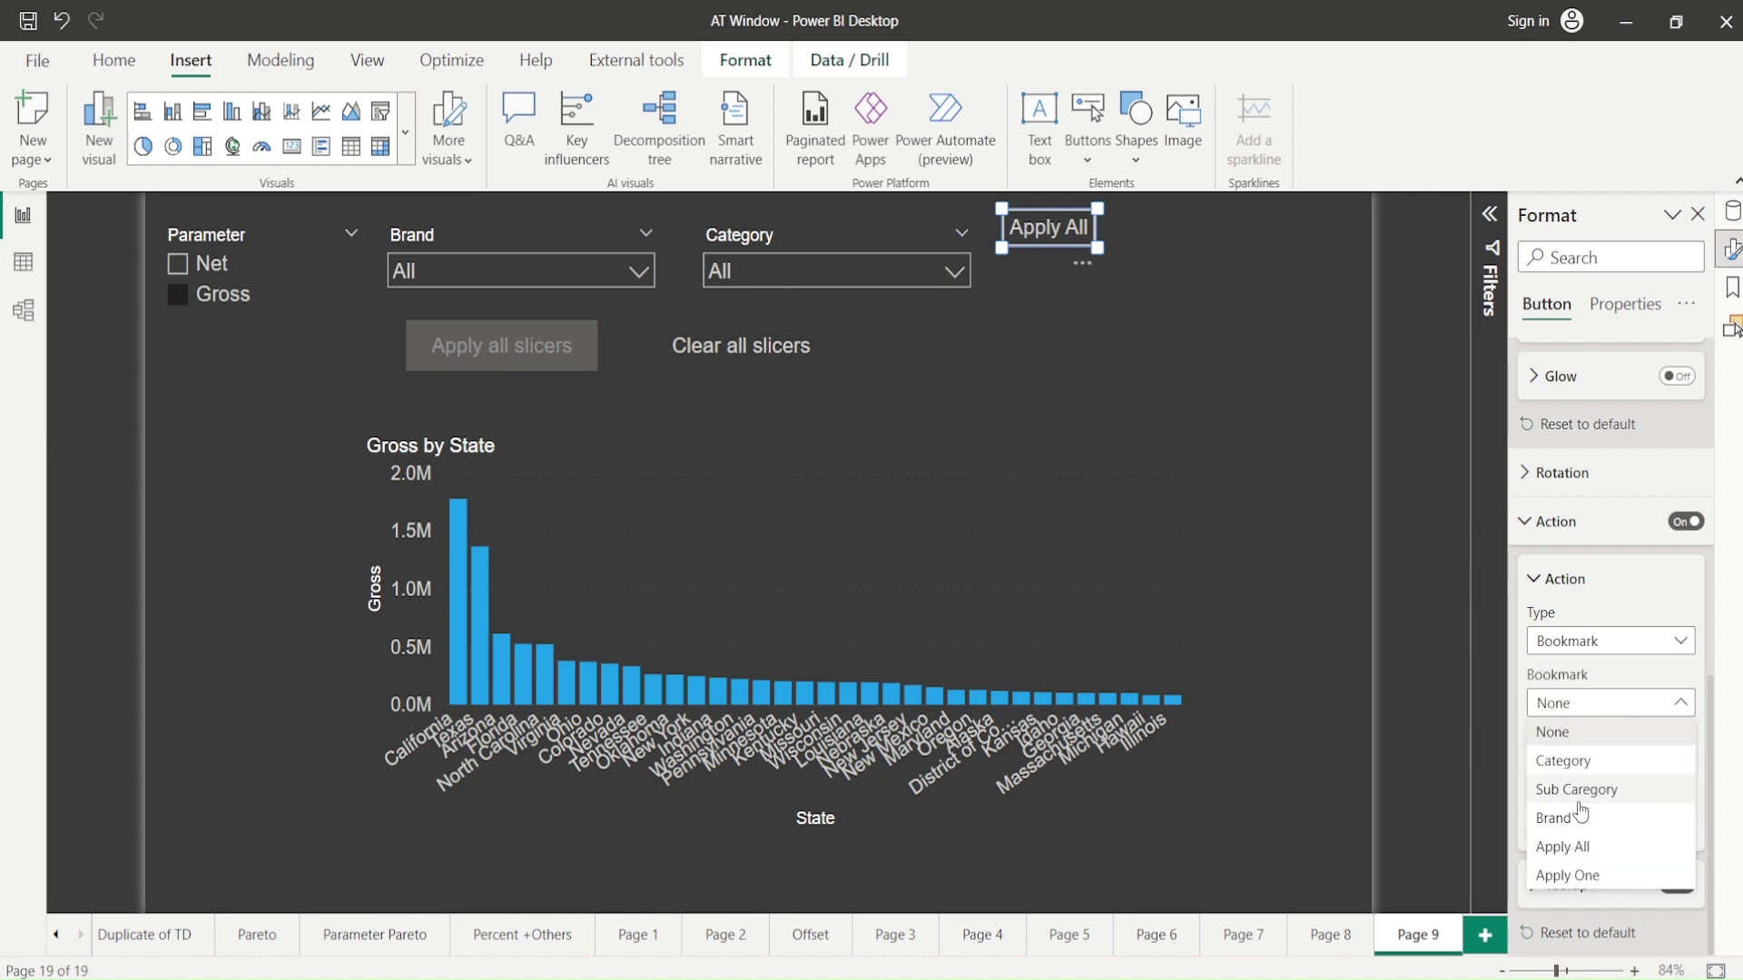
pyautogui.click(1575, 848)
pyautogui.click(1128, 312)
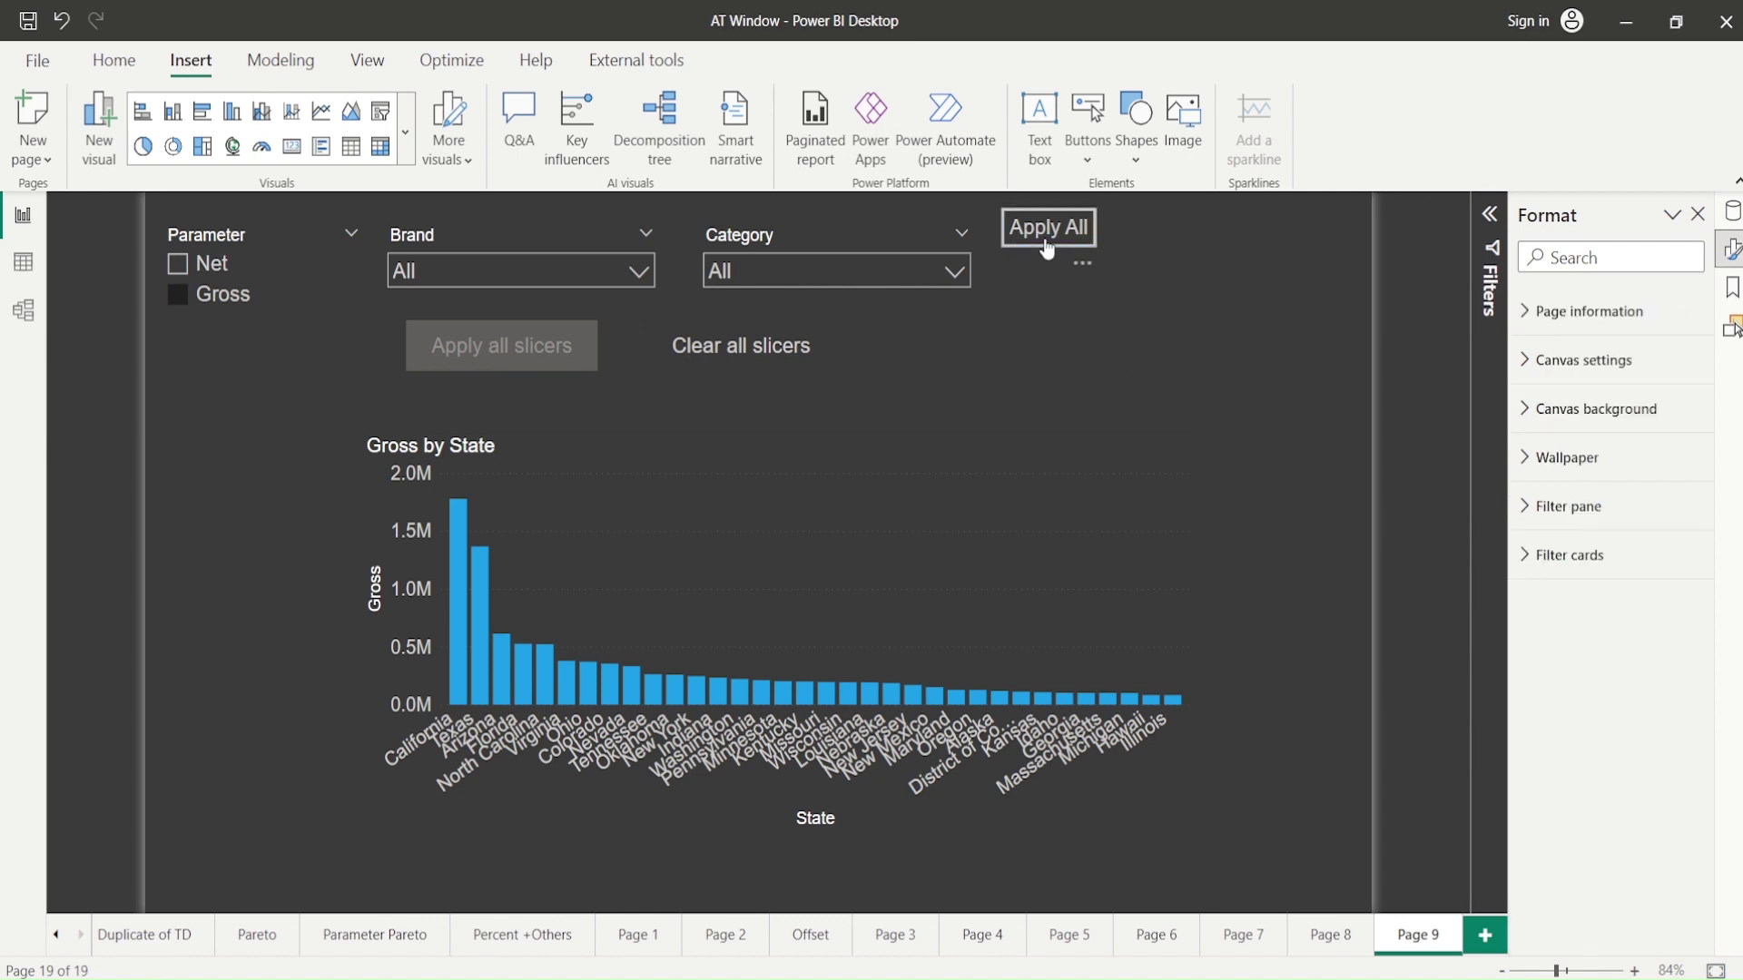
# - Duplicate the Apply All button and align the copy beside the original in the same row
pyautogui.click(1049, 247)
pyautogui.hotkey('ctrl', 'c')
pyautogui.hotkey('ctrl', 'v')
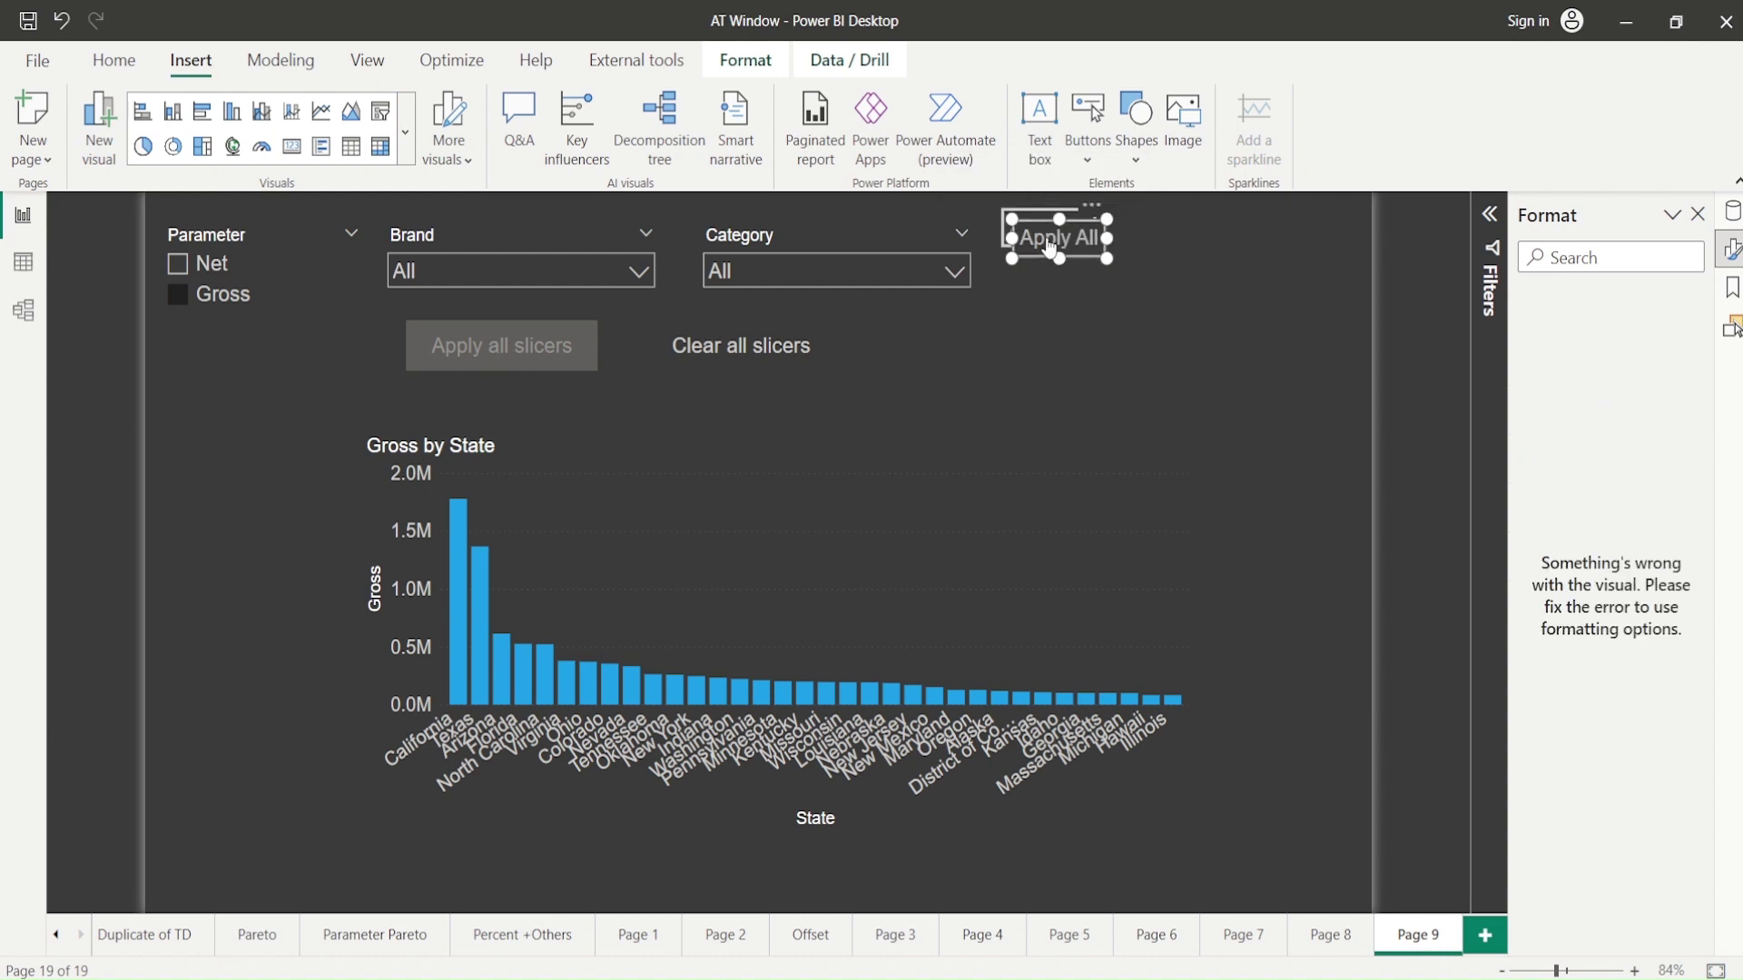
pyautogui.moveTo(1049, 247); pyautogui.dragTo(1161, 247)
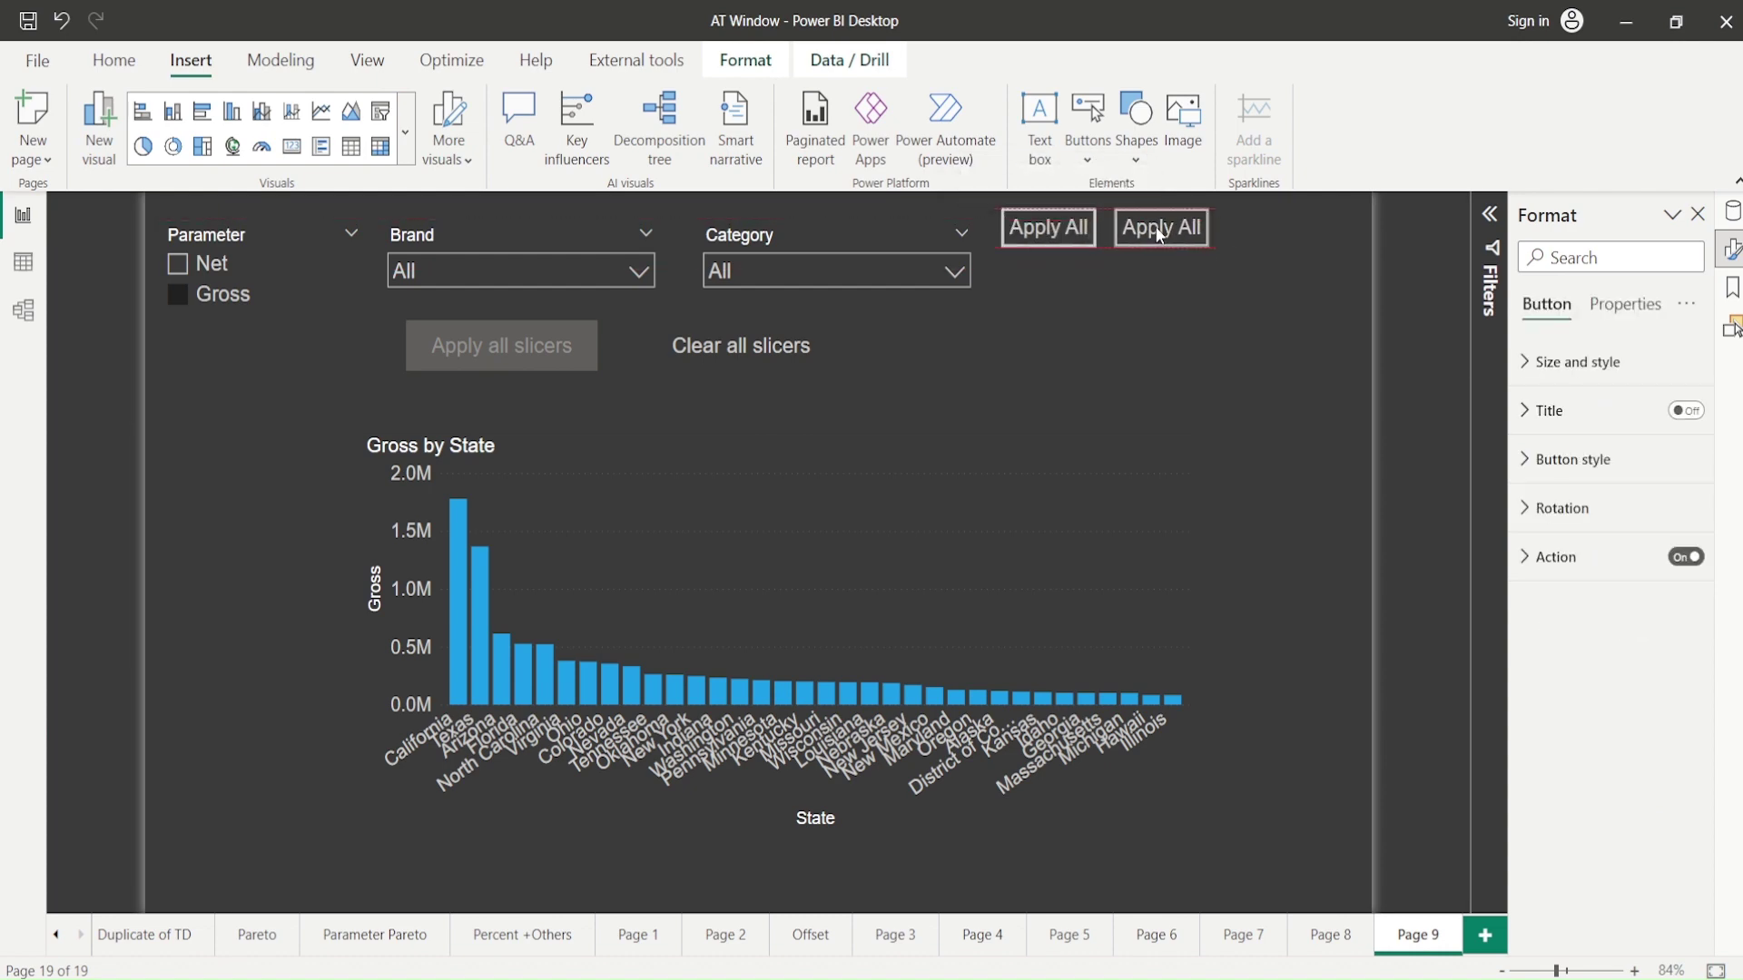
# - Change the duplicated button's default-state text to Apply One
pyautogui.click(1530, 461)
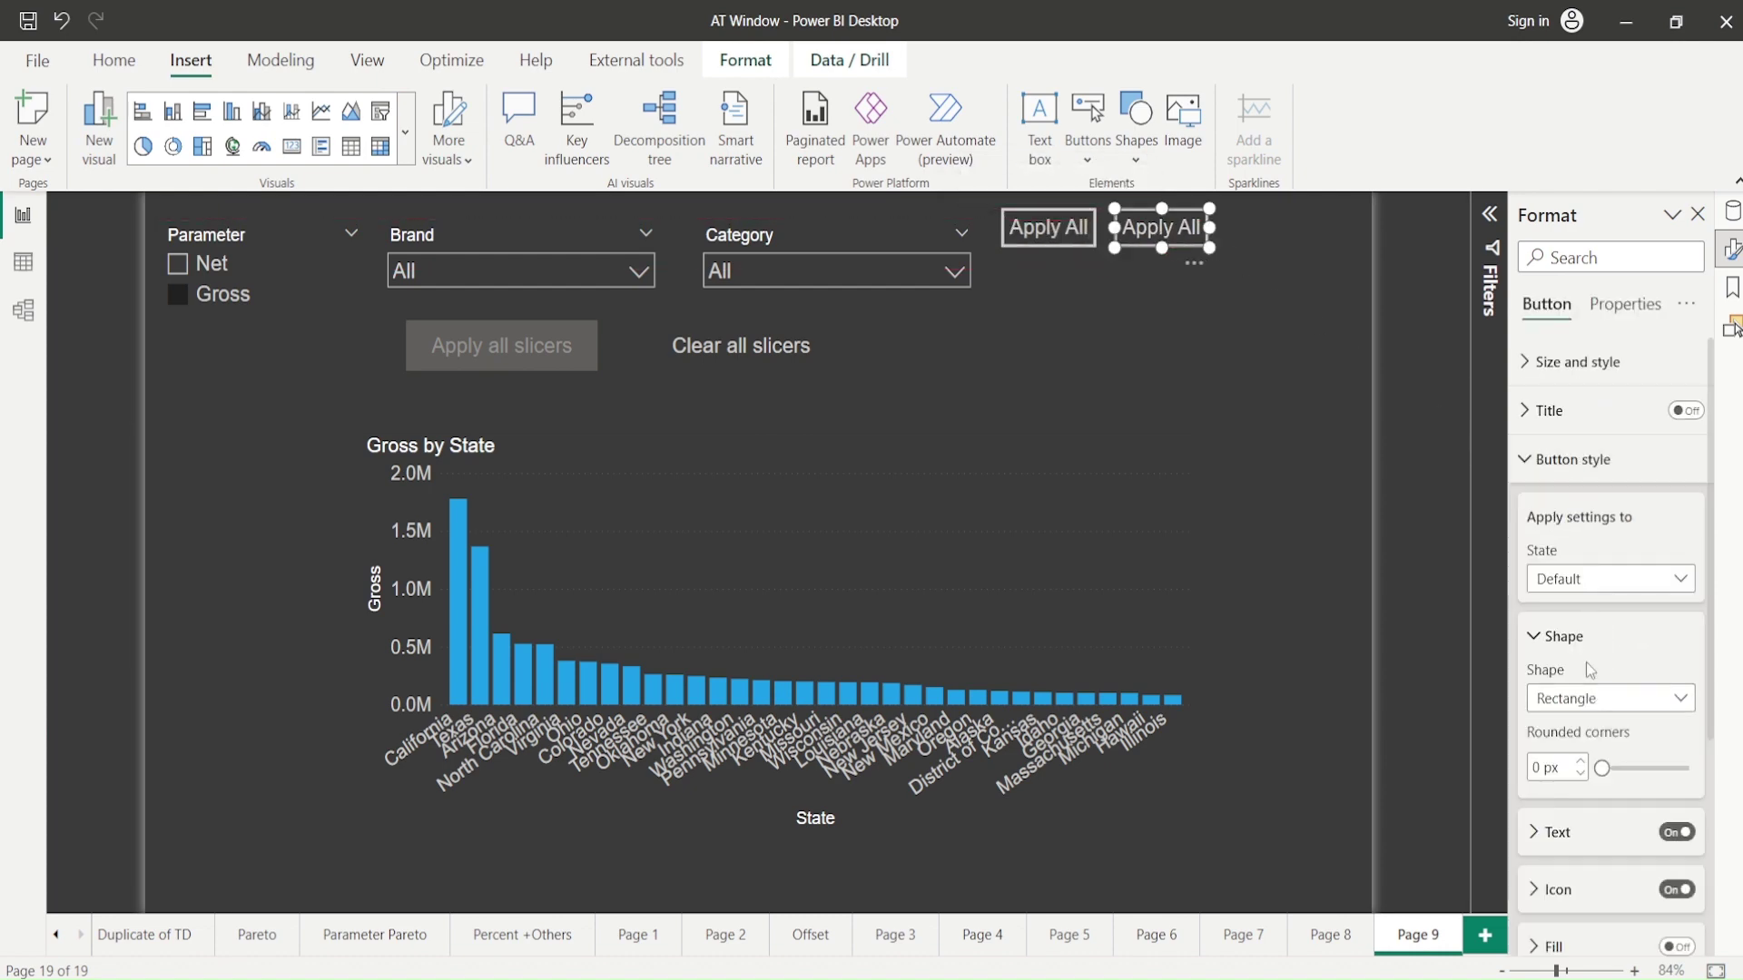
pyautogui.scroll(-3, 1598, 622)
pyautogui.click(1550, 648)
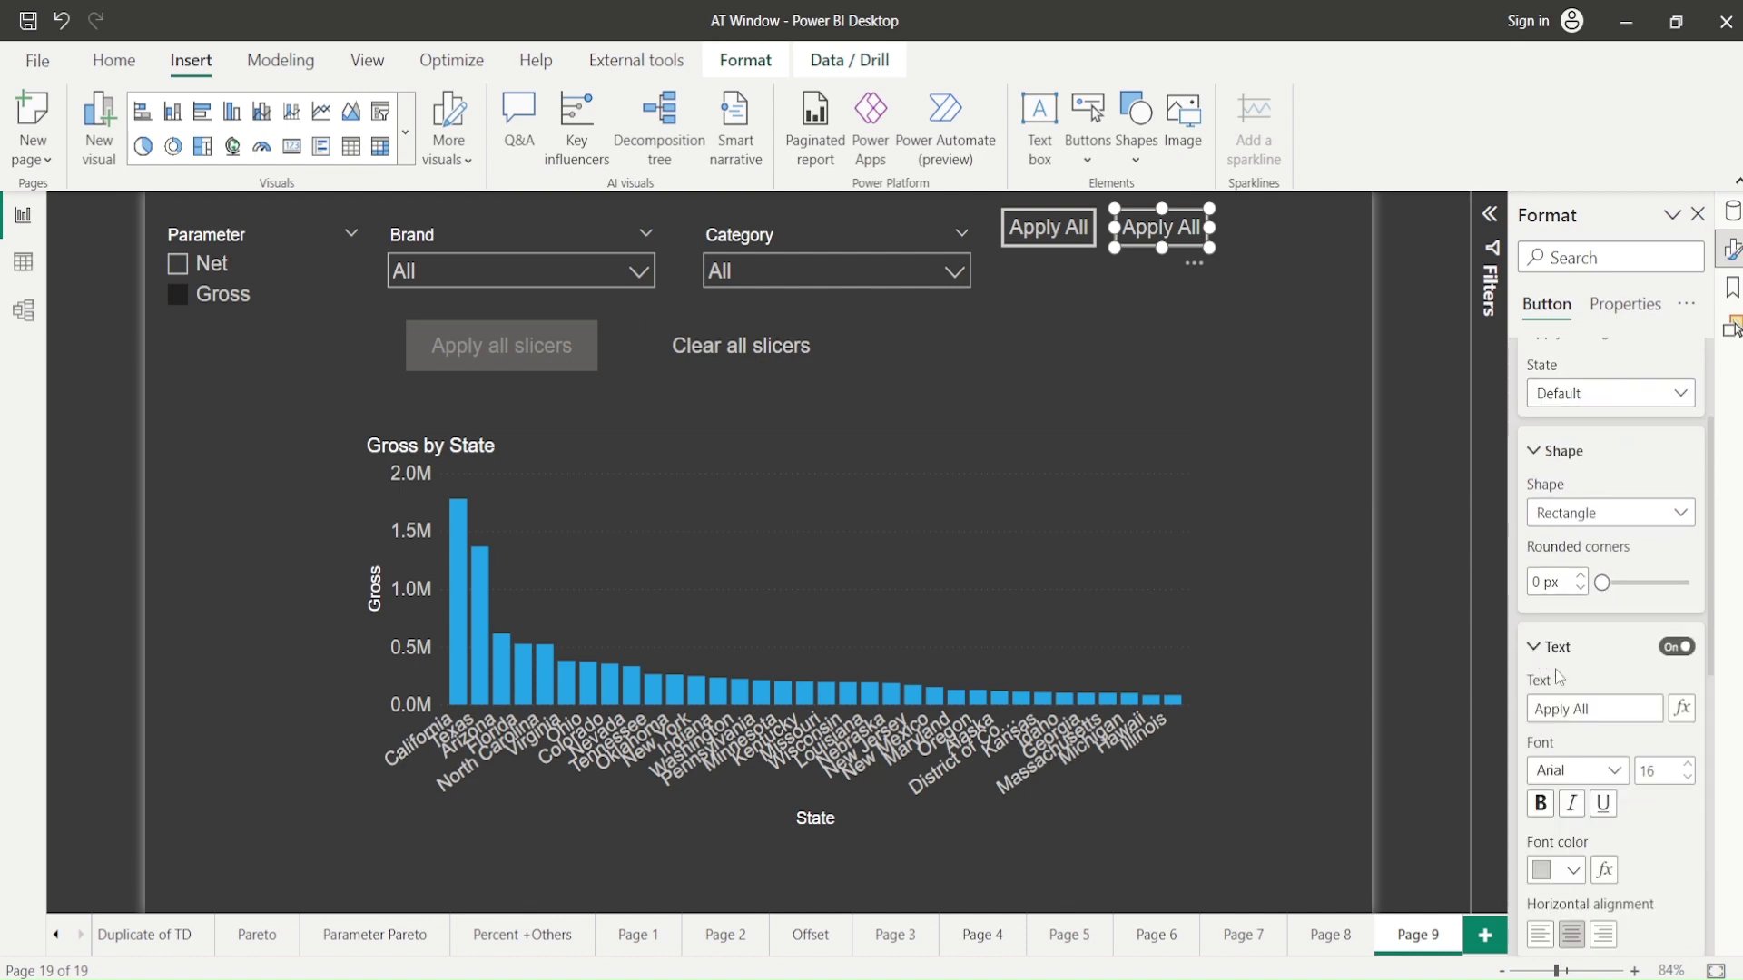
pyautogui.doubleClick(1579, 710)
pyautogui.write('One')
pyautogui.click(1548, 647)
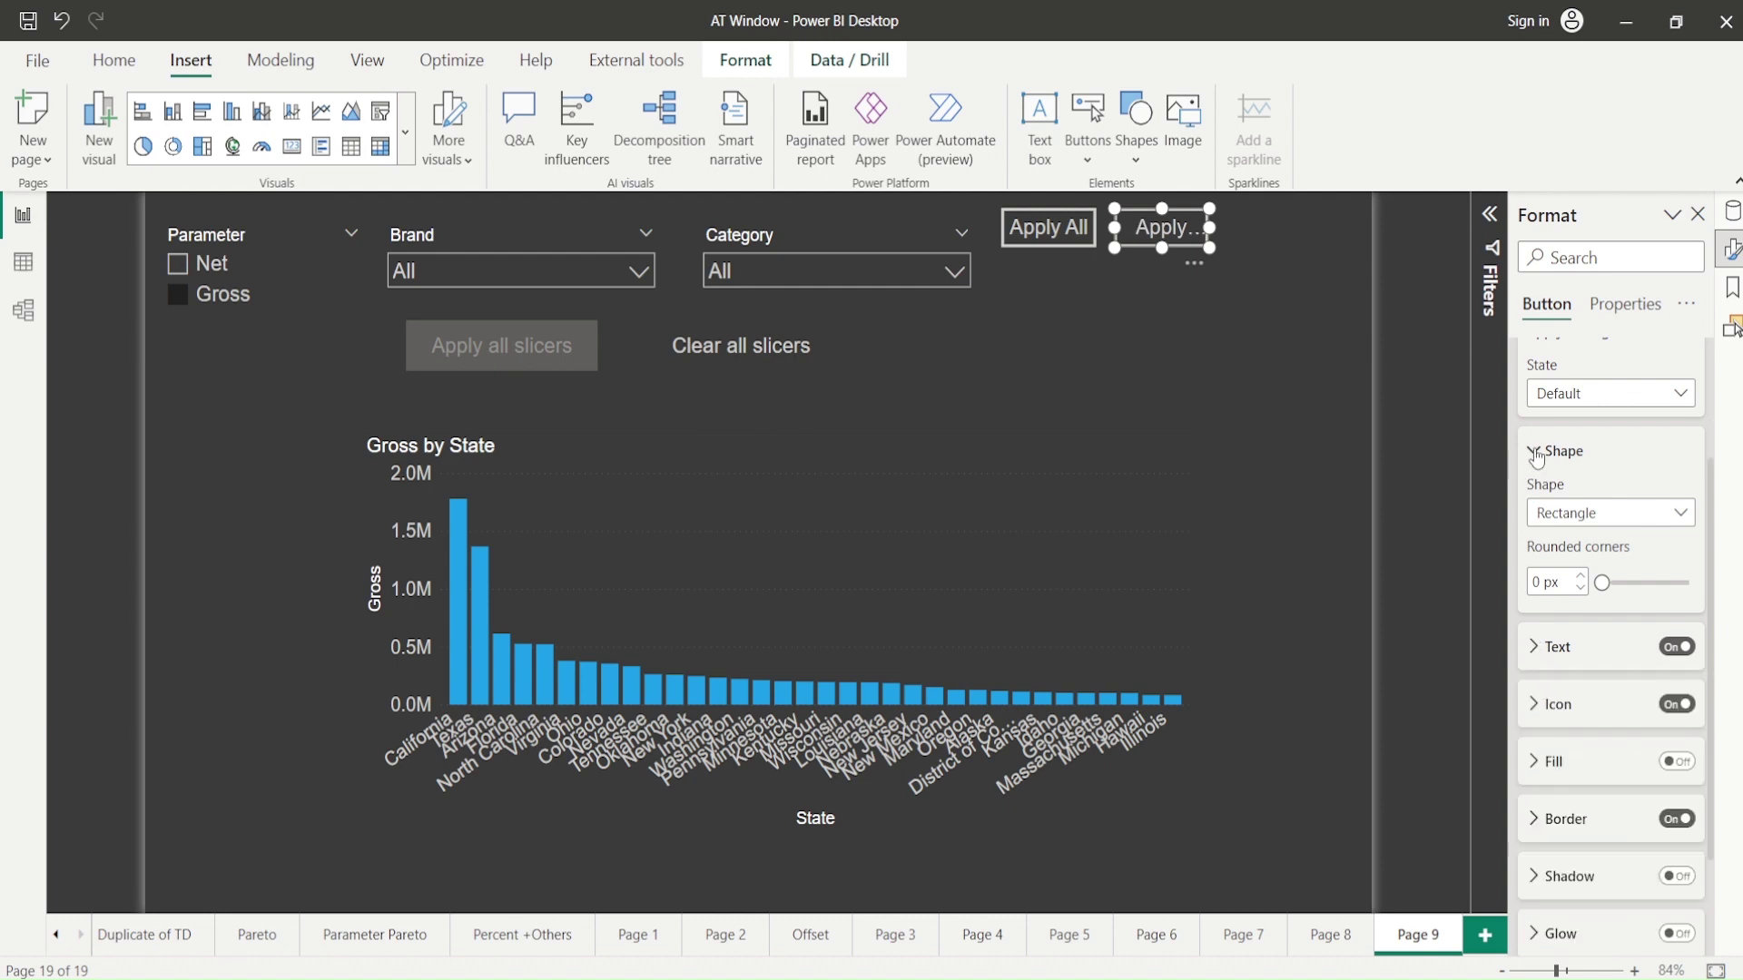
pyautogui.click(1538, 451)
# - Change the bookmark in the duplicated button's action to Apply One
pyautogui.click(1554, 933)
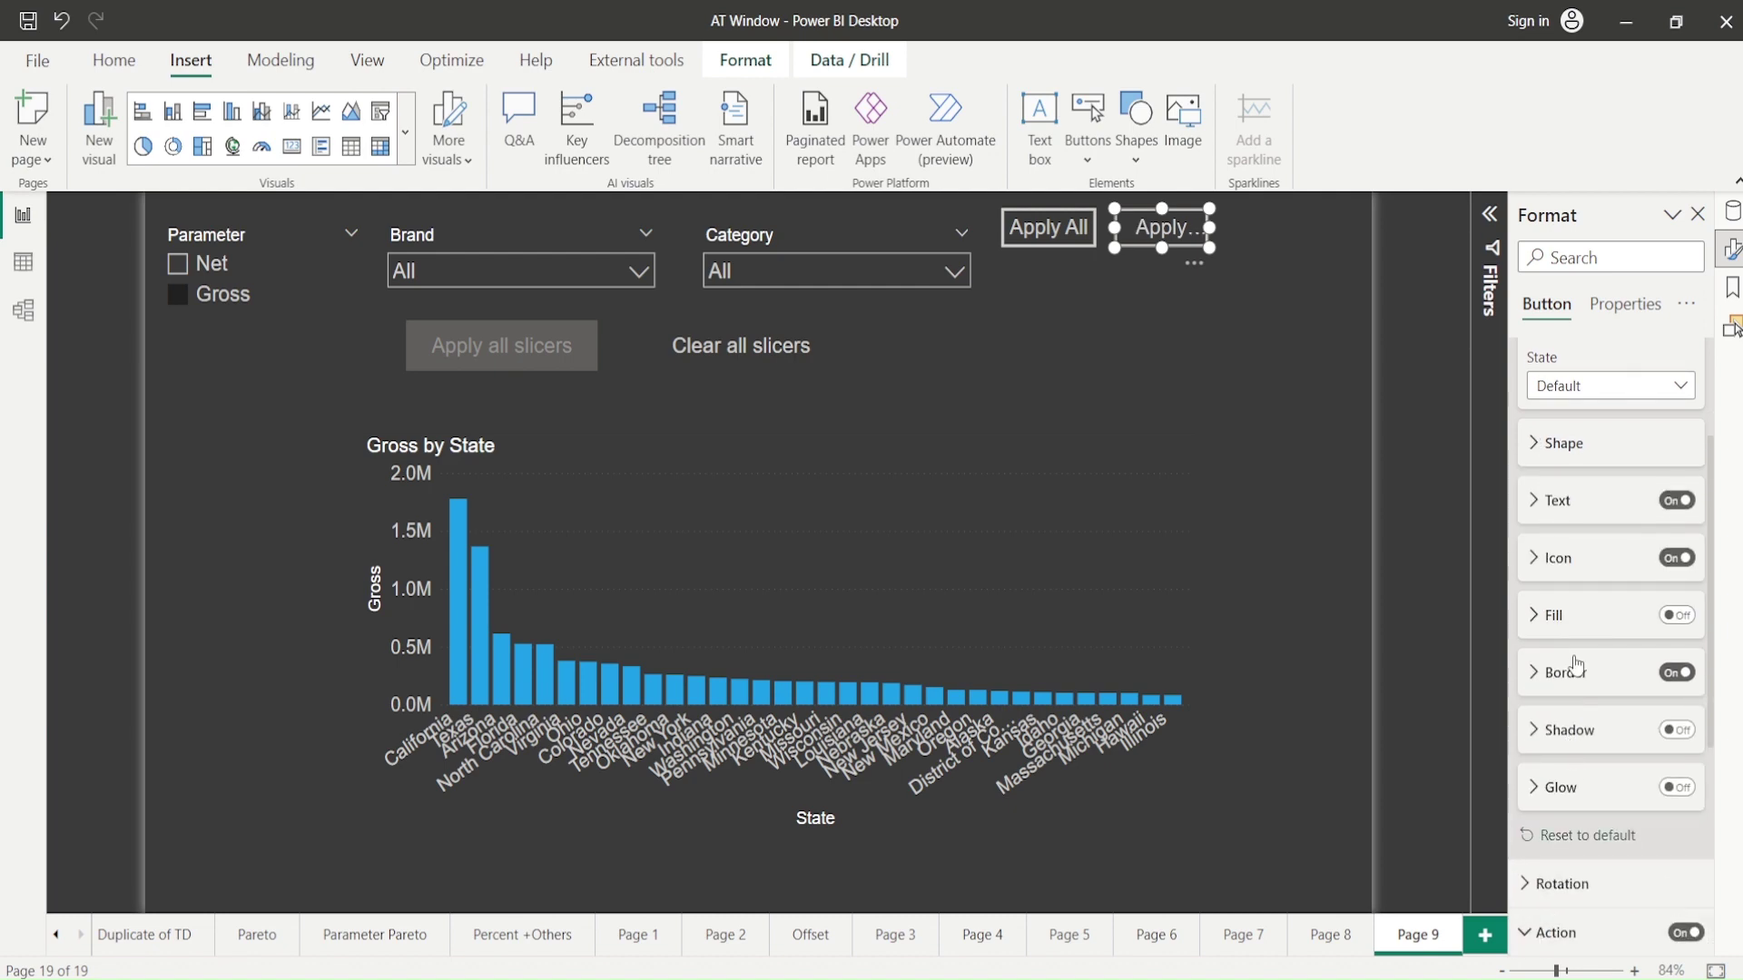
pyautogui.scroll(-5, 1575, 667)
pyautogui.click(1584, 708)
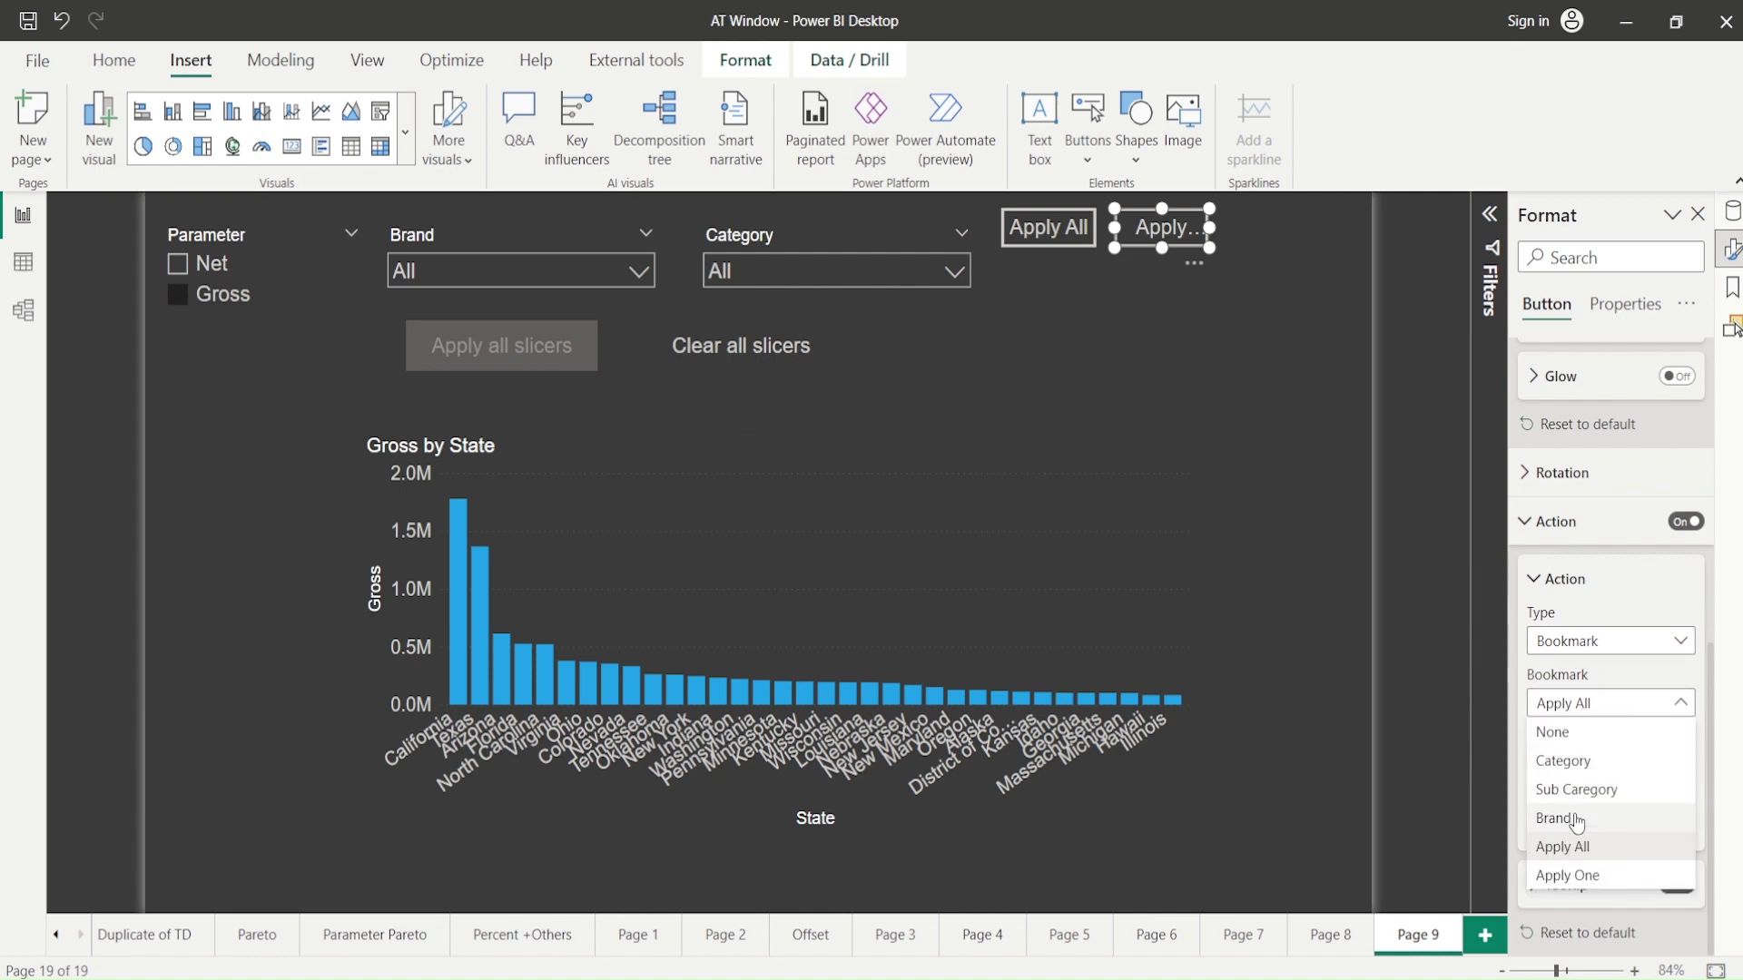
pyautogui.click(1568, 876)
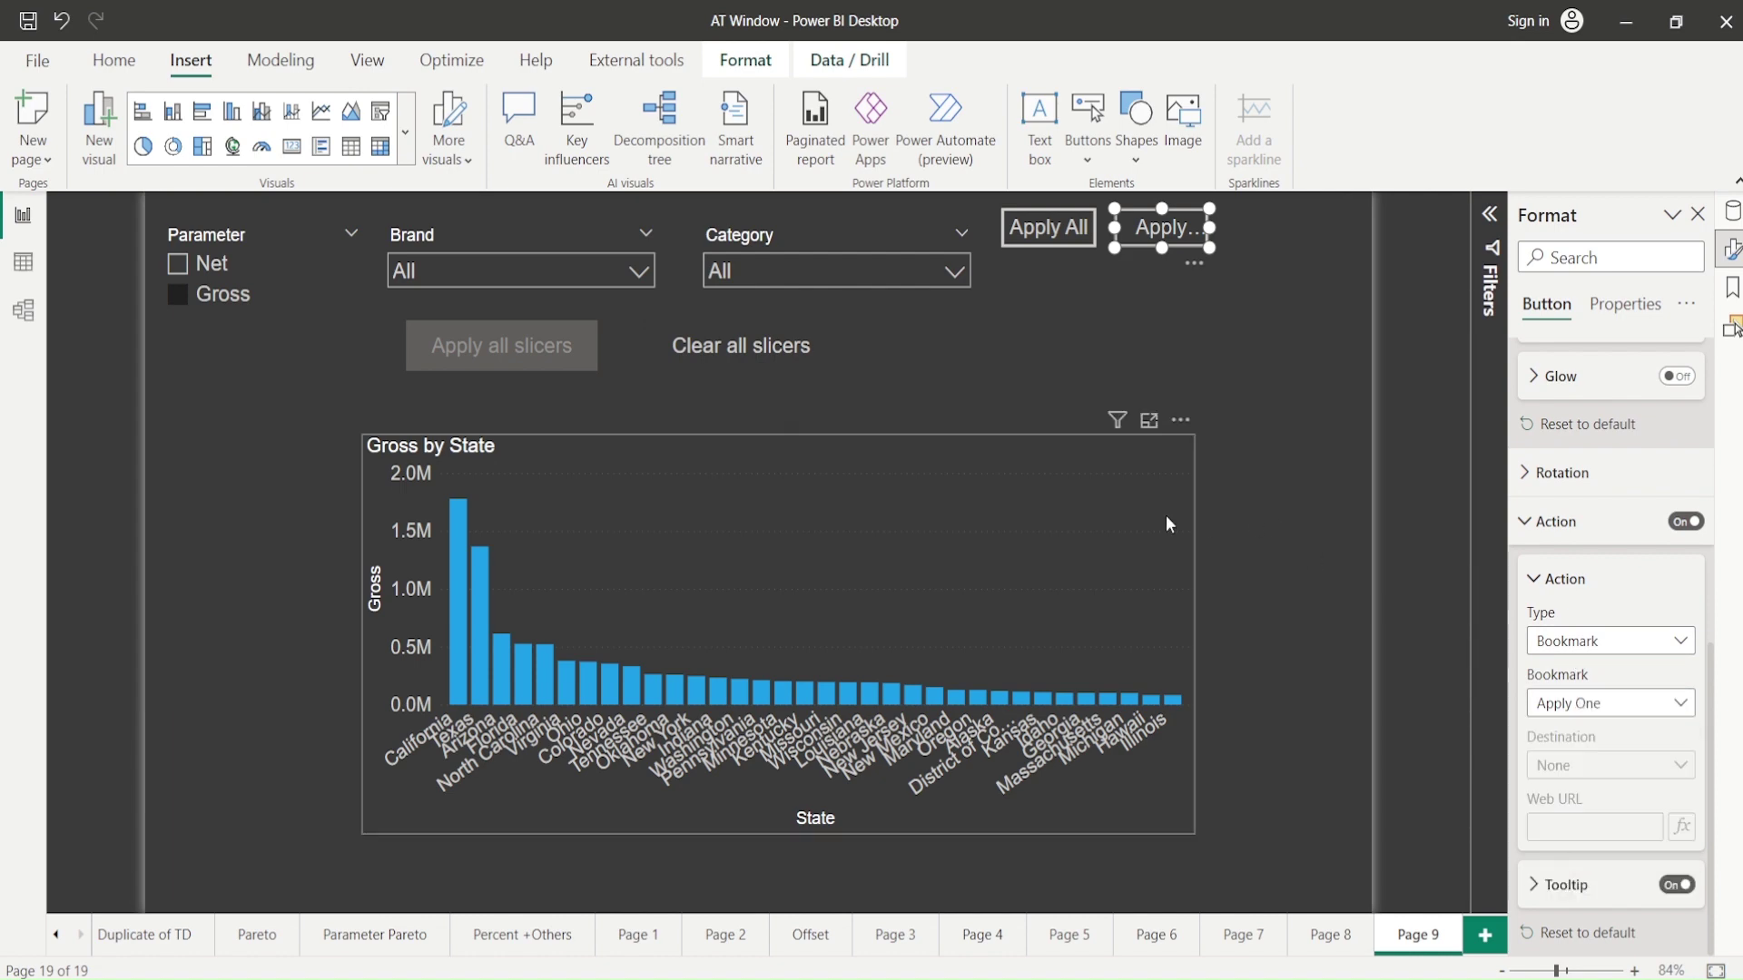
# - Test both bookmark buttons by running Apply One, switching back with Apply All, and running Apply One again
pyautogui.click(1089, 463)
pyautogui.click(972, 295)
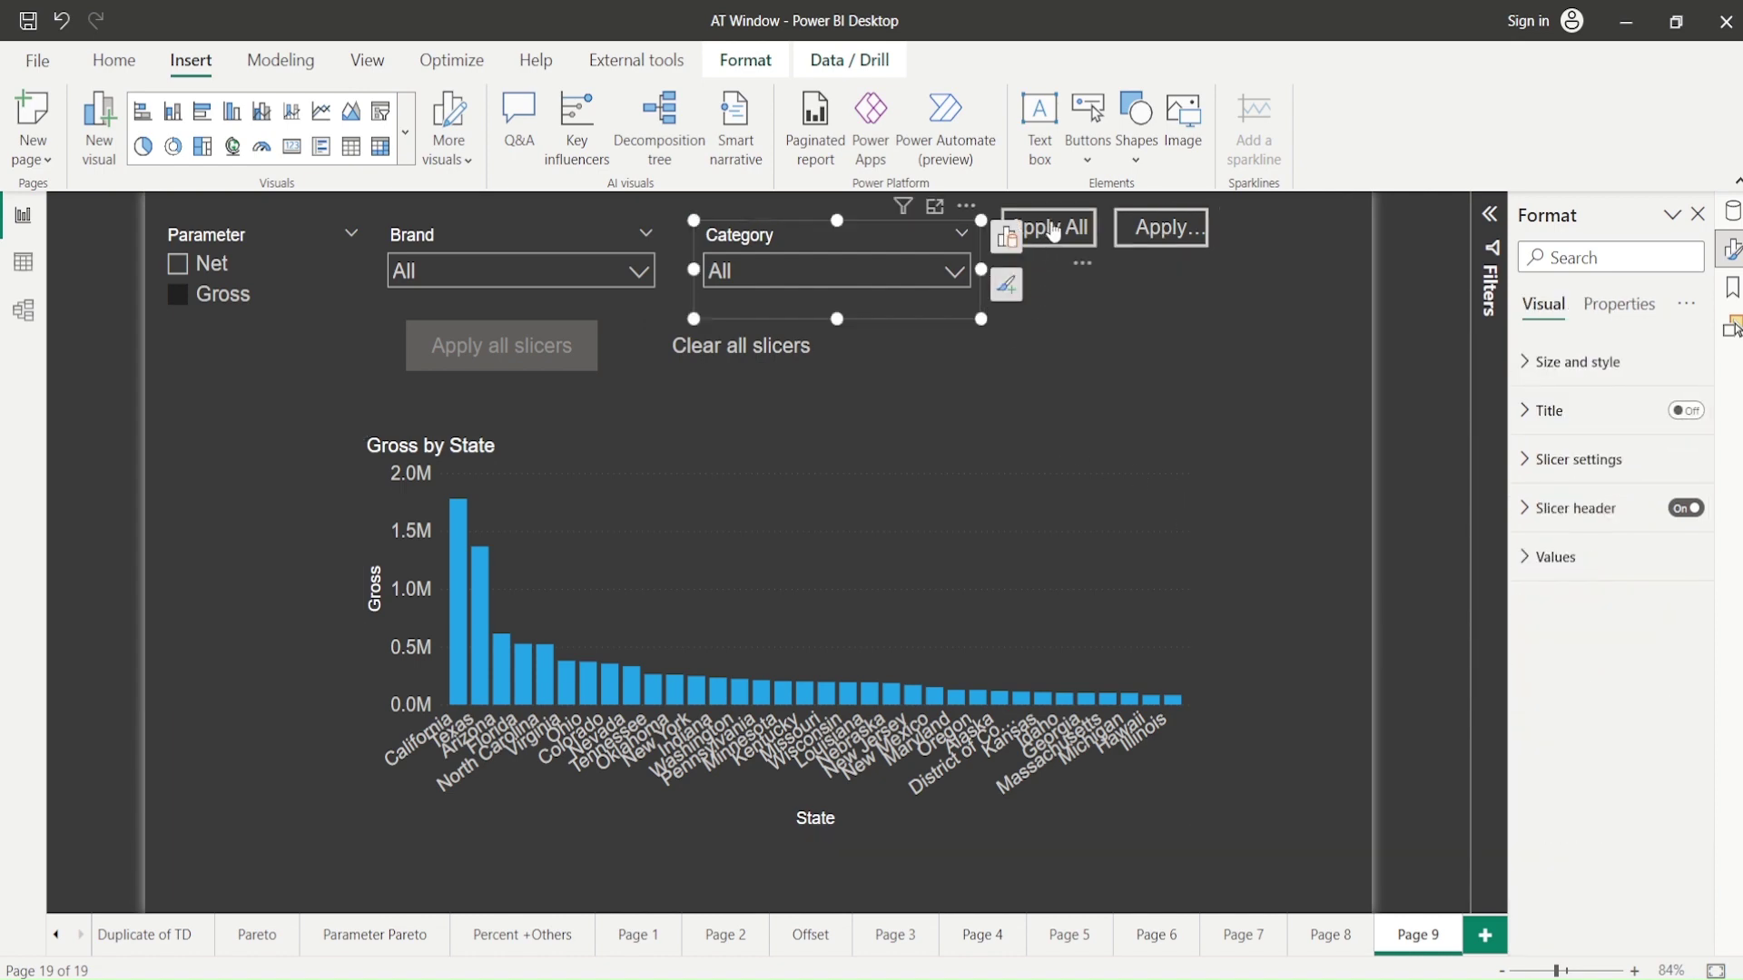
pyautogui.click(1080, 276)
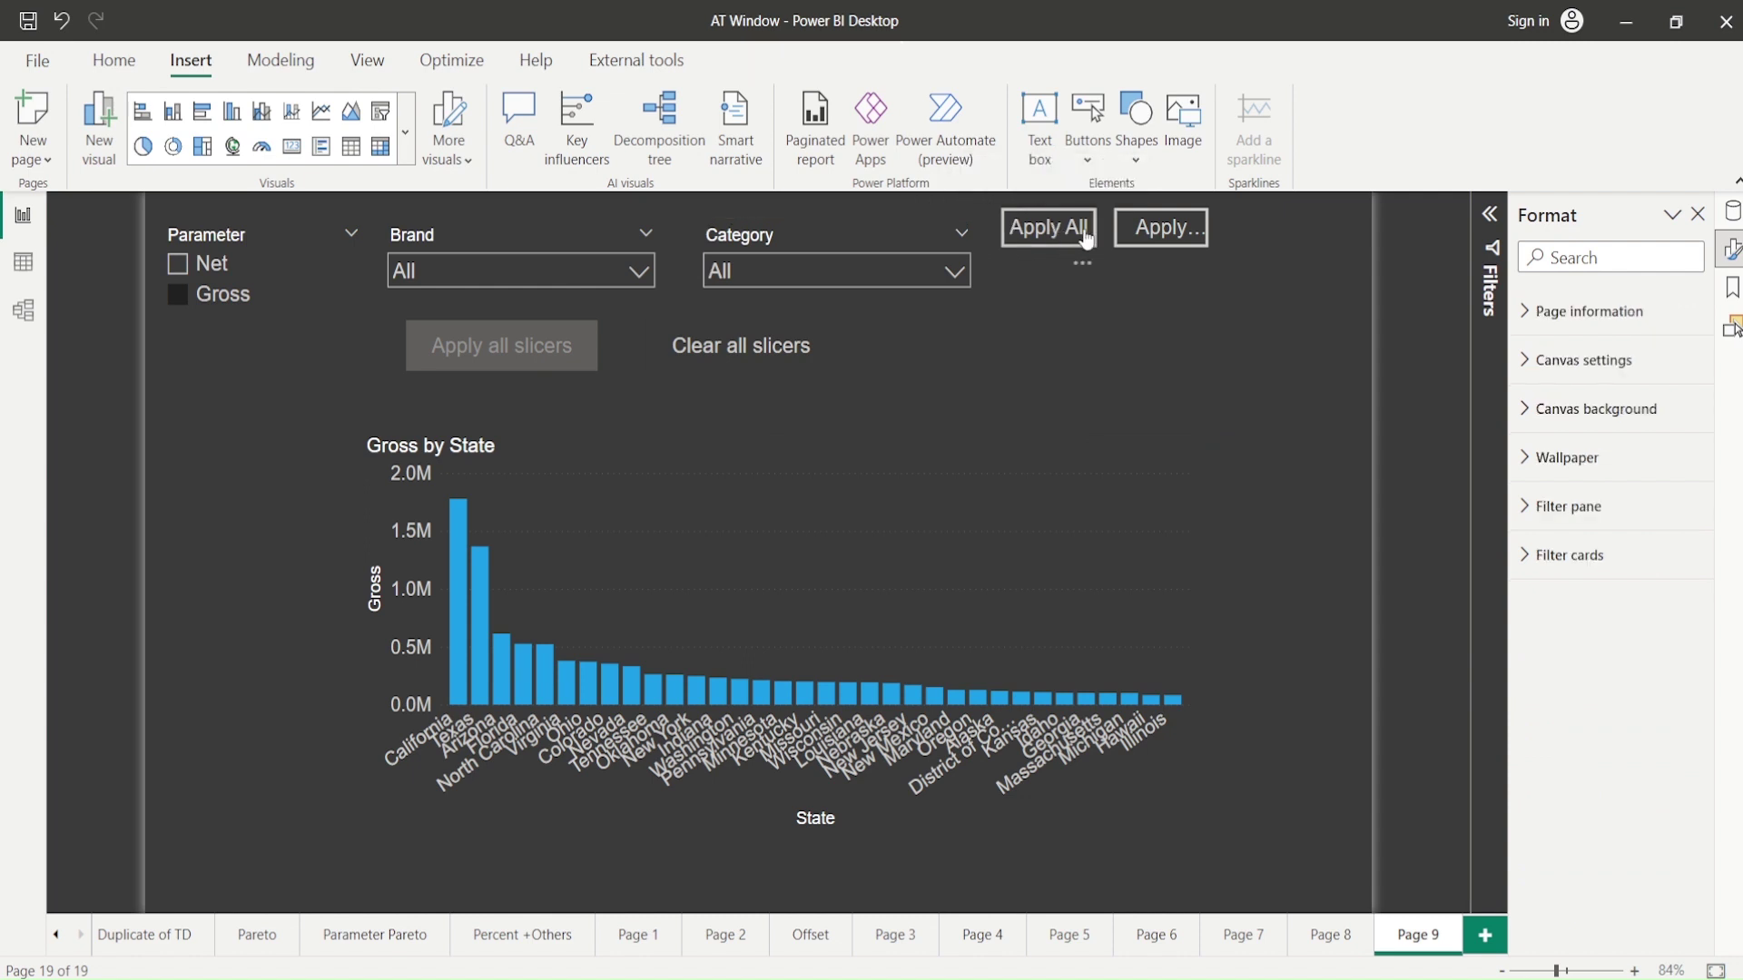
pyautogui.keyDown('ctrl'); pyautogui.click(1160, 236); pyautogui.keyUp('ctrl')
pyautogui.keyDown('ctrl'); pyautogui.click(1081, 234); pyautogui.keyUp('ctrl')
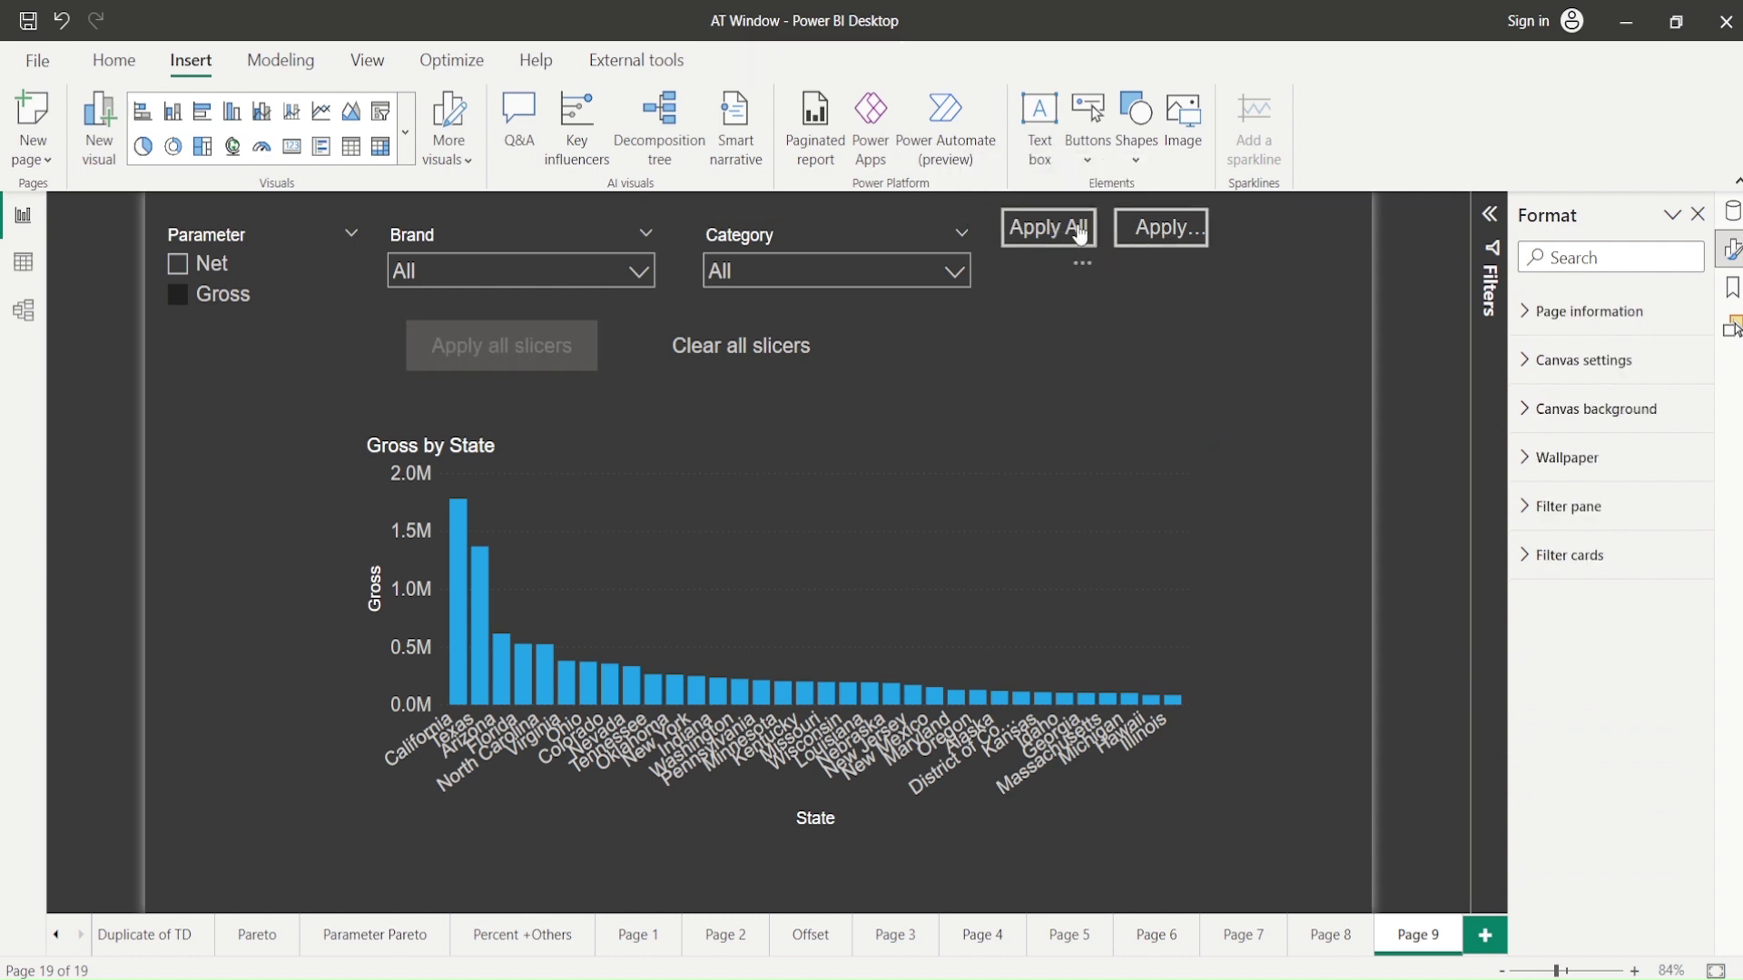
pyautogui.keyDown('ctrl'); pyautogui.click(1160, 228); pyautogui.keyUp('ctrl')
# - Filter the chart to Brand 10, Brand 11 and Brand 12 with the Brand slicer
pyautogui.click(578, 296)
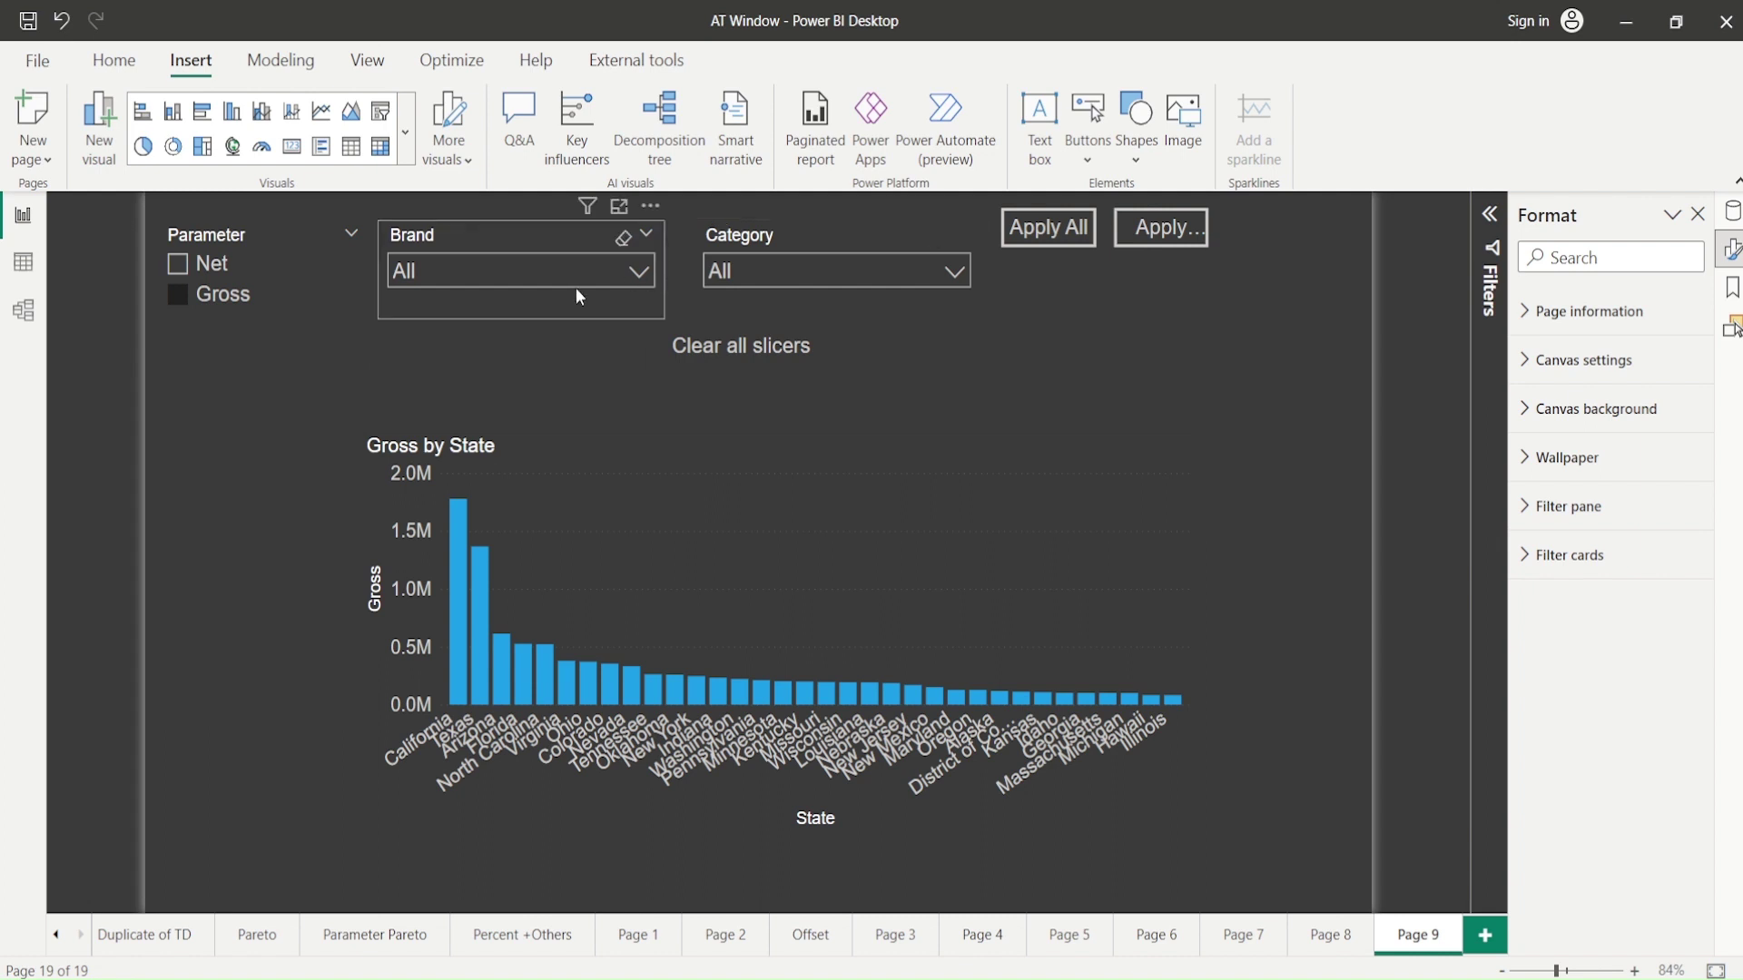
pyautogui.click(574, 275)
pyautogui.click(406, 334)
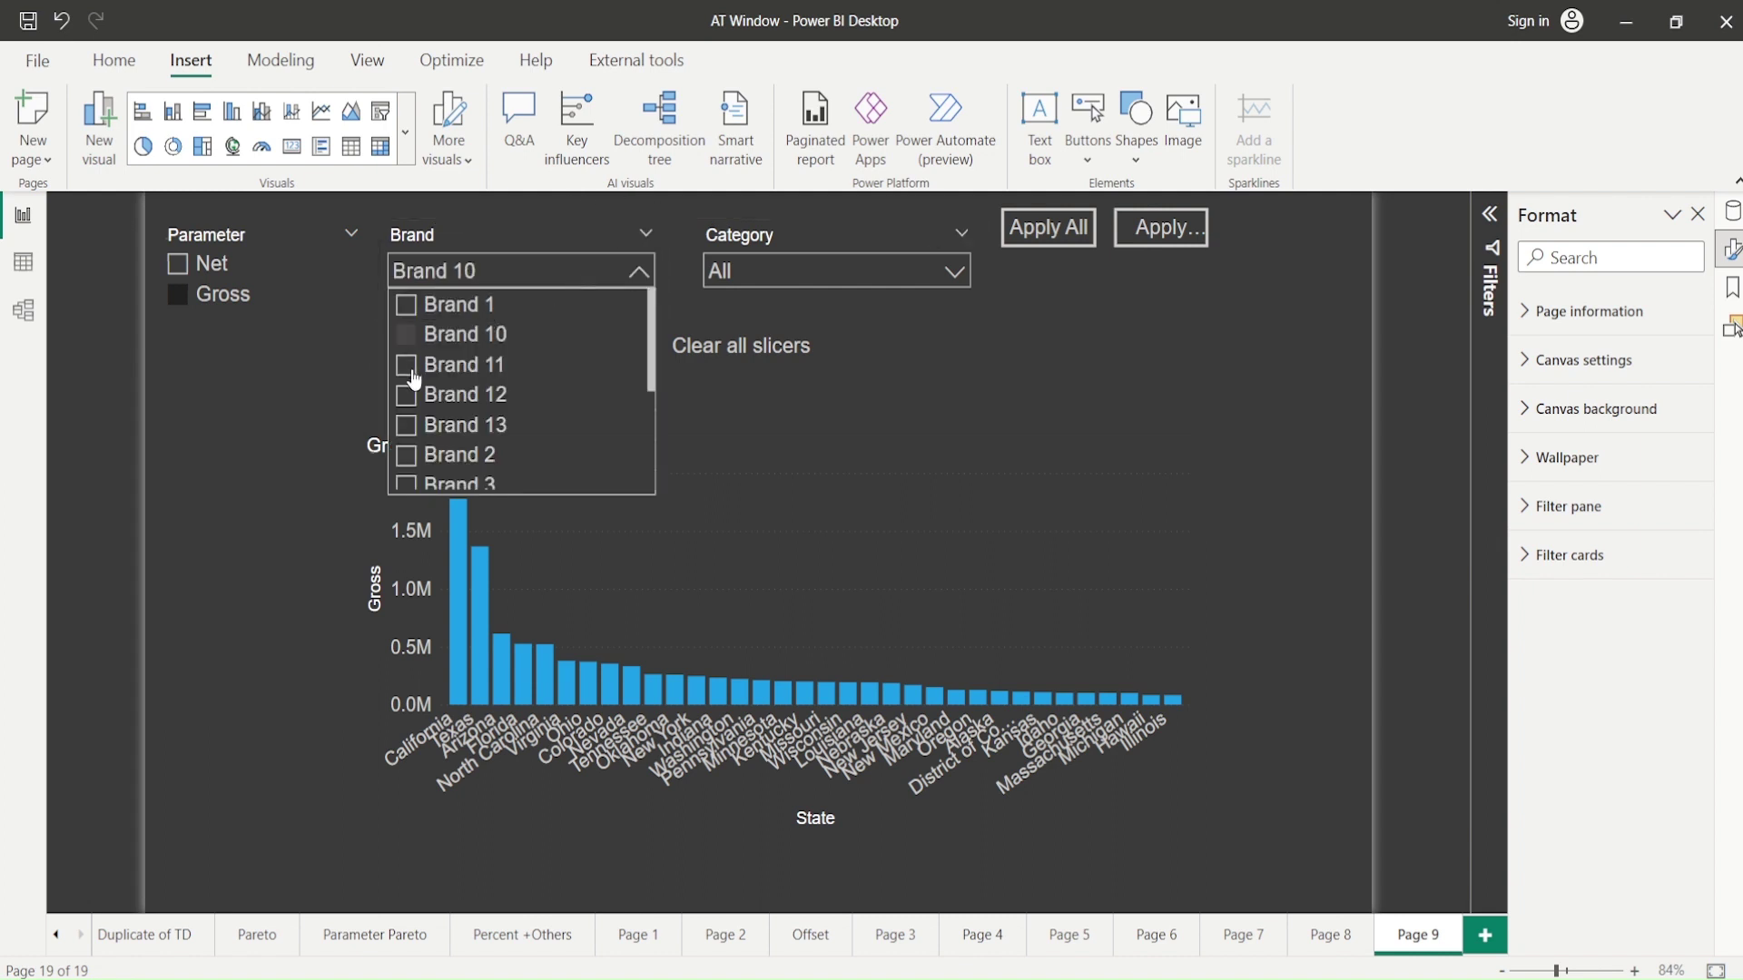
pyautogui.click(407, 365)
pyautogui.click(406, 395)
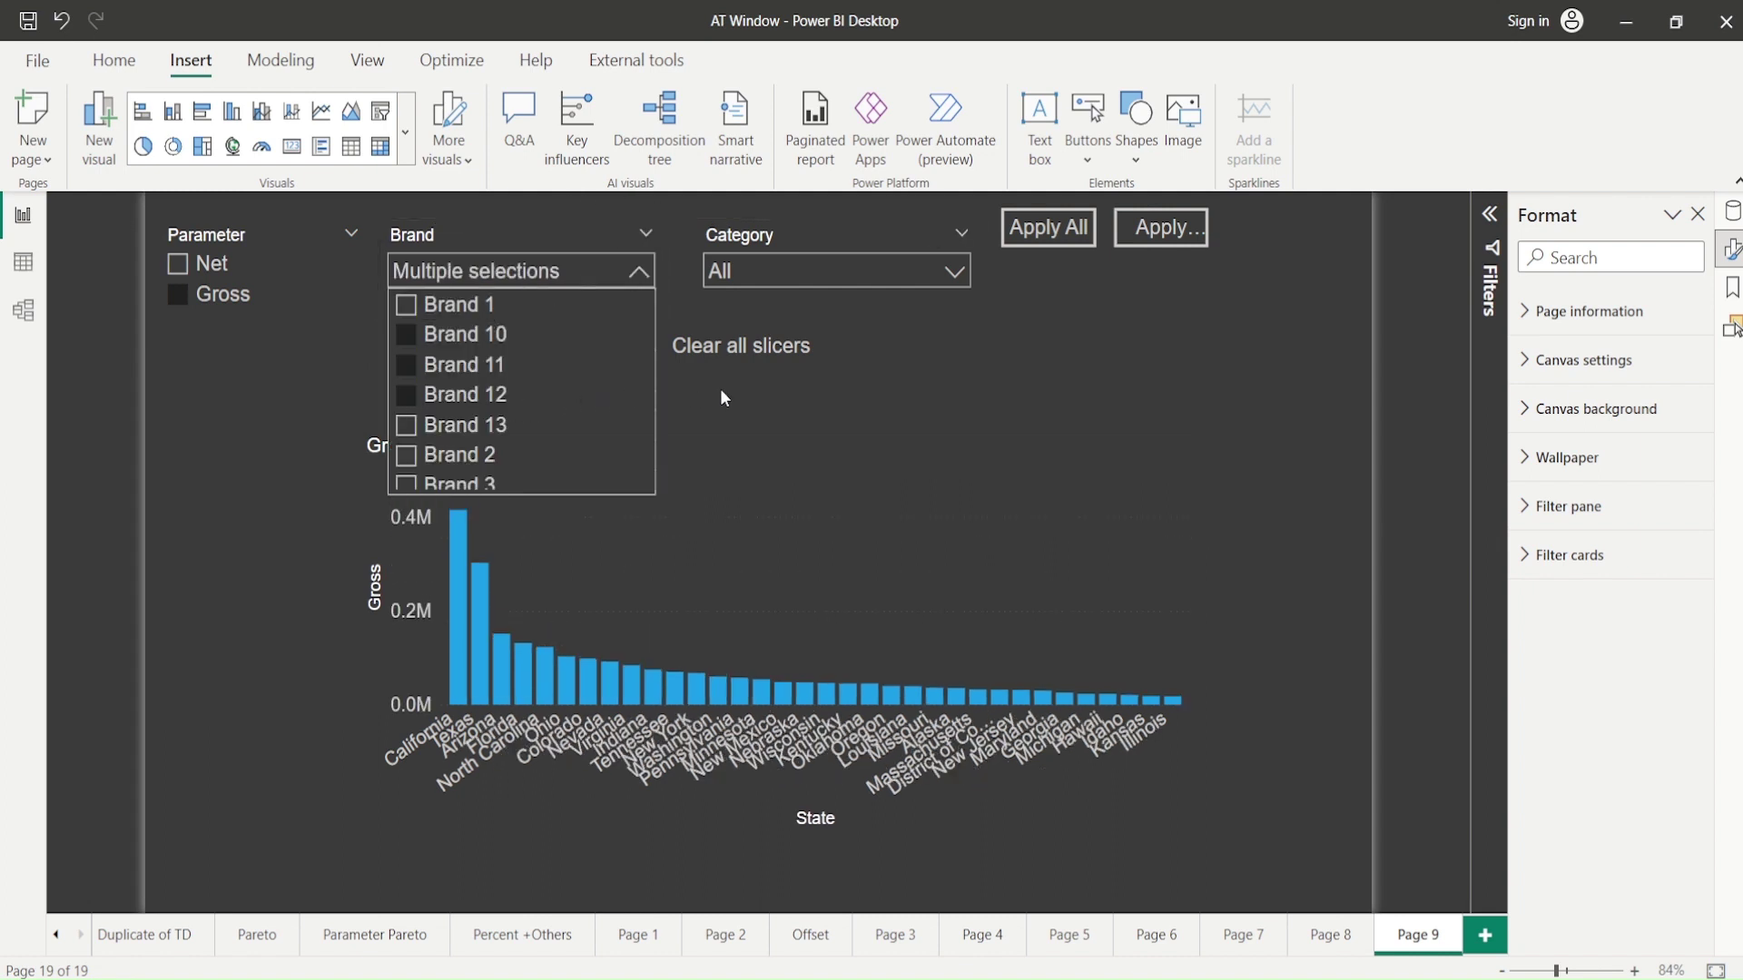
pyautogui.click(833, 408)
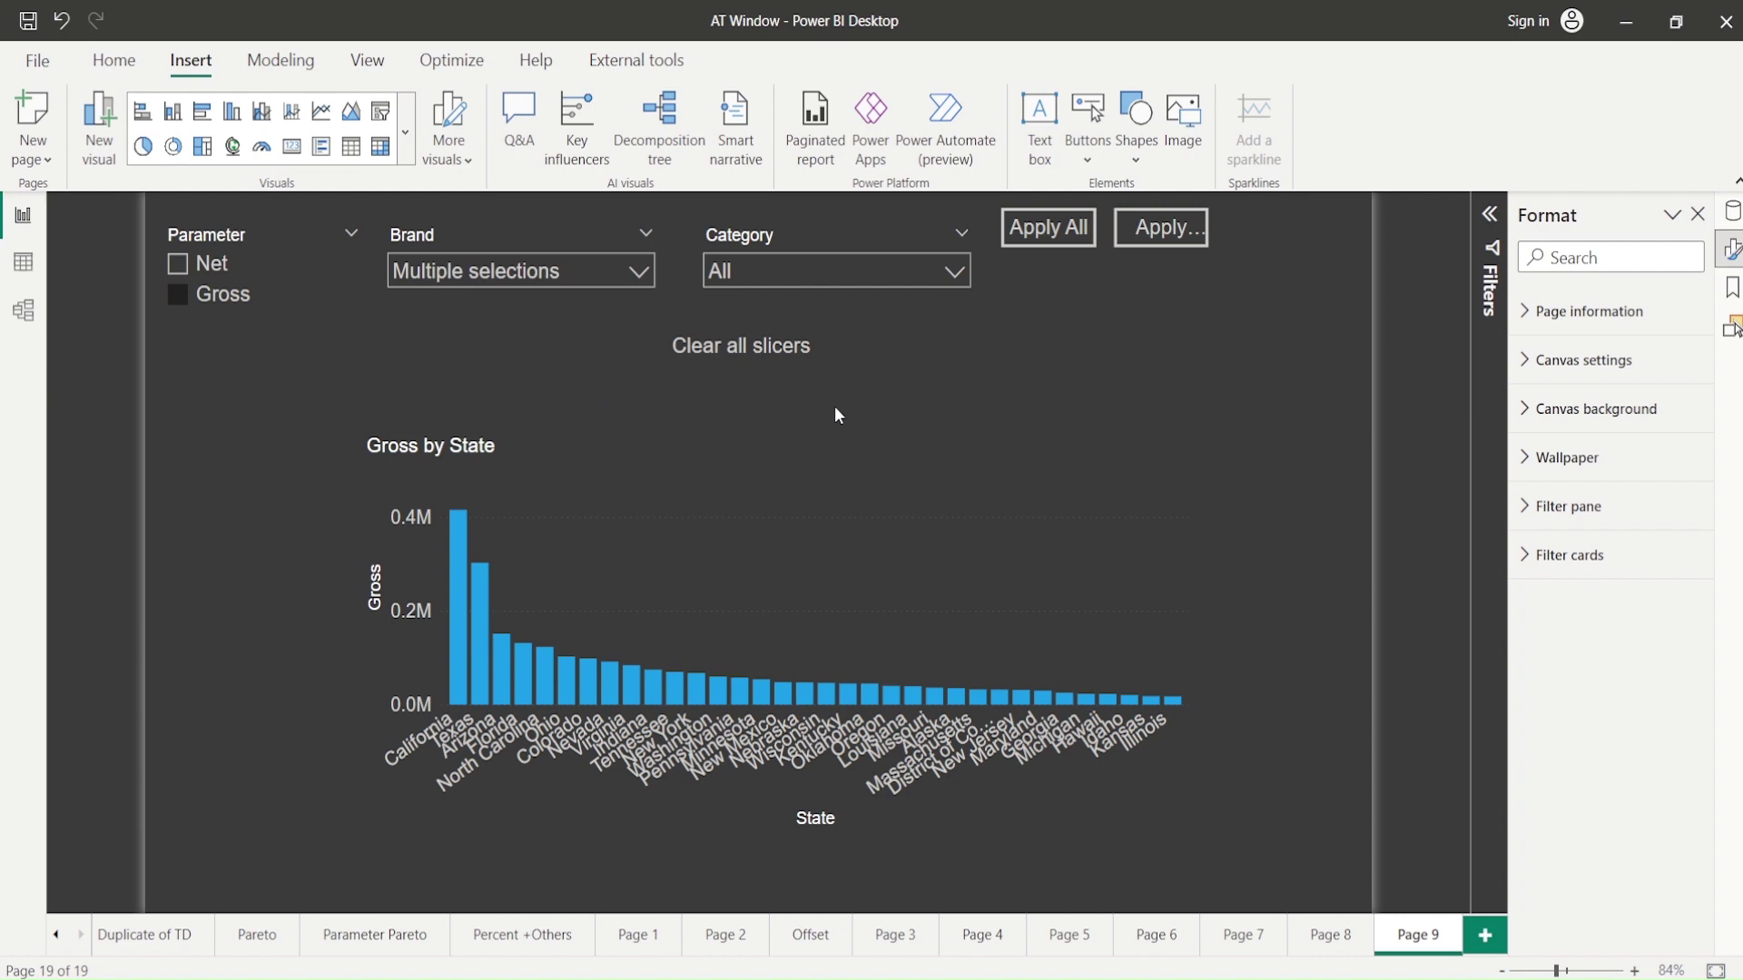
# - Run the Apply All bookmark button and select Category 2 and Category 3 in the Category slicer
pyautogui.keyDown('ctrl'); pyautogui.click(1055, 234); pyautogui.keyUp('ctrl')
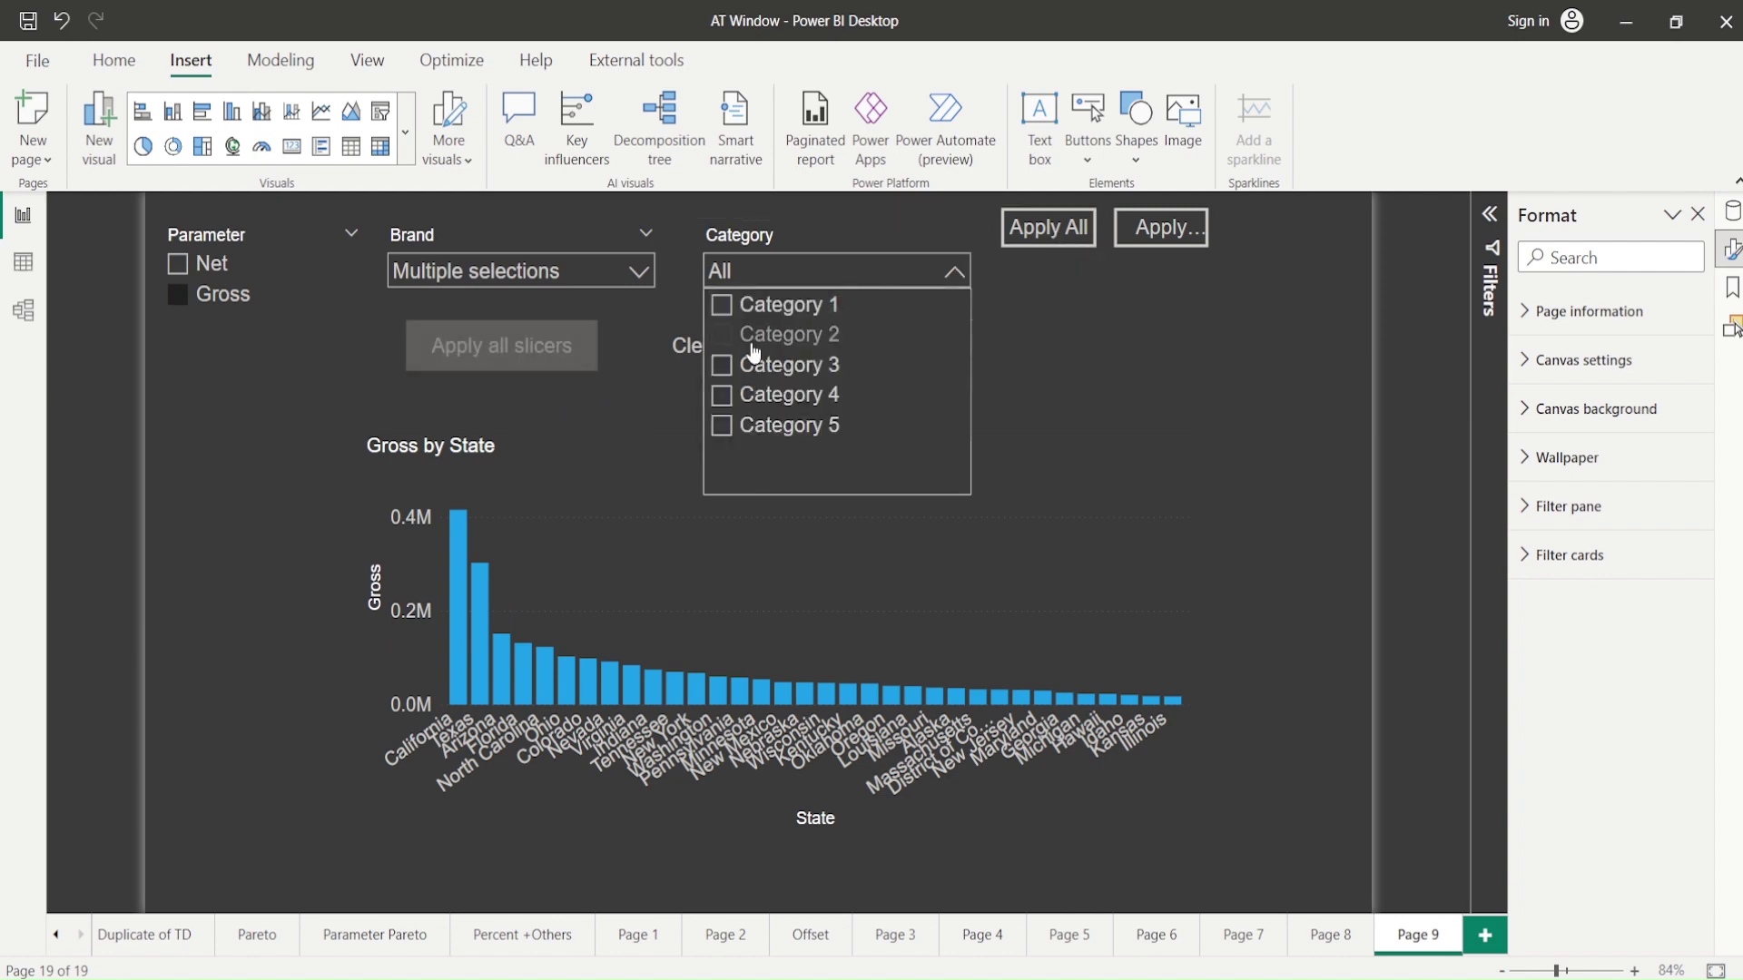
pyautogui.click(723, 335)
pyautogui.click(724, 365)
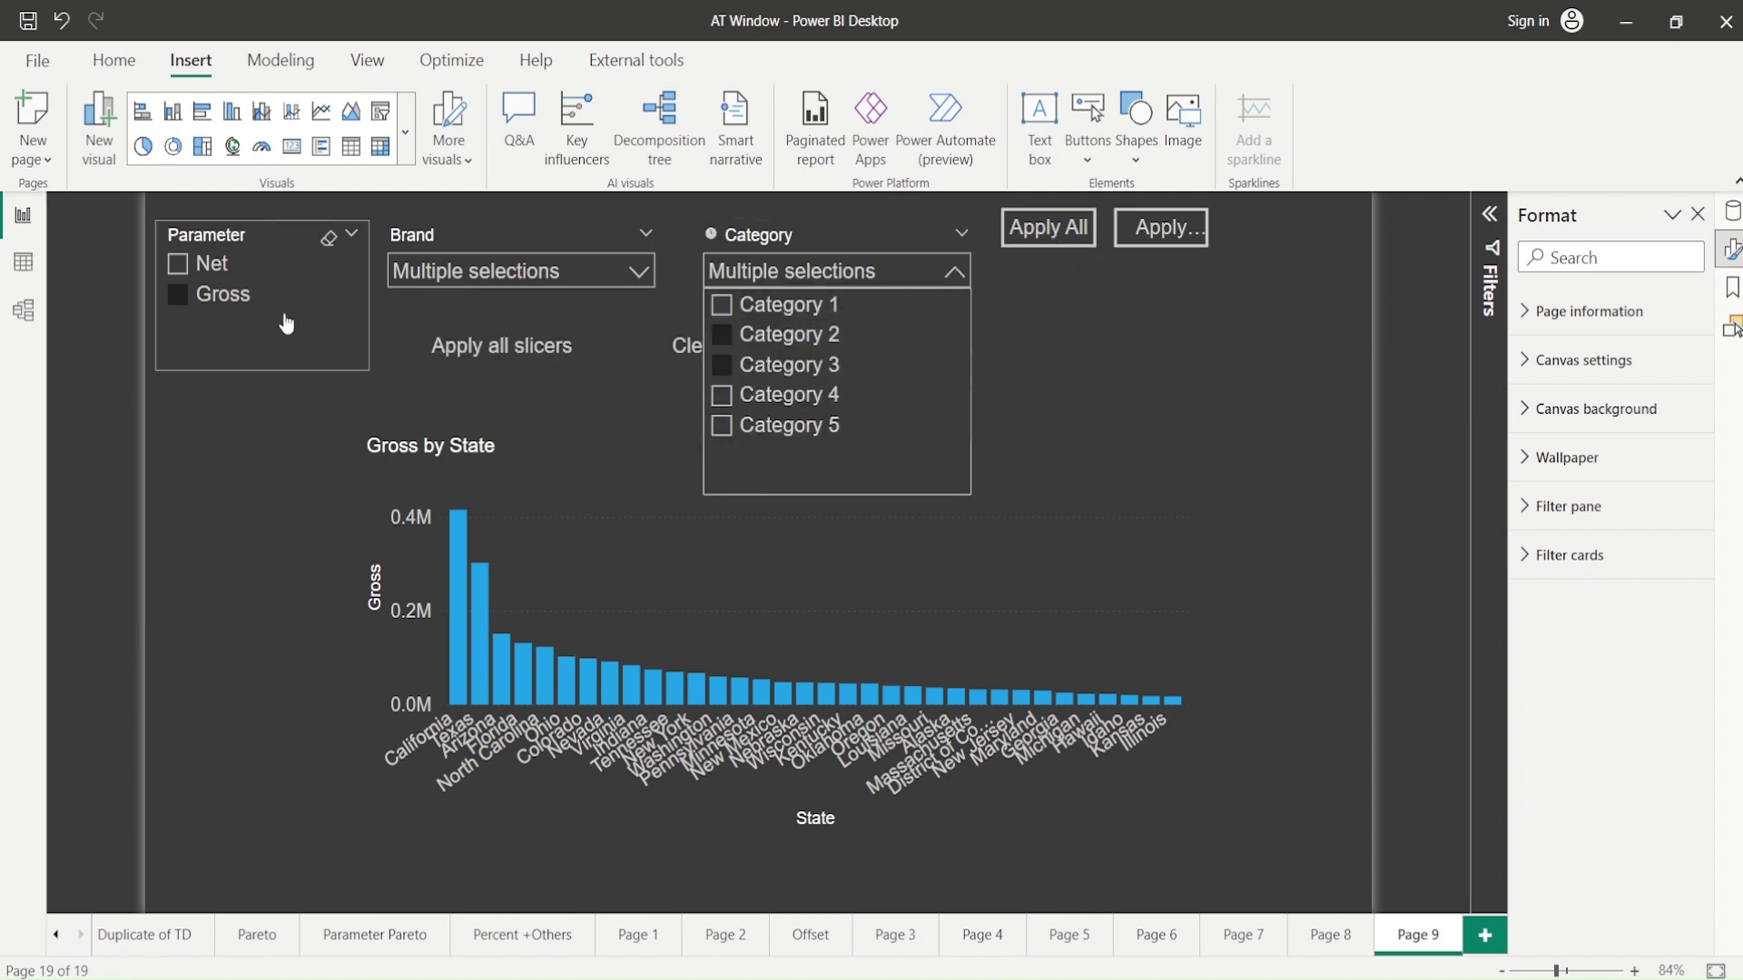
# - Switch the Parameter slicer from Gross to Net and apply all pending slicer selections
pyautogui.click(186, 279)
pyautogui.click(186, 275)
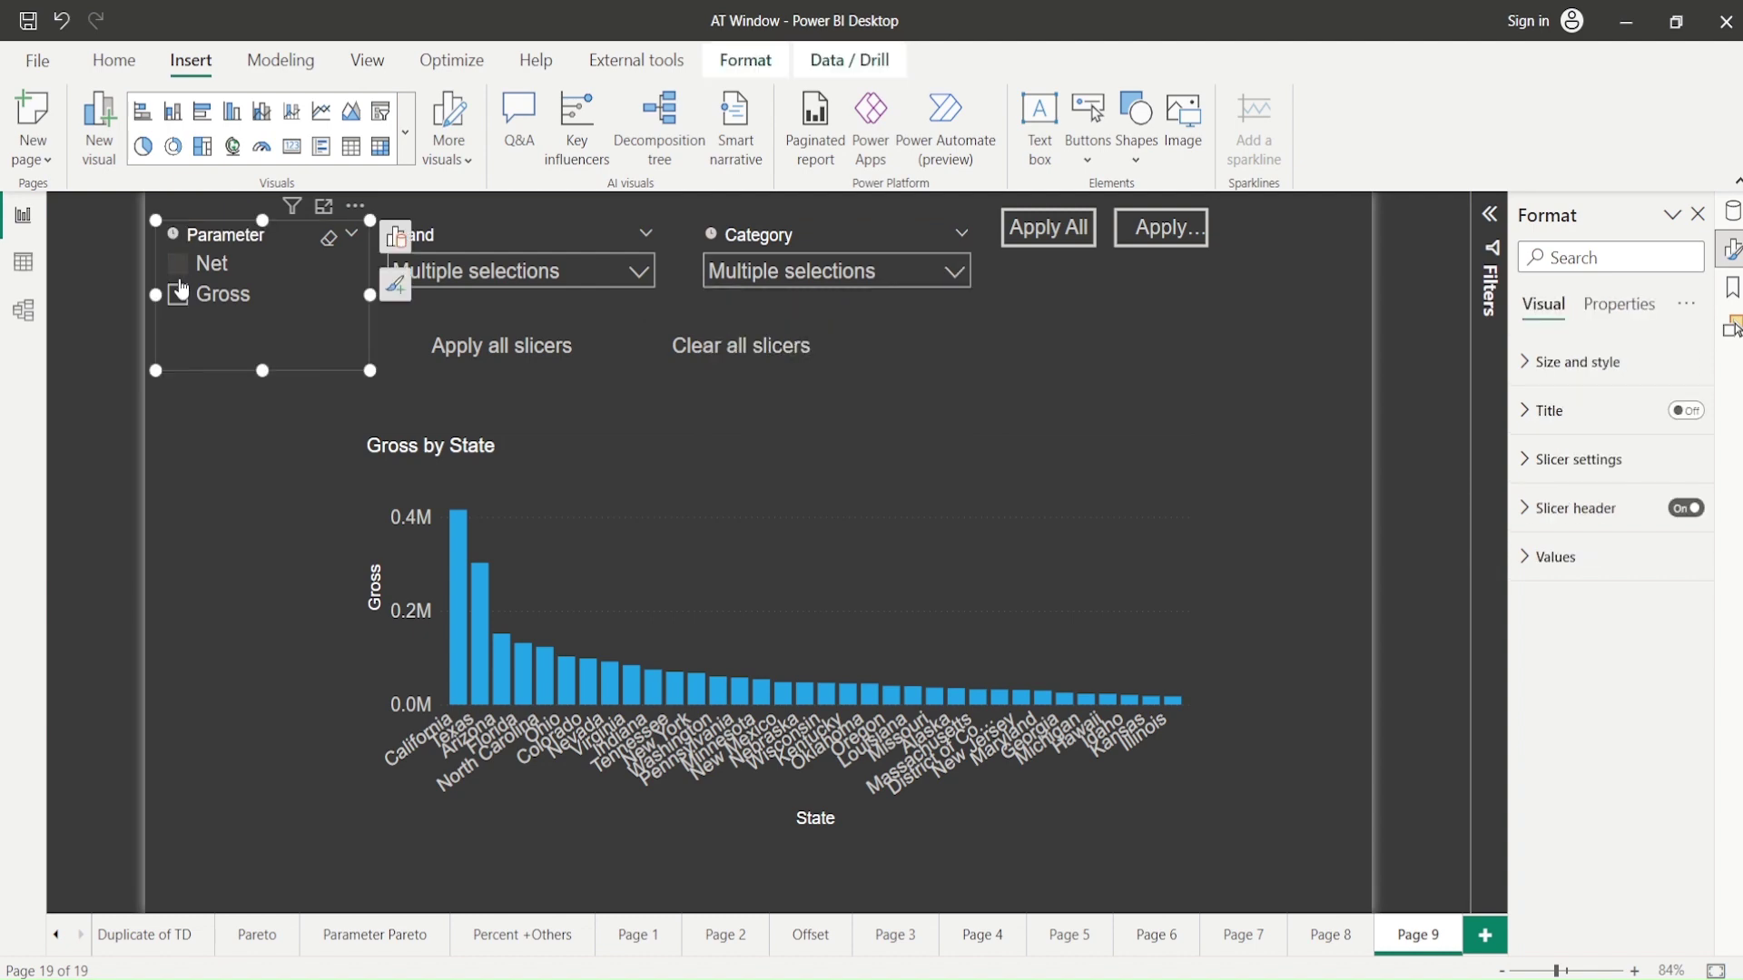
pyautogui.click(541, 354)
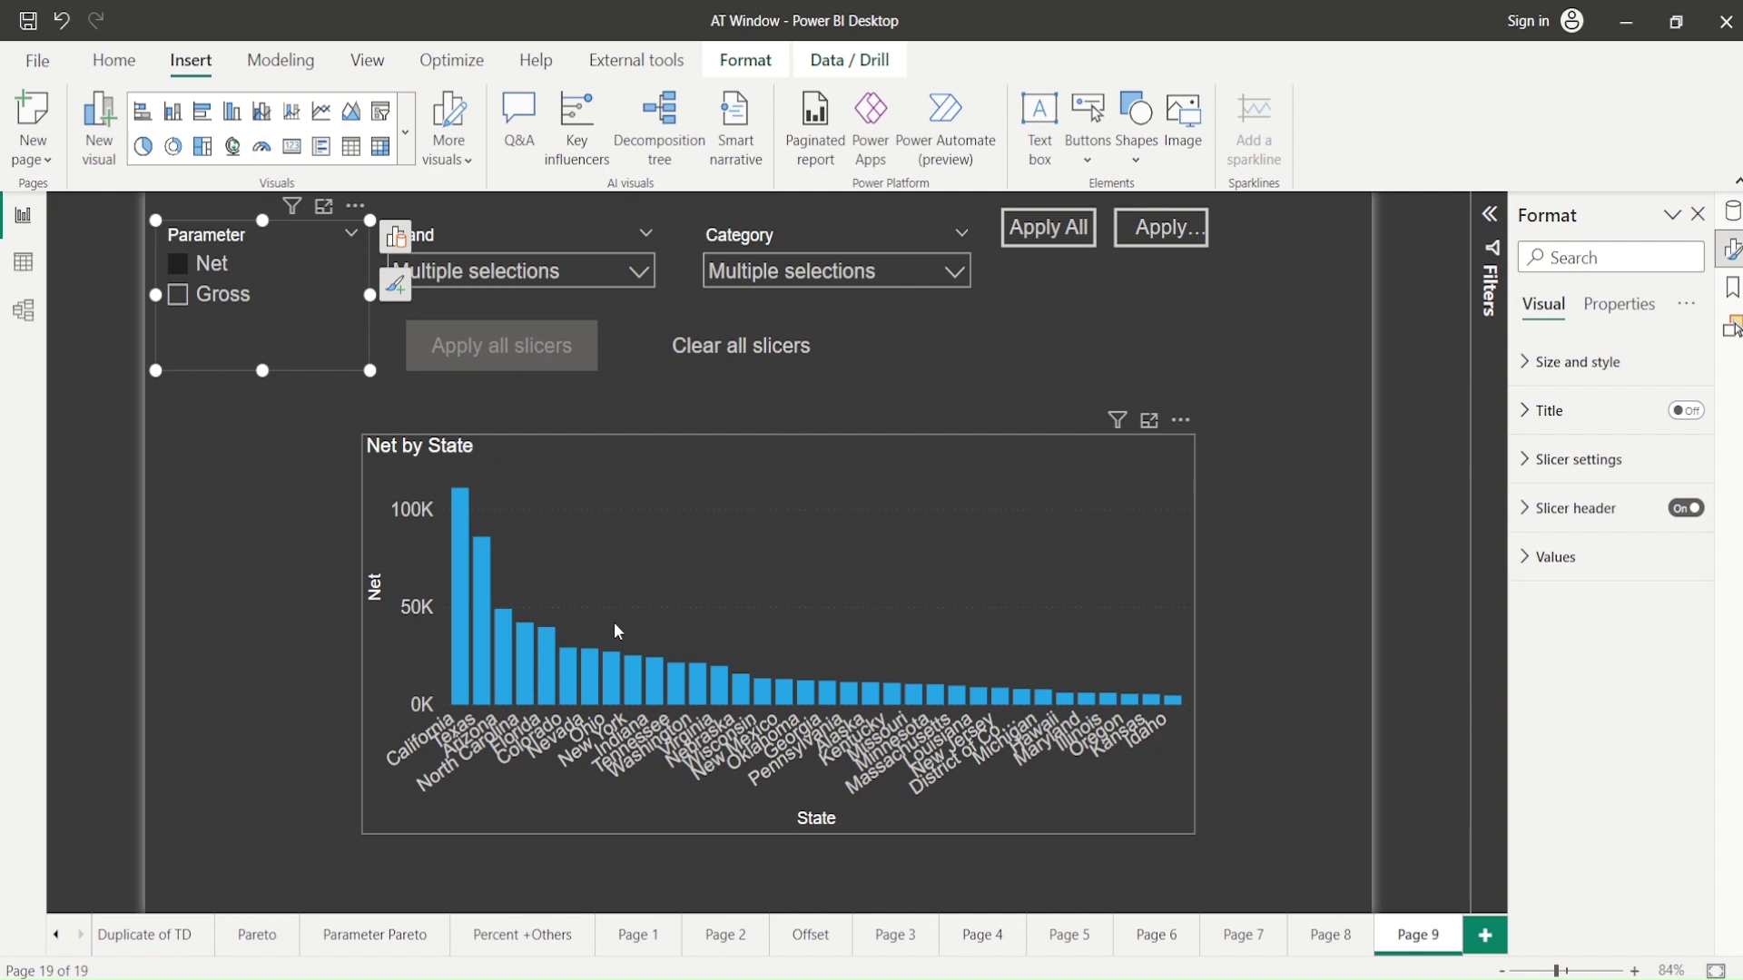